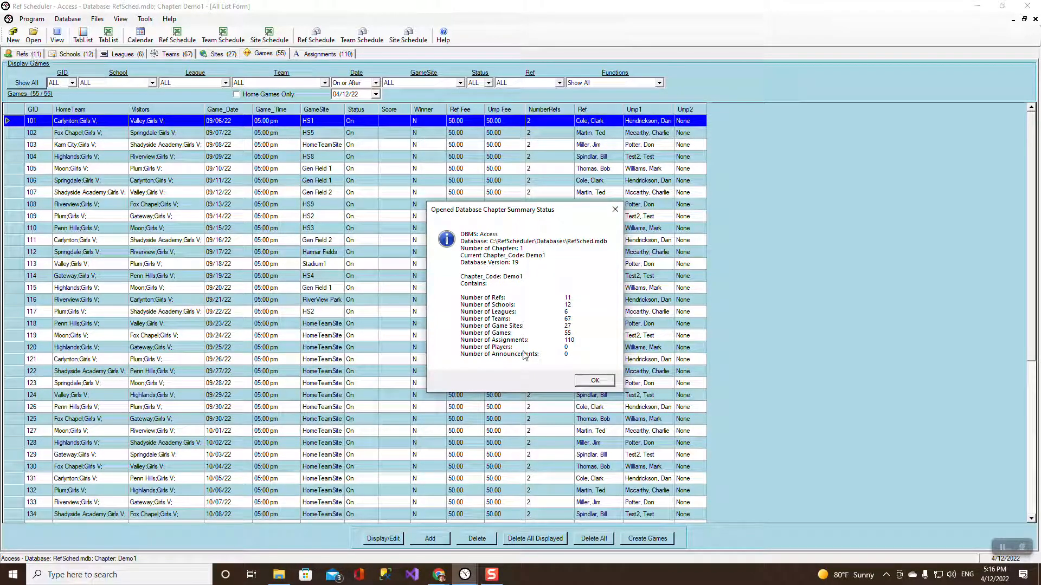
# Dismiss the Demo1 chapter summary to show all 55 games.
pyautogui.click(579, 381)
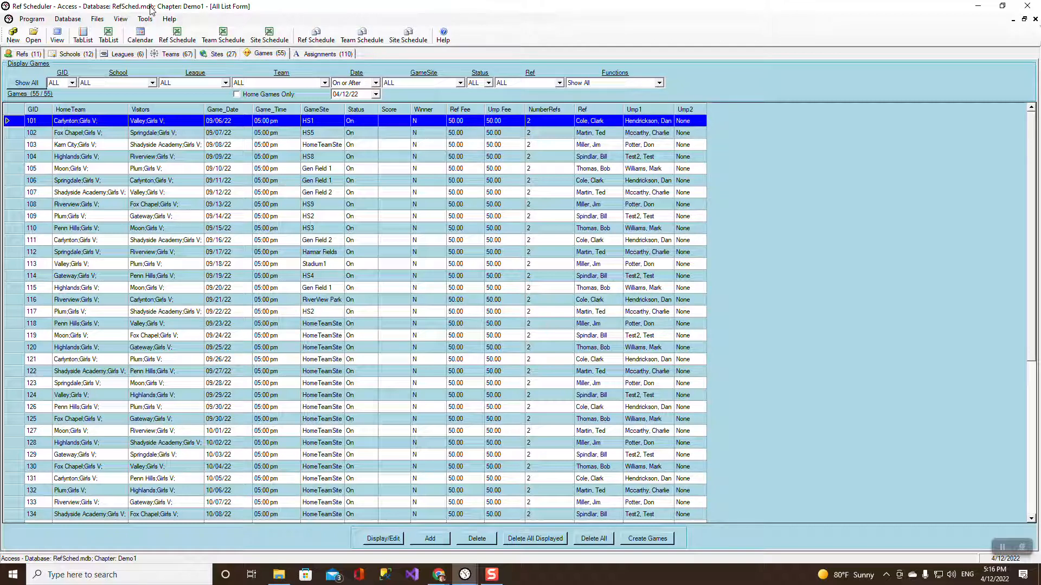
# Browse the Refs, Schools, Leagues, Teams, Sites and Games lists, ending on the 110 Assignments.
pyautogui.click(29, 57)
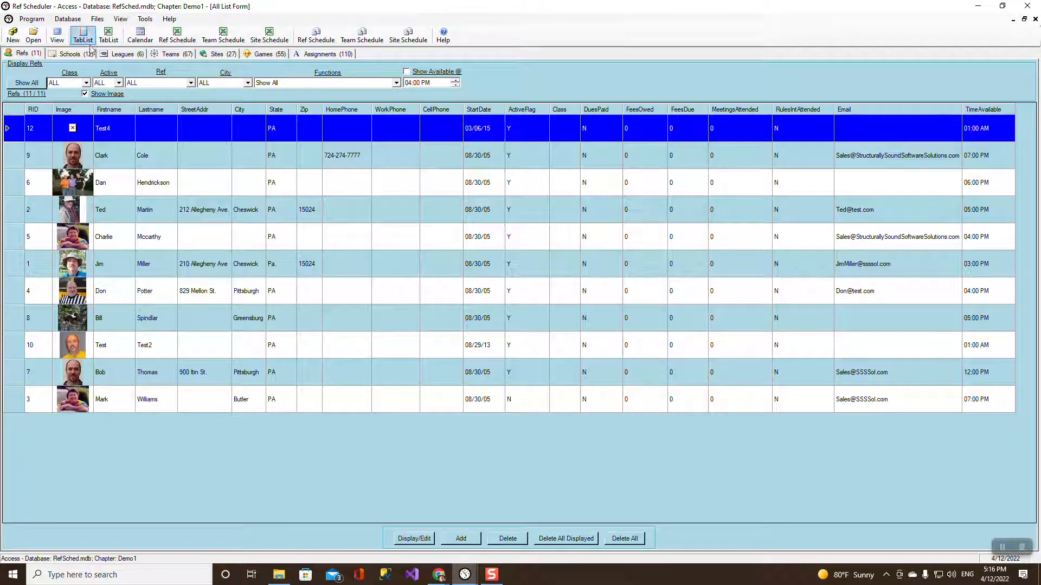
pyautogui.click(87, 54)
pyautogui.click(130, 54)
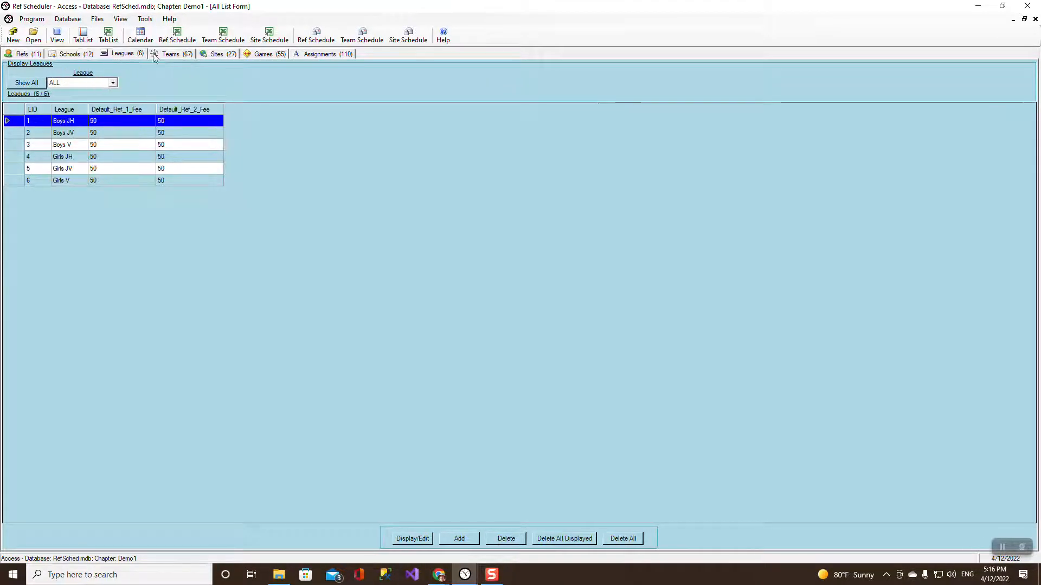
pyautogui.click(169, 55)
pyautogui.click(215, 56)
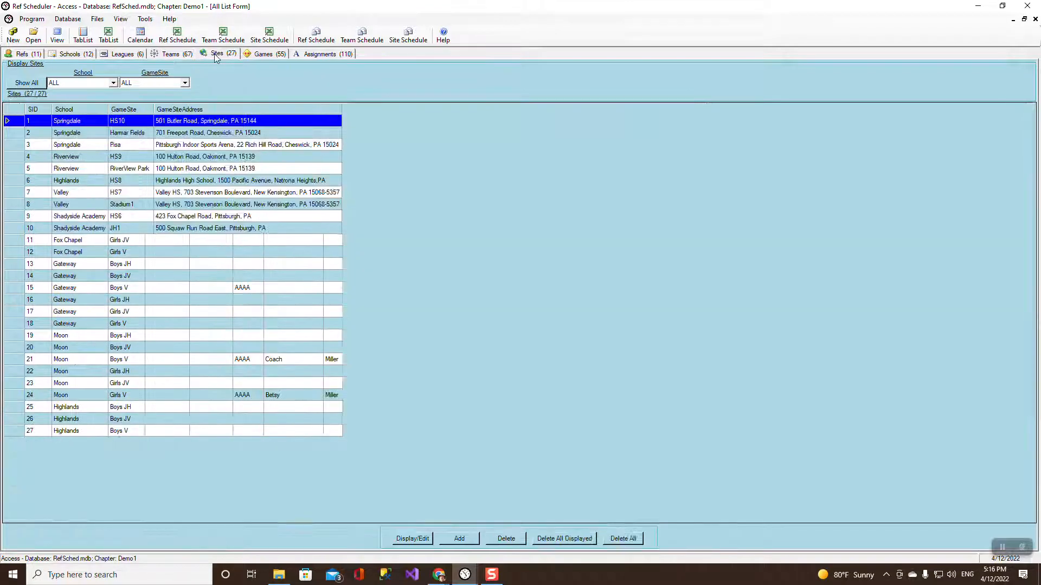
pyautogui.click(262, 54)
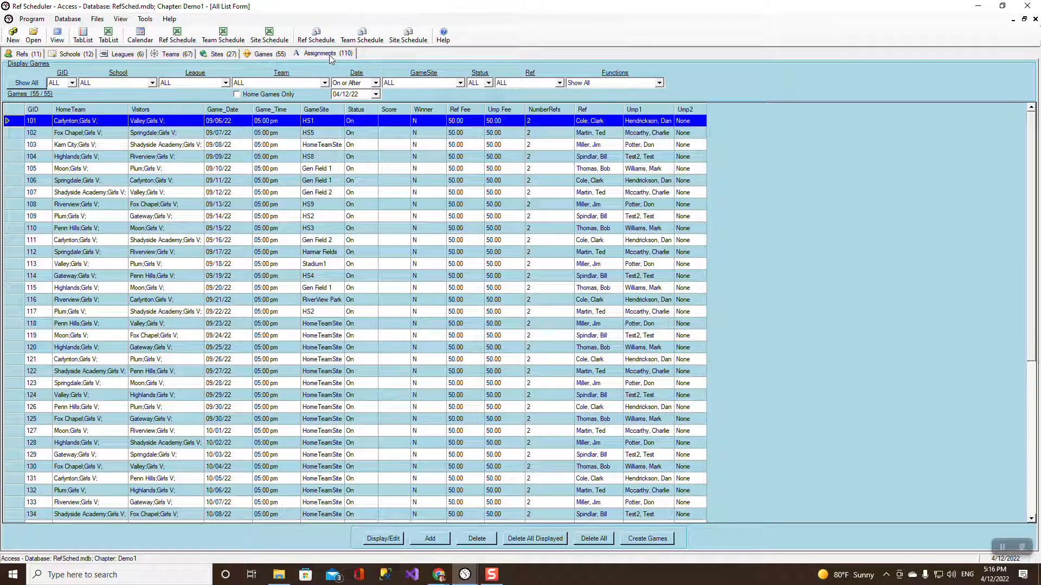
pyautogui.click(330, 57)
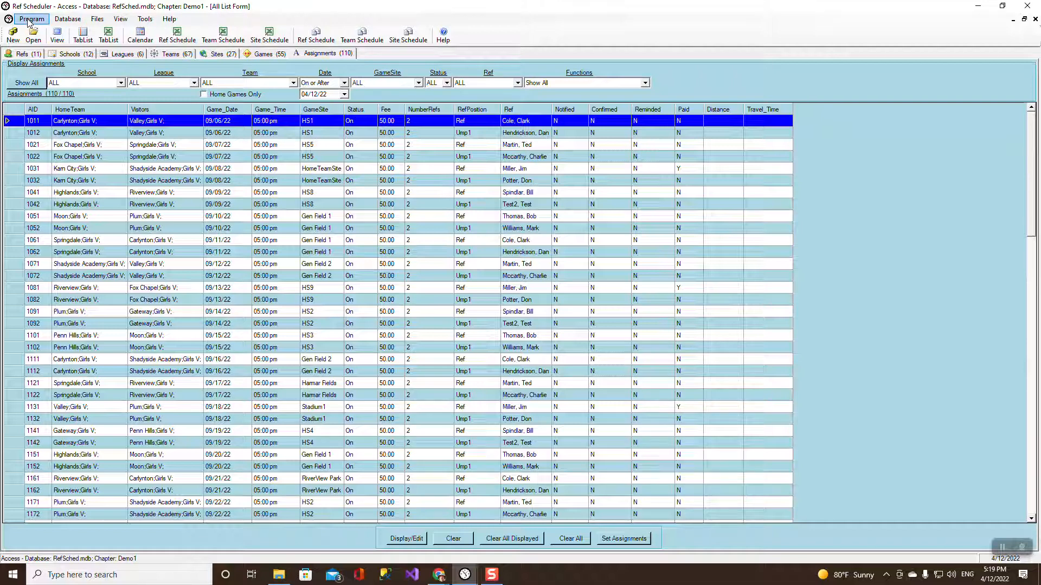
pyautogui.click(68, 20)
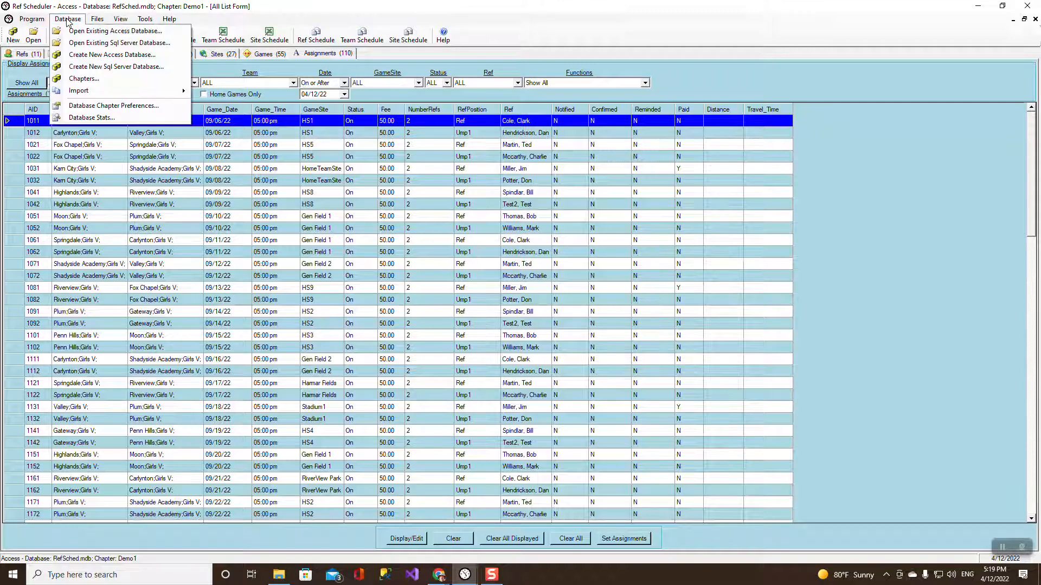
pyautogui.click(105, 106)
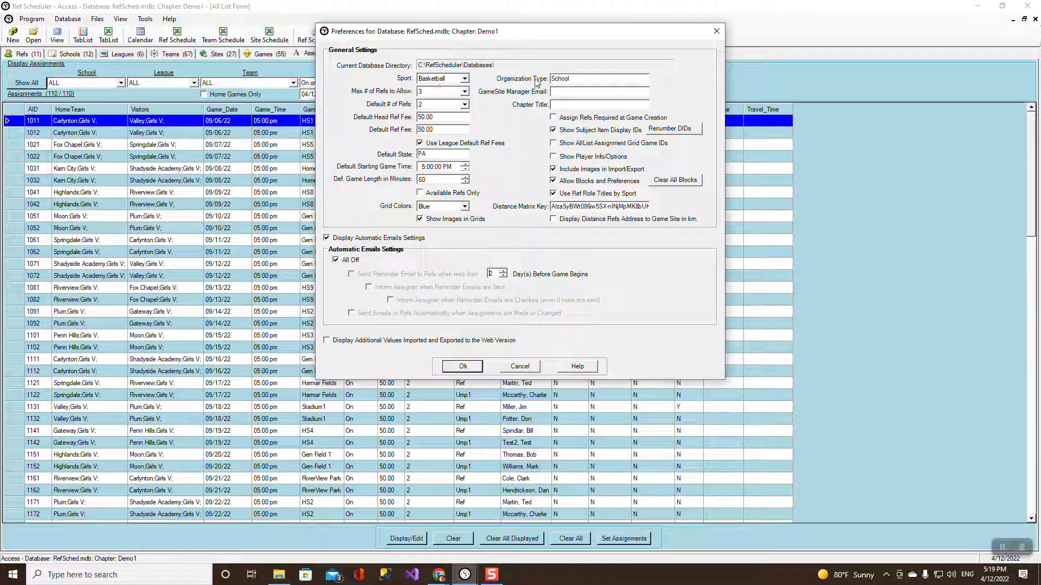
pyautogui.click(520, 366)
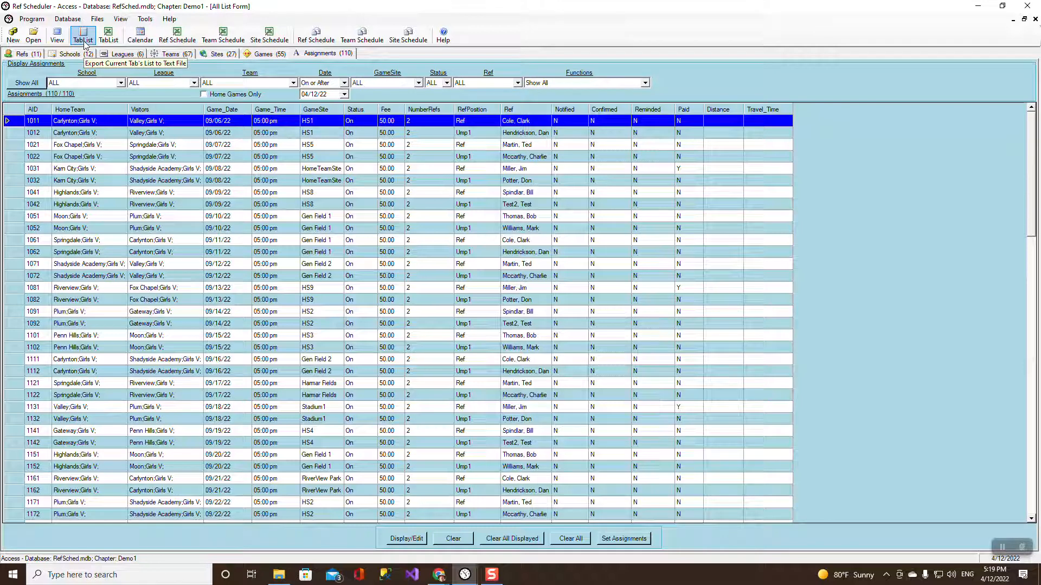
pyautogui.click(38, 20)
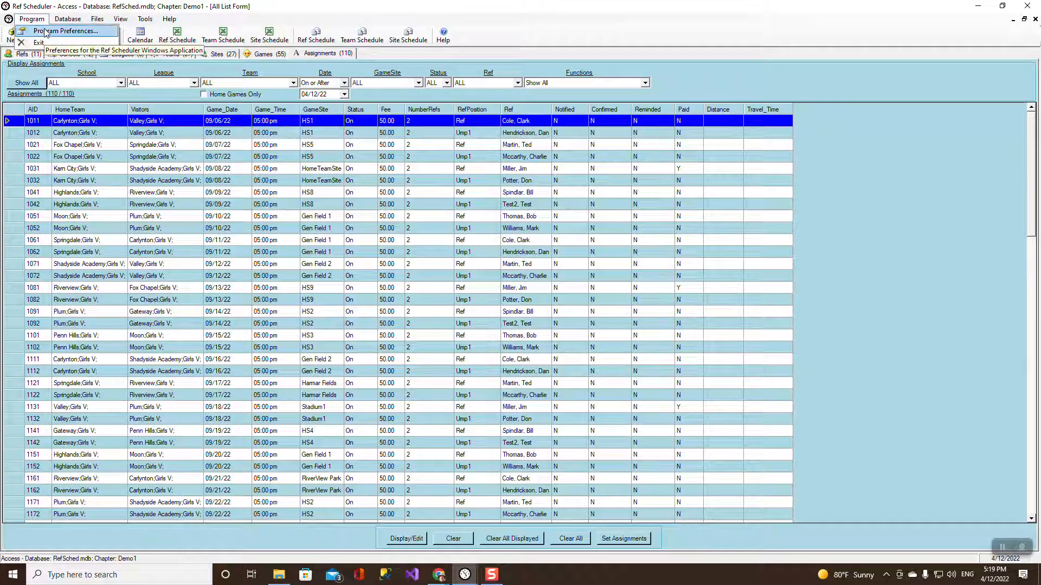
pyautogui.click(46, 33)
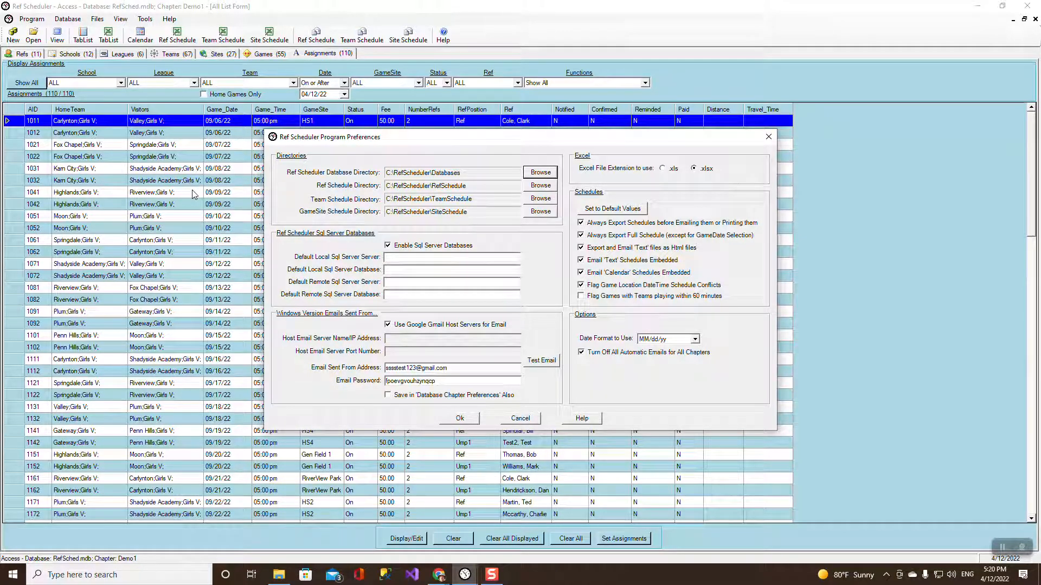
pyautogui.click(526, 418)
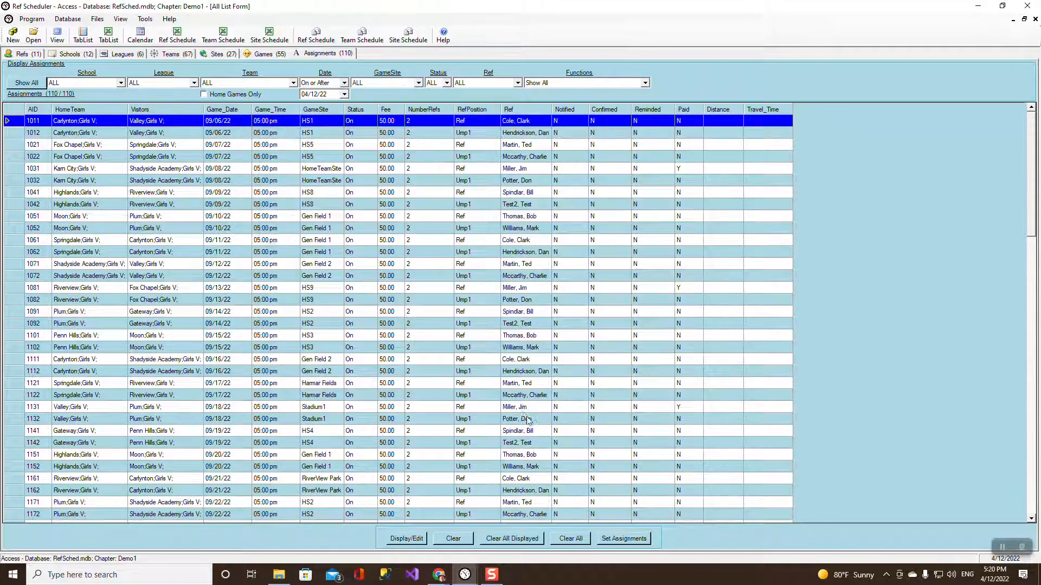
# Start a new Access database saved as Test1.mdb in the Databases folder.
pyautogui.click(62, 21)
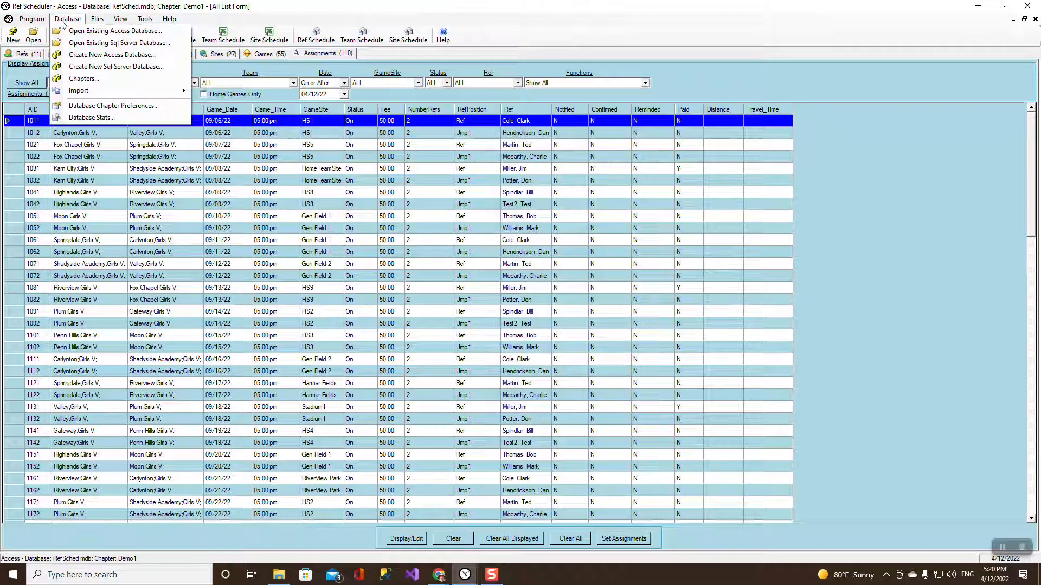
pyautogui.click(83, 55)
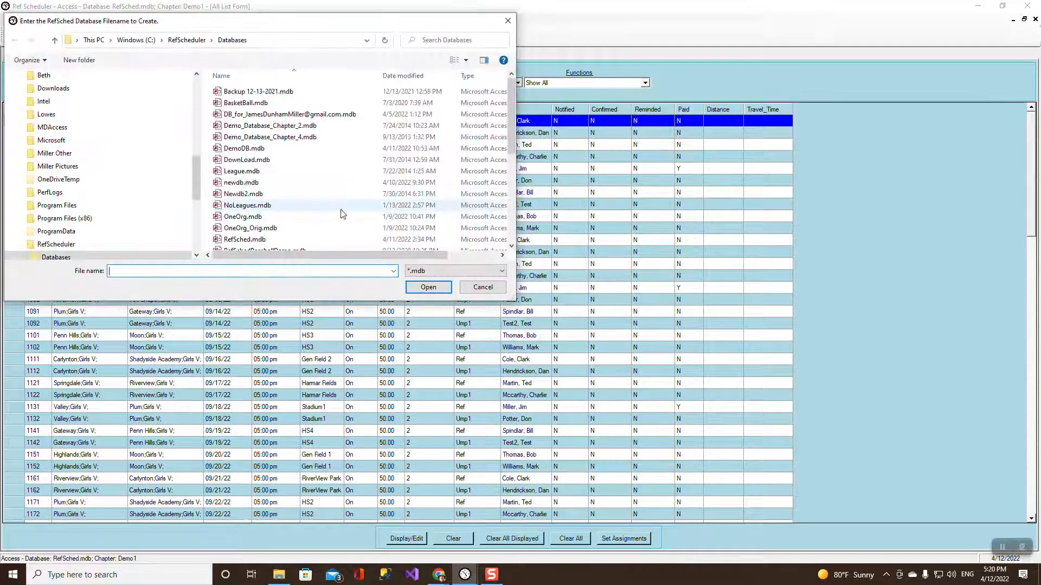
pyautogui.moveTo(510, 117); pyautogui.dragTo(530, 212)
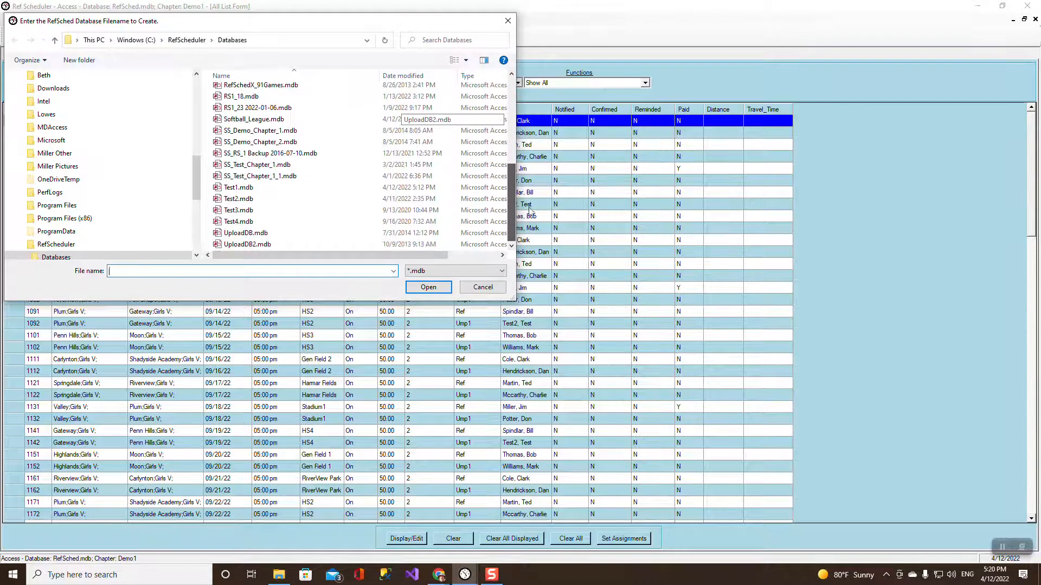
pyautogui.click(241, 187)
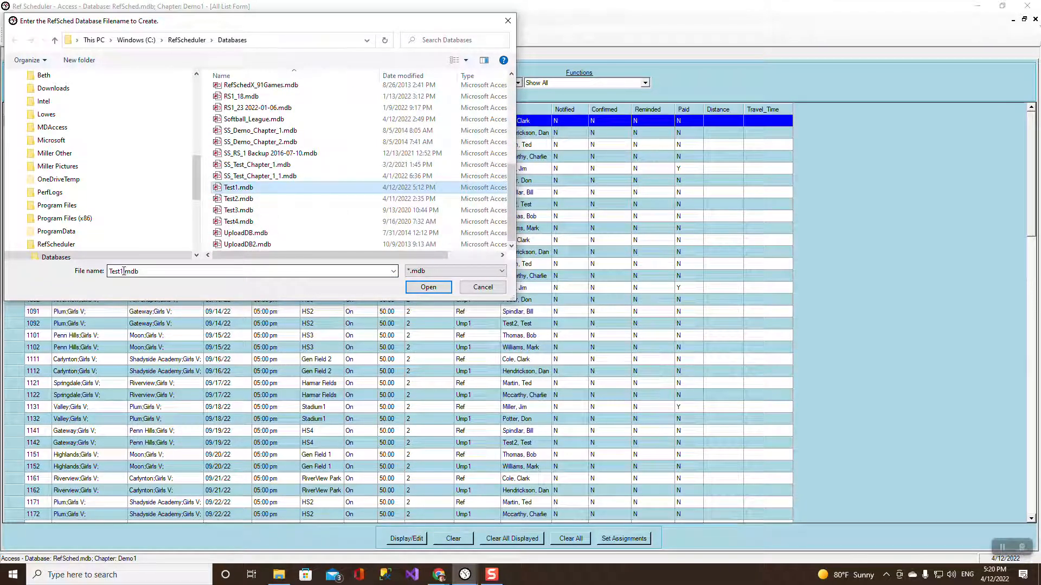
pyautogui.click(428, 287)
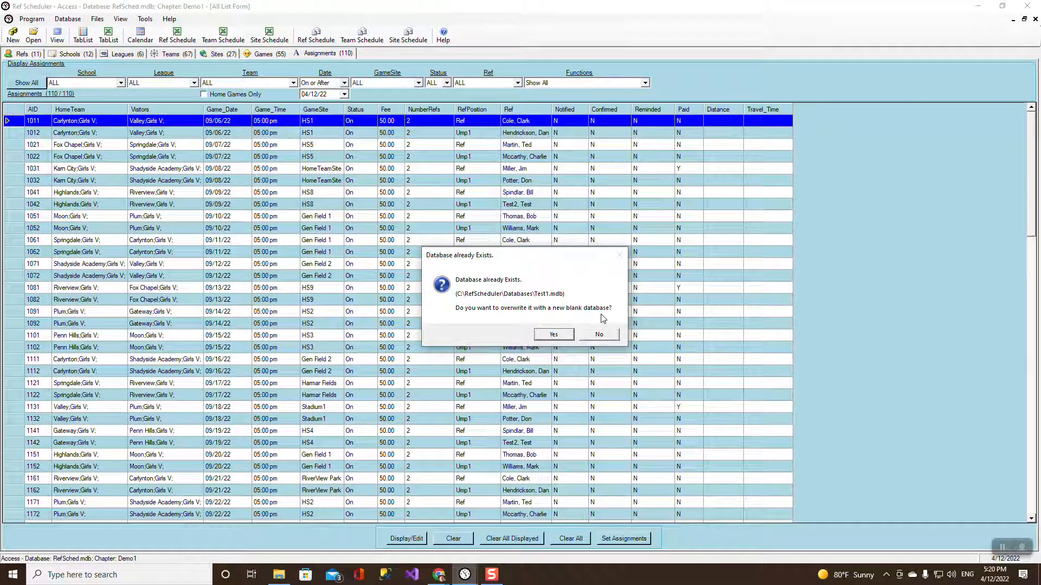
# Overwrite Test1.mdb, setting Sport to Softball and Chapter Title to 'Softball League'.
pyautogui.click(561, 336)
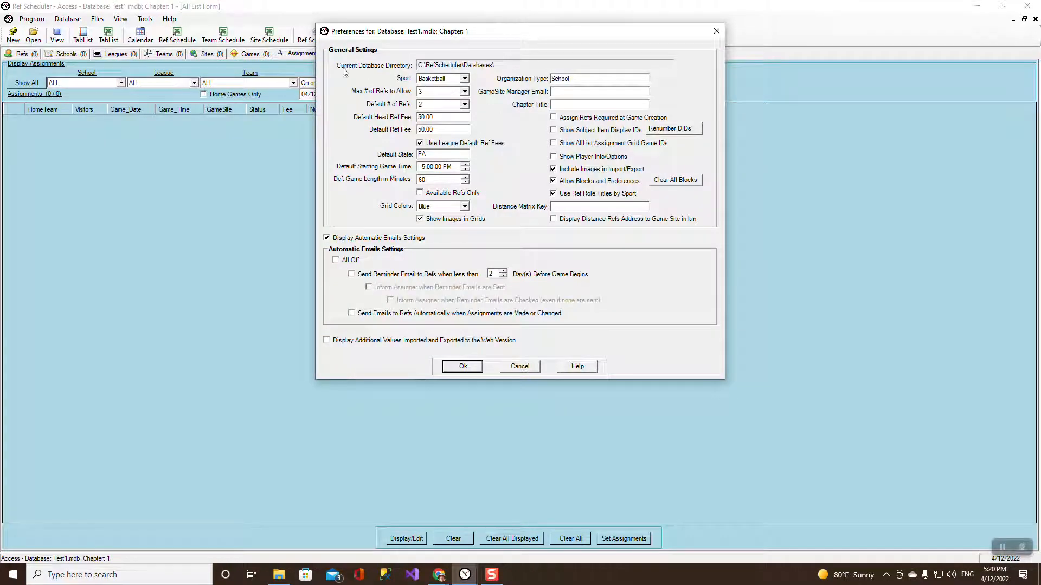
pyautogui.click(465, 79)
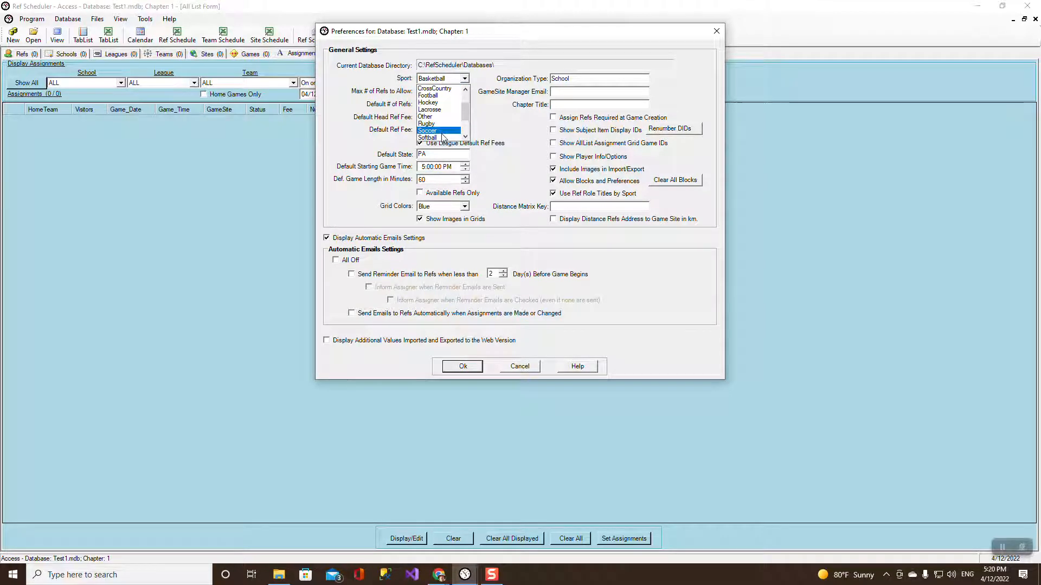
pyautogui.click(441, 137)
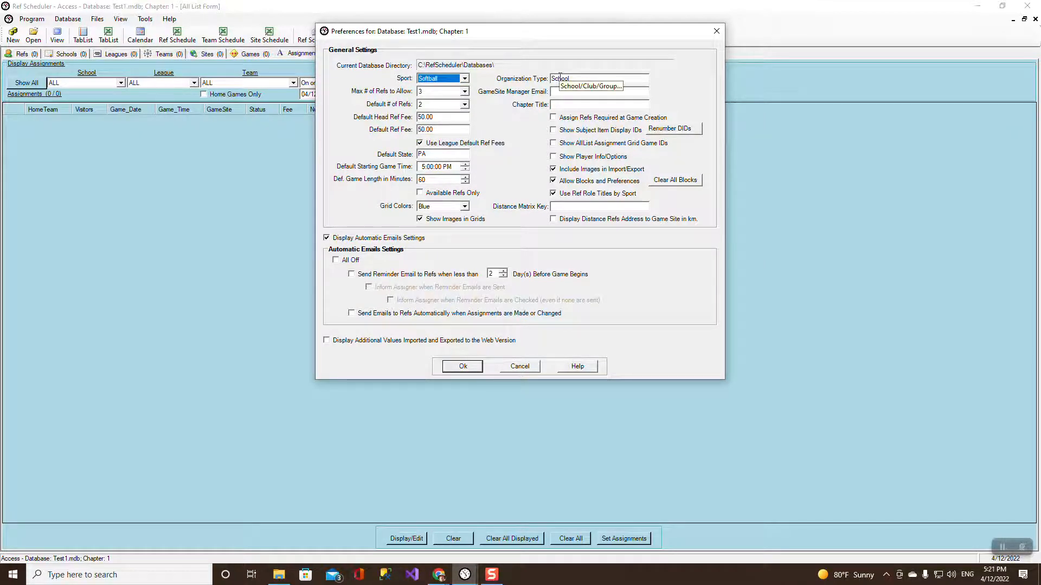
pyautogui.click(557, 105)
pyautogui.write('S')
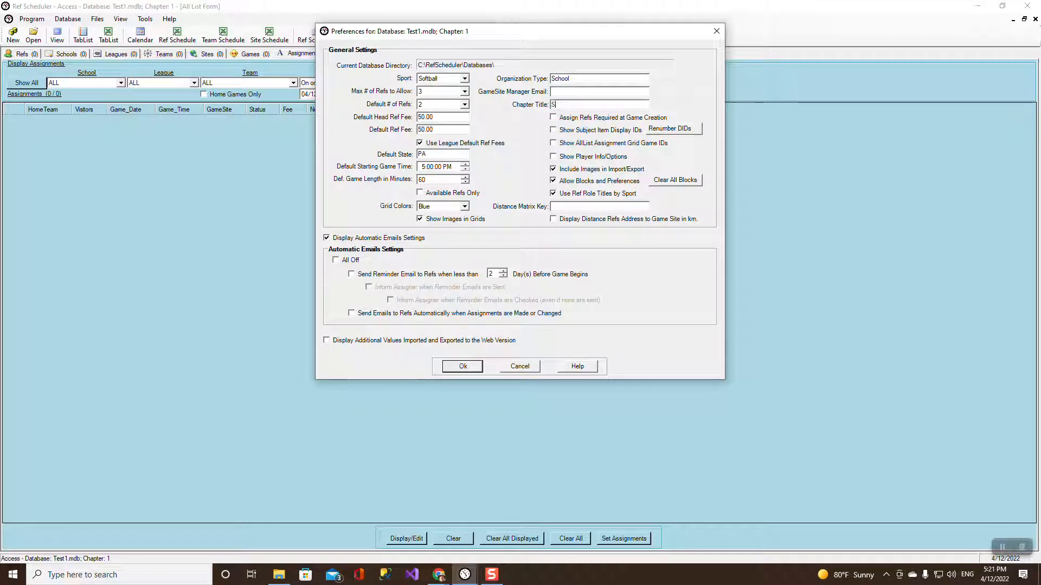
pyautogui.write('oftball')
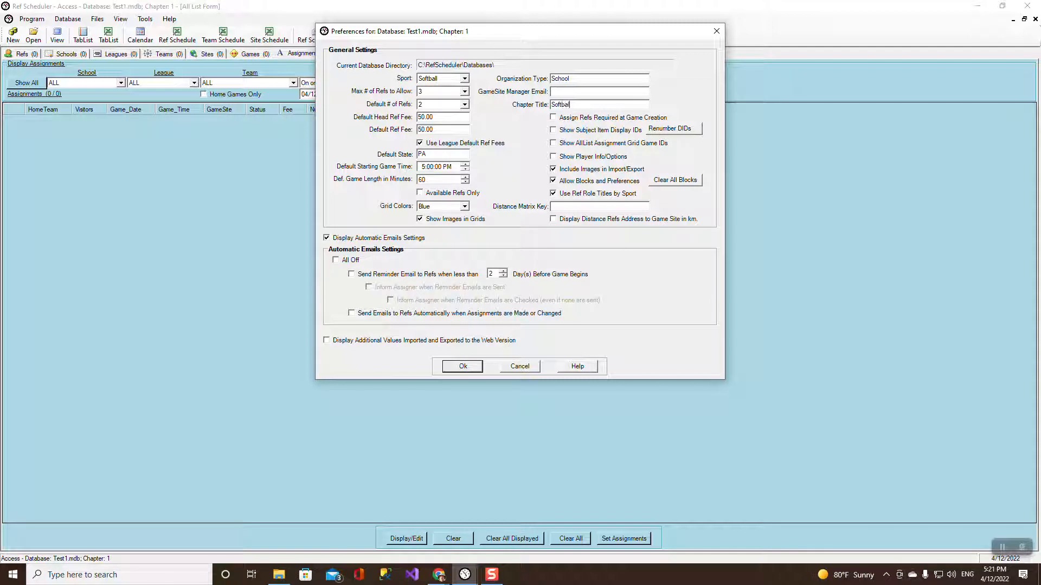
pyautogui.write(' League')
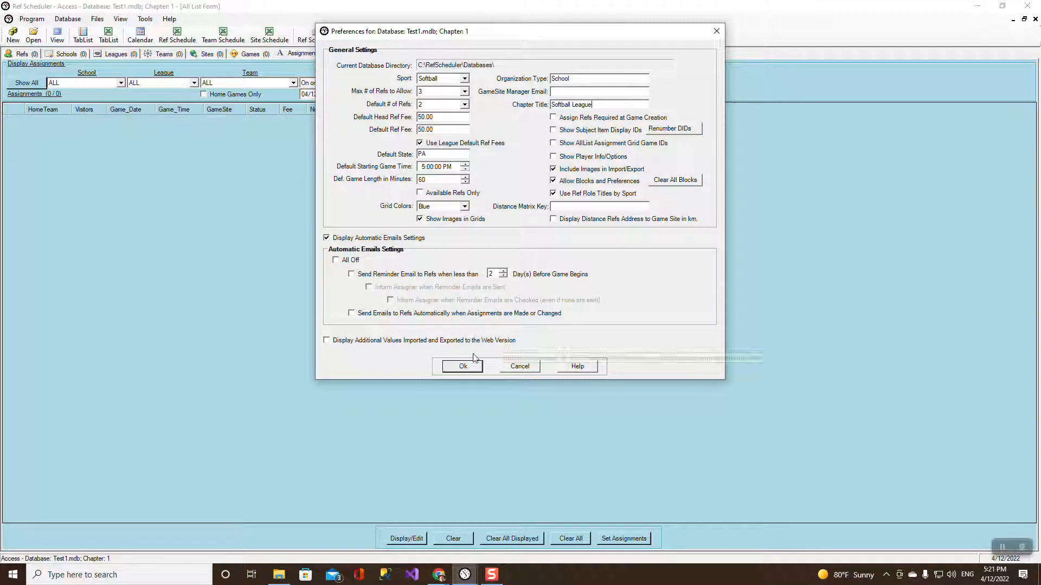
pyautogui.click(462, 366)
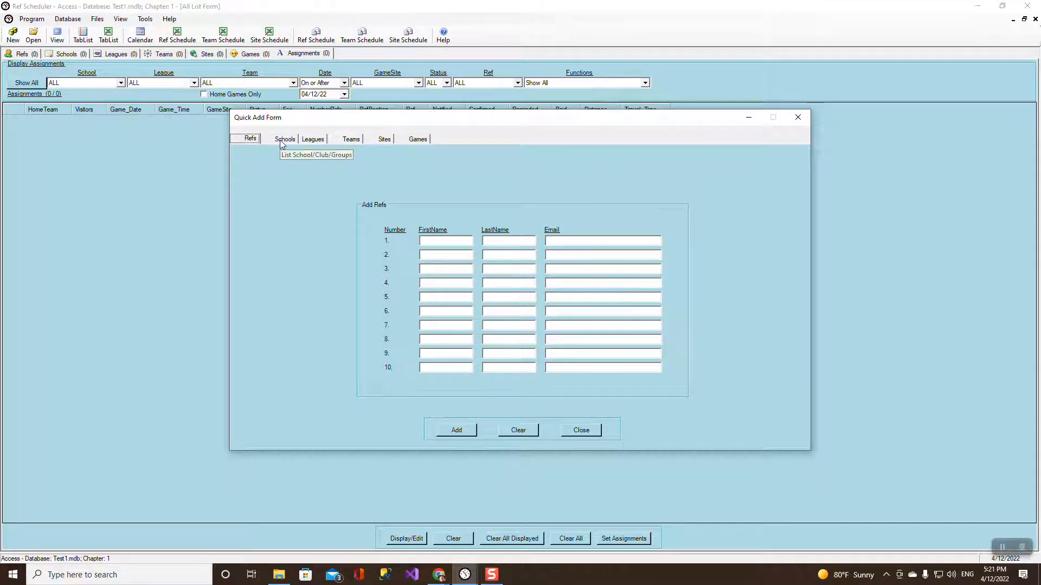
# Enter four refs' first and last names, plus the first ref's e-mail, and add them.
pyautogui.click(440, 240)
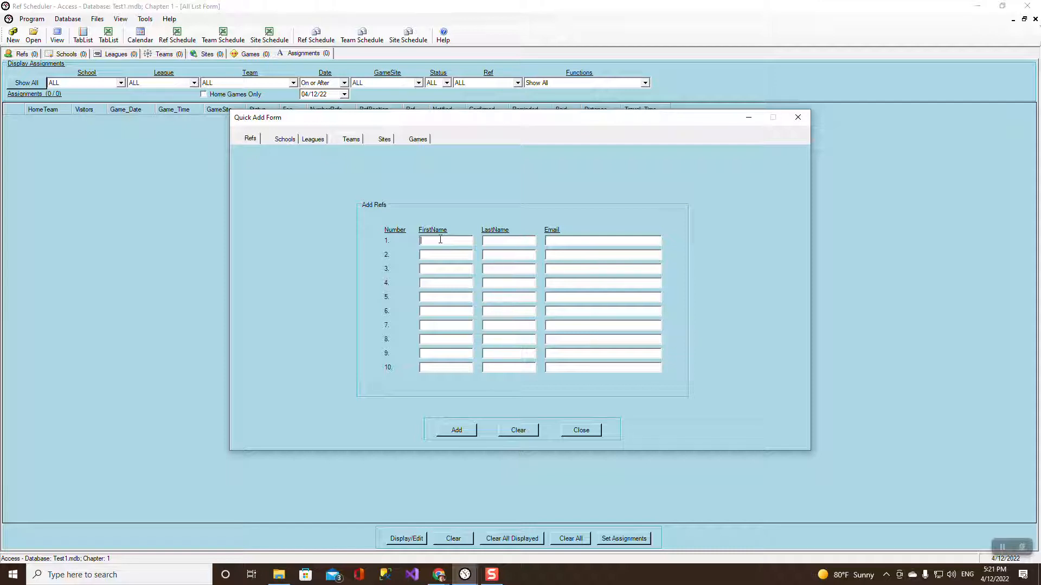
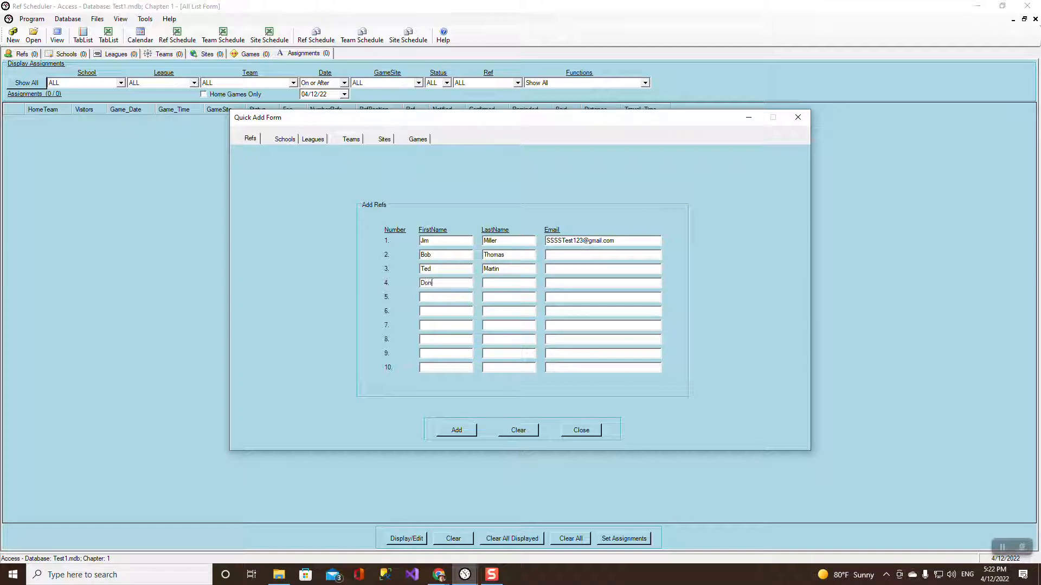
pyautogui.click(457, 430)
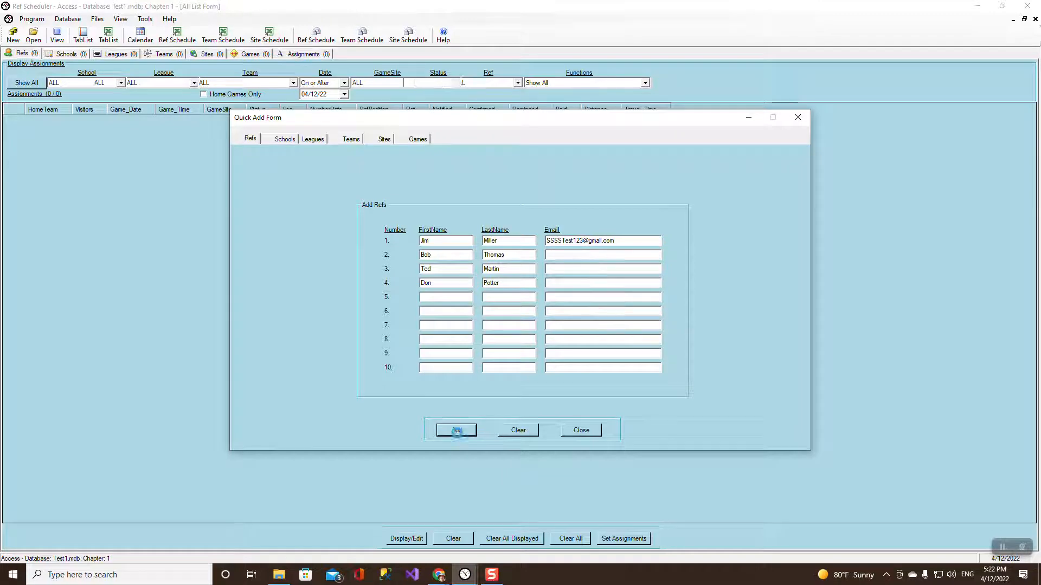
pyautogui.click(543, 321)
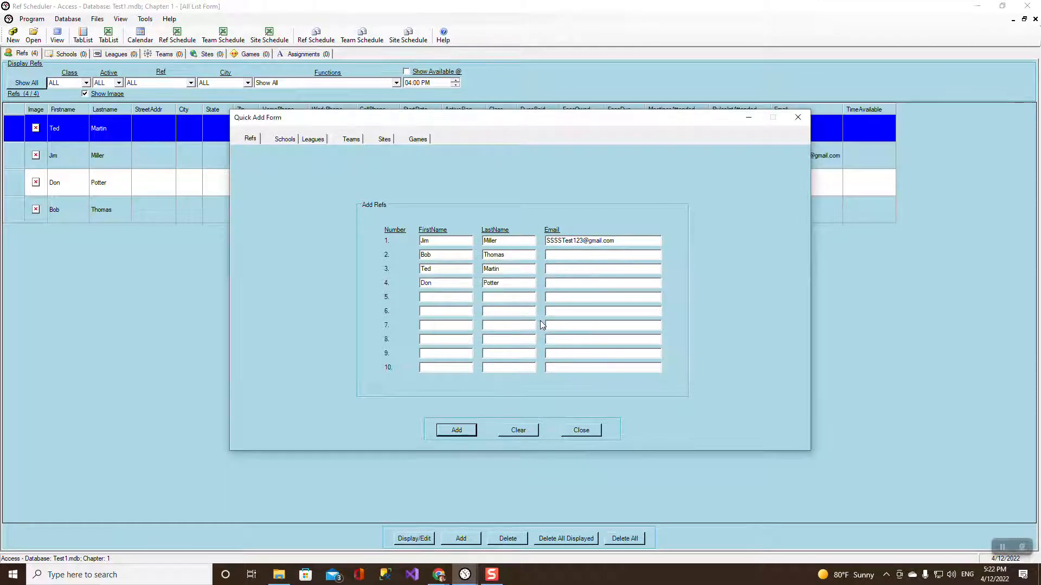
# Enter schools S1, S2 and S3 in the Quick Add Form and add them.
pyautogui.click(292, 139)
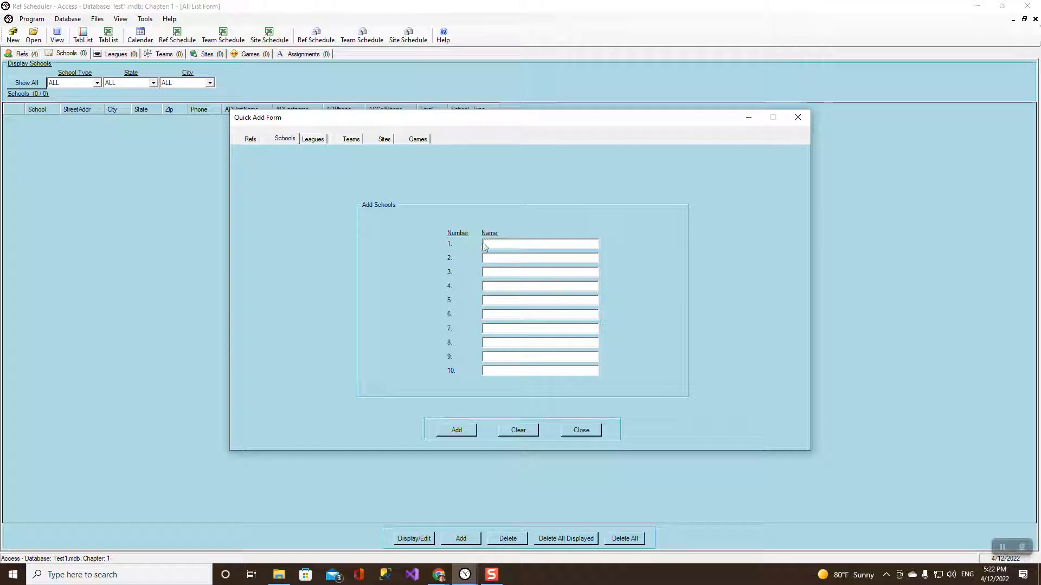
pyautogui.write('S')
pyautogui.write('1')
pyautogui.write('S')
pyautogui.write('2')
pyautogui.write('S3')
pyautogui.click(466, 431)
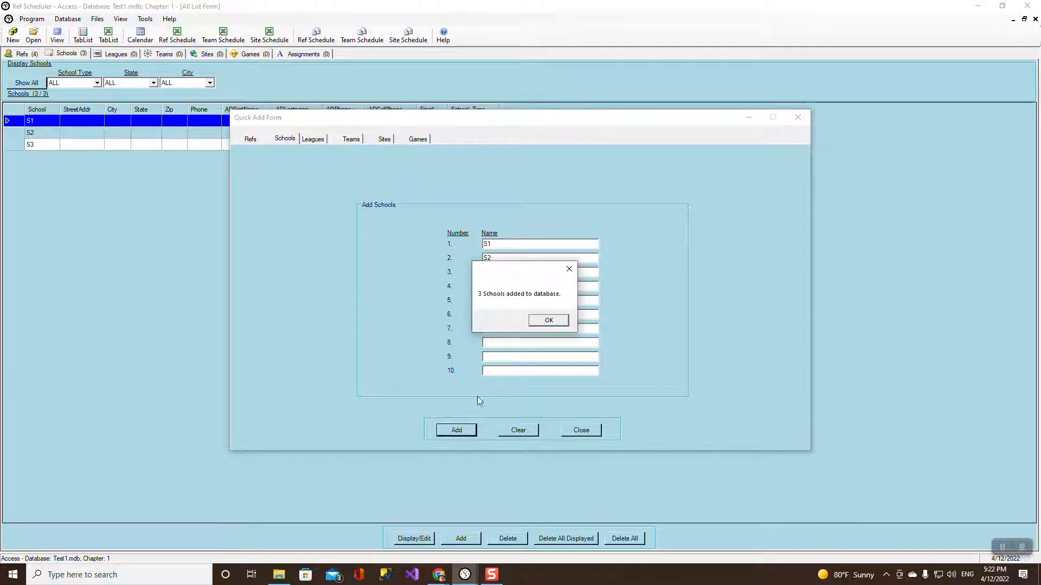
pyautogui.click(548, 321)
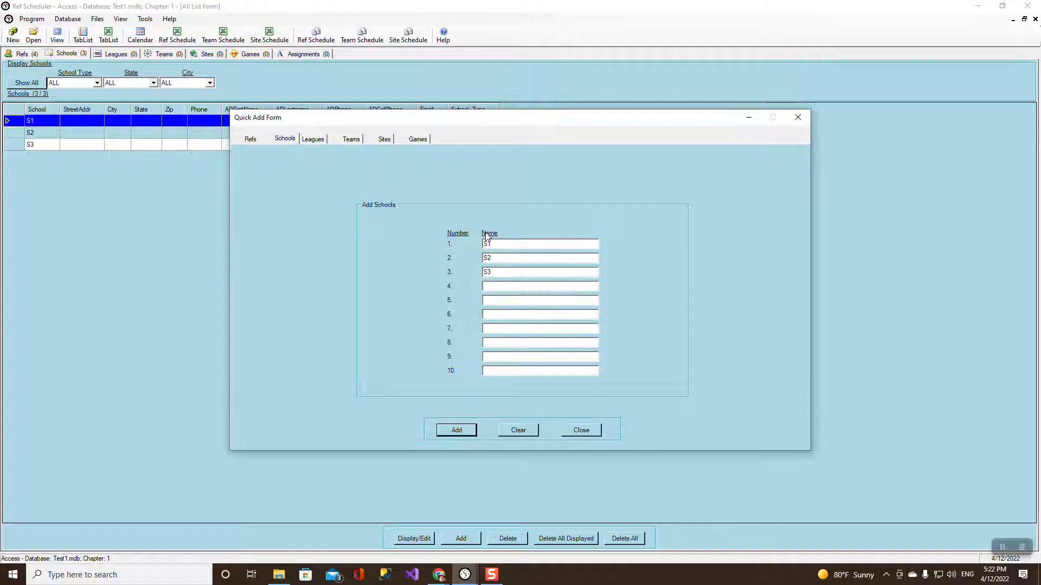
pyautogui.click(318, 139)
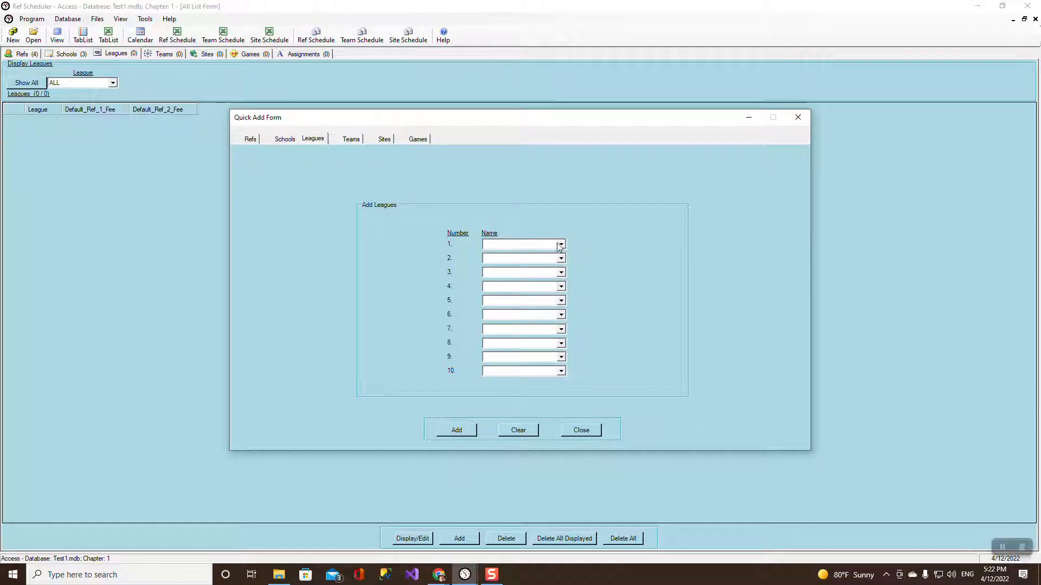
# Add leagues Girls Var, Girls JV, Boys Var and Boys JV in rows 1–4.
pyautogui.click(560, 245)
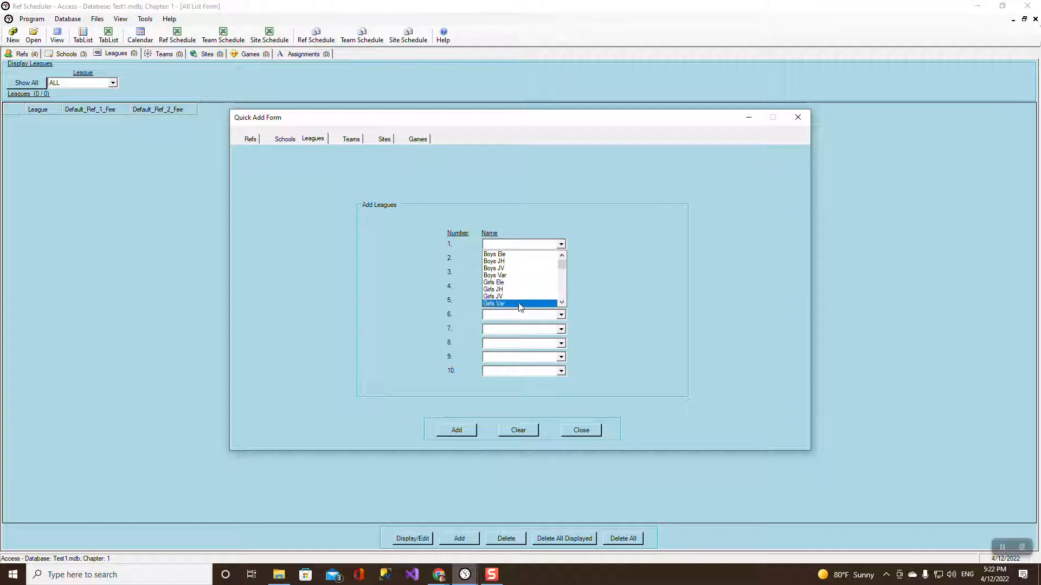
pyautogui.click(519, 304)
pyautogui.click(561, 258)
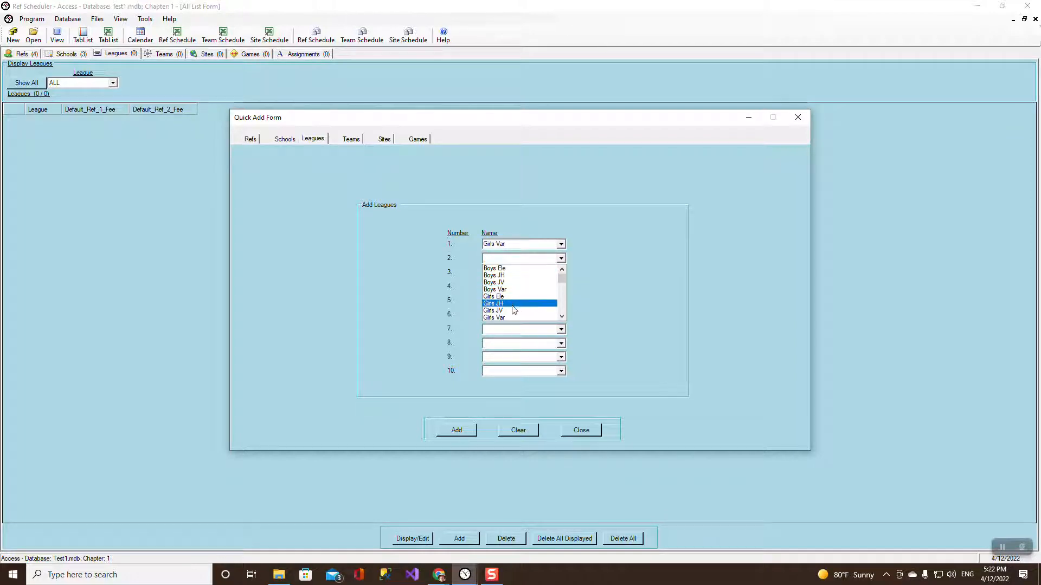
pyautogui.click(513, 310)
pyautogui.click(561, 272)
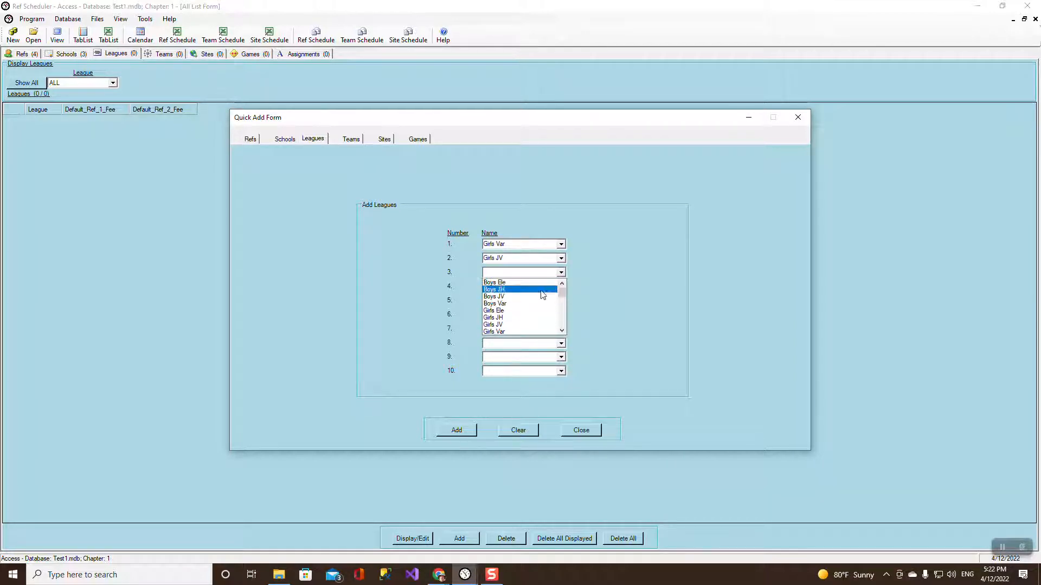
pyautogui.click(516, 304)
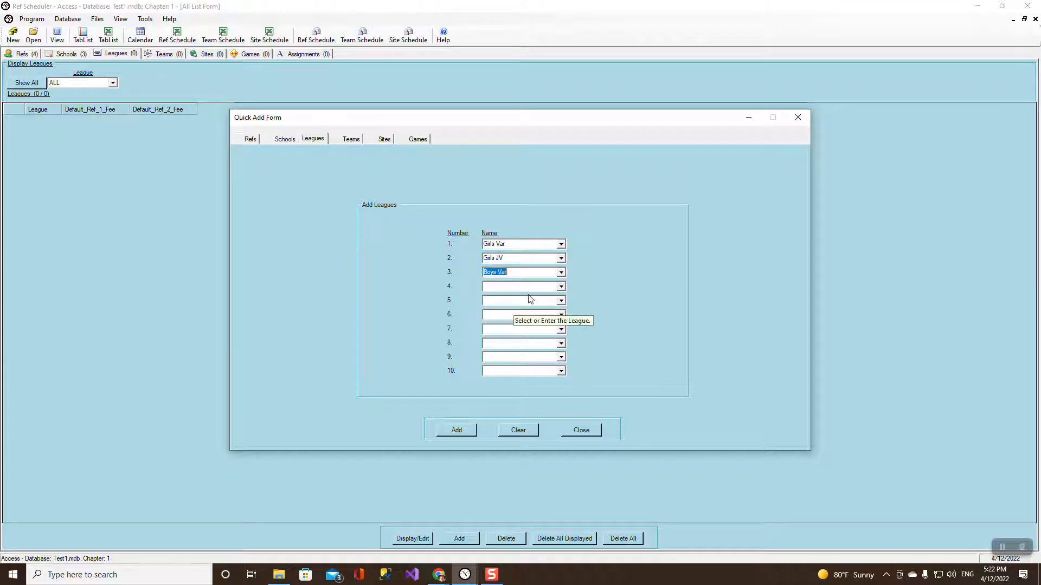
pyautogui.click(561, 286)
pyautogui.click(509, 313)
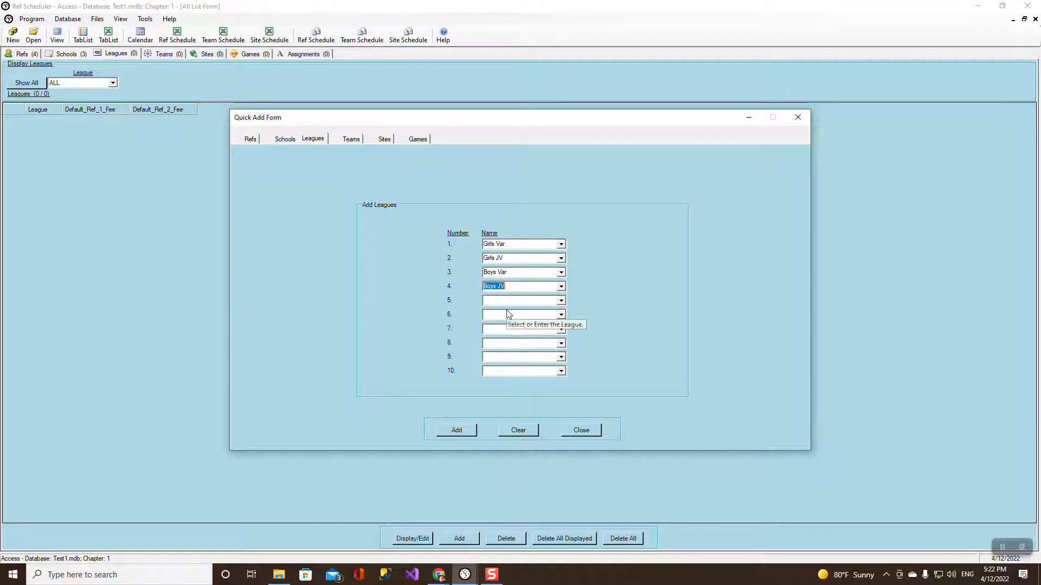
pyautogui.click(467, 432)
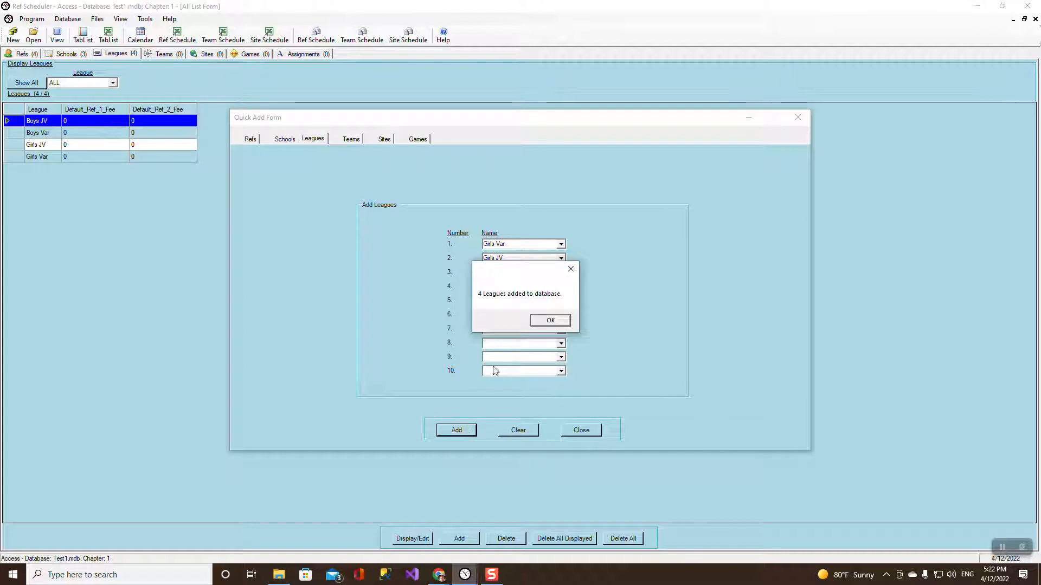
pyautogui.click(544, 323)
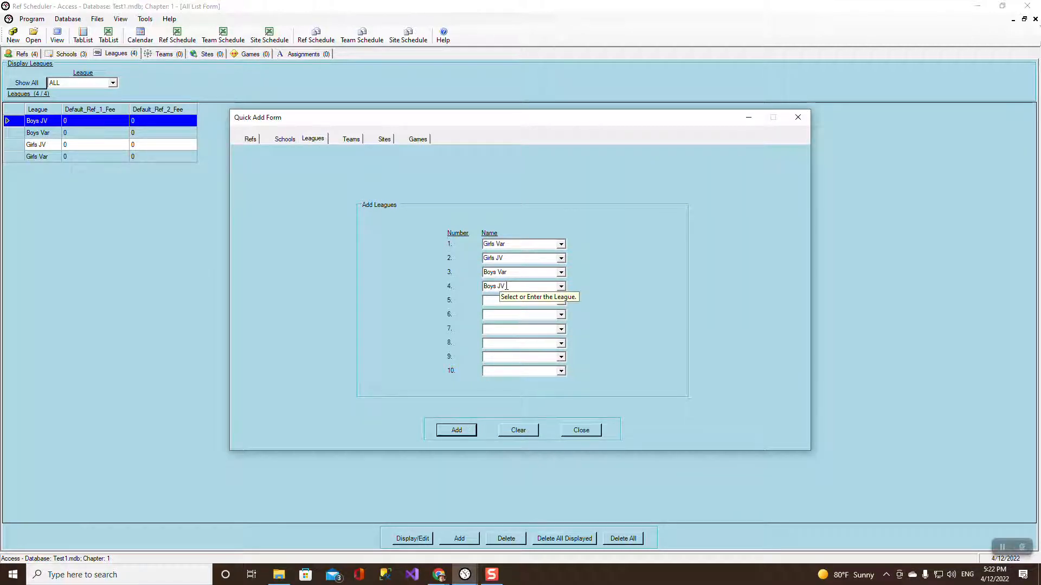
# Try renaming row 4 to 'Under 10 G', then restore it to Boys JV.
pyautogui.moveTo(506, 285); pyautogui.dragTo(472, 281)
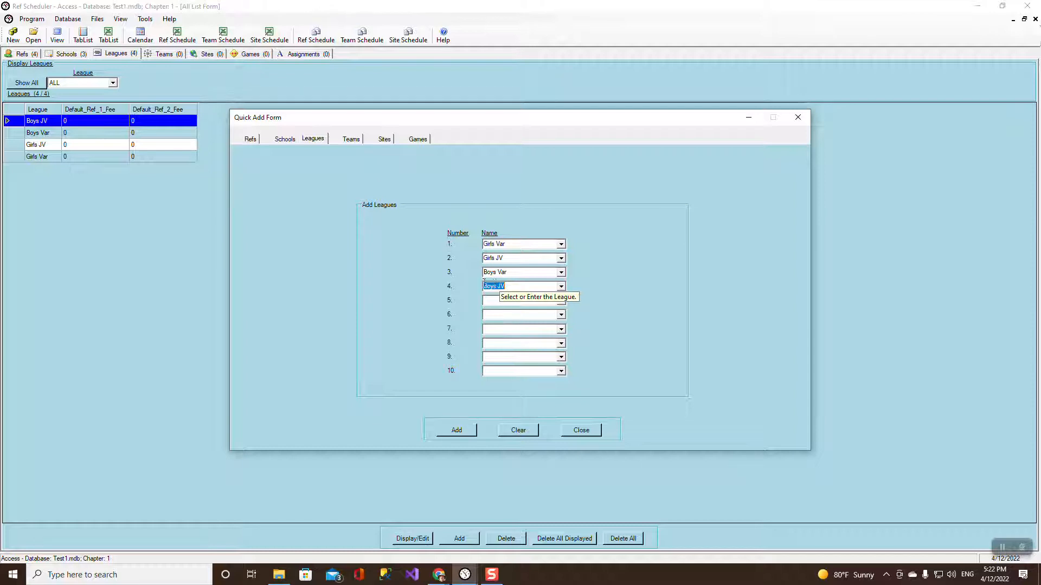
pyautogui.write('U')
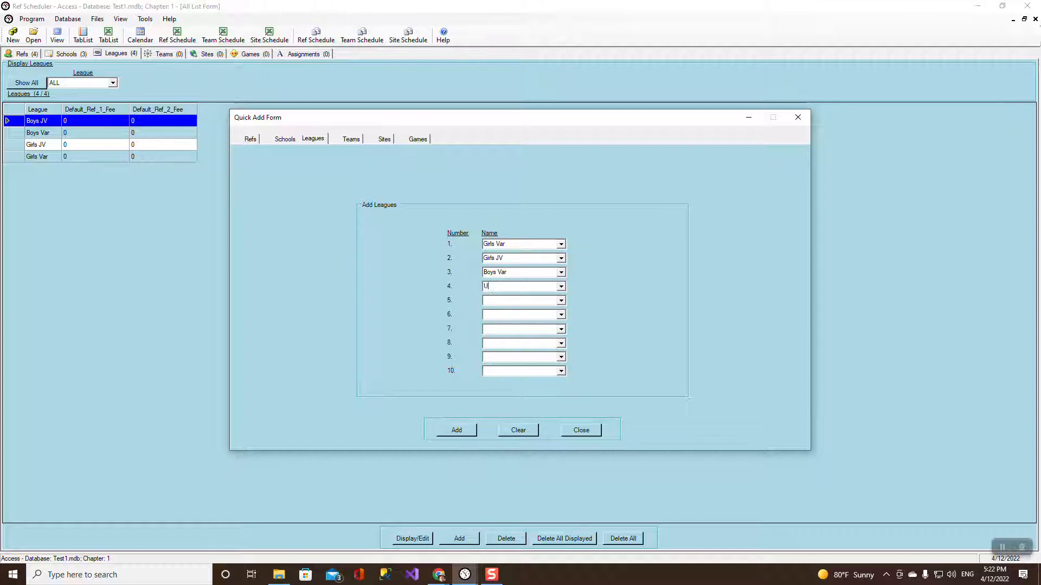
pyautogui.write('nder 10 G')
pyautogui.click(561, 286)
pyautogui.click(514, 311)
# Set the team school to S1 and enter a Girls JV team nicknamed Blue.
pyautogui.click(353, 140)
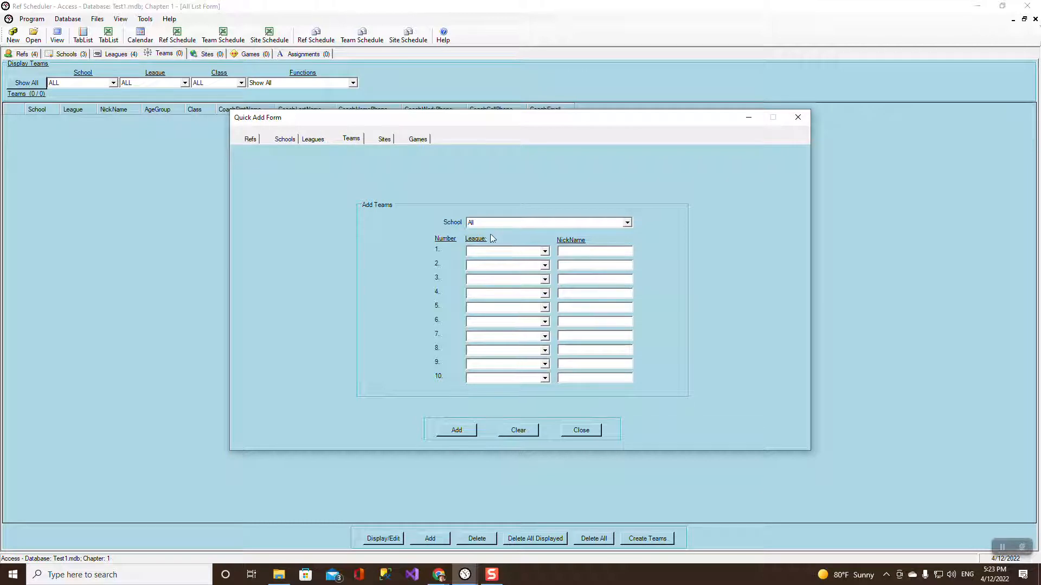
pyautogui.click(627, 223)
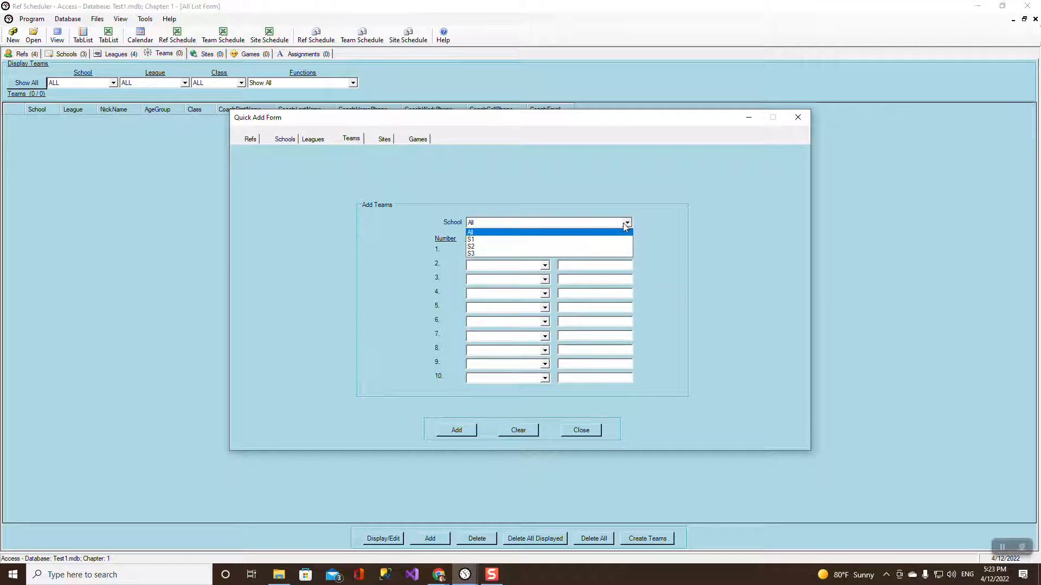
pyautogui.click(510, 240)
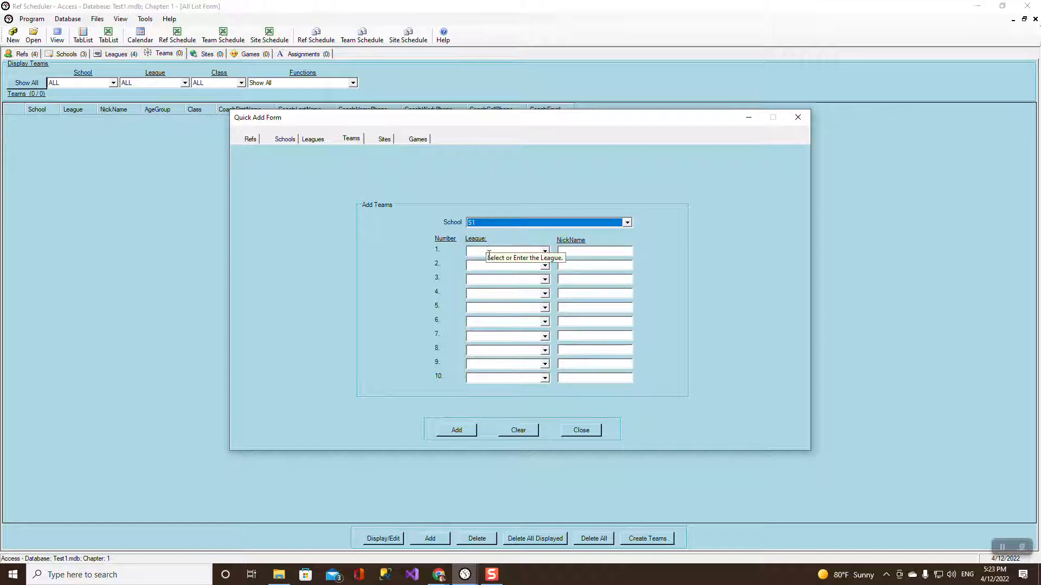
pyautogui.click(545, 253)
pyautogui.click(489, 275)
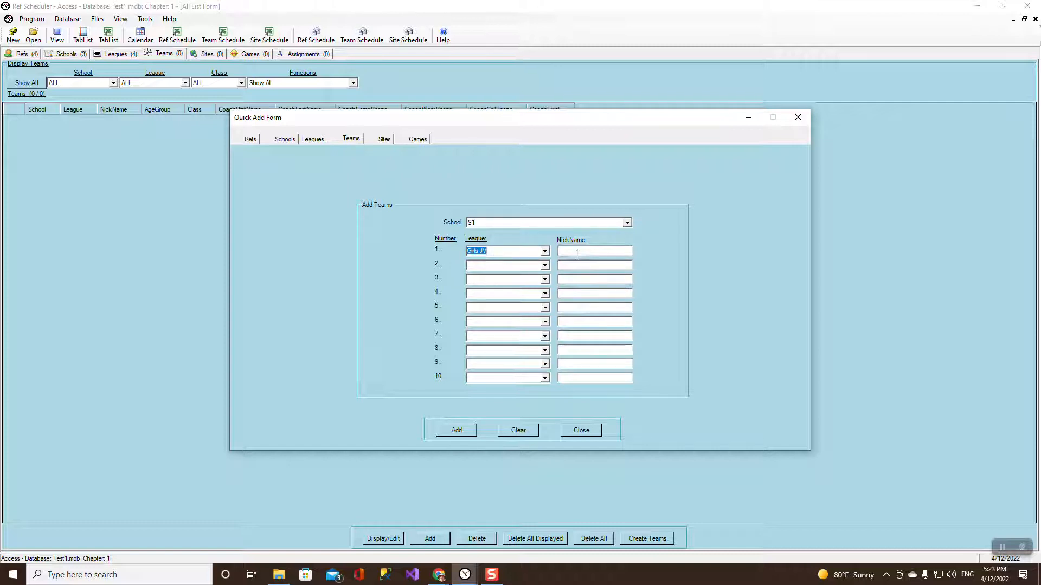
pyautogui.click(578, 252)
pyautogui.write('Blue')
# Enter a second Girls JV team nicknamed Red.
pyautogui.click(544, 265)
pyautogui.click(506, 291)
pyautogui.click(570, 267)
pyautogui.write('Red')
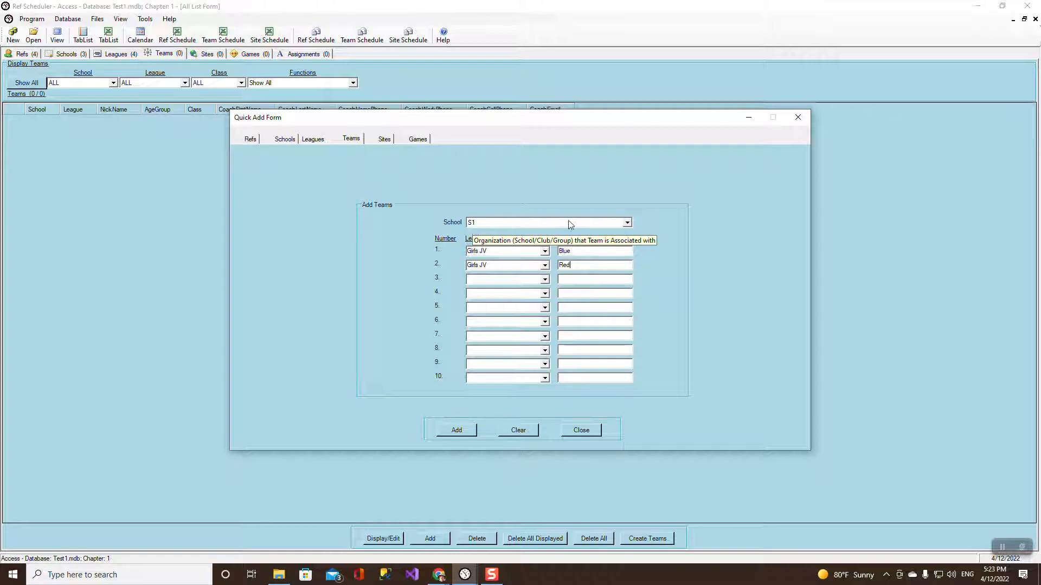
pyautogui.click(628, 224)
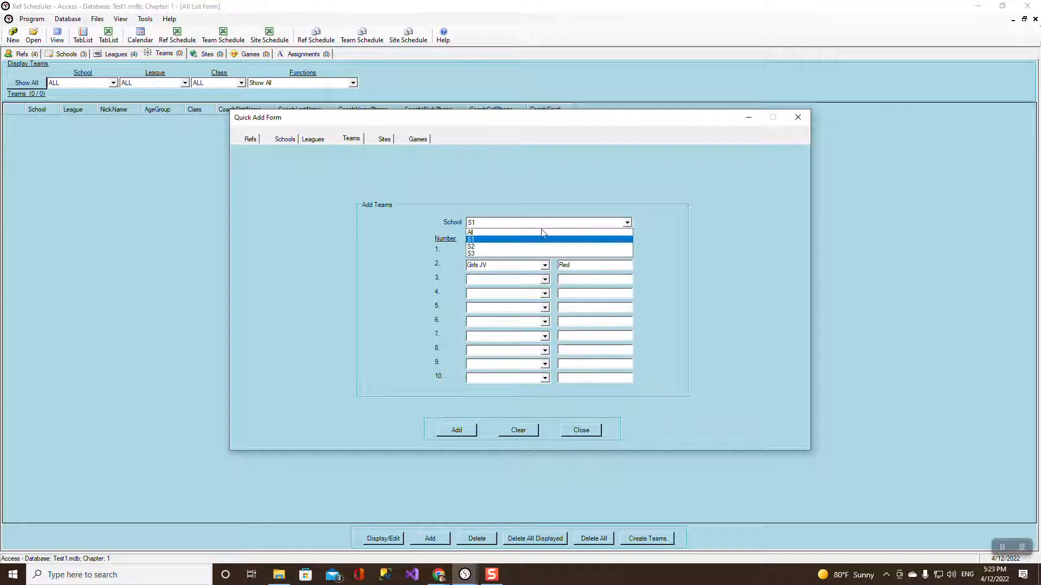
# Set School to All and clear the Blue and Red nicknames.
pyautogui.click(529, 233)
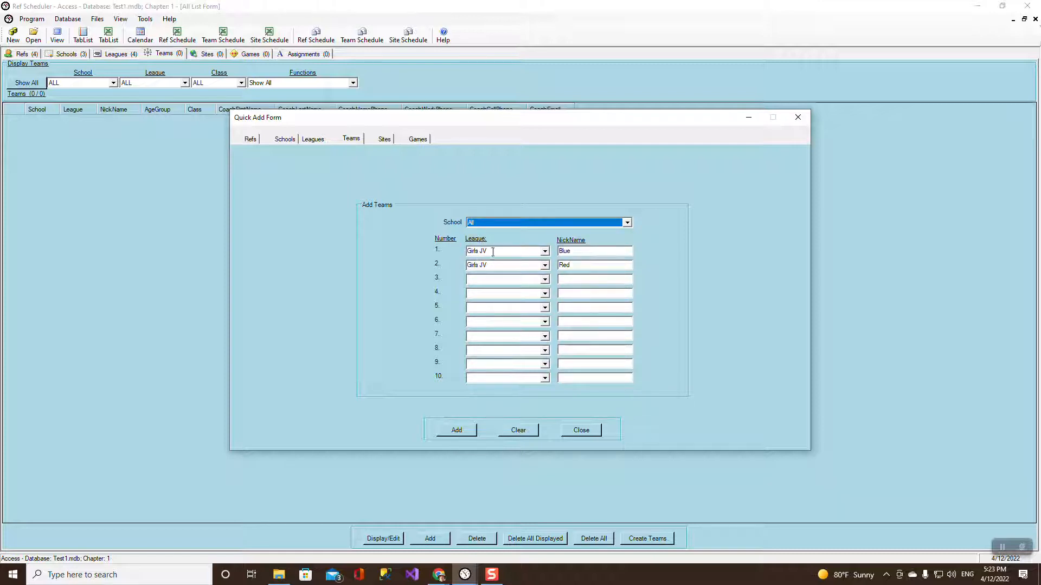
pyautogui.click(552, 254)
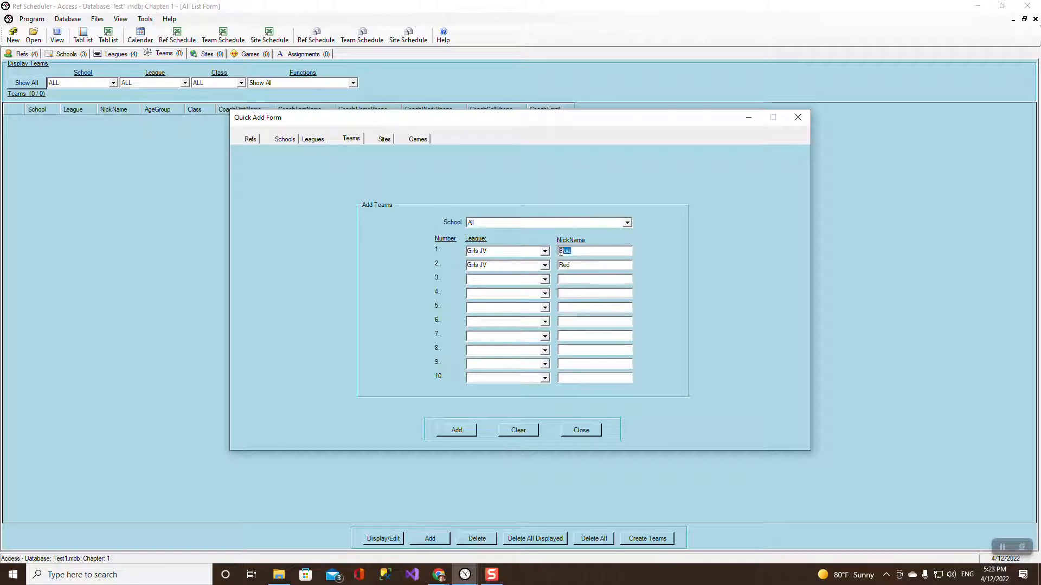
pyautogui.press('Delete')
pyautogui.click(552, 266)
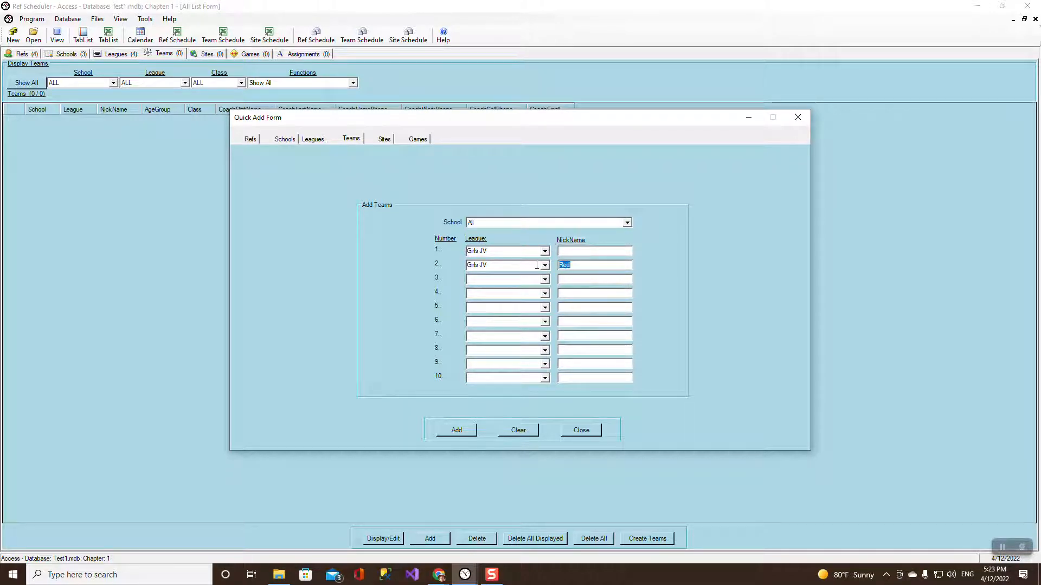
pyautogui.press('Delete')
# Set rows 1–4 to Girls Var, Girls JV, Boys Var and Boys JV.
pyautogui.click(545, 253)
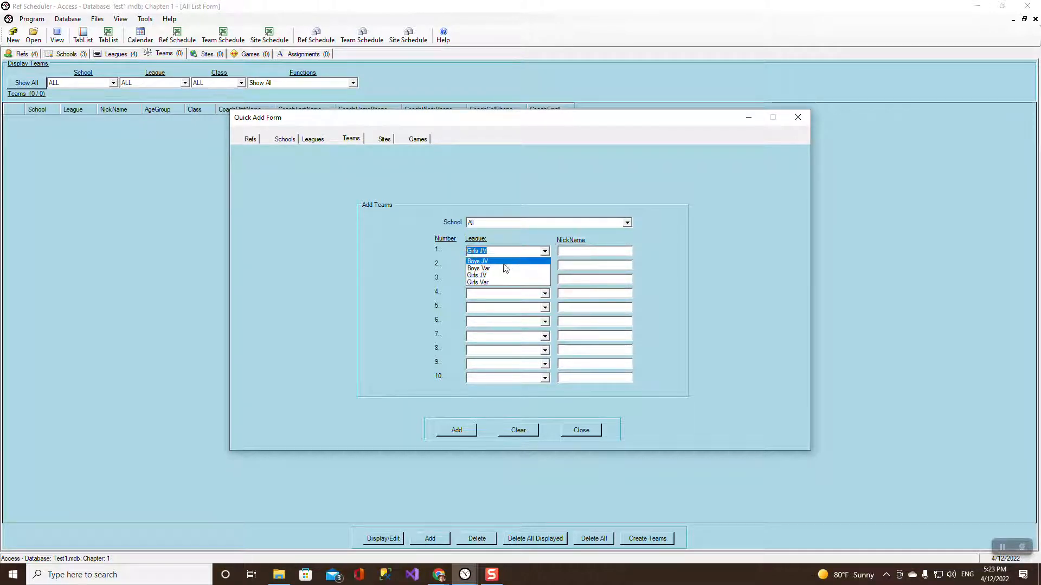
pyautogui.click(488, 281)
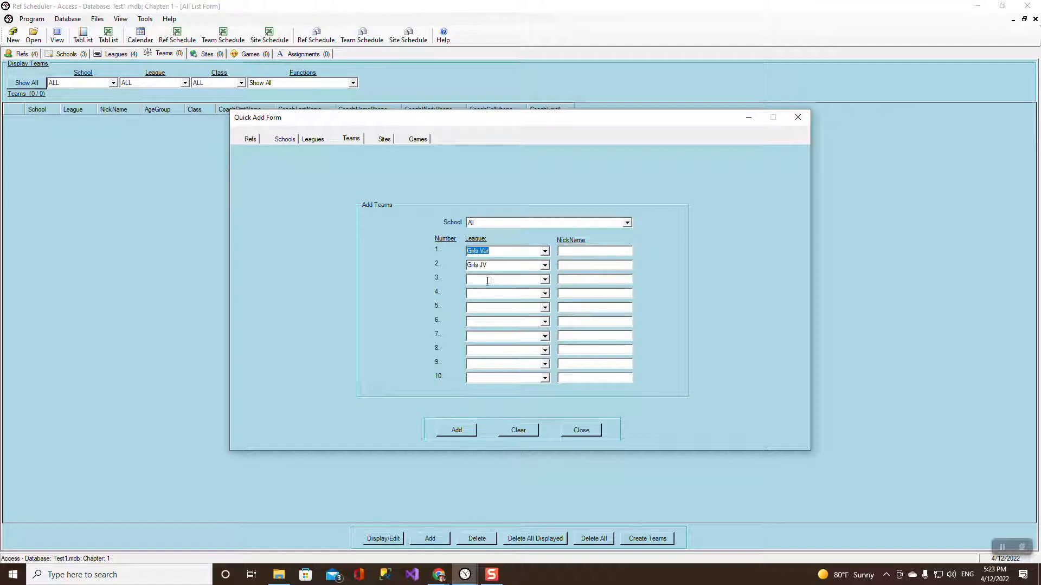
pyautogui.click(544, 265)
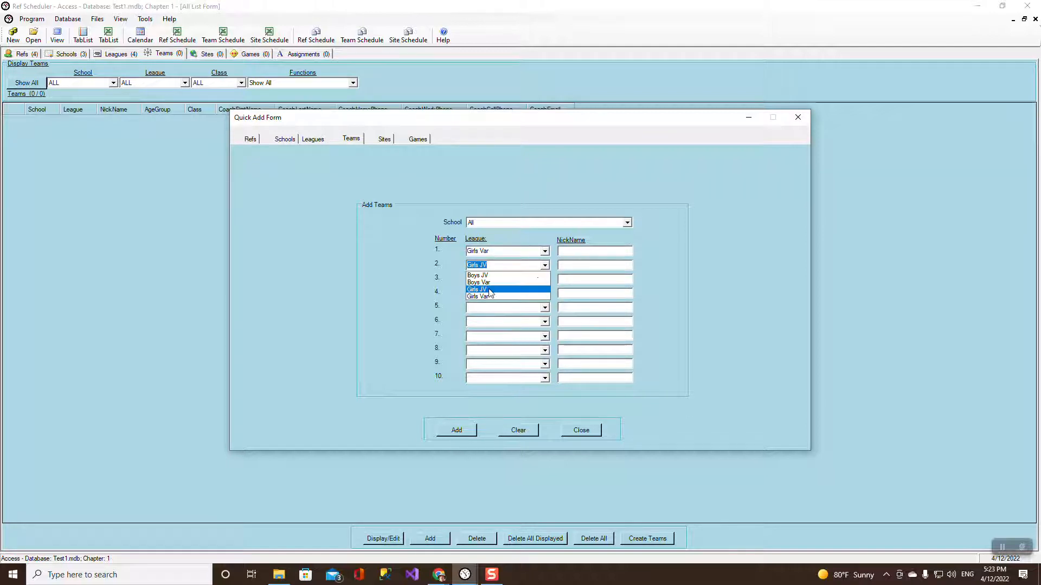
pyautogui.click(488, 291)
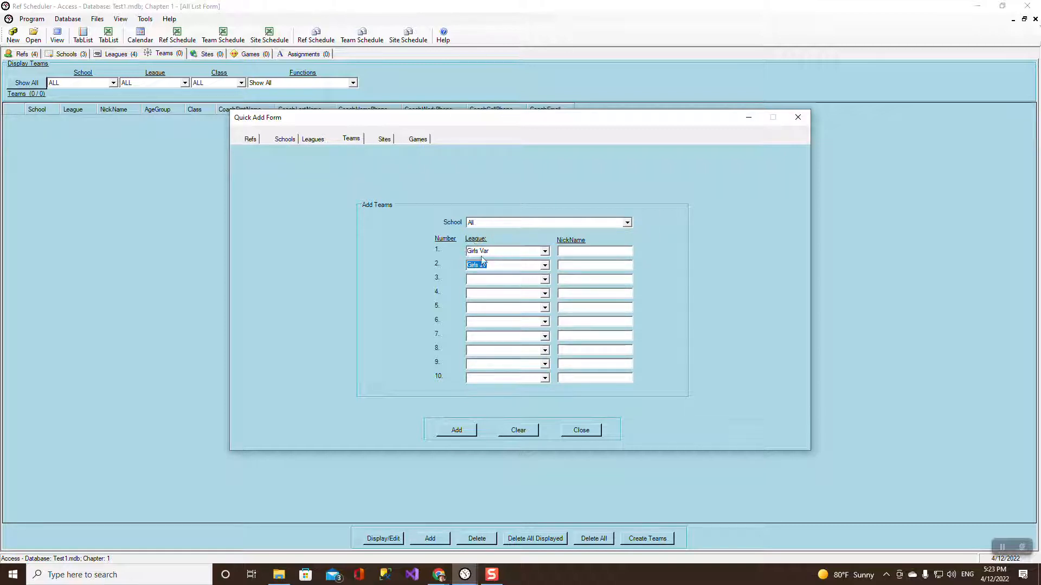
pyautogui.click(544, 280)
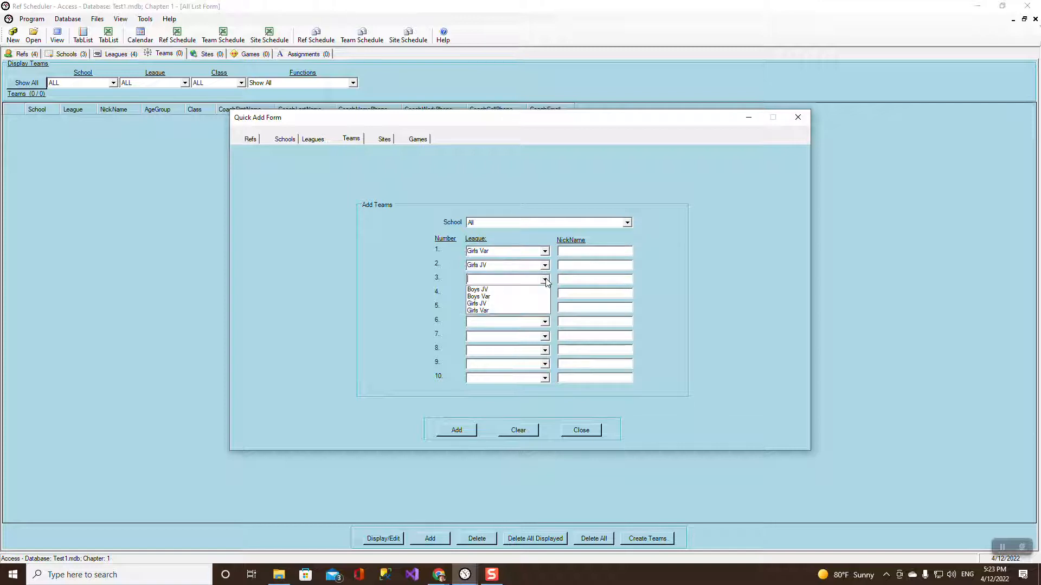
pyautogui.click(517, 296)
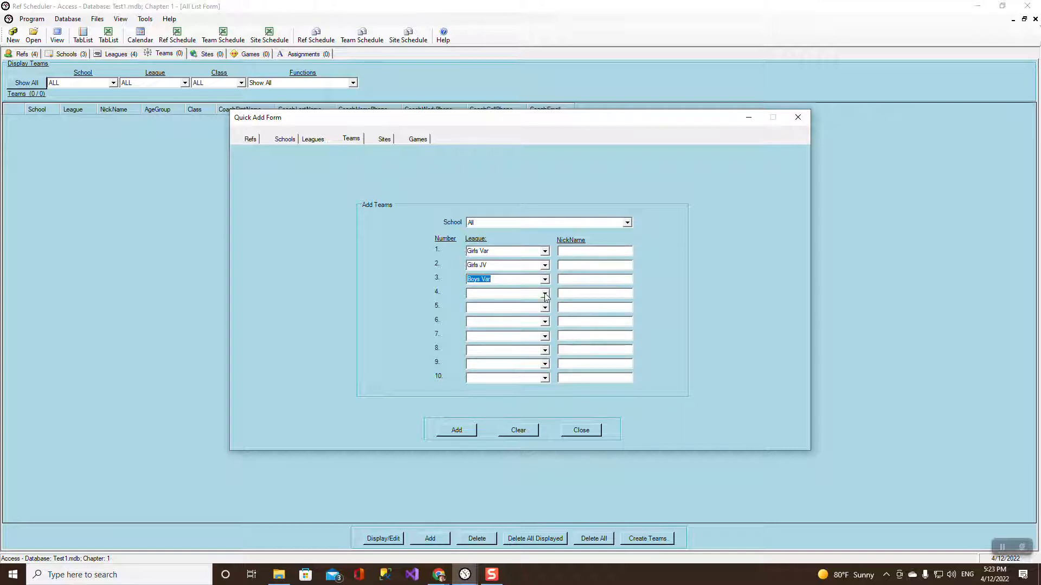
pyautogui.click(544, 293)
pyautogui.click(513, 305)
# Add the teams for all schools, confirming creation of 12 teams.
pyautogui.click(456, 430)
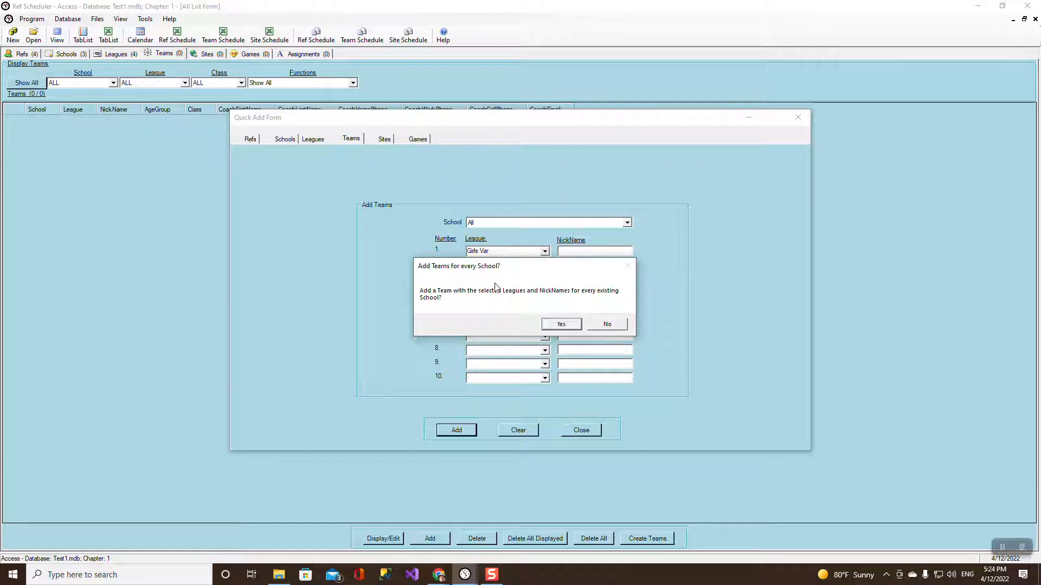
pyautogui.click(561, 324)
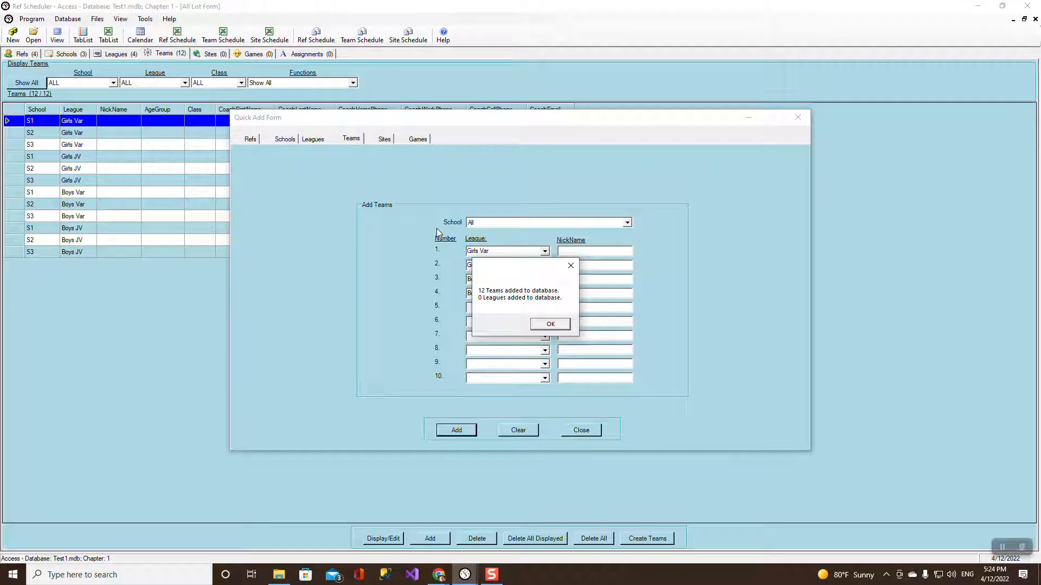
pyautogui.click(546, 323)
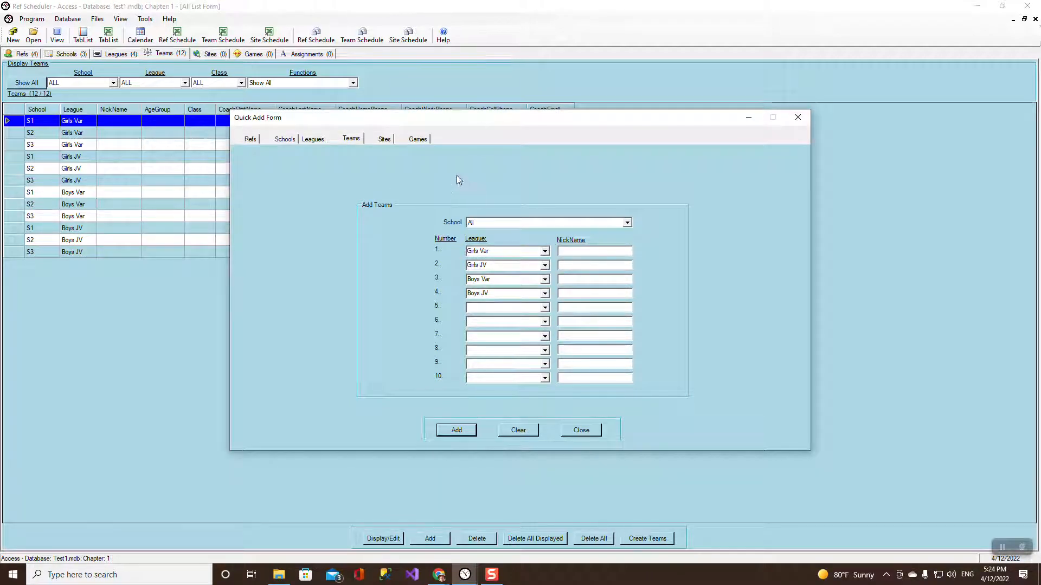
pyautogui.click(385, 139)
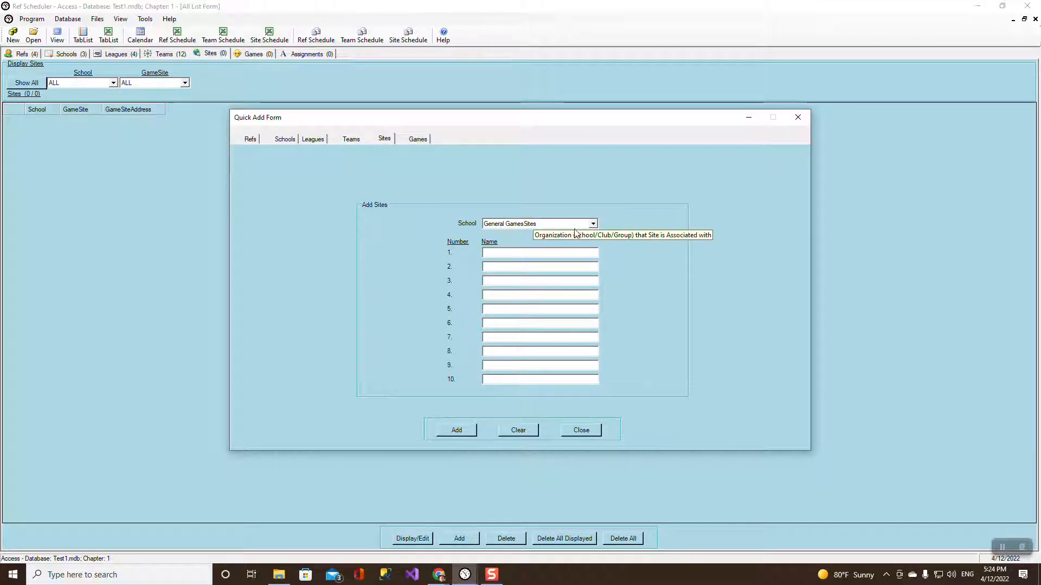
# Enter sites S1 F1, S1 F2 and S1 F3 for school S1 and add them.
pyautogui.click(593, 224)
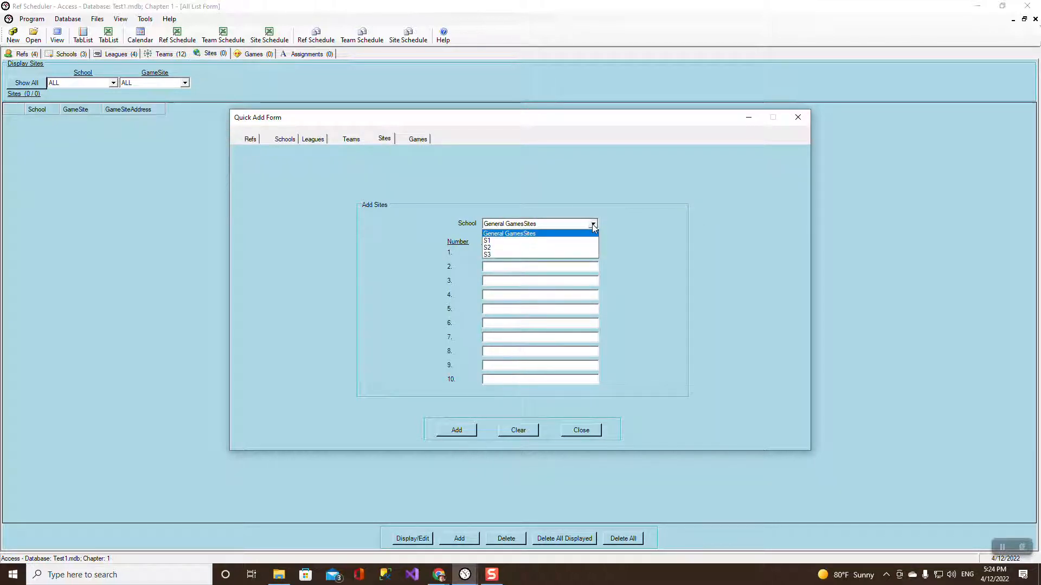
pyautogui.click(526, 242)
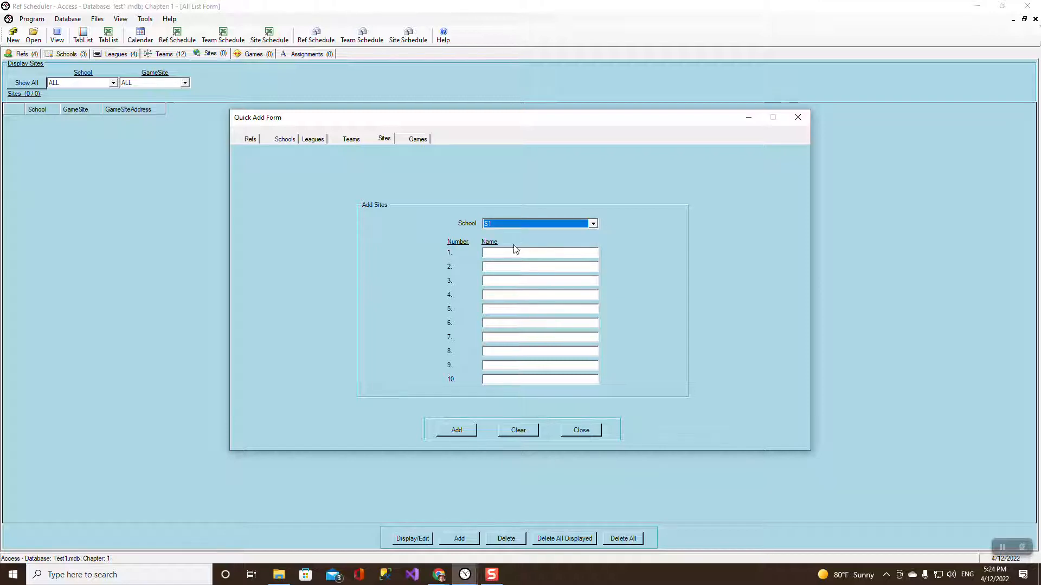
pyautogui.click(507, 253)
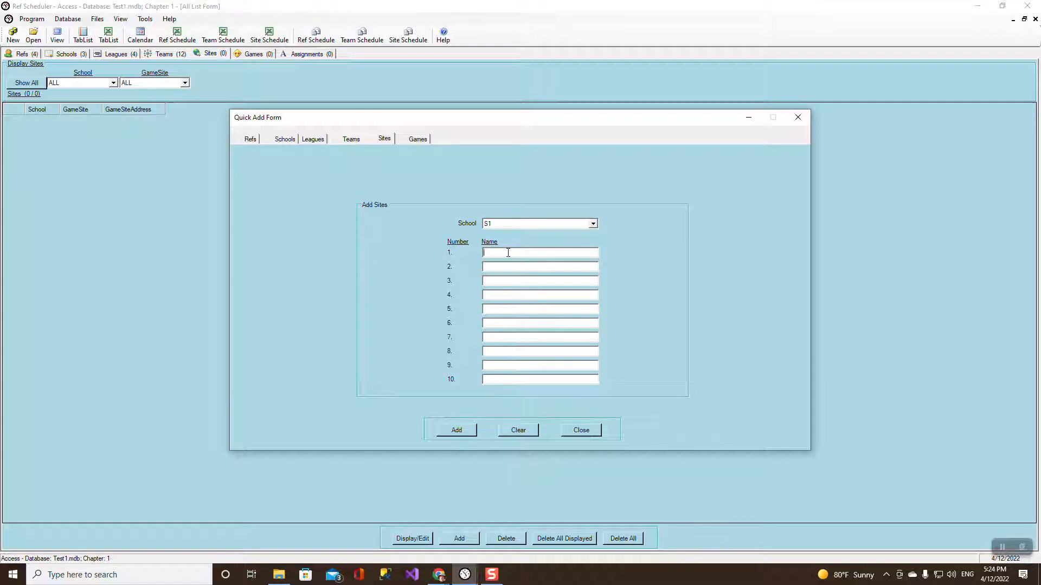
pyautogui.write('S1 F1')
pyautogui.press('Tab')
pyautogui.write('S1 F2')
pyautogui.press('Tab')
pyautogui.write('S1')
pyautogui.click(457, 431)
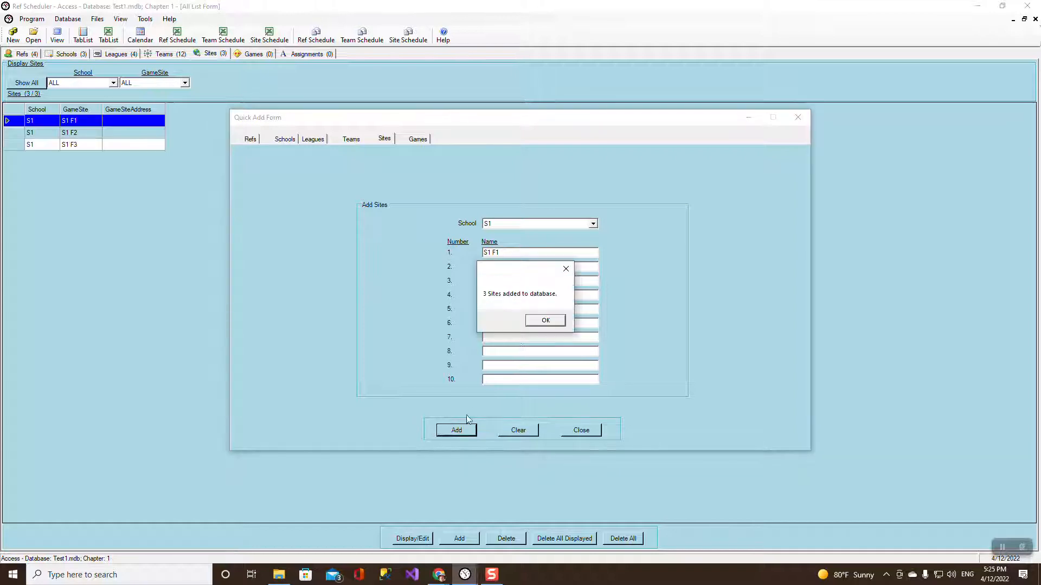
pyautogui.click(547, 322)
pyautogui.click(593, 224)
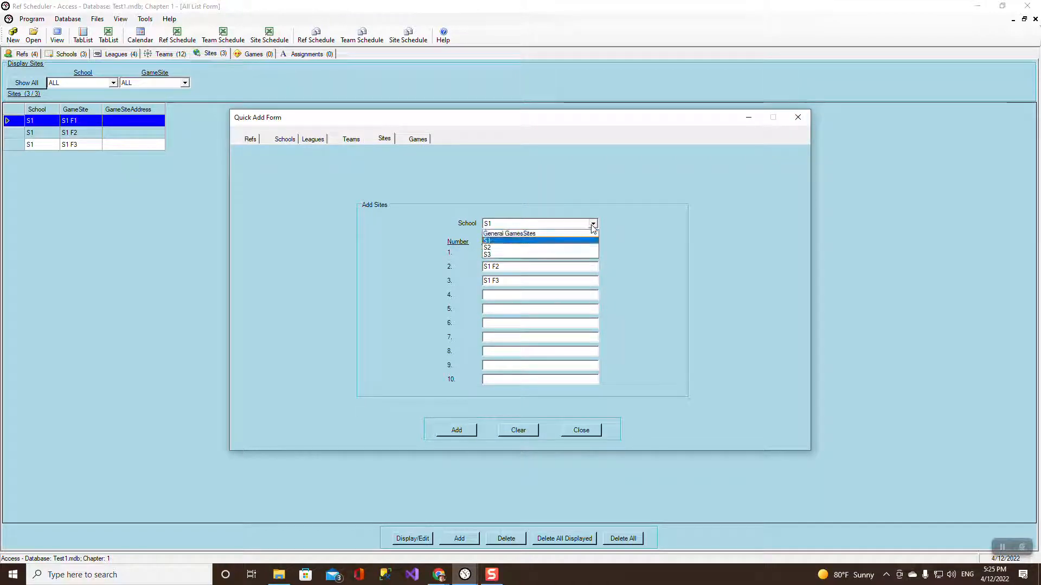
# Clear the General GamesSites site rows and add Community Park as a new site.
pyautogui.click(529, 233)
pyautogui.click(518, 429)
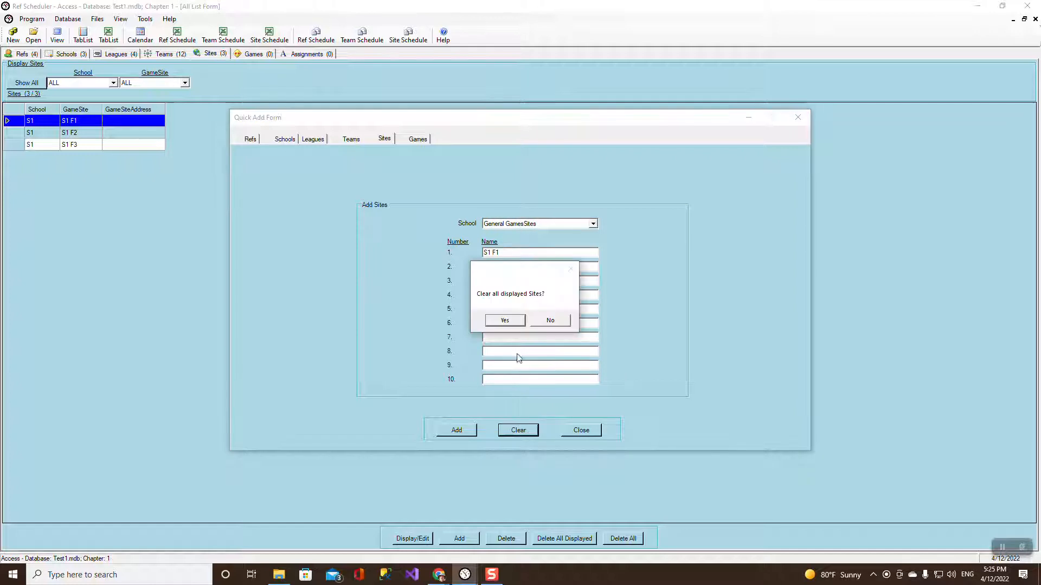
pyautogui.click(505, 321)
pyautogui.click(505, 254)
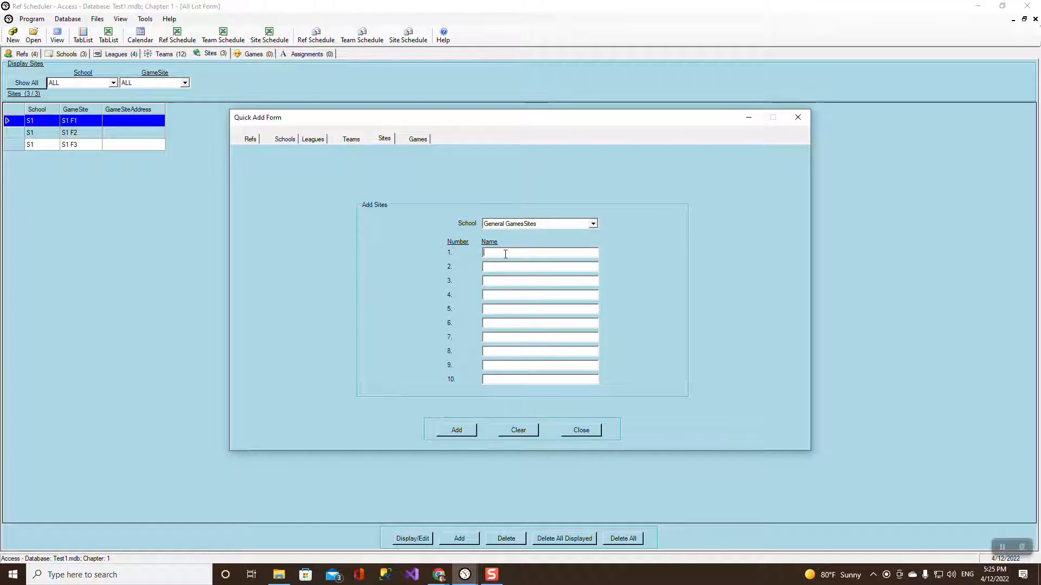
pyautogui.write('Community Park')
pyautogui.click(469, 438)
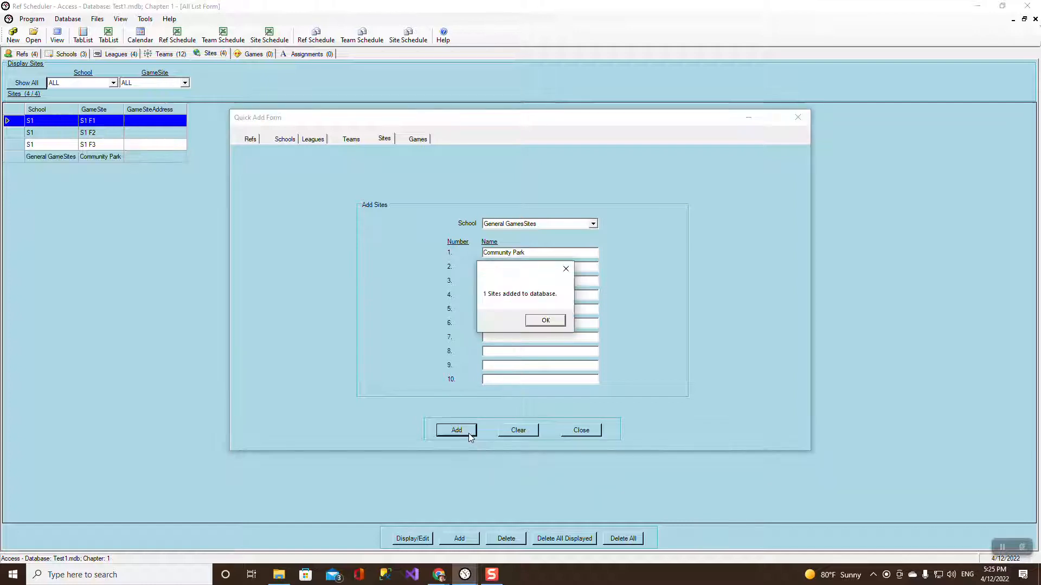
pyautogui.click(543, 323)
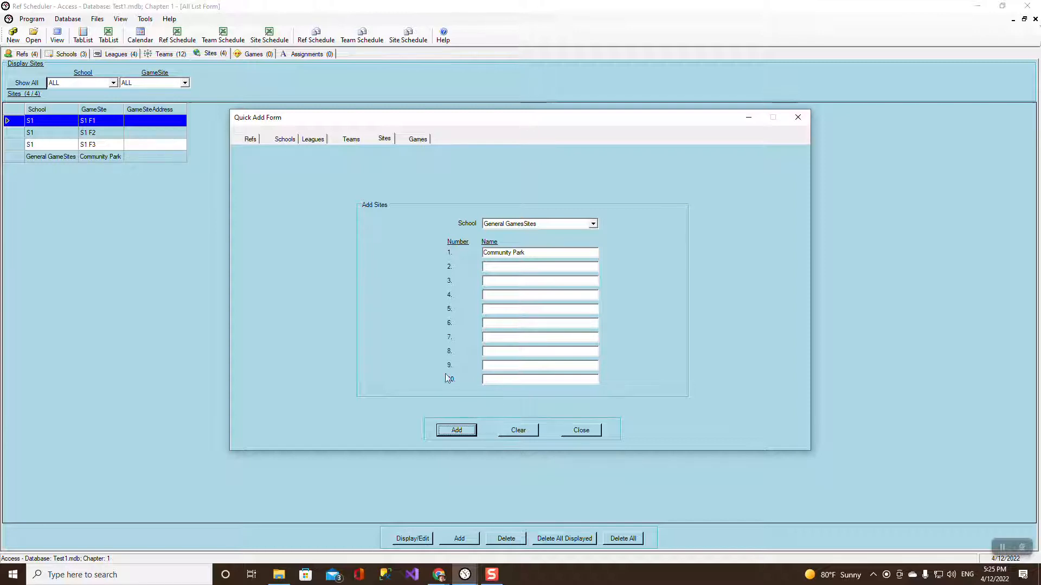
pyautogui.click(420, 141)
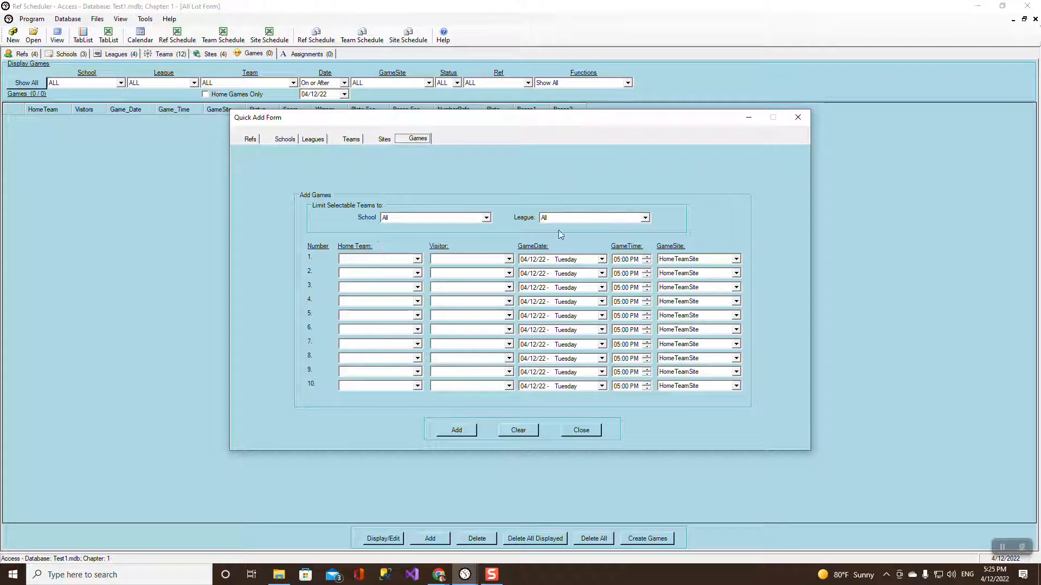
# Limit the selectable teams to the Girls Var league.
pyautogui.click(418, 259)
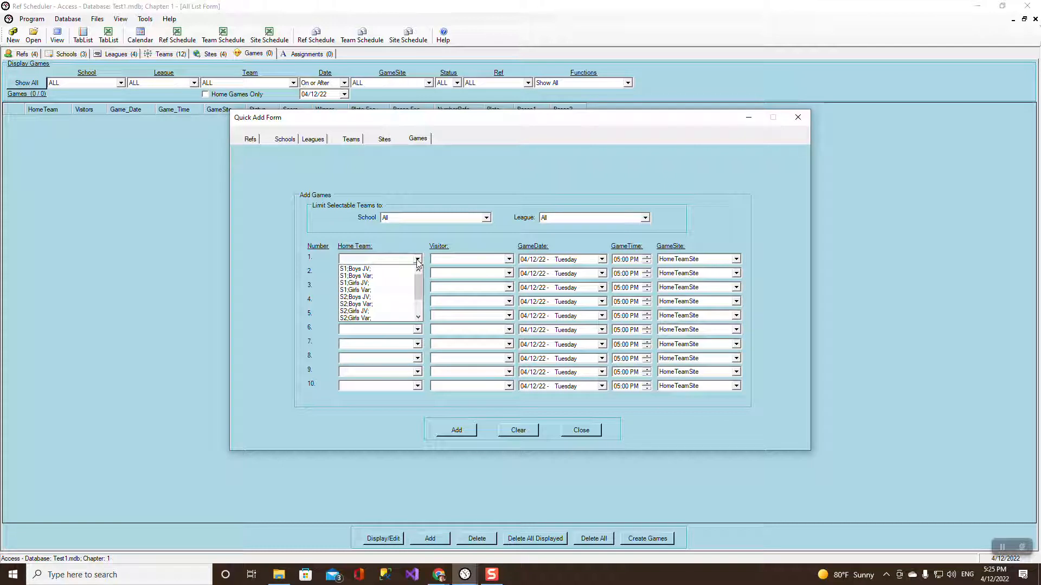
pyautogui.click(418, 259)
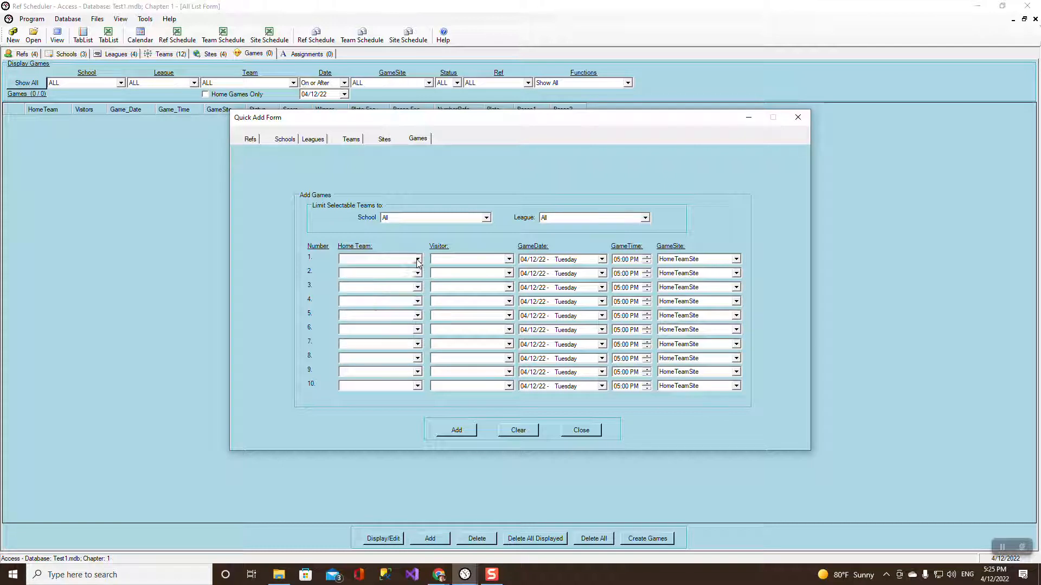
pyautogui.click(645, 218)
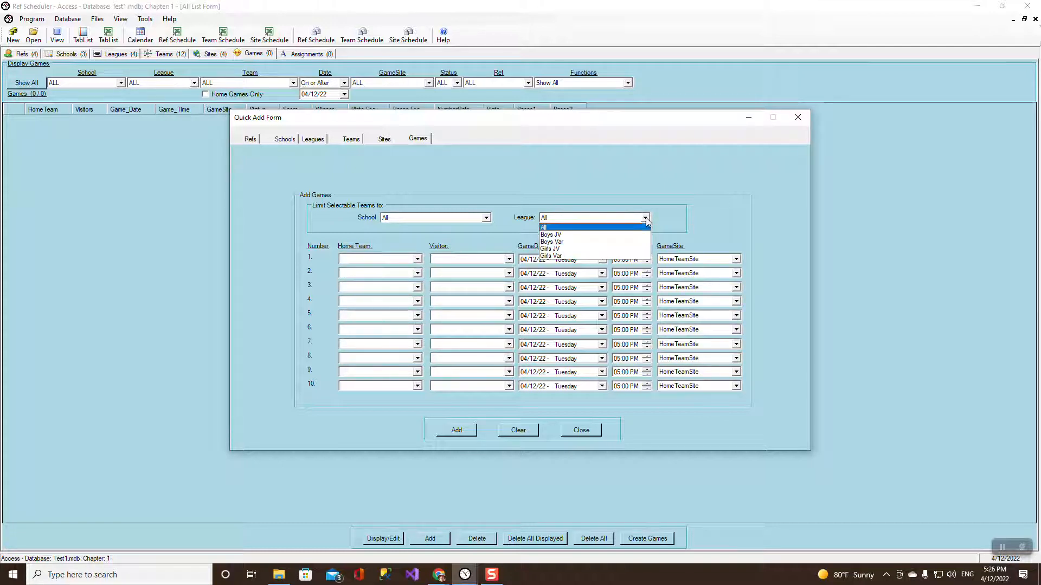
pyautogui.click(569, 256)
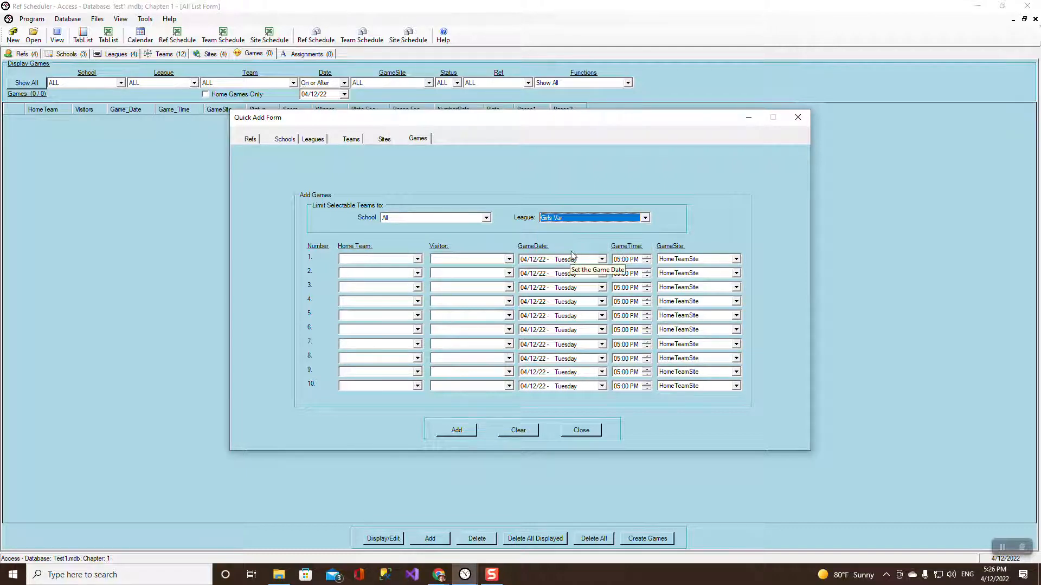
# Pair the three Girls Var games as S1 vs S2, S2 vs S3 and S3 vs S1.
pyautogui.click(418, 260)
pyautogui.click(386, 269)
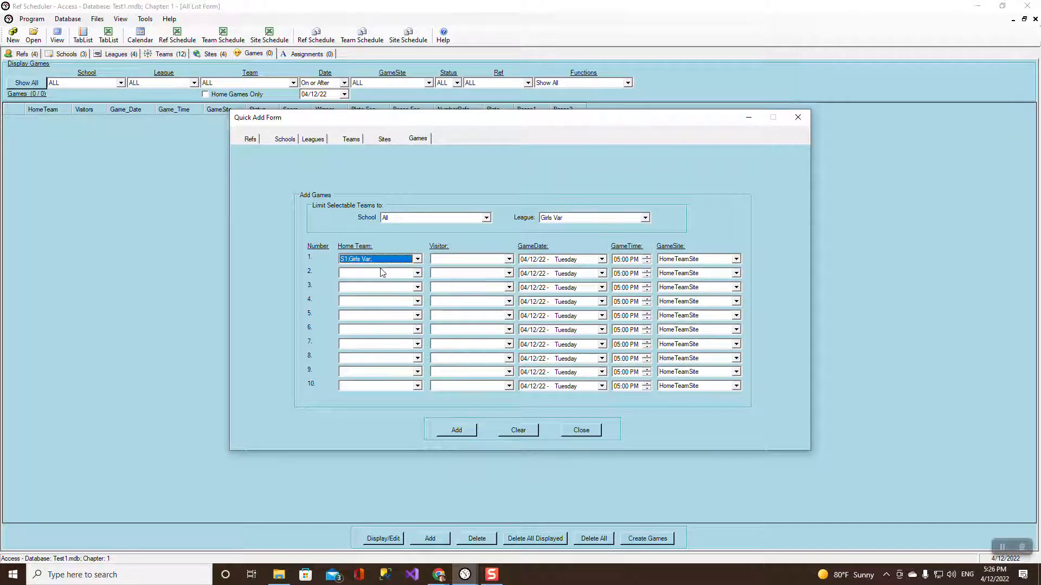
pyautogui.click(470, 260)
pyautogui.click(466, 273)
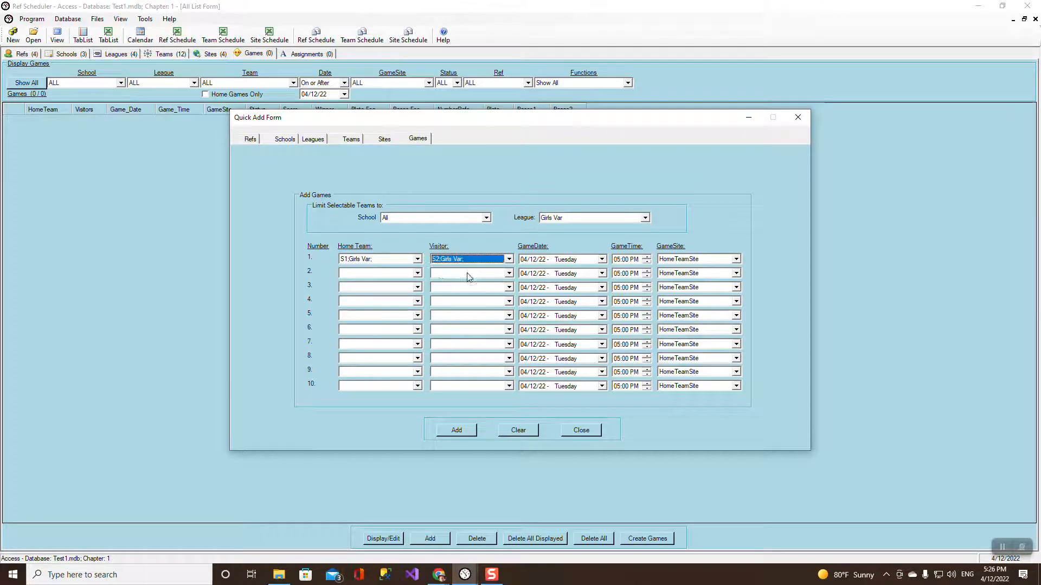
pyautogui.click(418, 273)
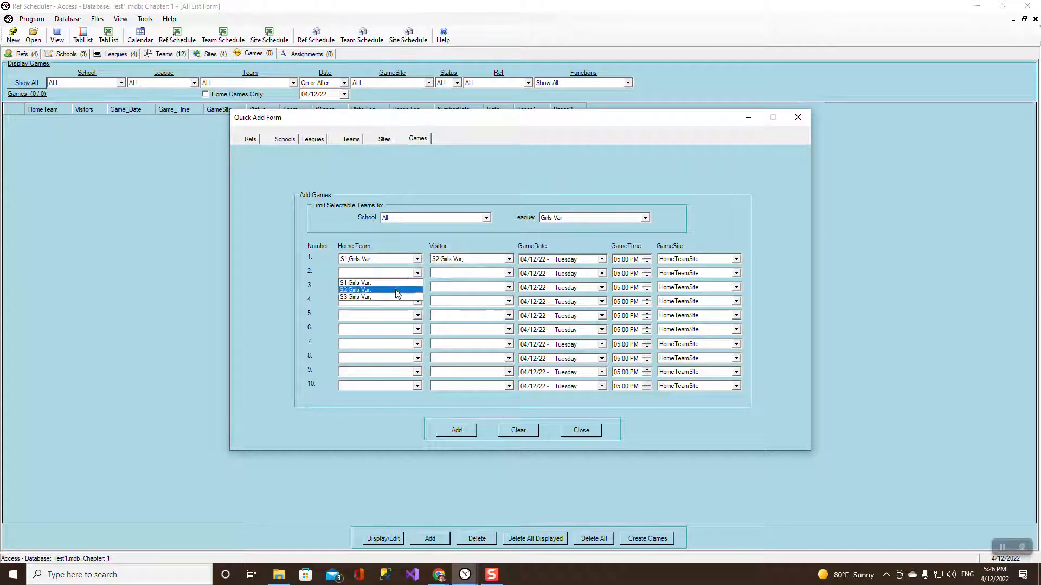
pyautogui.click(404, 287)
pyautogui.click(449, 279)
pyautogui.click(450, 295)
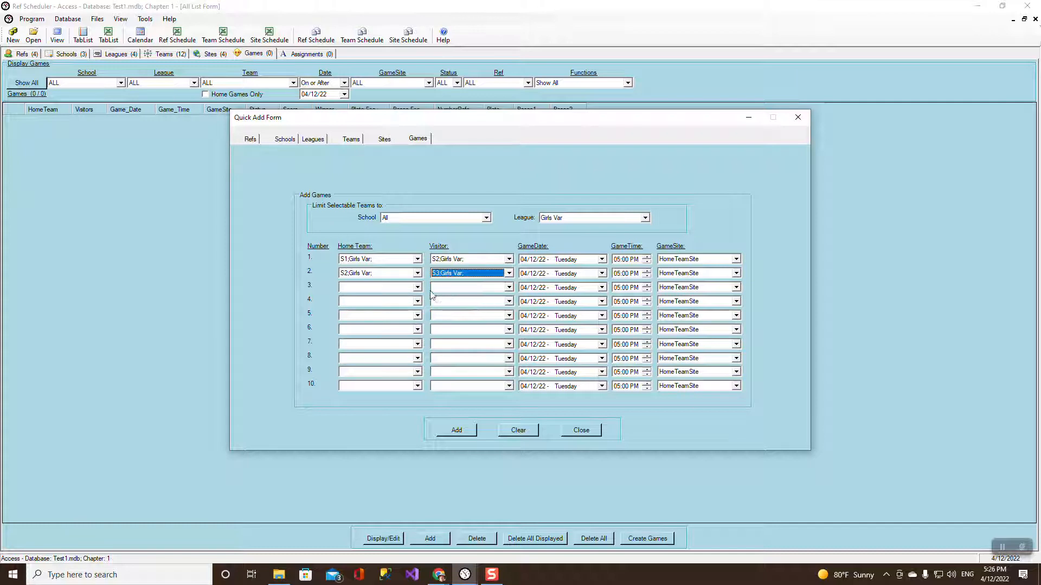
pyautogui.click(418, 287)
pyautogui.click(395, 311)
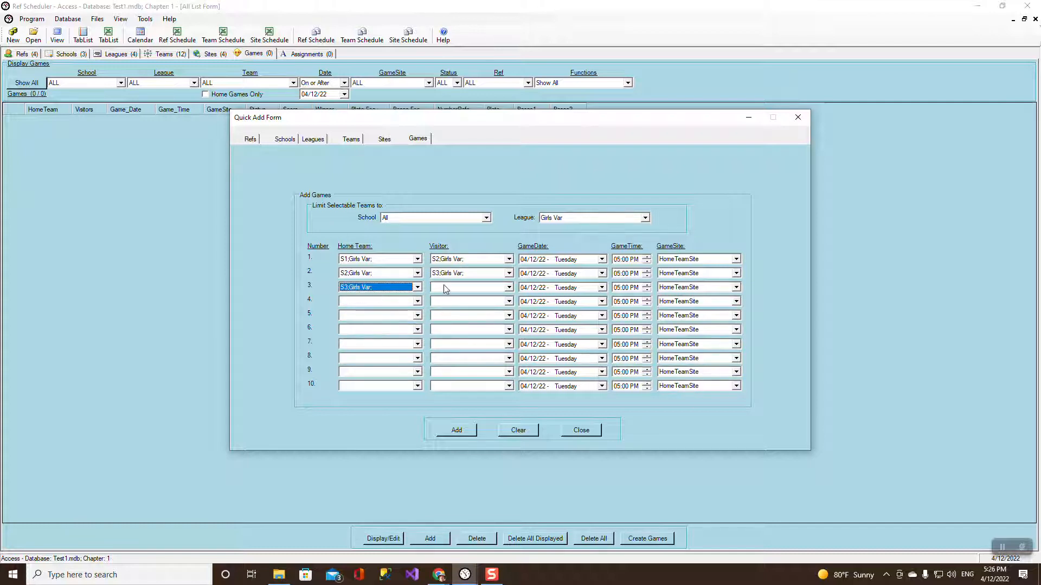
pyautogui.click(445, 288)
pyautogui.click(447, 297)
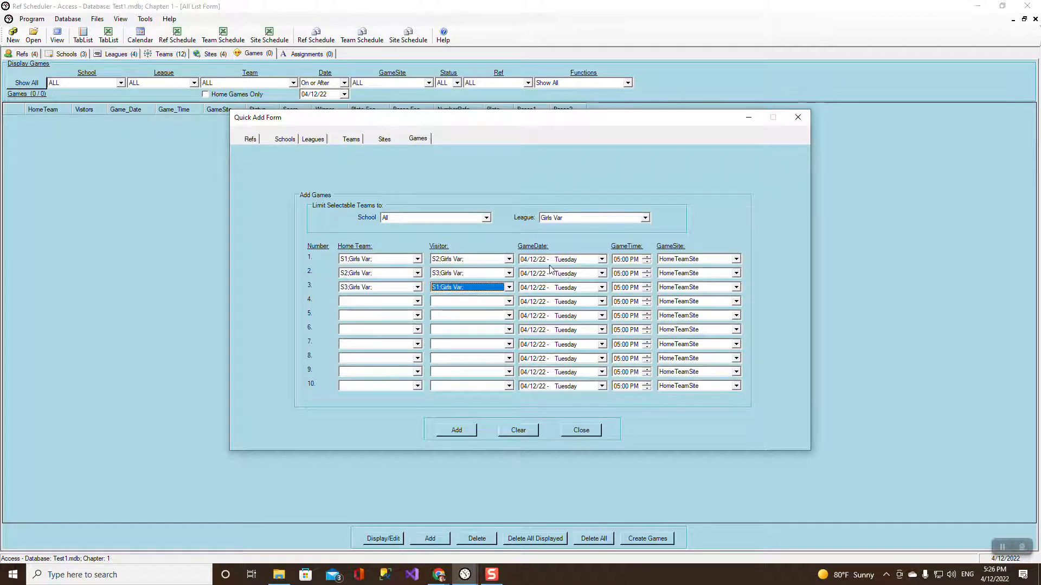
# Date games 2 and 3 to 04/13/22 and 04/14/22, then add all three games.
pyautogui.click(601, 273)
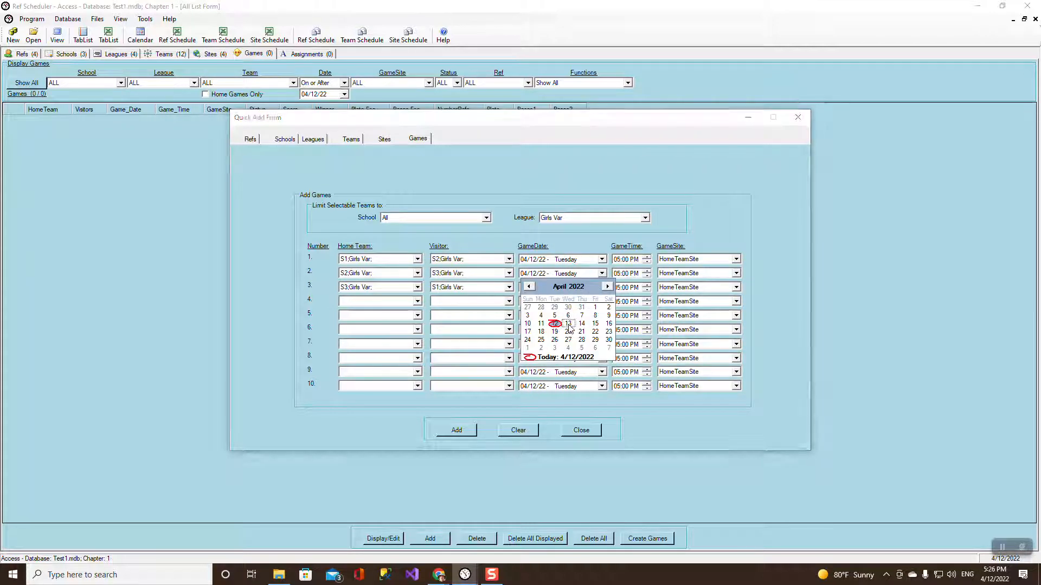
pyautogui.click(568, 324)
pyautogui.click(601, 287)
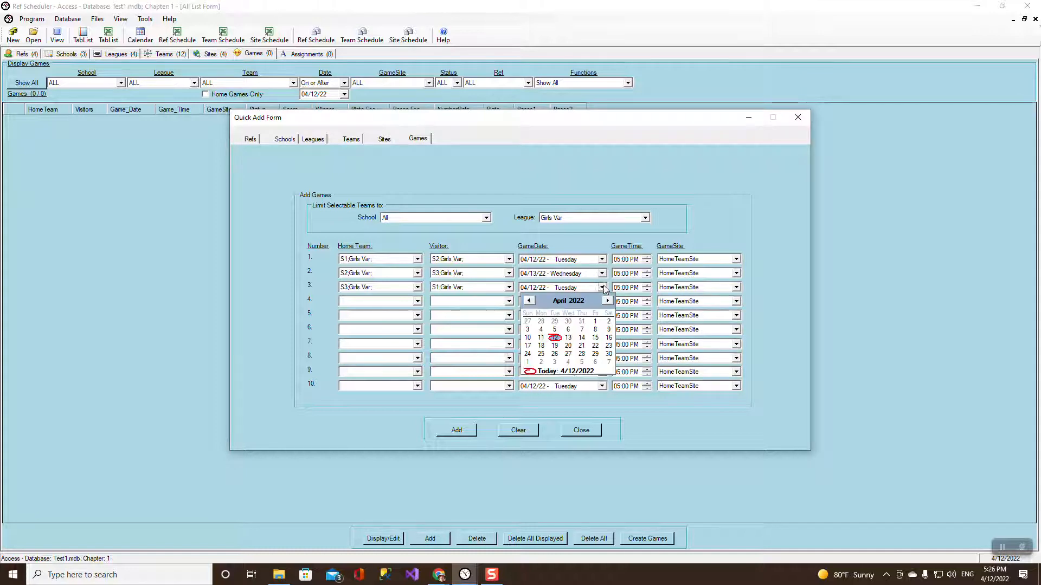
pyautogui.click(582, 338)
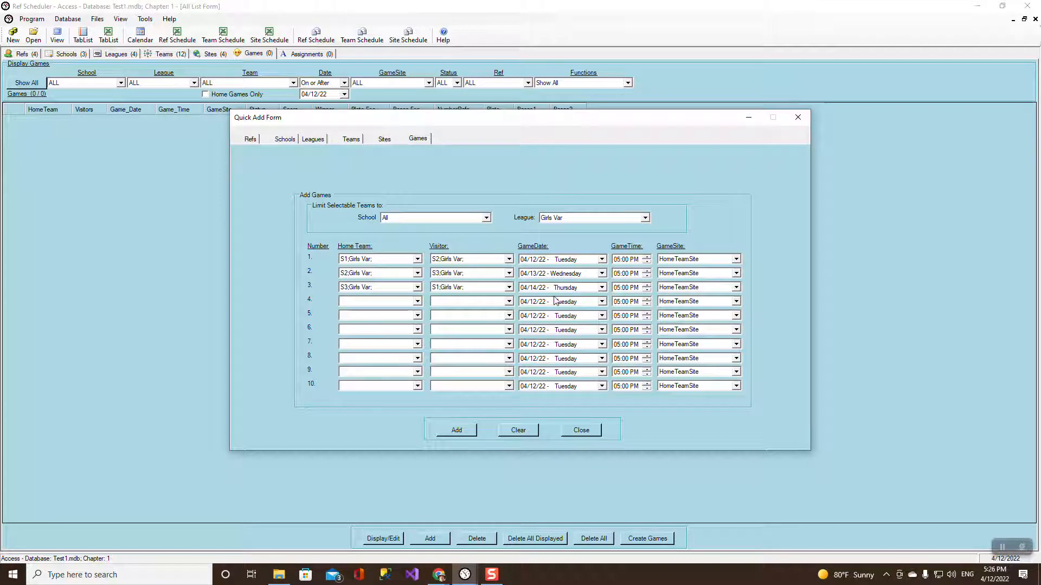
pyautogui.click(469, 432)
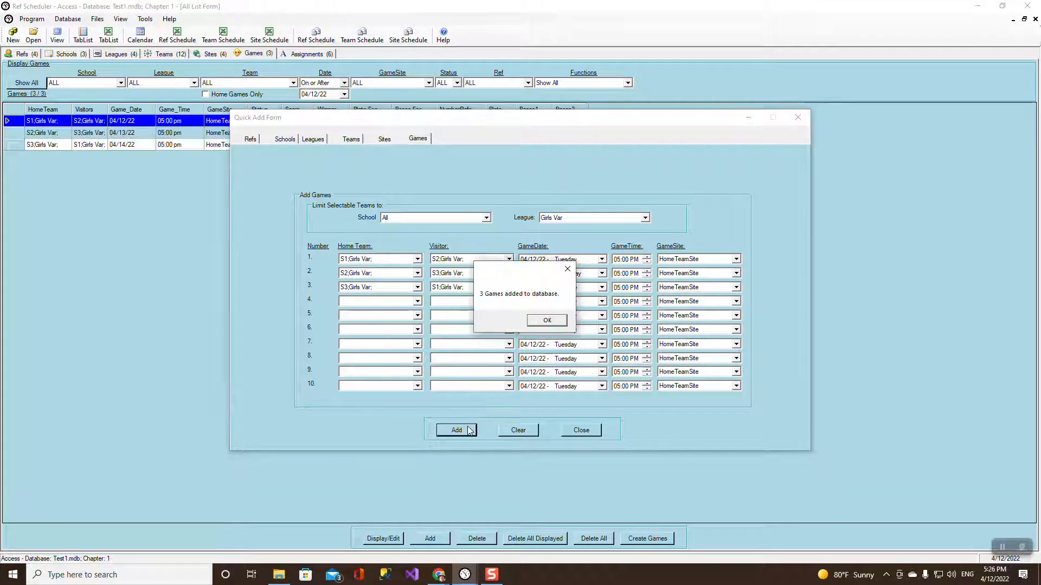
pyautogui.click(552, 323)
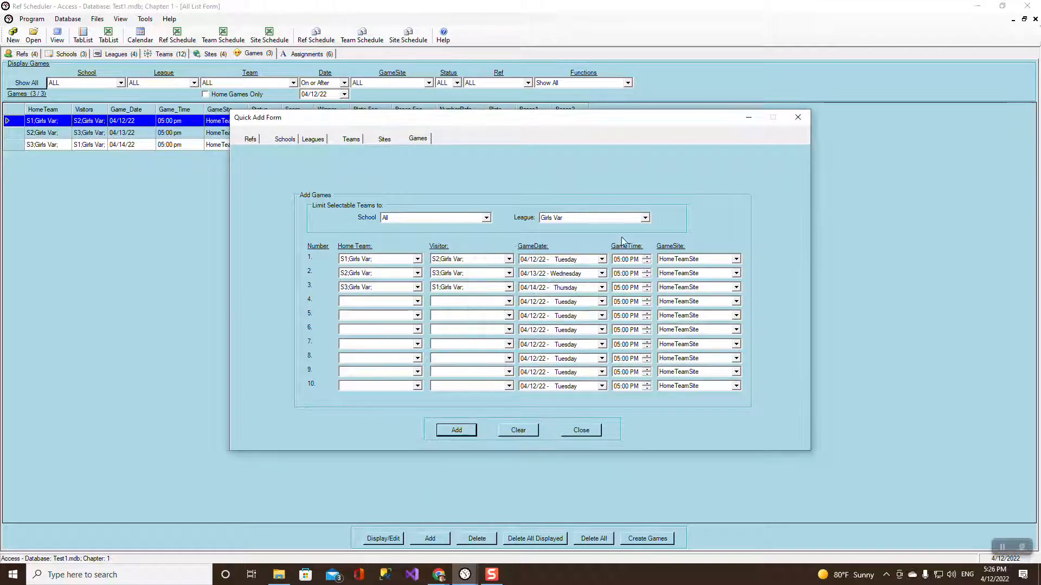
# Switch to the Girls JV league and make game 1 S1 hosting S2.
pyautogui.click(645, 217)
pyautogui.click(572, 251)
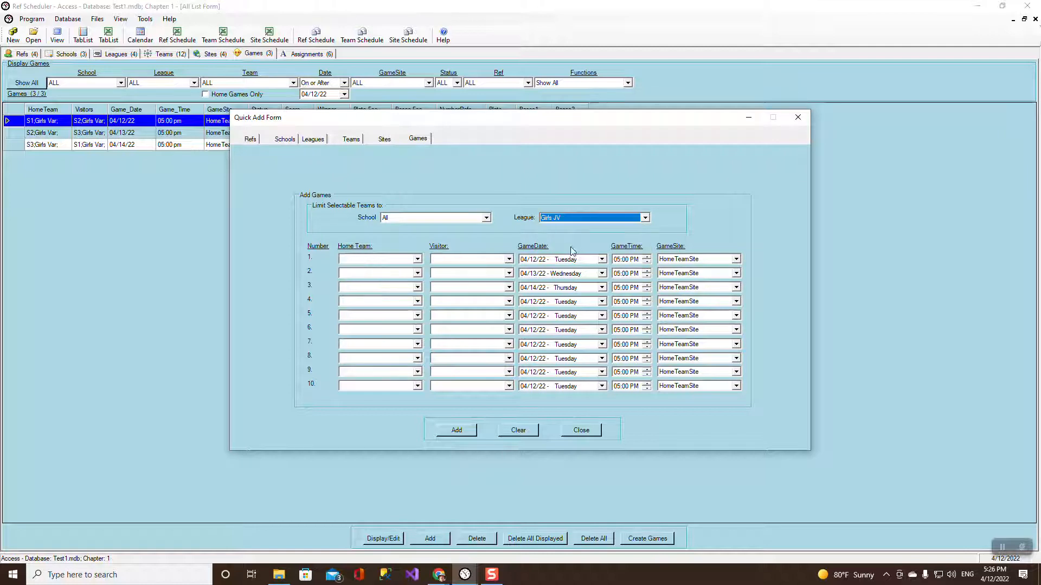
pyautogui.click(418, 259)
pyautogui.click(386, 268)
pyautogui.click(440, 262)
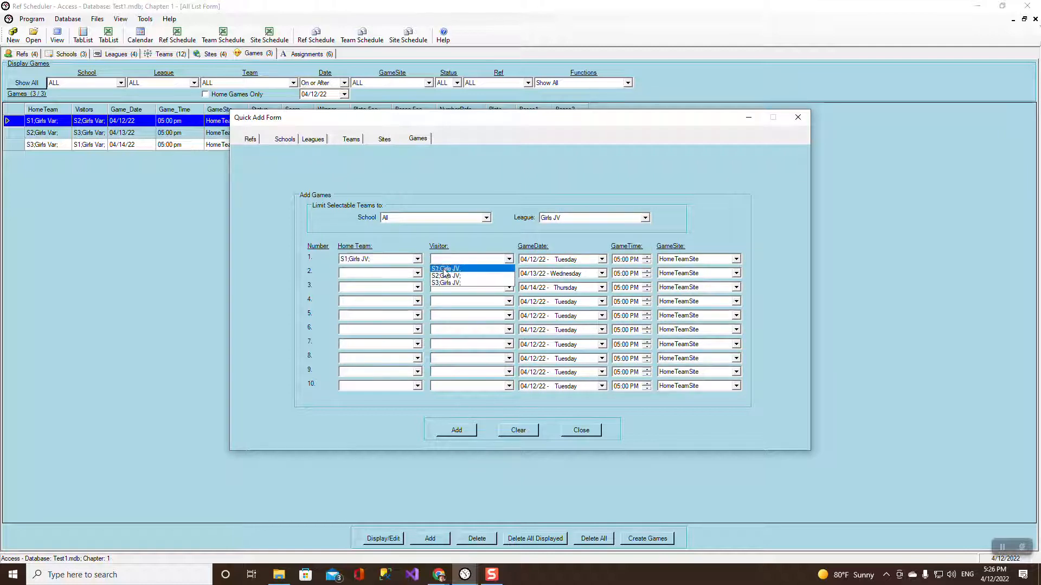
pyautogui.click(447, 271)
# Set game 2 as S2 vs S2 and game 3 as S3 hosting S1.
pyautogui.click(418, 274)
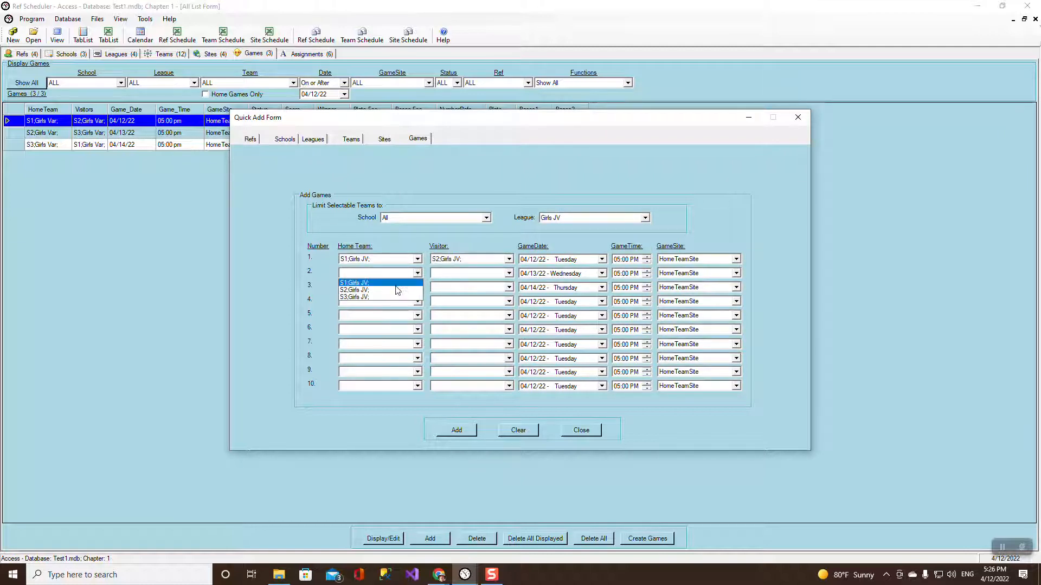
pyautogui.click(394, 282)
pyautogui.click(446, 280)
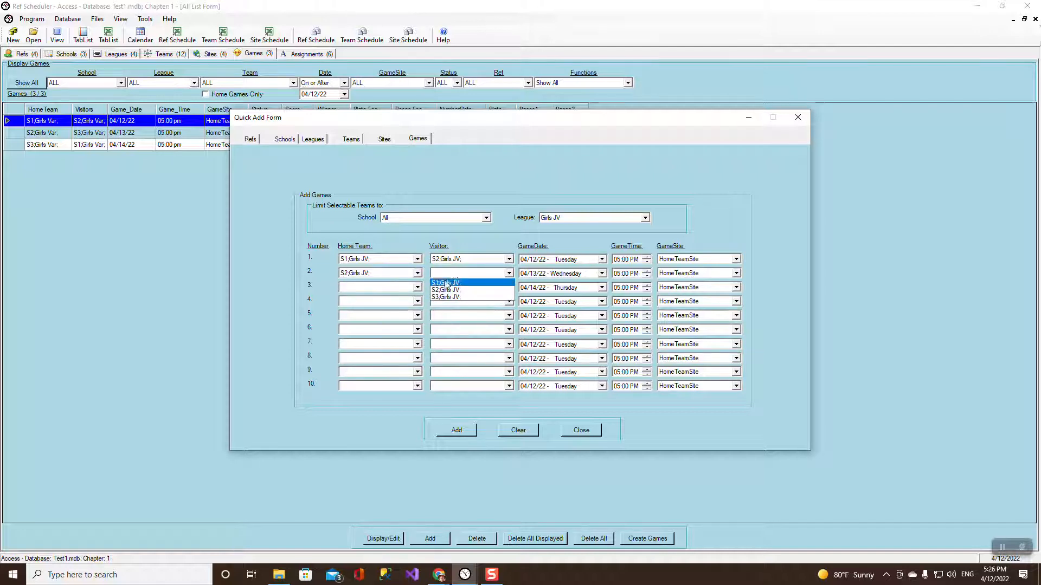
pyautogui.click(448, 283)
pyautogui.click(417, 287)
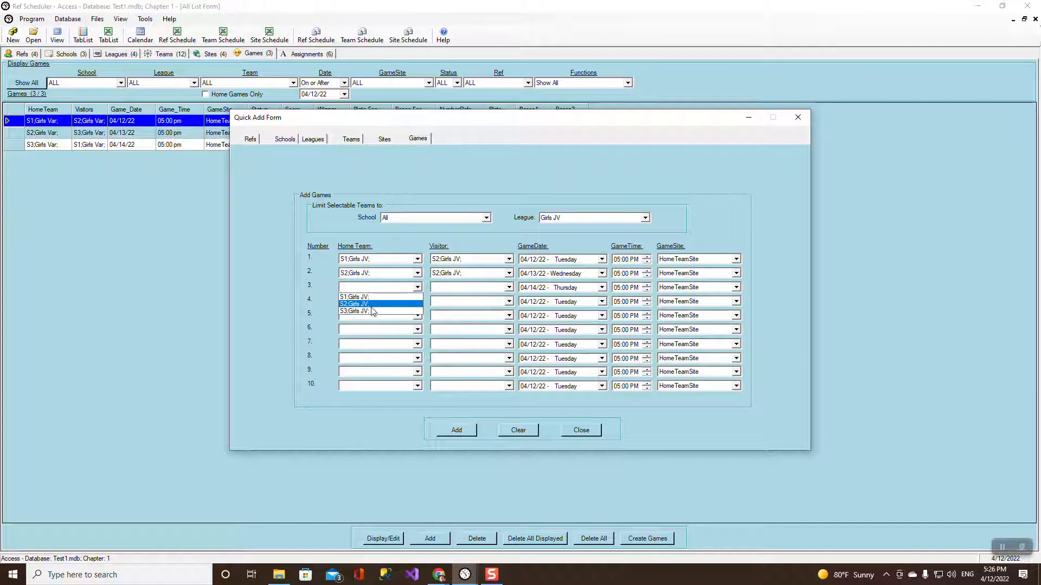
pyautogui.click(358, 304)
pyautogui.click(437, 288)
pyautogui.click(440, 297)
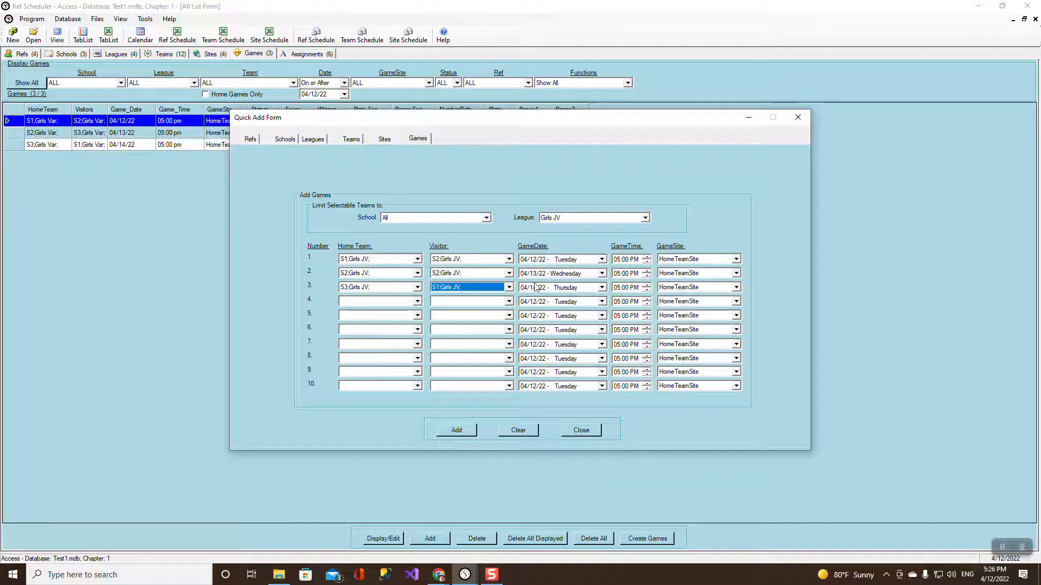
# Edit the start-time hours, add the games, and accept that the S2-vs-S2 game was rejected.
pyautogui.click(616, 260)
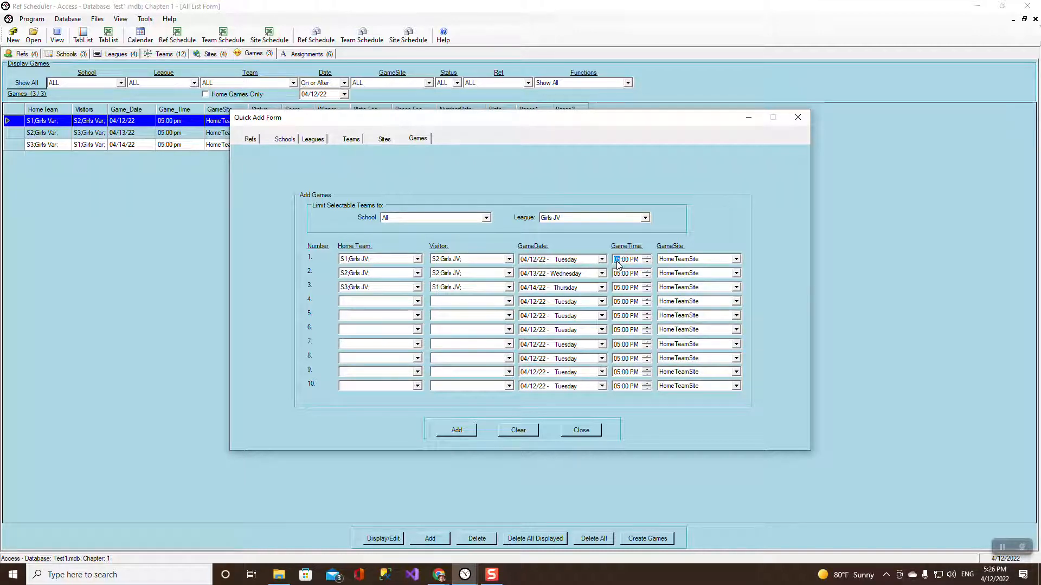
pyautogui.write('6')
pyautogui.click(617, 273)
pyautogui.write('6')
pyautogui.click(617, 288)
pyautogui.click(447, 430)
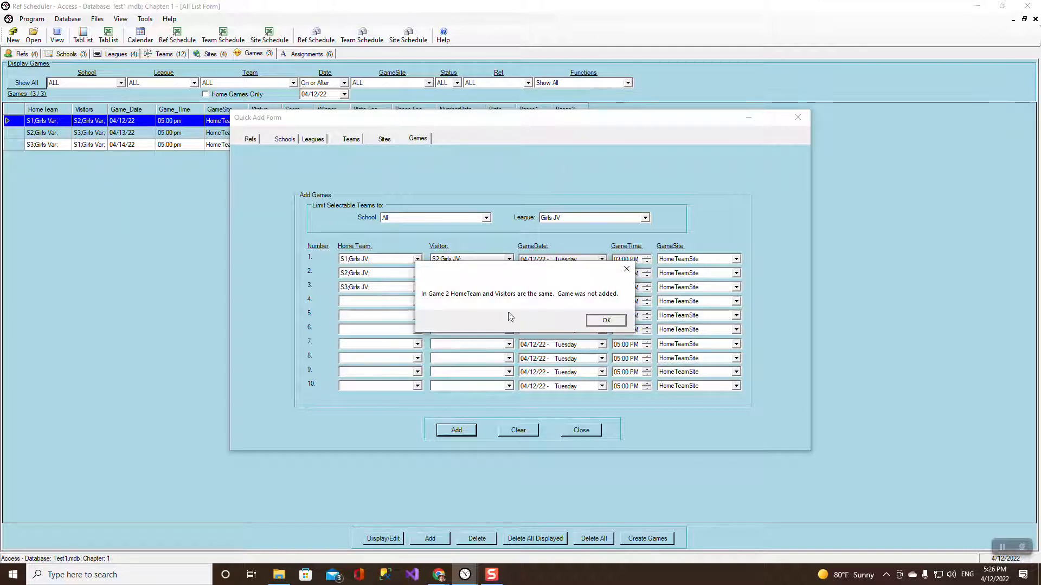
pyautogui.click(605, 320)
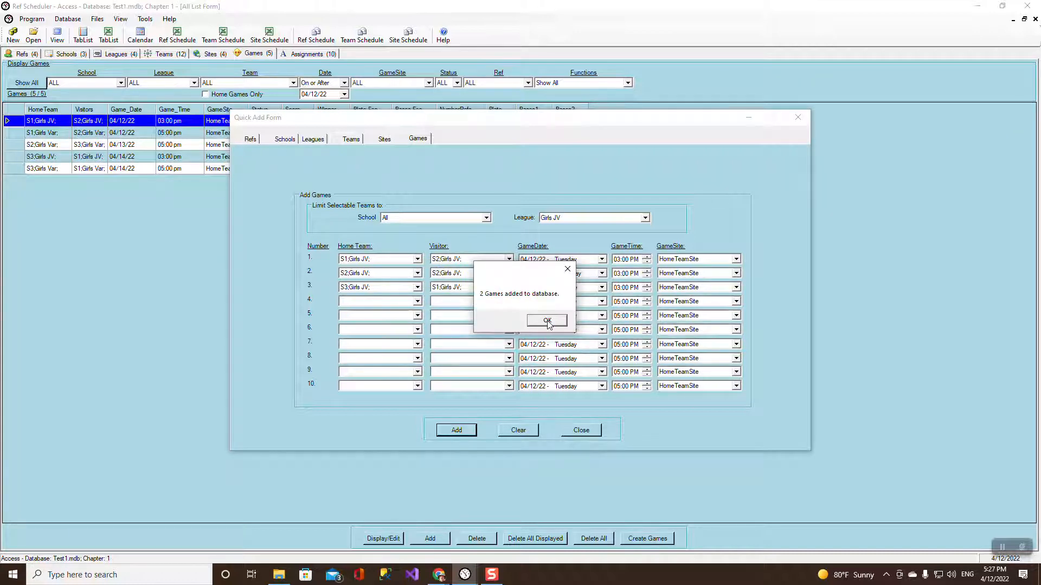
pyautogui.click(545, 321)
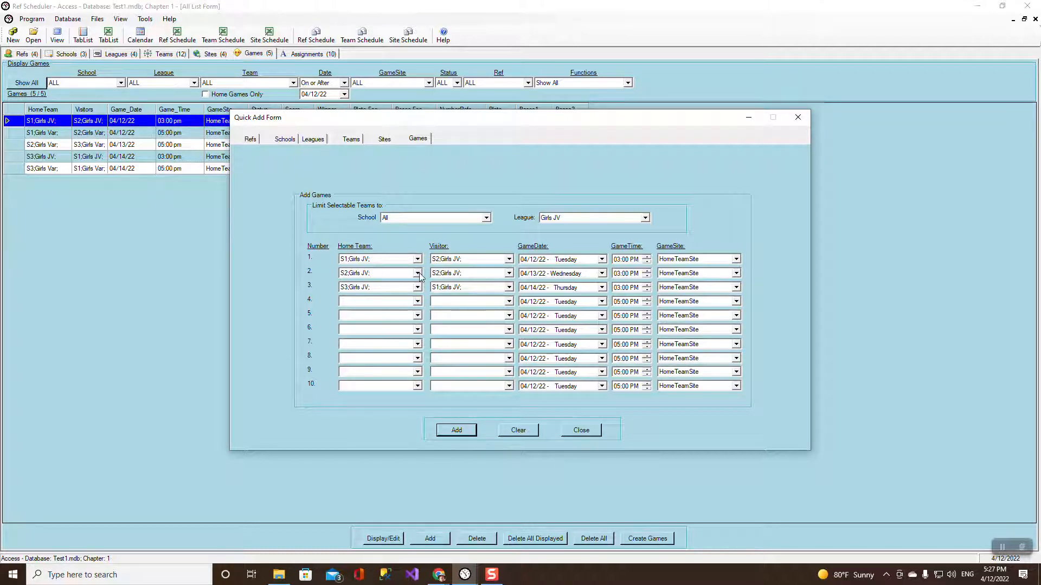
# Clear the game rows and set game 1 as S2;Girls JV hosting S3;Girls JV.
pyautogui.click(510, 276)
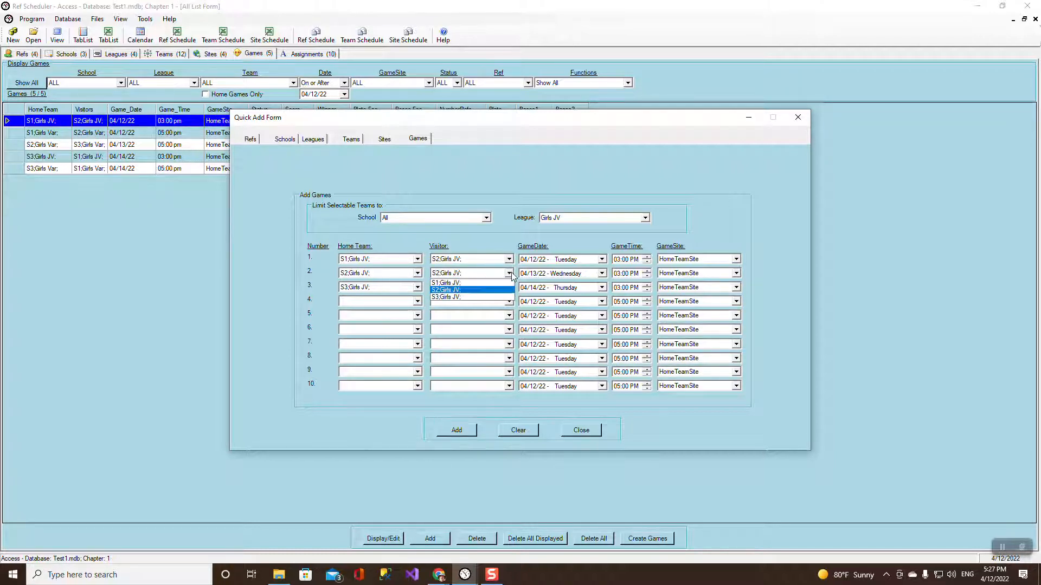
pyautogui.click(473, 302)
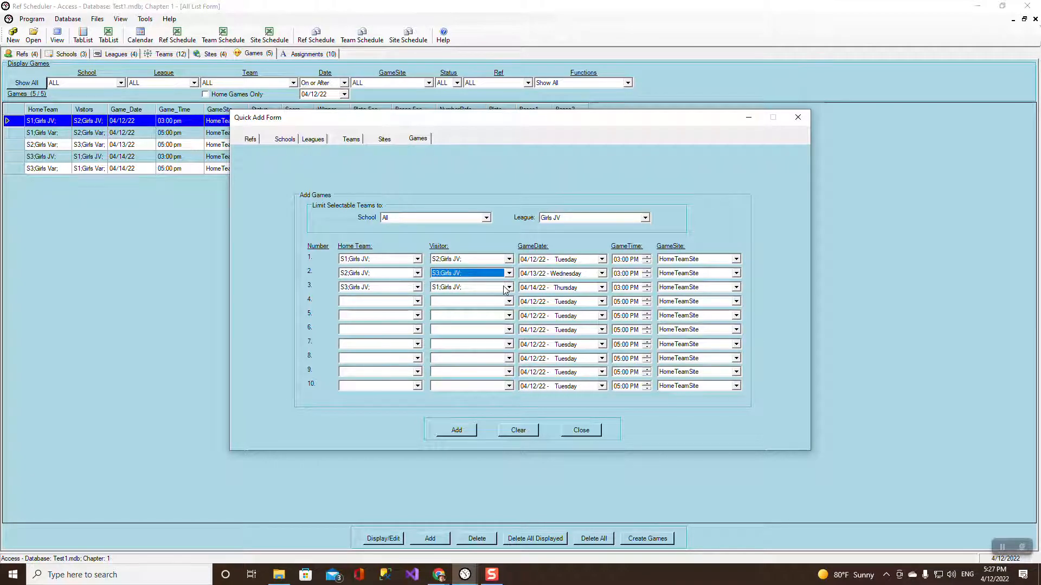
pyautogui.click(519, 431)
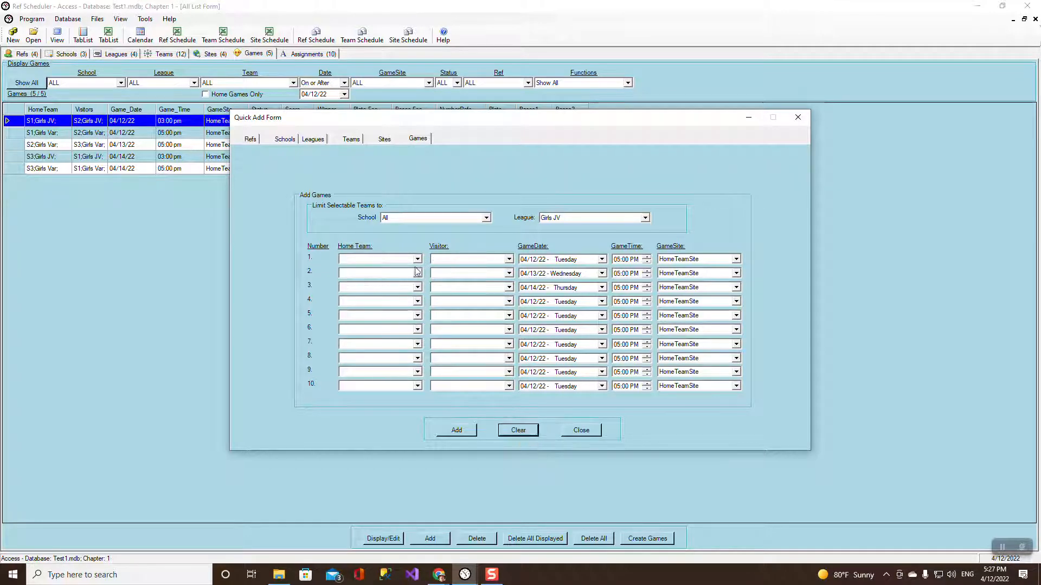
pyautogui.click(417, 259)
pyautogui.click(404, 275)
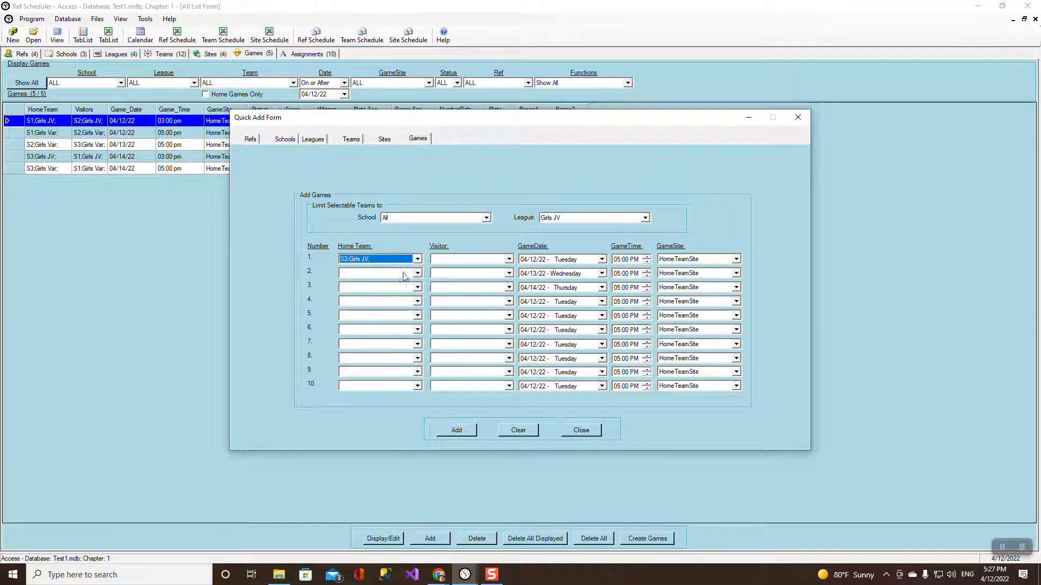
pyautogui.click(509, 259)
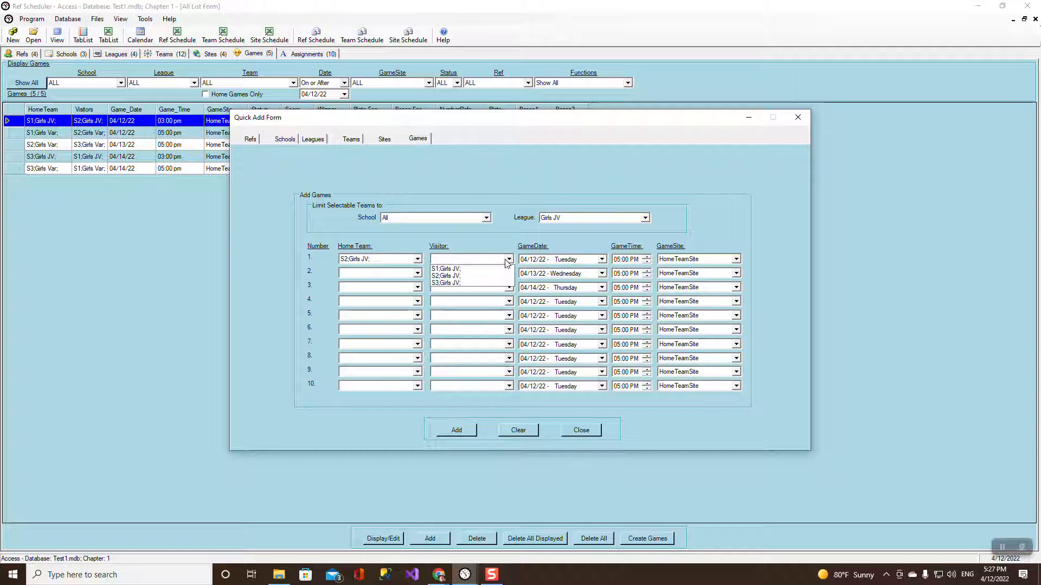
pyautogui.click(473, 283)
# Schedule the game for 04/13/22 at 03:00 PM and add it.
pyautogui.click(602, 259)
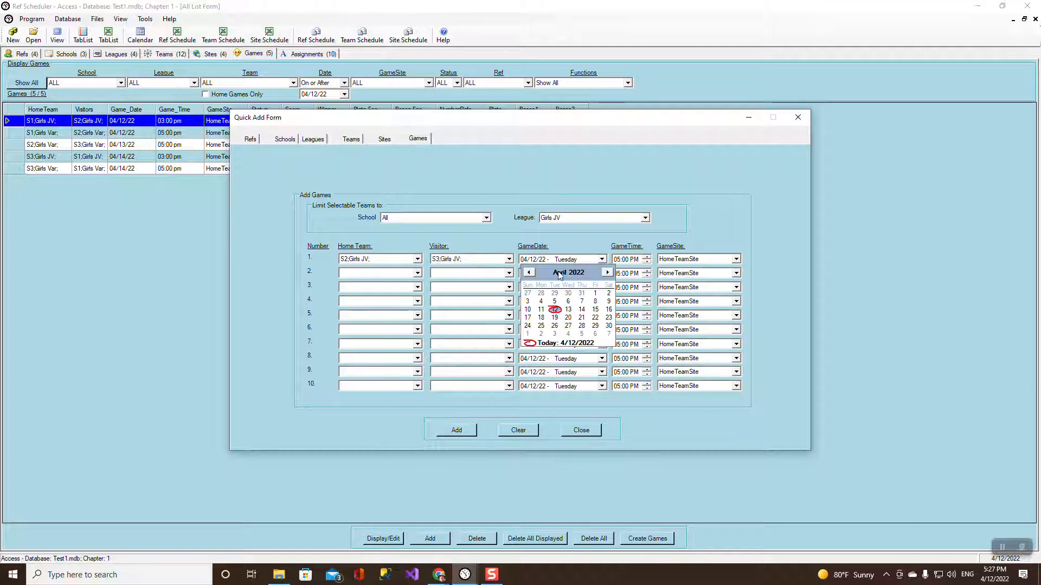
pyautogui.click(568, 310)
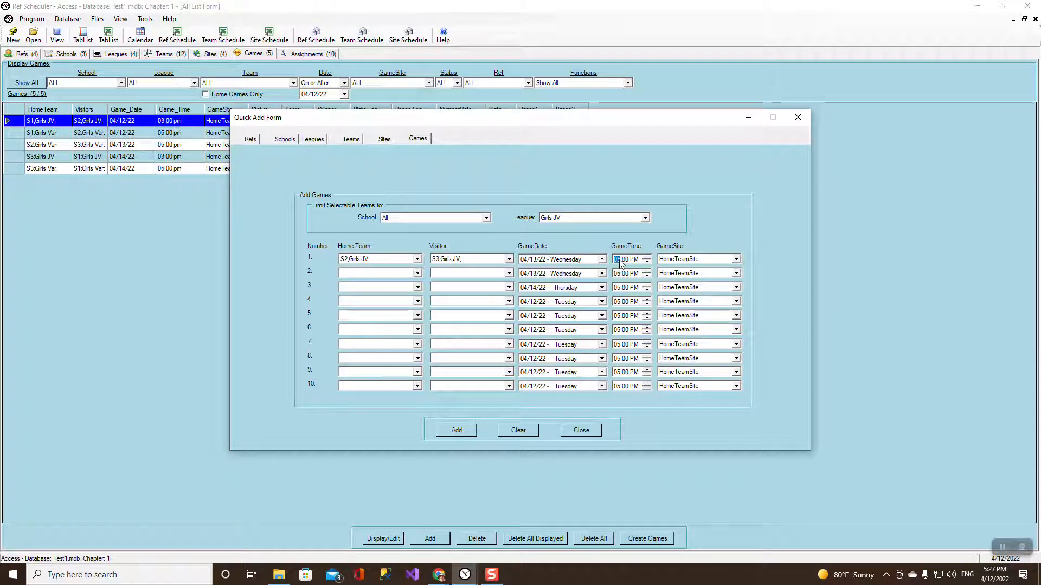
pyautogui.write('03')
pyautogui.click(457, 430)
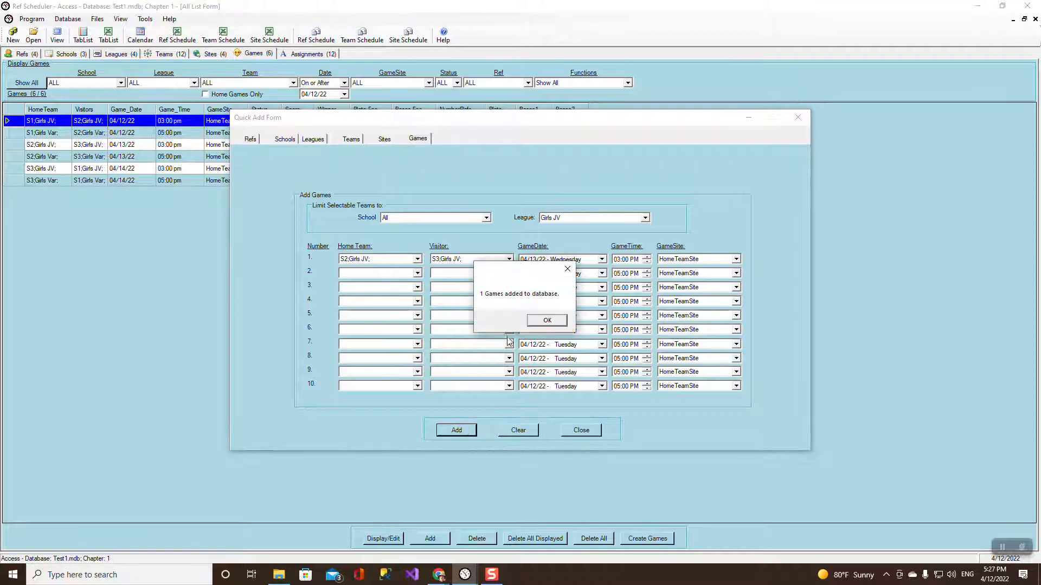
pyautogui.click(542, 322)
pyautogui.click(643, 218)
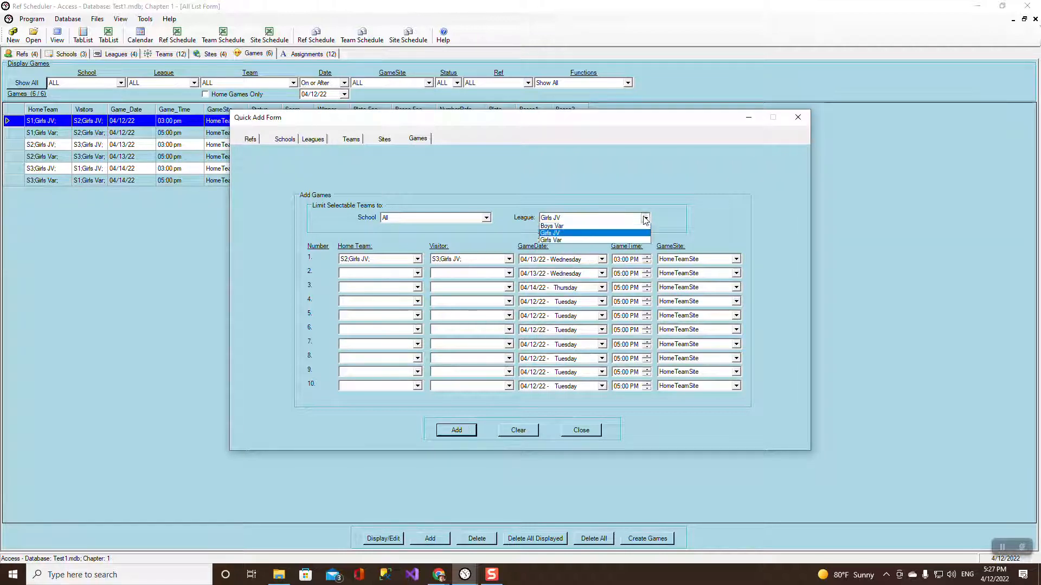
# Switch to the Boys Var league and make game 1 S1 hosting S2.
pyautogui.click(593, 245)
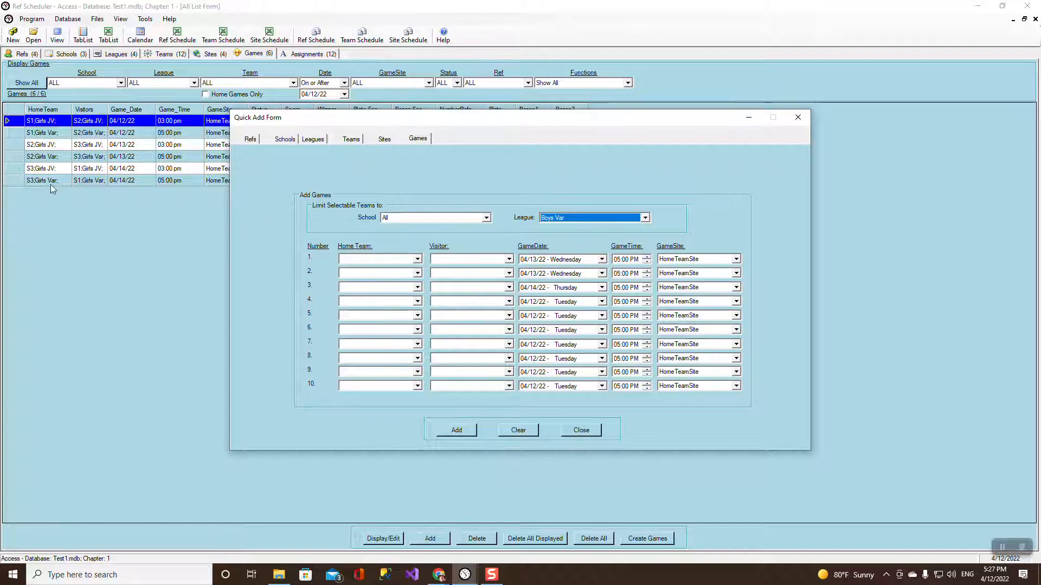
pyautogui.click(417, 259)
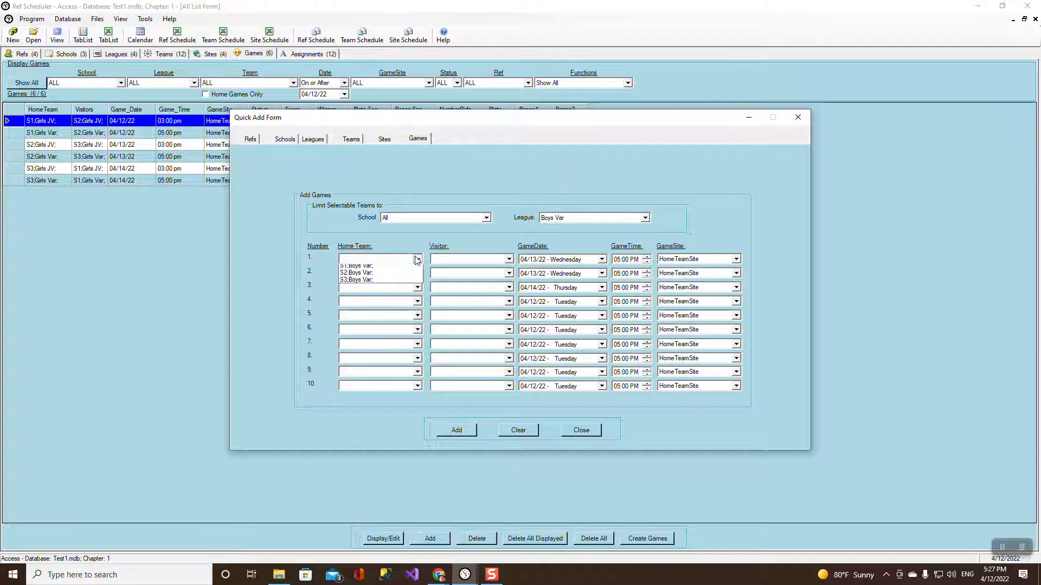
pyautogui.click(379, 269)
pyautogui.click(458, 260)
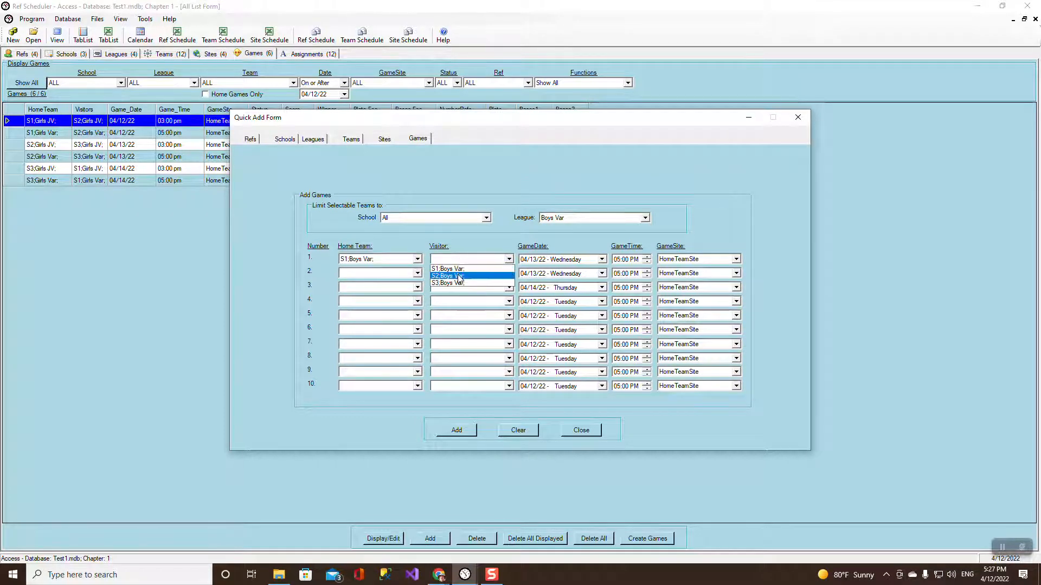
pyautogui.click(454, 276)
# Set game 2 as S2 hosting S3 and game 3 as S3 hosting S1.
pyautogui.click(417, 273)
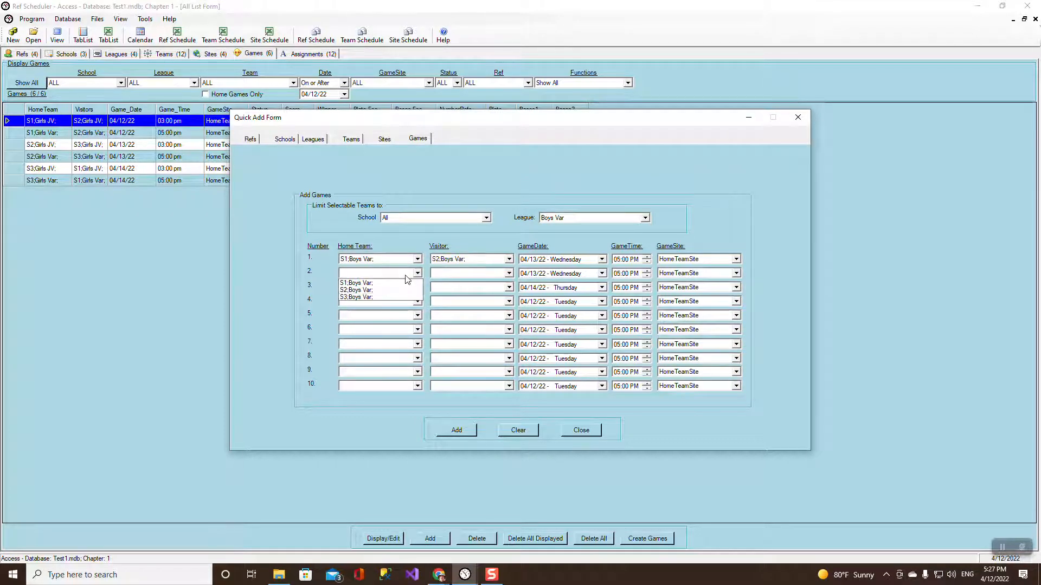
pyautogui.click(380, 290)
pyautogui.click(443, 274)
pyautogui.click(450, 298)
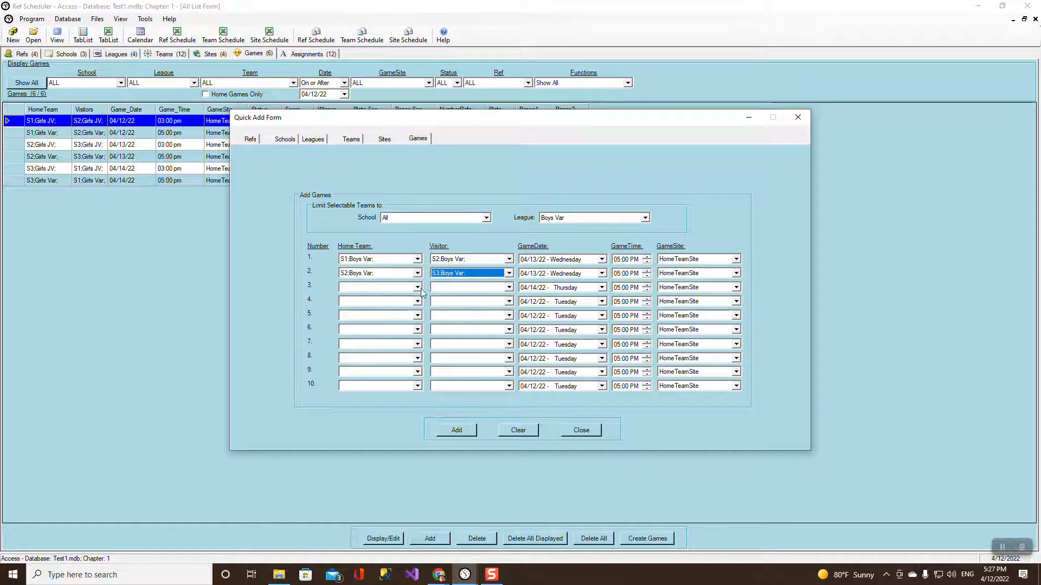
pyautogui.click(417, 288)
pyautogui.click(378, 311)
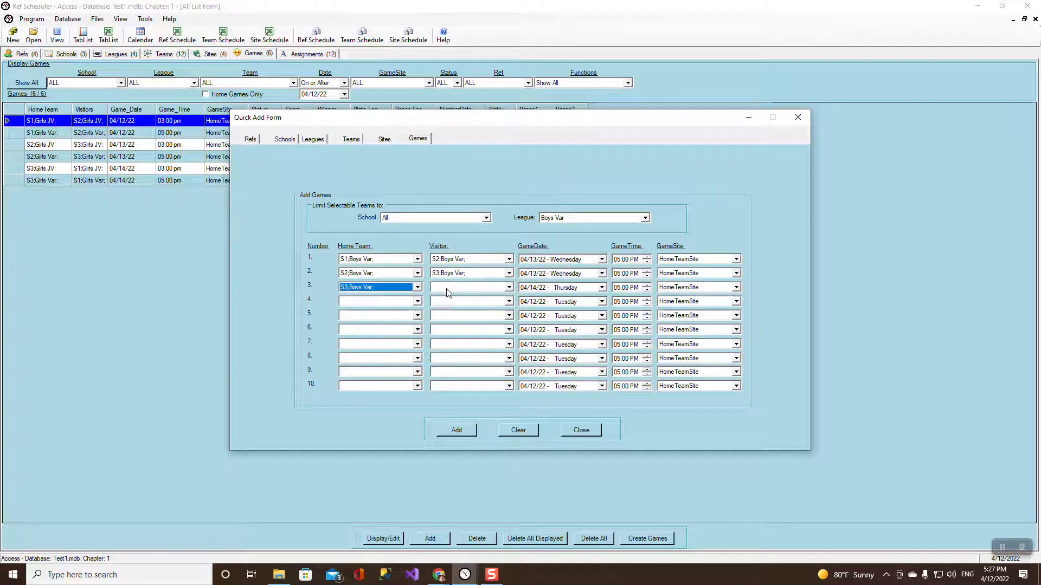
pyautogui.click(448, 289)
pyautogui.click(450, 298)
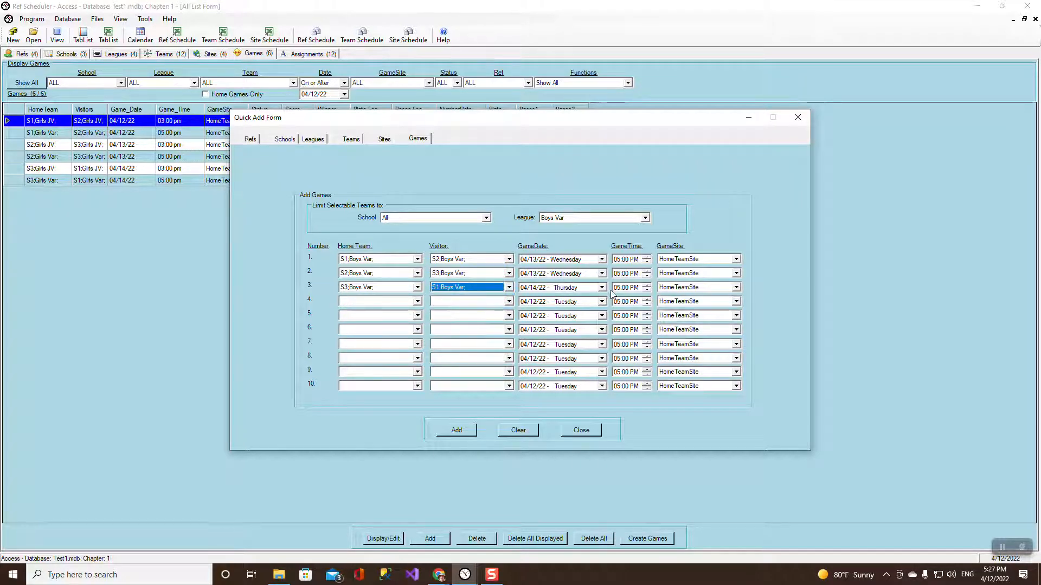
# Set the start hours to 07 PM and add the three Boys Var games.
pyautogui.click(617, 260)
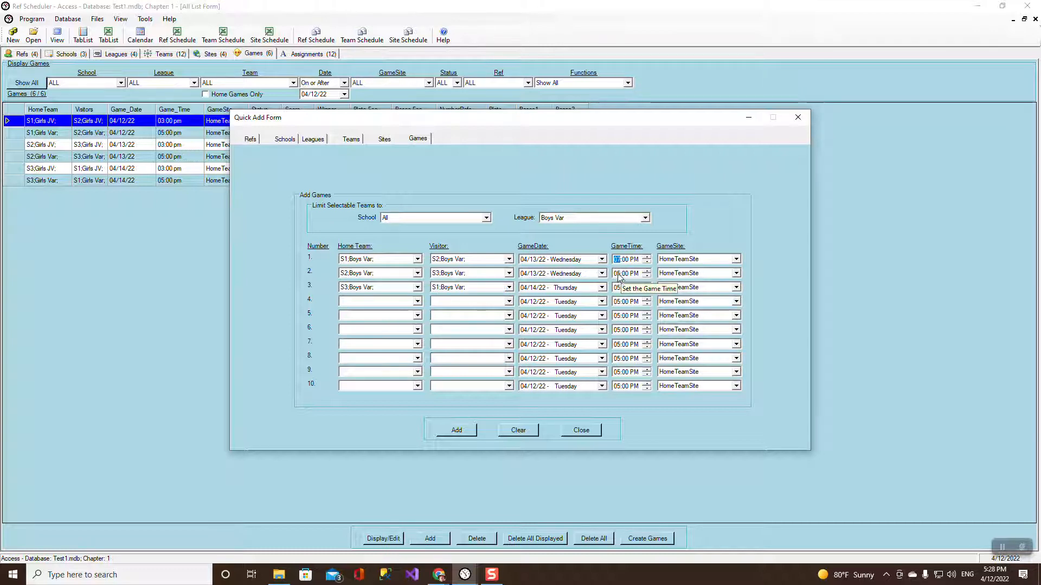
pyautogui.click(619, 274)
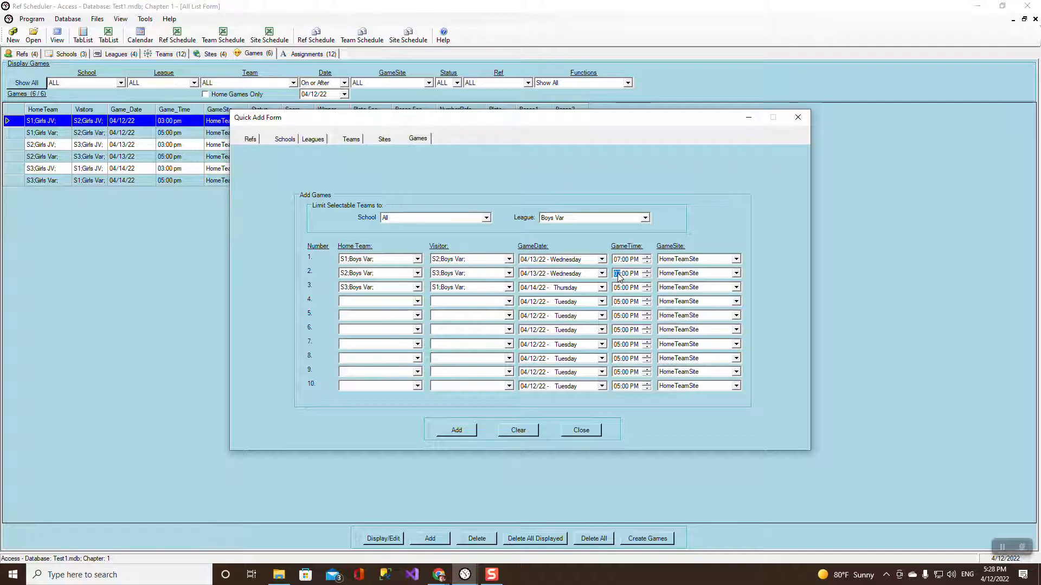
pyautogui.write('7')
pyautogui.click(621, 288)
pyautogui.click(456, 429)
pyautogui.click(545, 323)
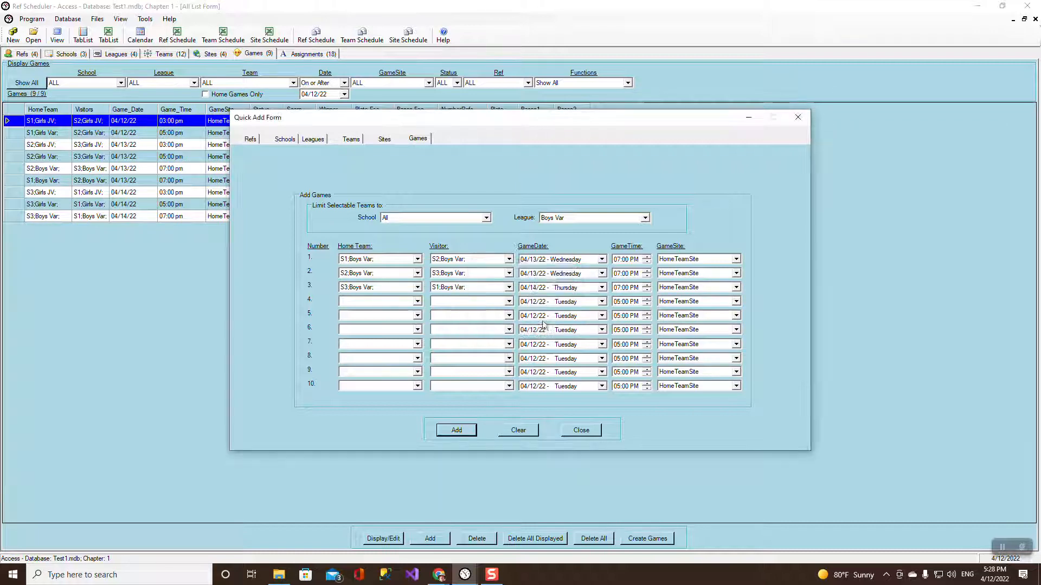
# Switch to the Boys JV league and make game 1 S1 hosting S2.
pyautogui.click(644, 217)
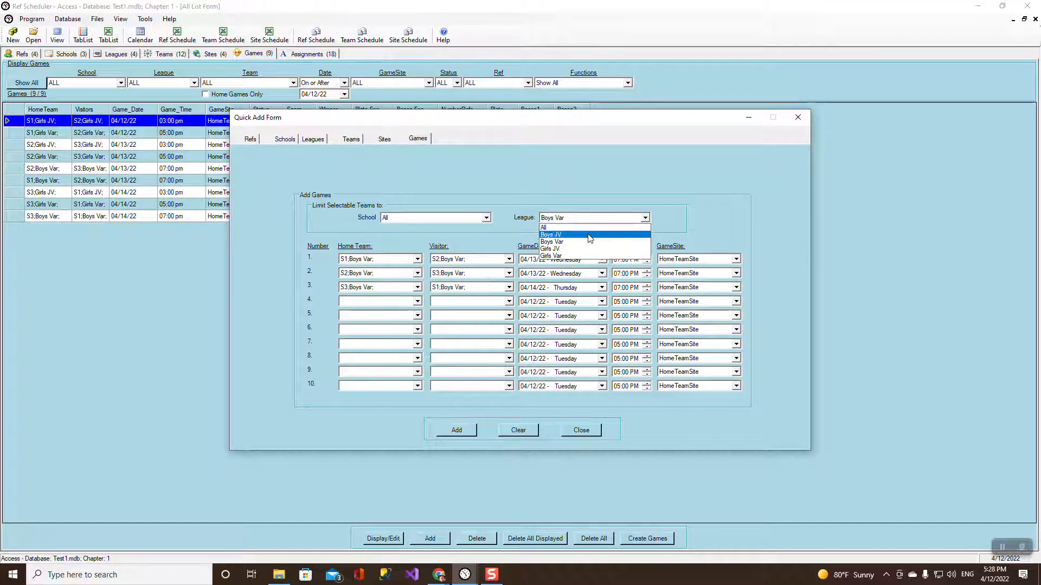
pyautogui.click(591, 237)
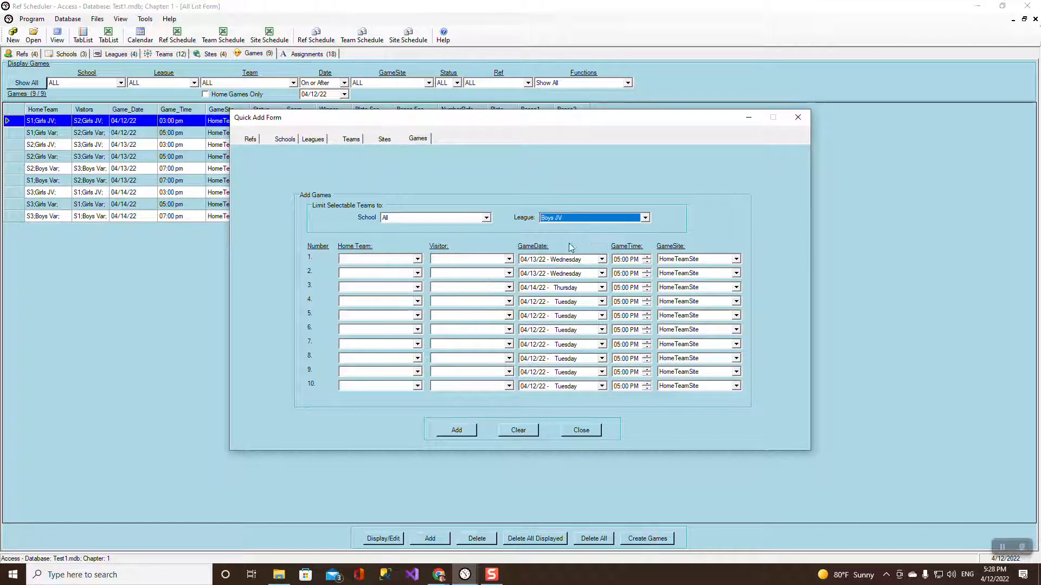
pyautogui.click(417, 260)
pyautogui.click(396, 269)
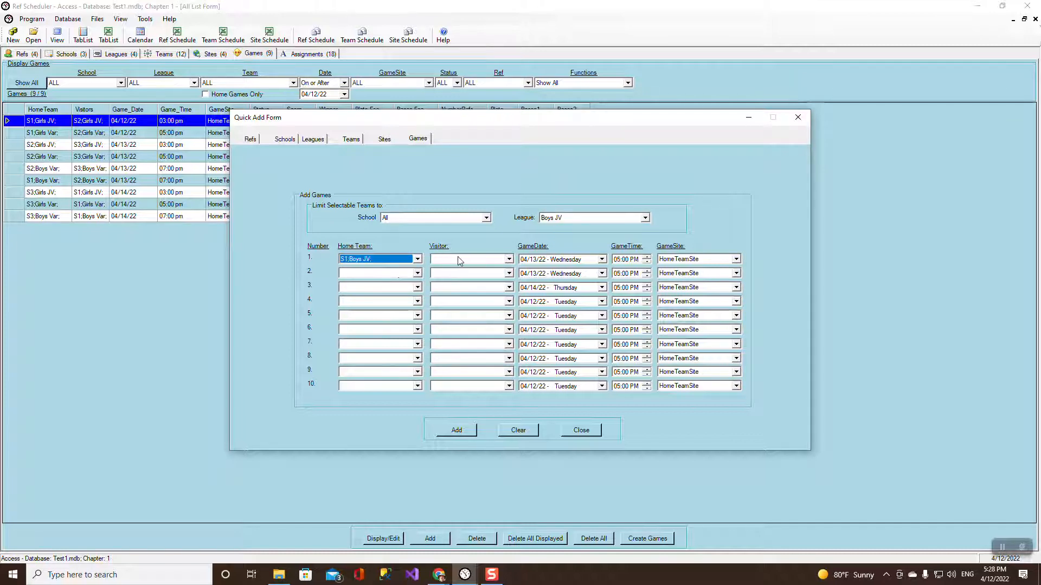
pyautogui.click(458, 260)
pyautogui.click(467, 277)
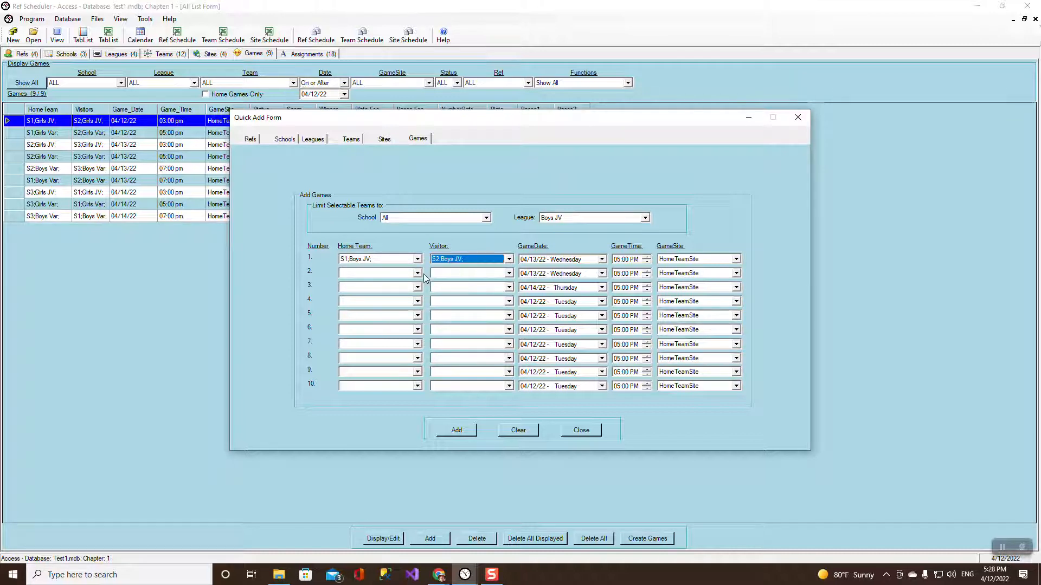
# Set game 2 as S2 hosting S3 and game 3 as S3 hosting S1.
pyautogui.click(417, 273)
pyautogui.click(401, 290)
pyautogui.click(456, 273)
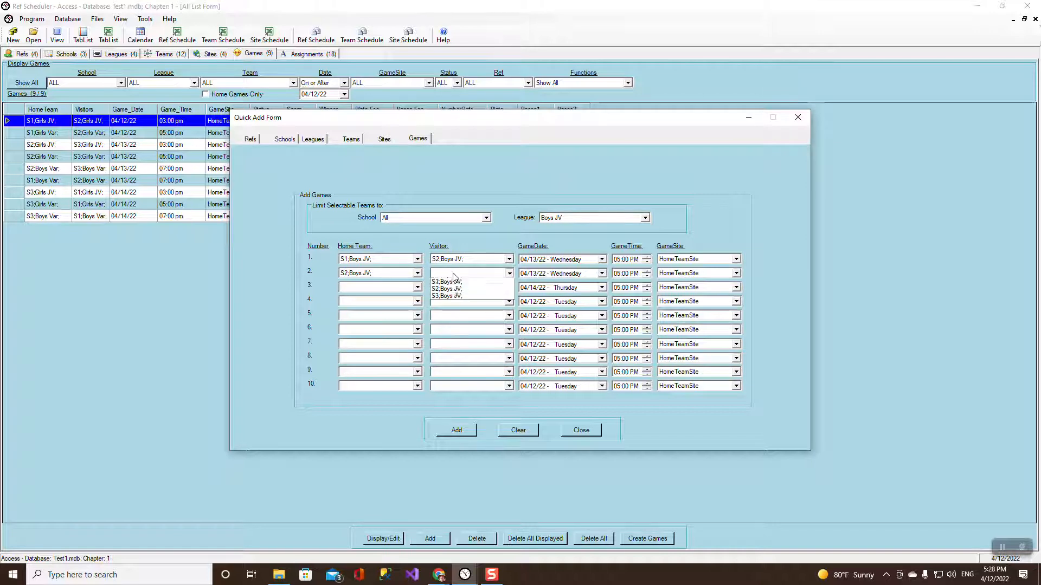
pyautogui.click(441, 295)
pyautogui.click(418, 287)
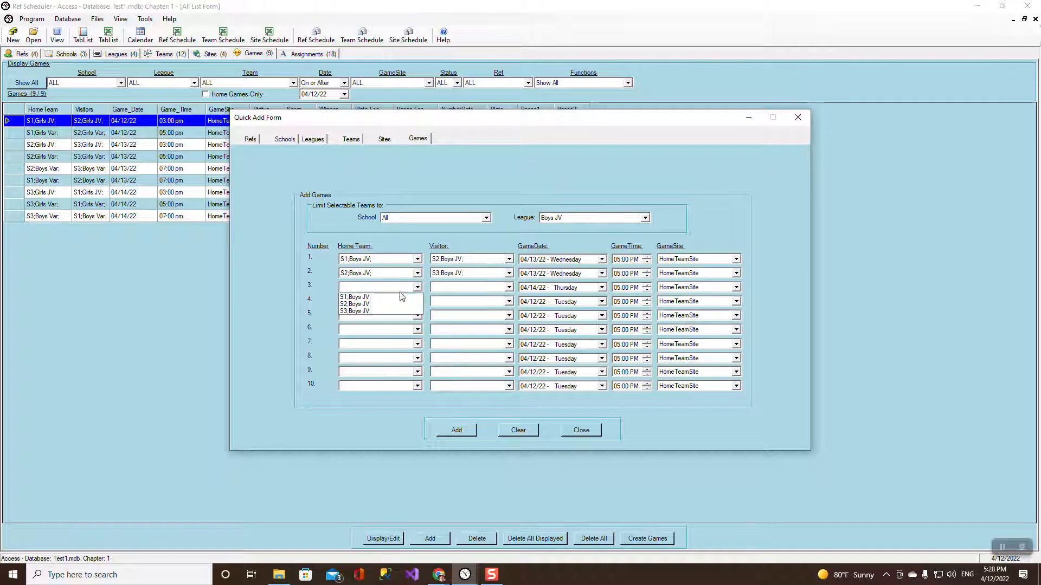
pyautogui.click(403, 311)
pyautogui.click(434, 290)
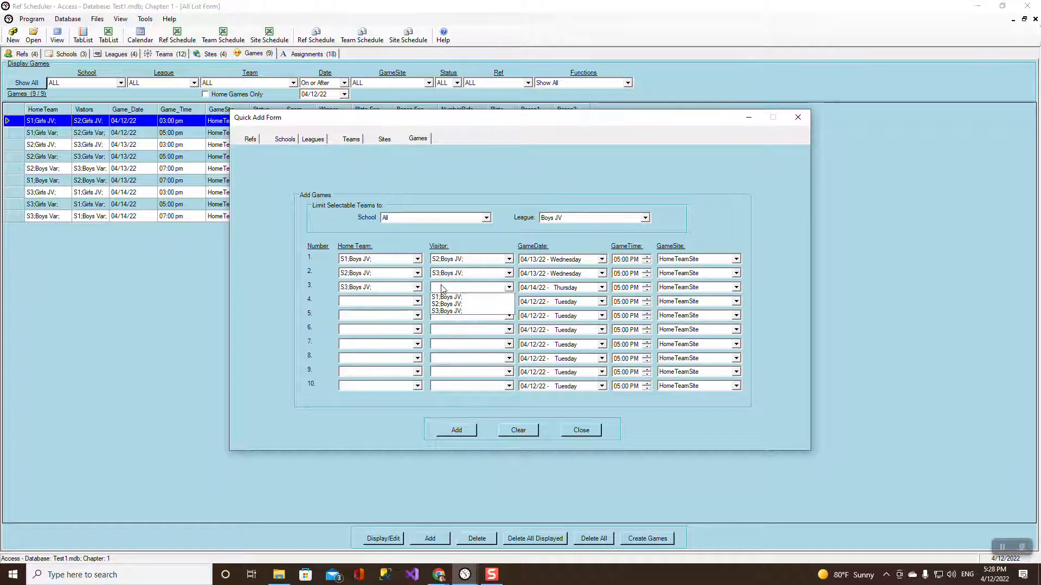
pyautogui.click(482, 295)
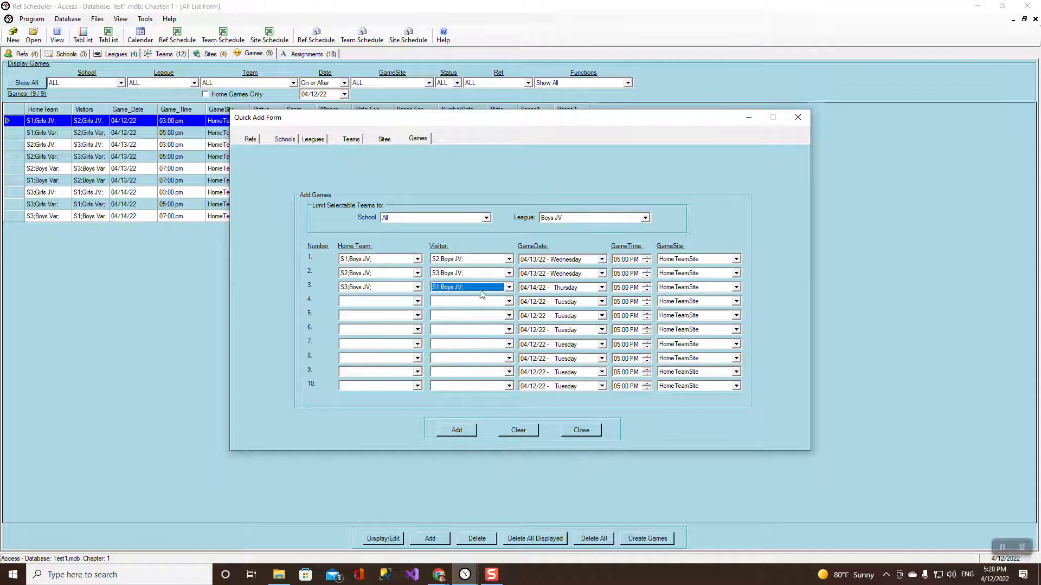
# Set all three start hours to 01 PM, add the games, and close the quick-add form.
pyautogui.click(618, 260)
pyautogui.write('01')
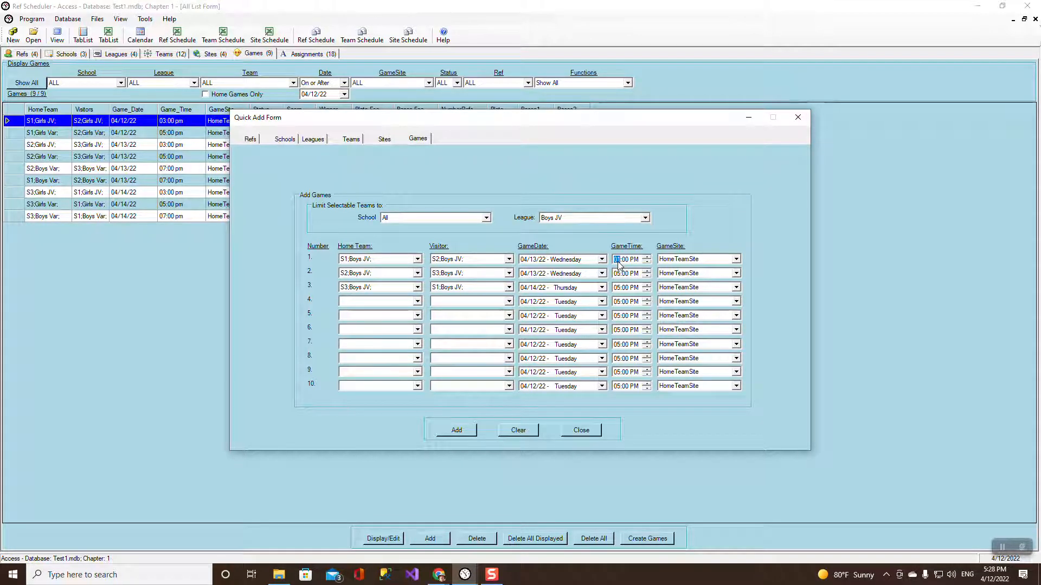
pyautogui.click(617, 274)
pyautogui.write('01')
pyautogui.click(618, 288)
pyautogui.write('01')
pyautogui.click(460, 430)
pyautogui.click(543, 321)
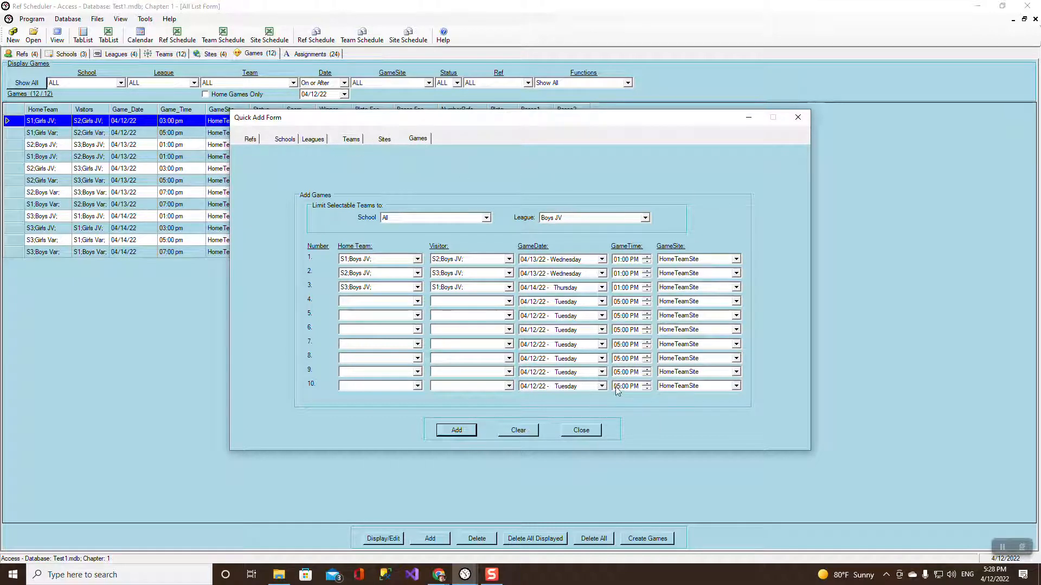
pyautogui.click(581, 430)
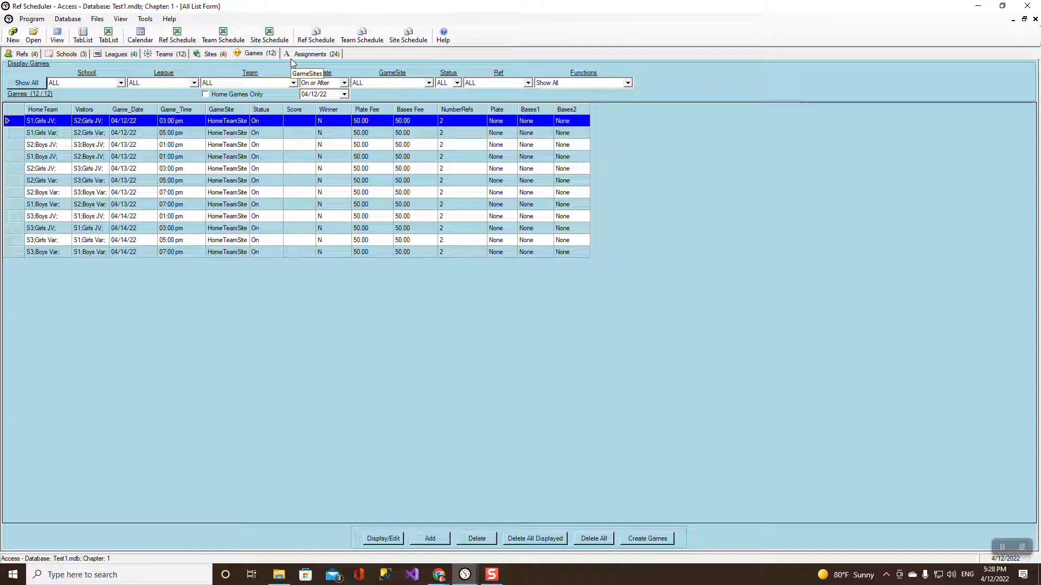
# Open Program > Program Preferences to view the Gmail sender settings.
pyautogui.click(37, 22)
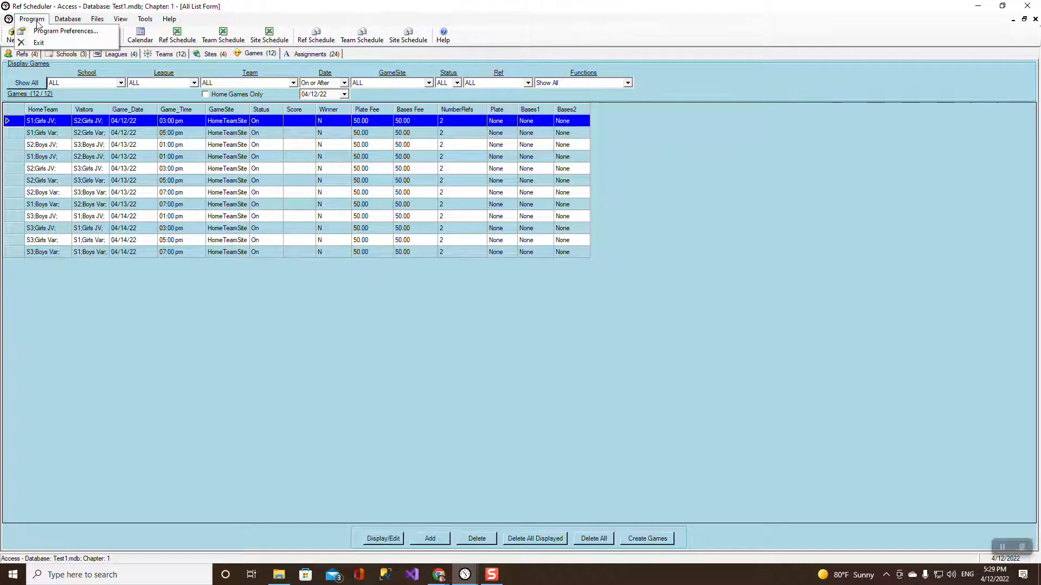
pyautogui.click(44, 29)
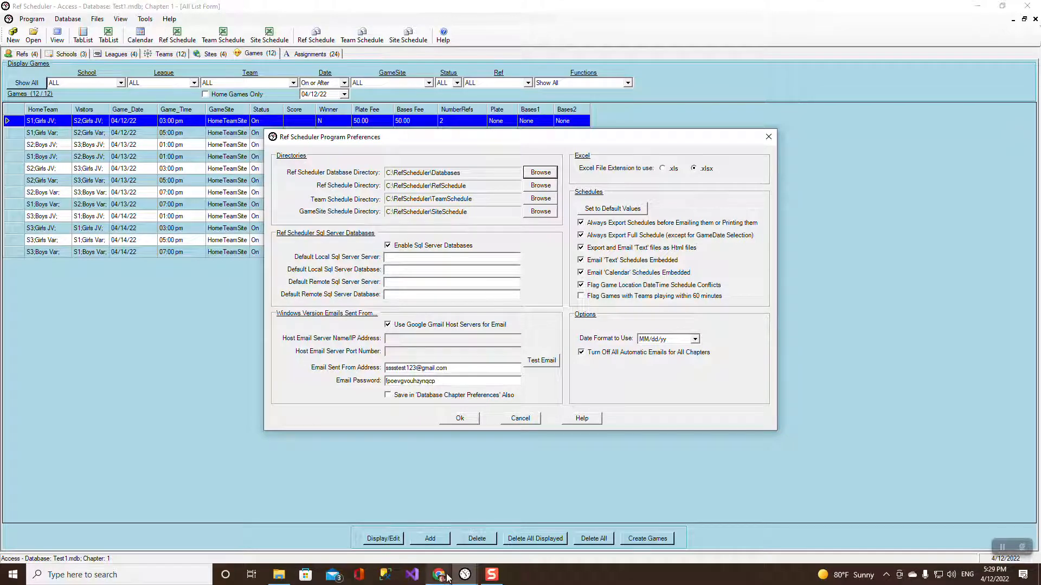
# From Gmail, open Google Account Security and go to App passwords under Signing in to Google.
pyautogui.moveTo(439, 574)
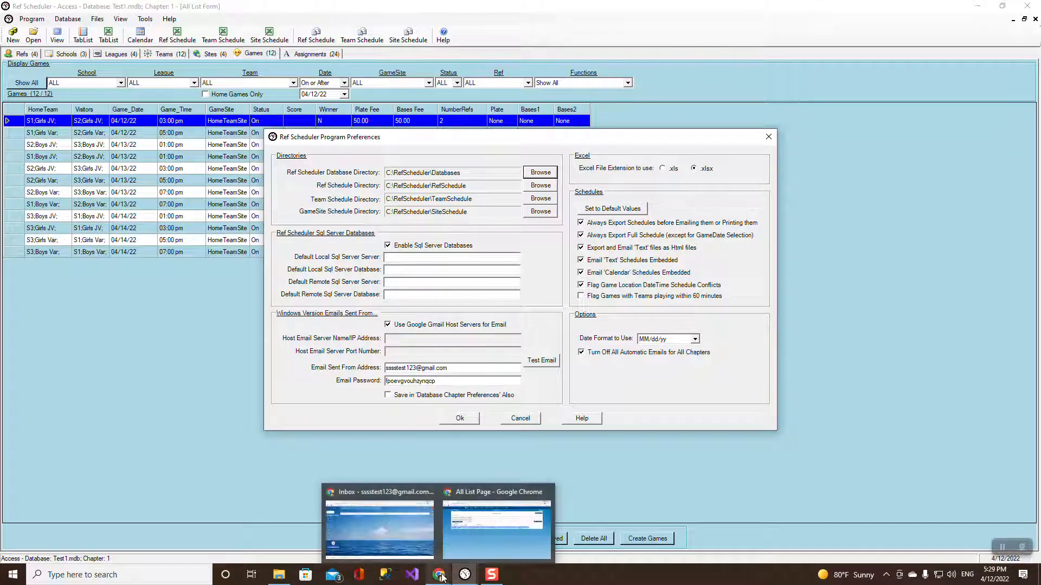
pyautogui.click(391, 499)
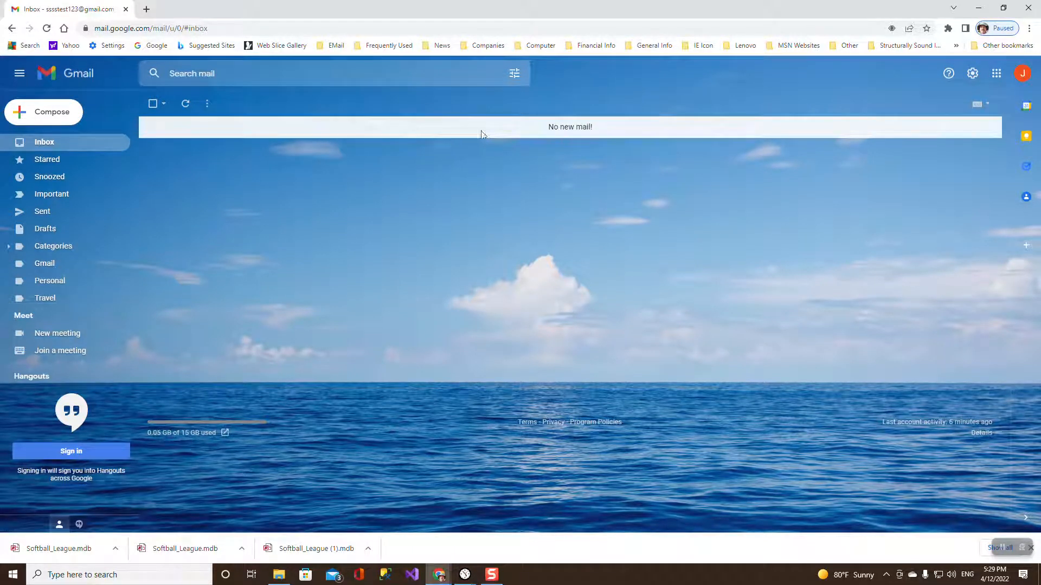
pyautogui.click(1023, 76)
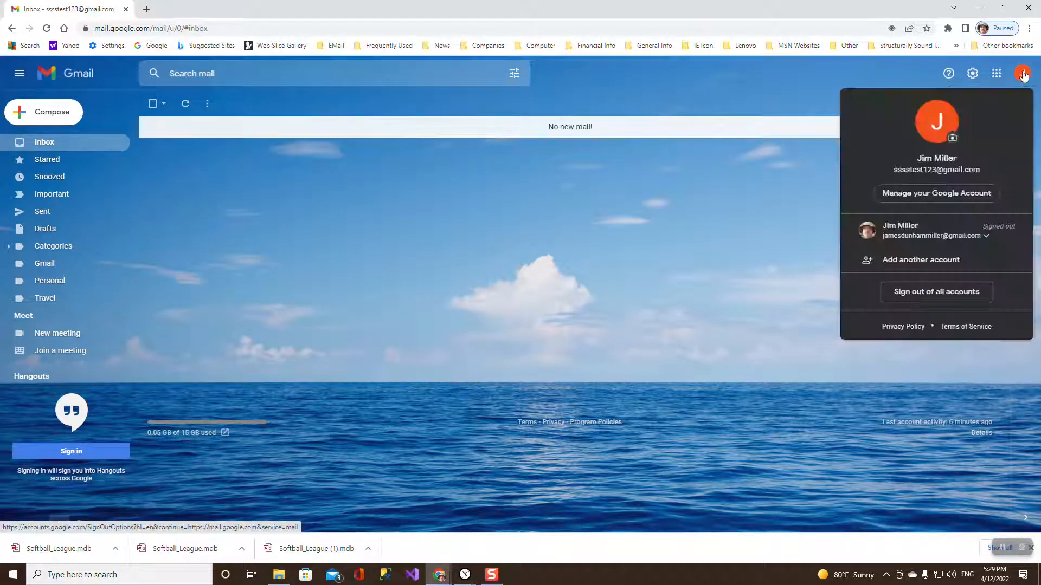
pyautogui.click(985, 78)
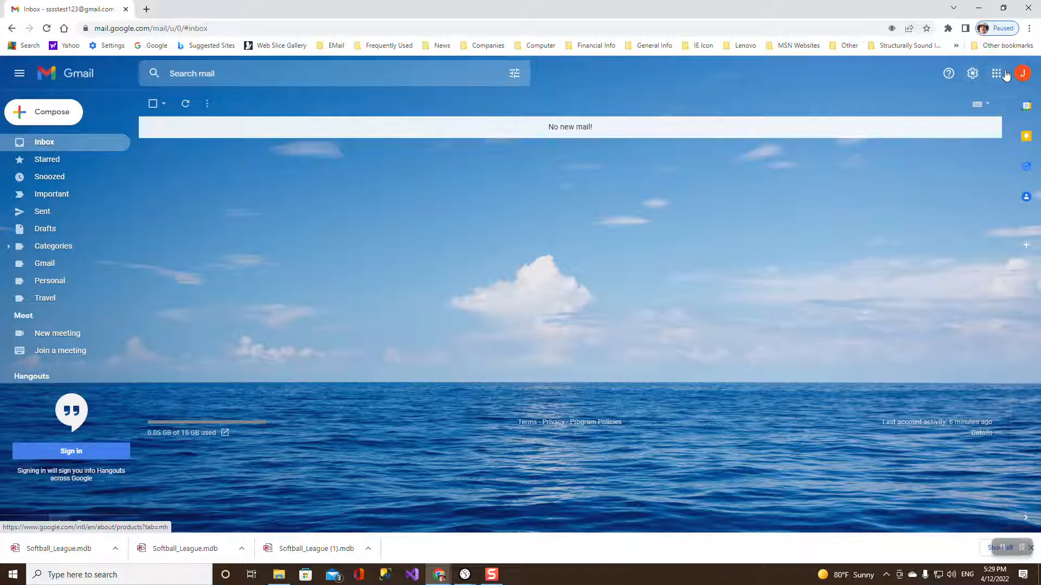
pyautogui.click(1003, 74)
pyautogui.click(898, 111)
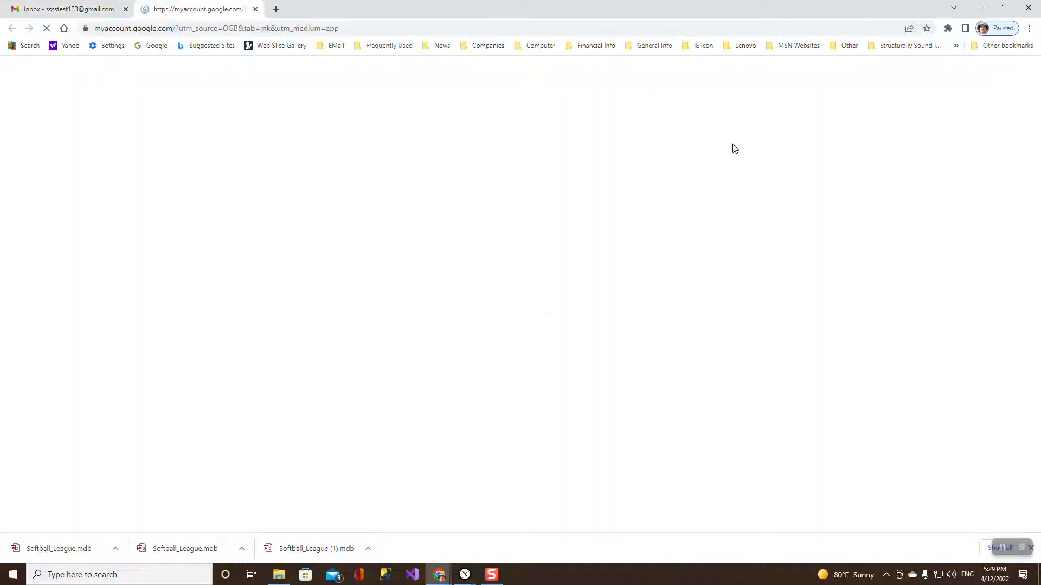
pyautogui.click(49, 188)
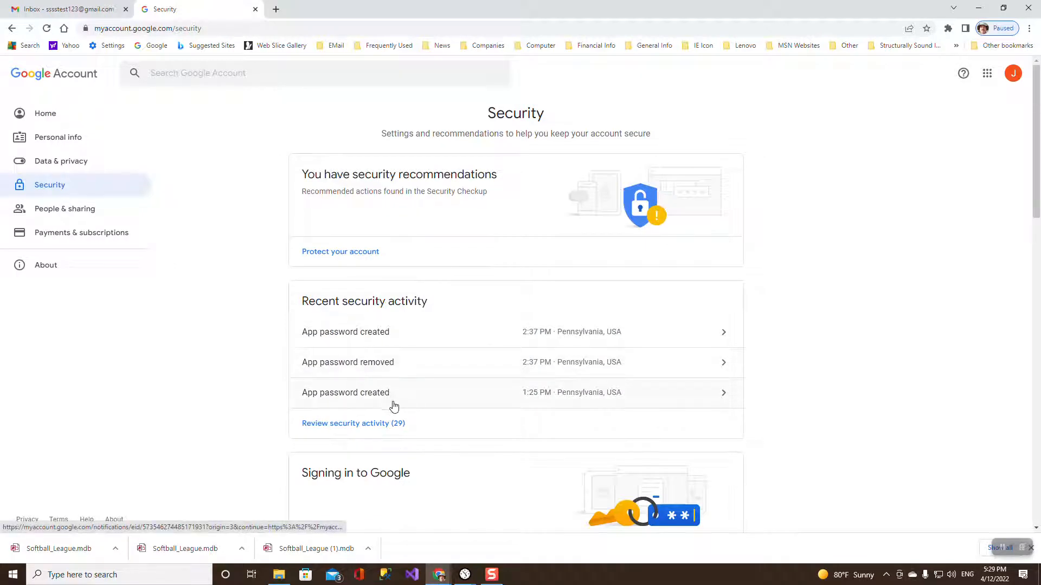
pyautogui.scroll(-5, 476, 408)
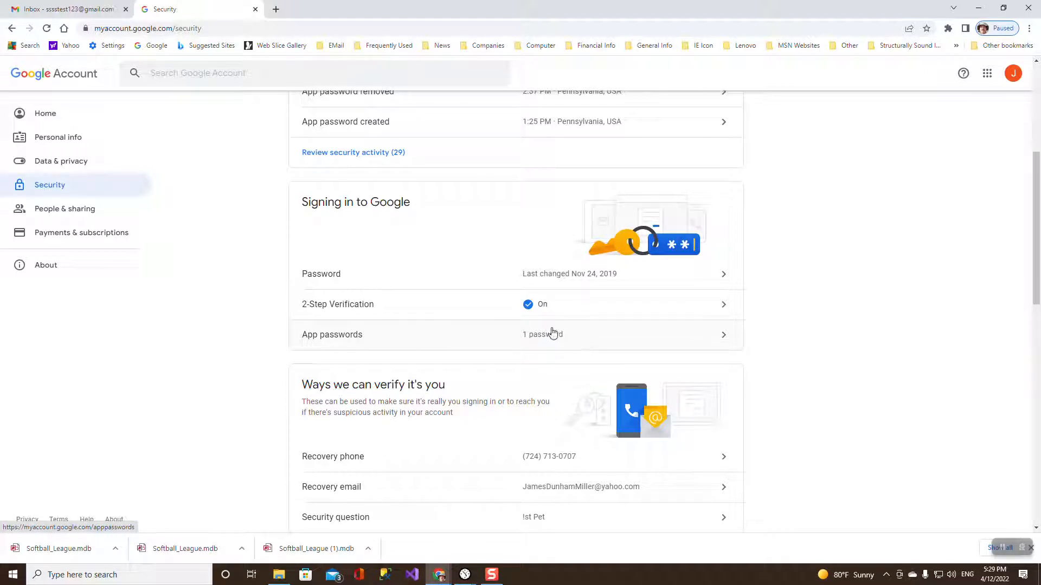
pyautogui.click(330, 336)
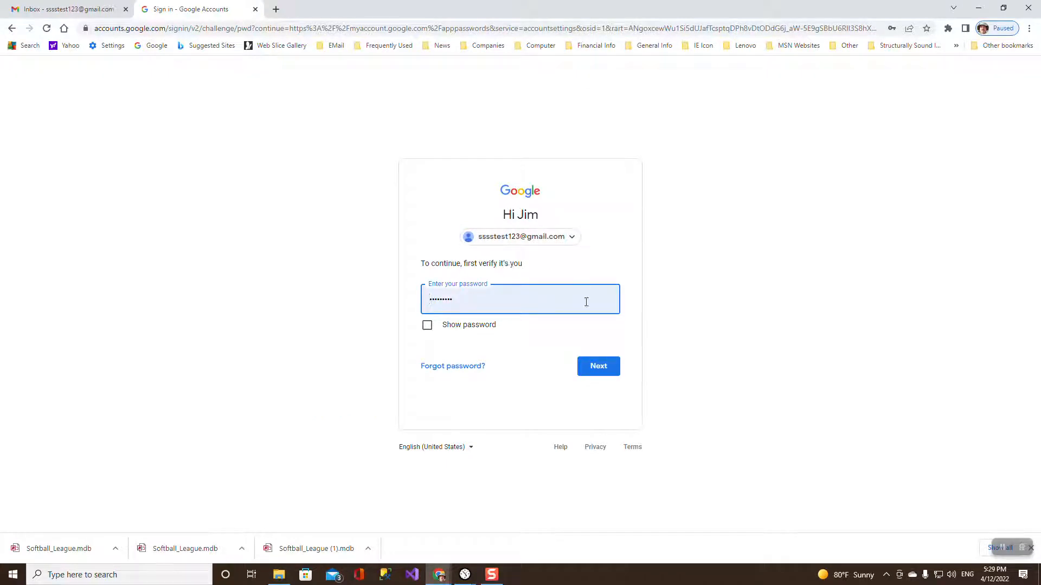
# Confirm the account password and delete the existing RefSched.exe app password.
pyautogui.click(603, 367)
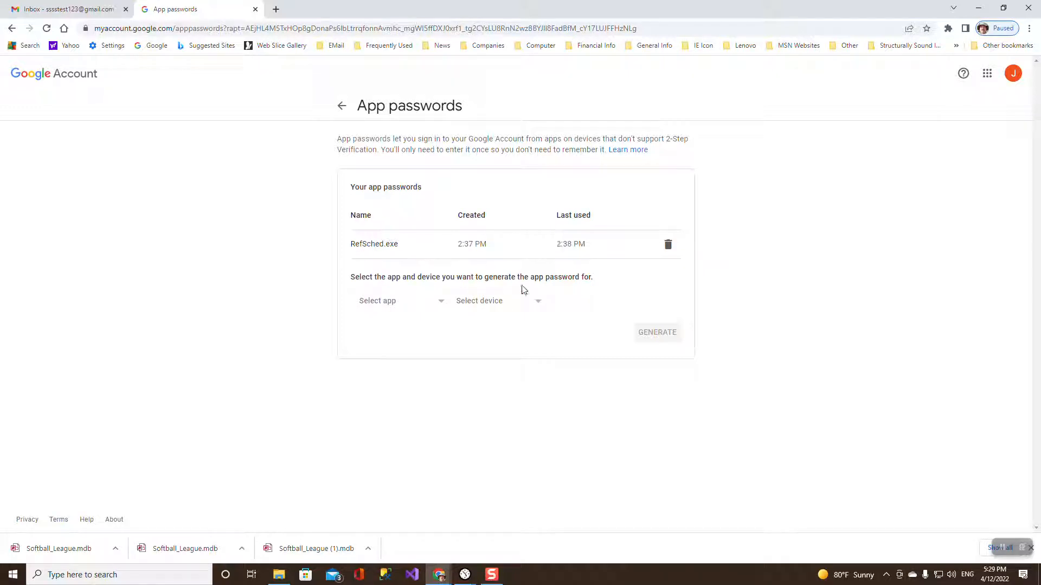
pyautogui.click(668, 246)
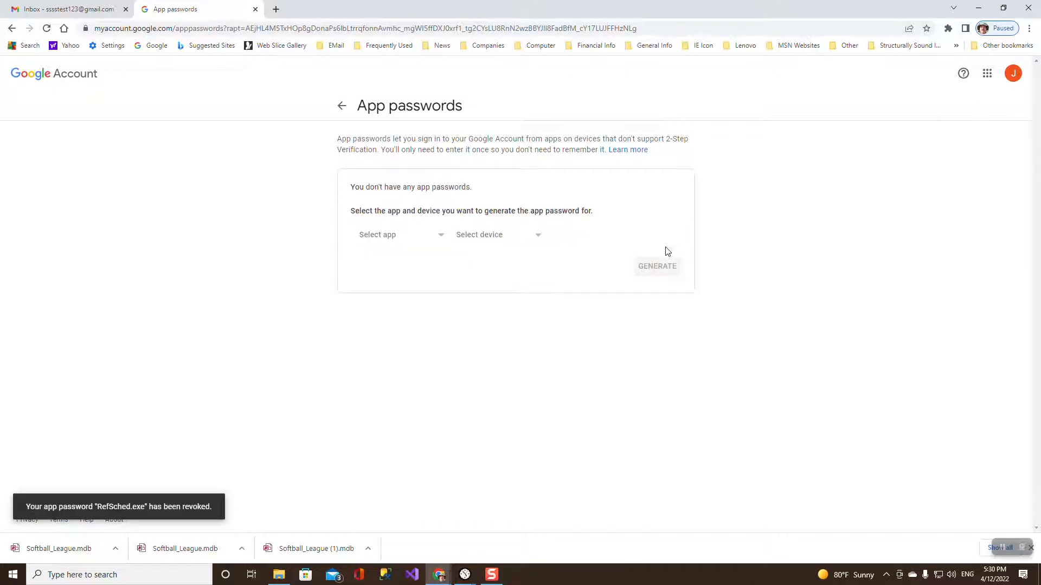
# Generate a custom app password named RefSched.exe and copy its 16-character code.
pyautogui.click(440, 239)
pyautogui.click(392, 332)
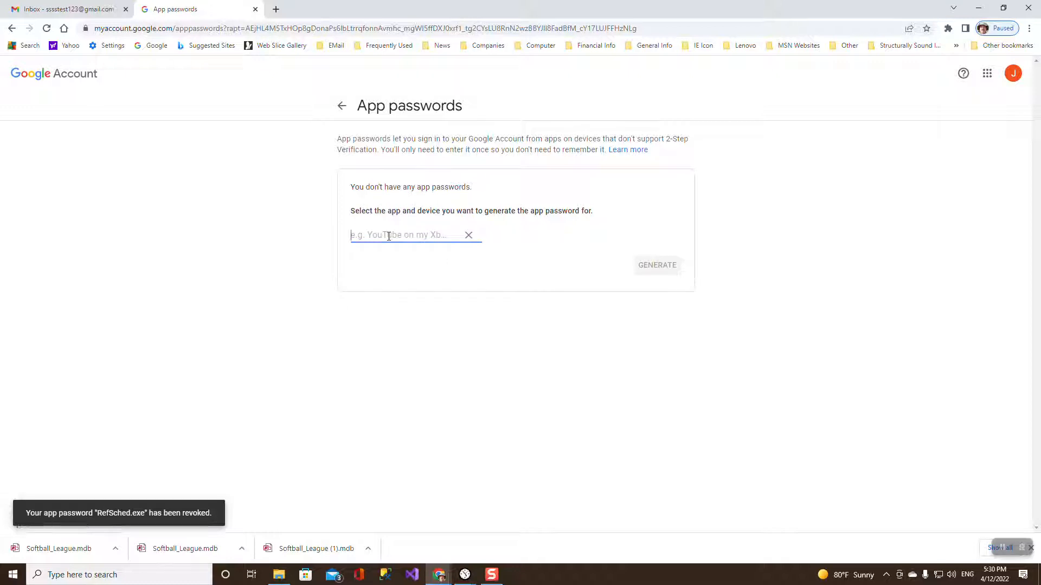
pyautogui.write('RefSched.exe')
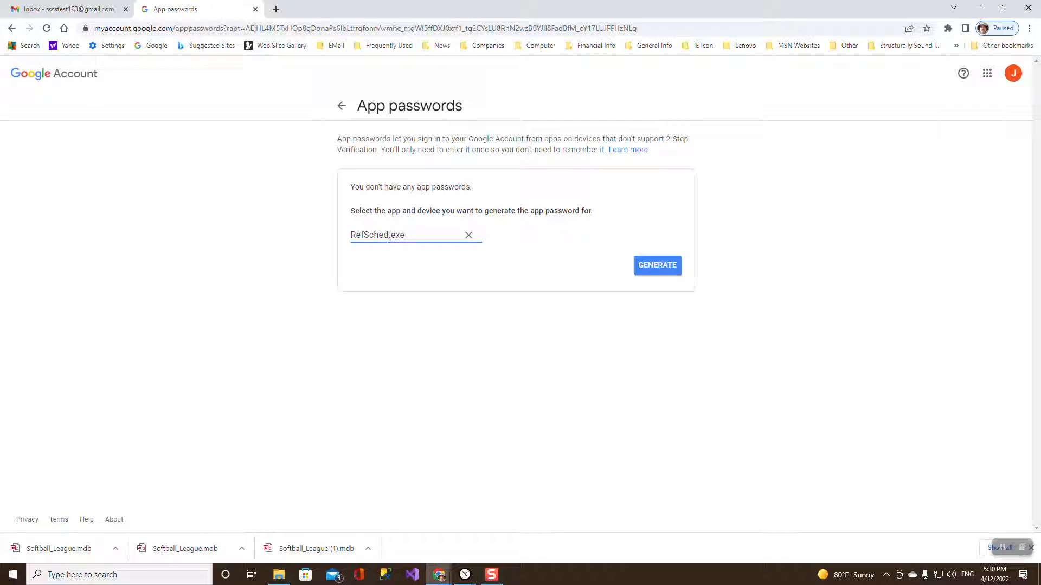
pyautogui.click(649, 266)
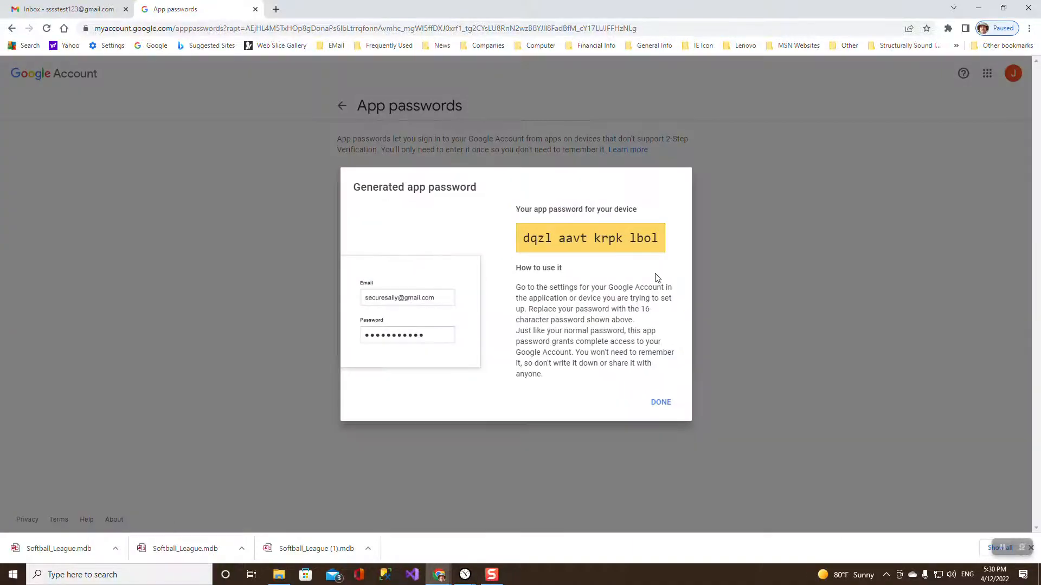
pyautogui.moveTo(553, 236); pyautogui.dragTo(524, 238)
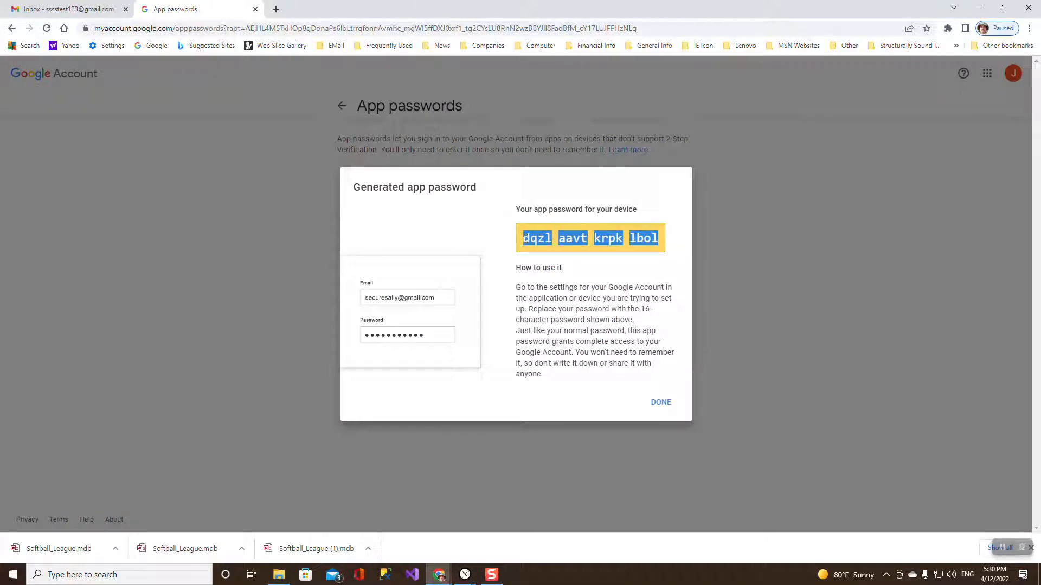
pyautogui.click(661, 403)
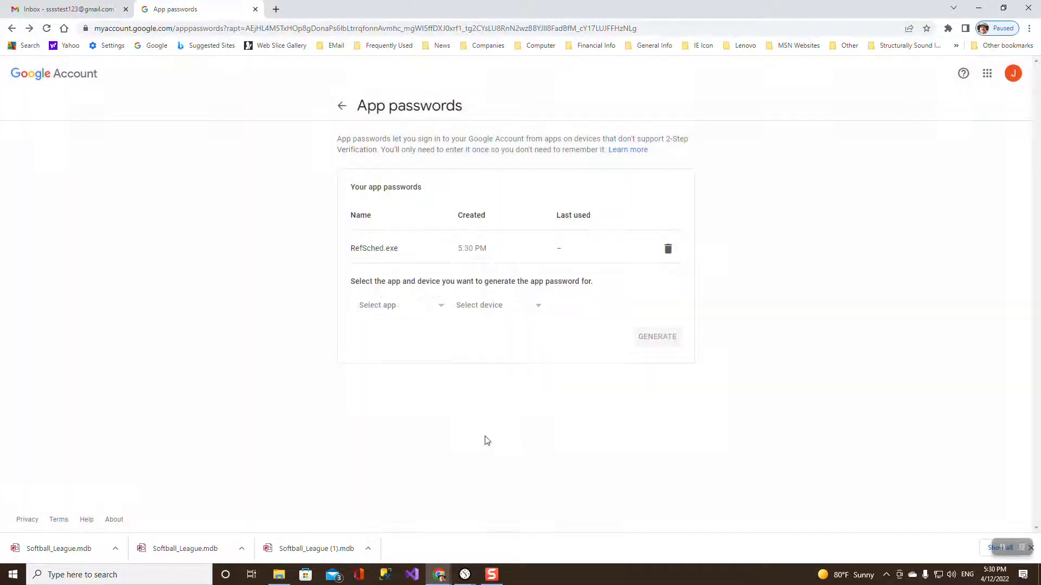
pyautogui.click(464, 575)
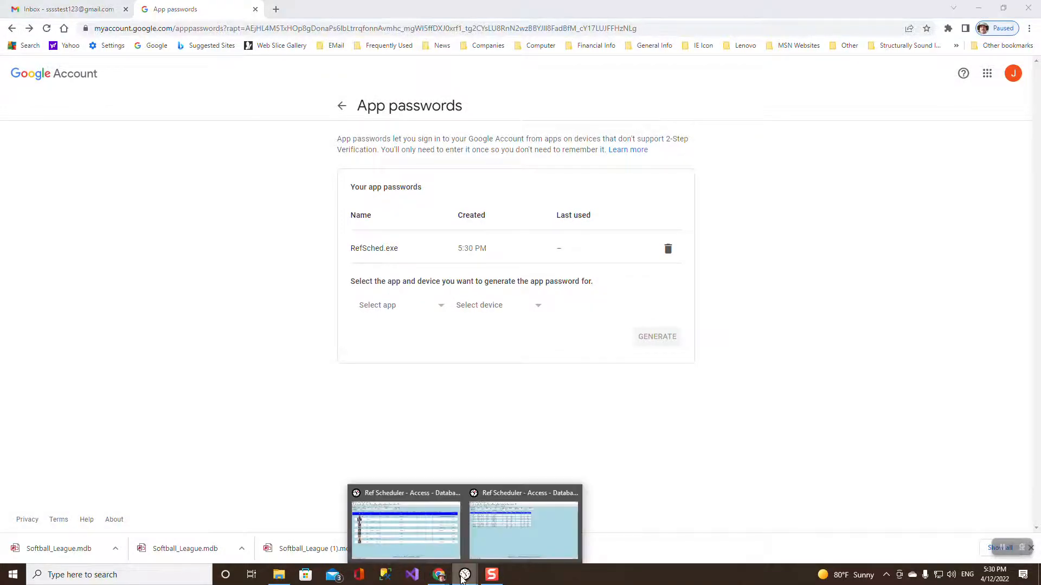
# Close the extra Demo1 Ref Scheduler window, confirming with Yes.
pyautogui.moveTo(433, 510)
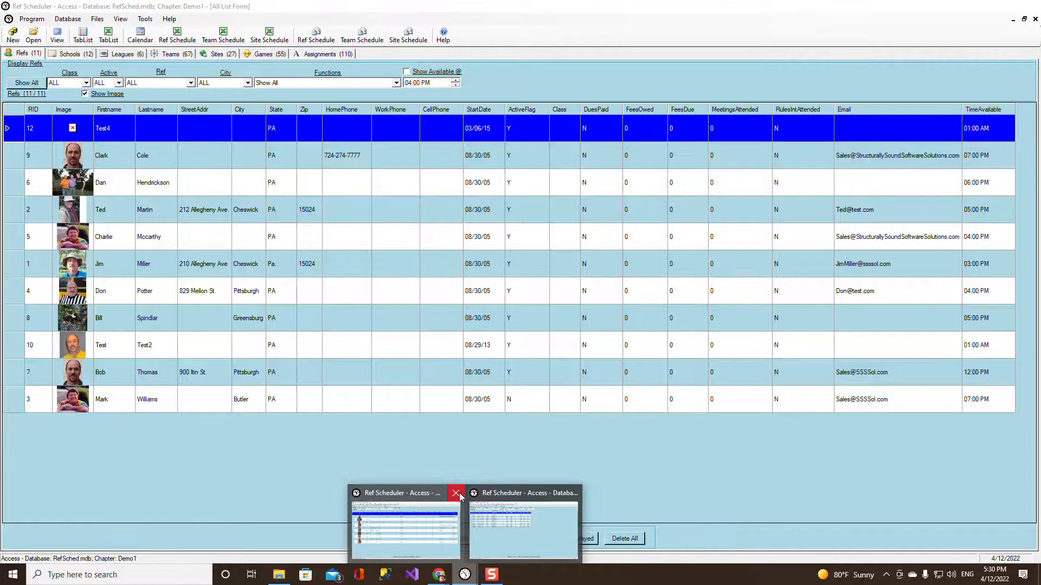
pyautogui.click(455, 494)
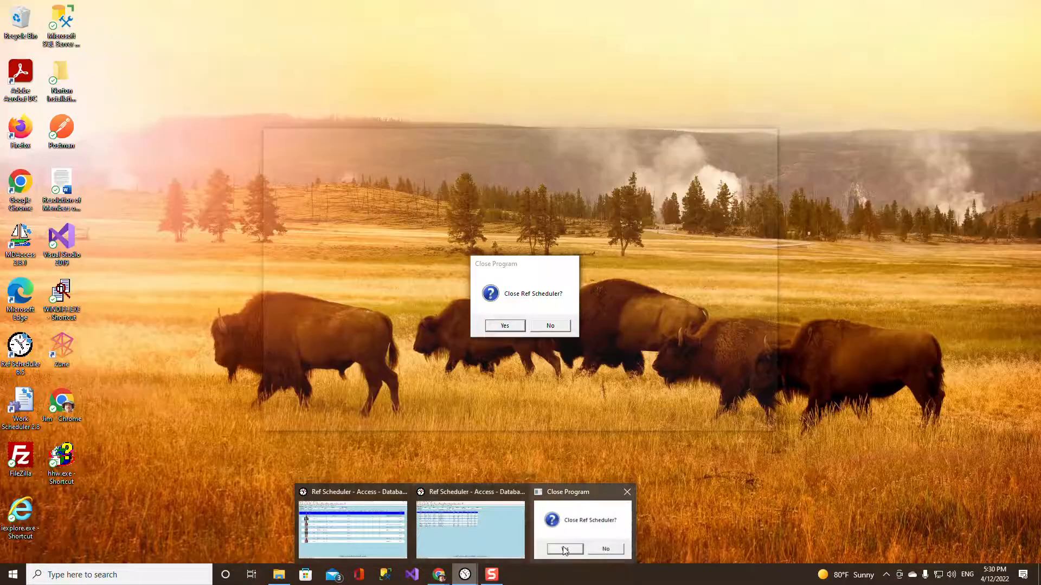
pyautogui.click(562, 546)
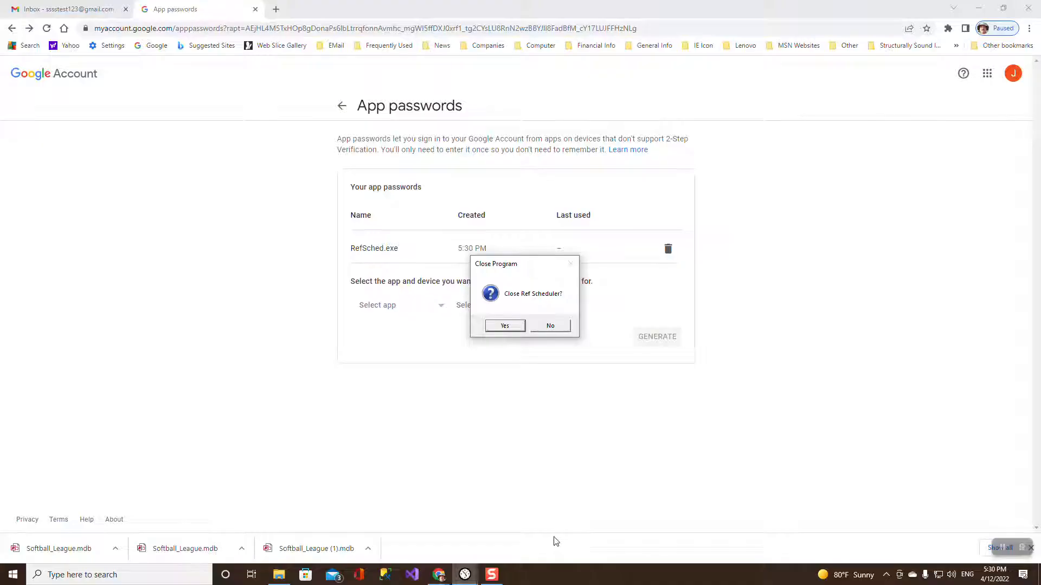
pyautogui.click(505, 326)
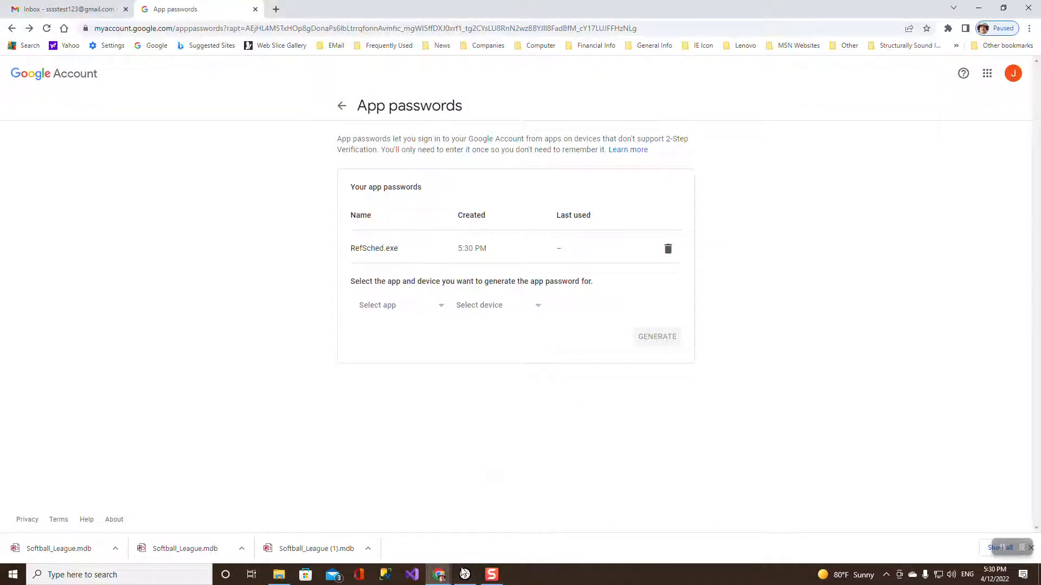
# Replace the email password in preferences with the new app password and send a test email.
pyautogui.moveTo(465, 574)
pyautogui.click(446, 489)
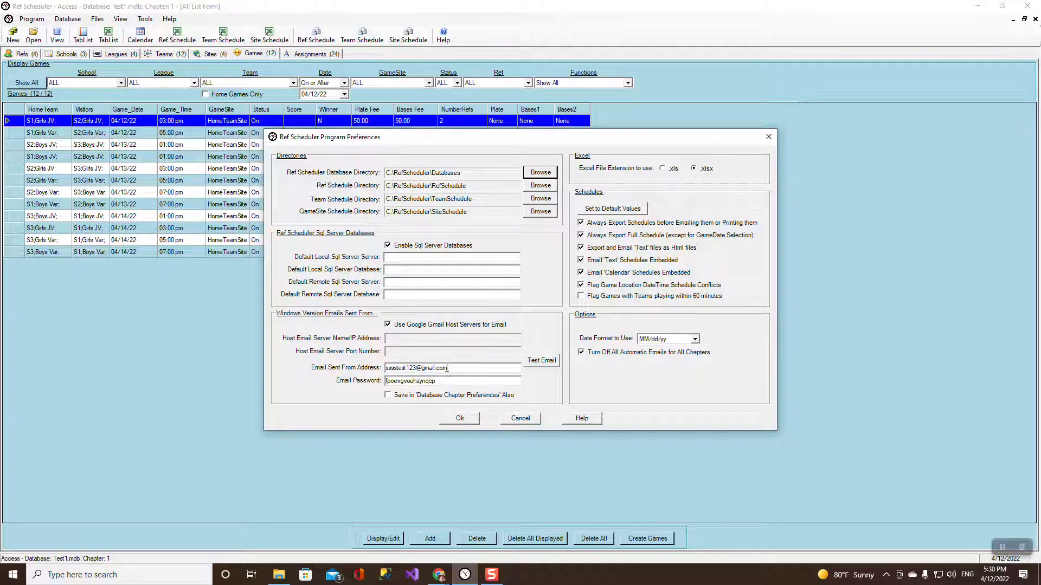
pyautogui.moveTo(446, 381); pyautogui.dragTo(380, 379)
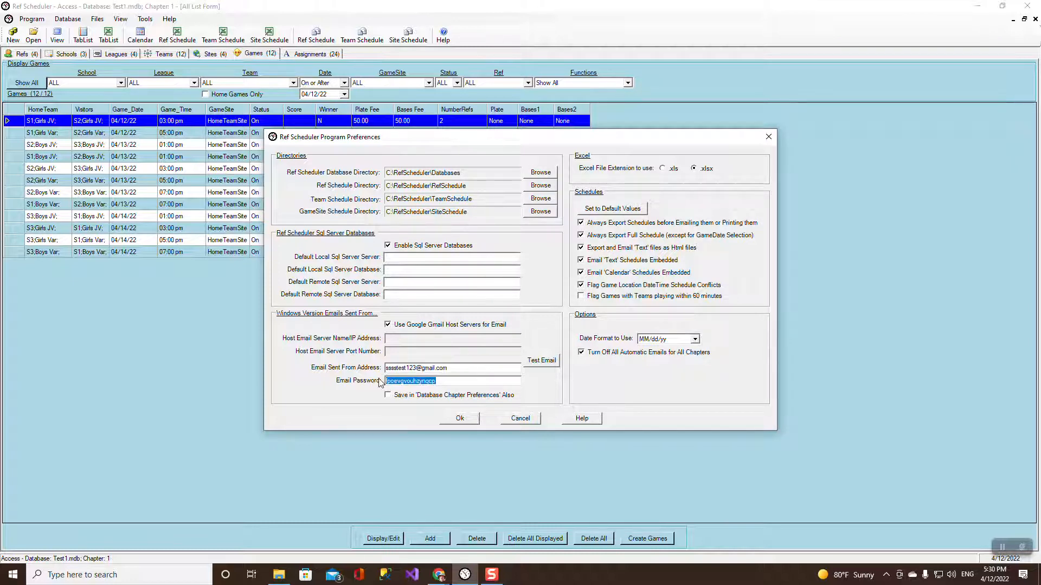
pyautogui.hotkey('ctrl', 'v')
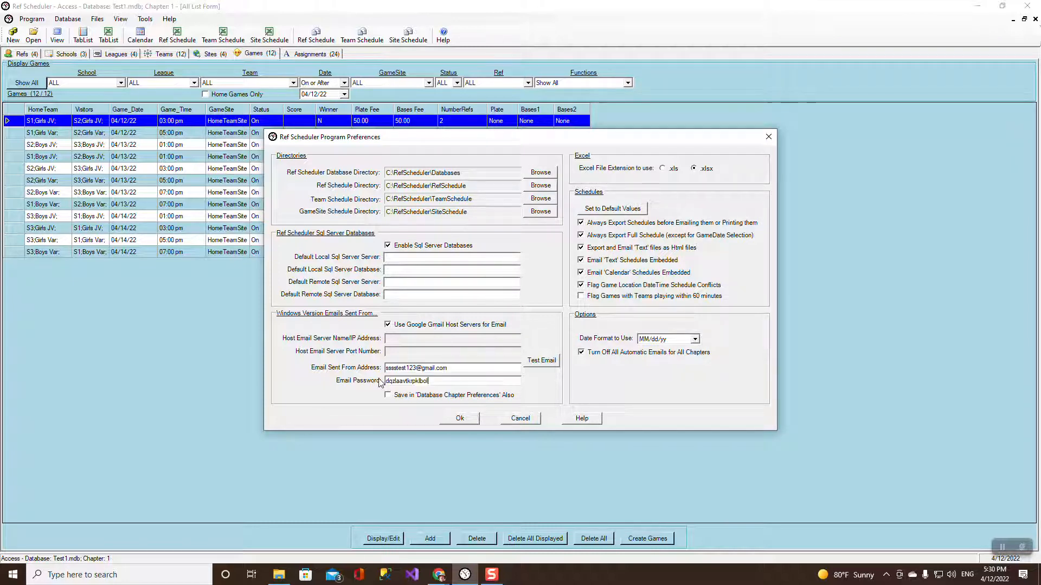
pyautogui.click(540, 362)
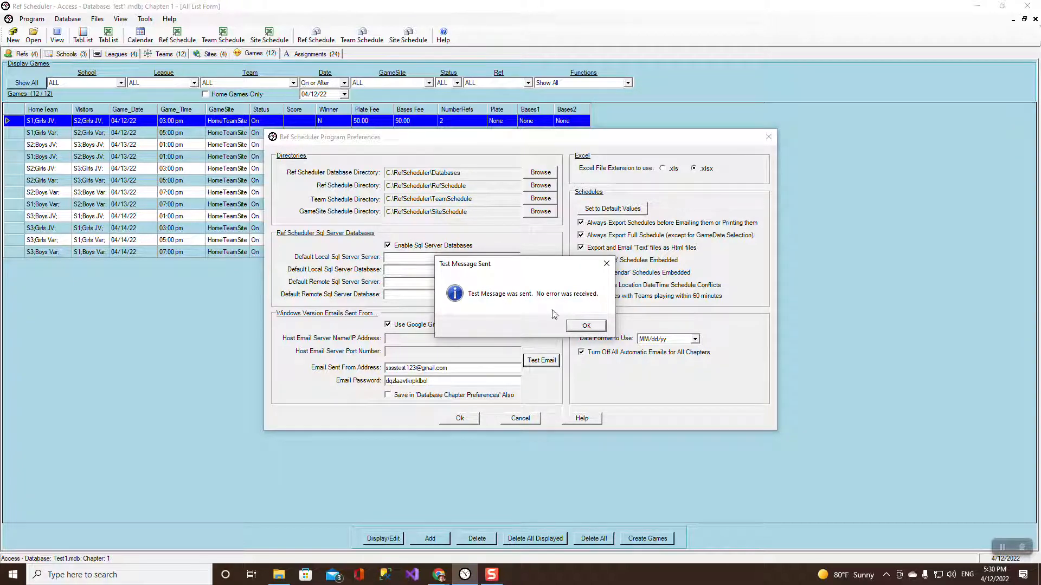
pyautogui.click(439, 575)
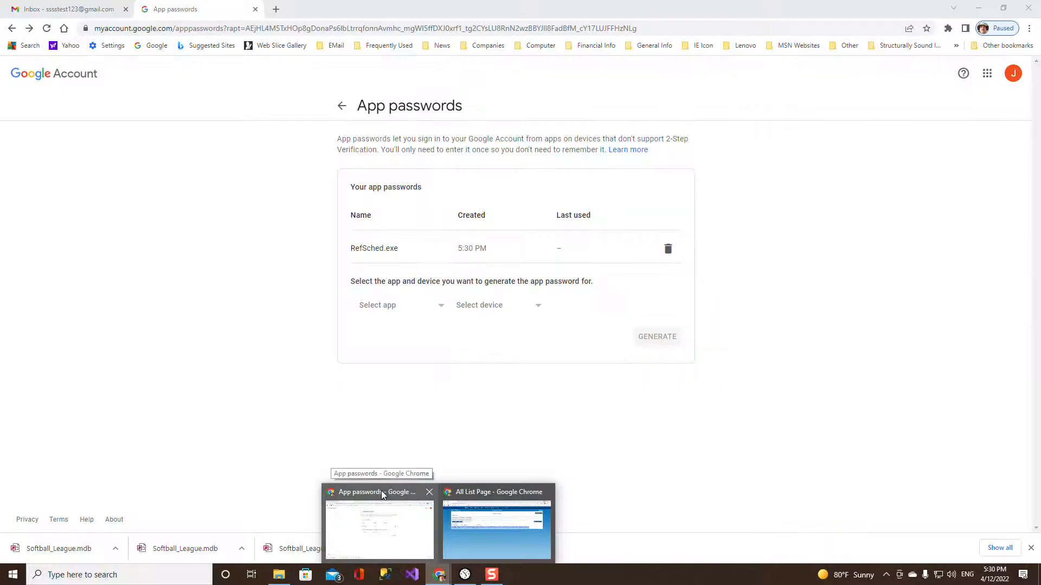
# Close the App passwords tab, then check the Ref Scheduler Test Email's sender details and delete it.
pyautogui.click(381, 491)
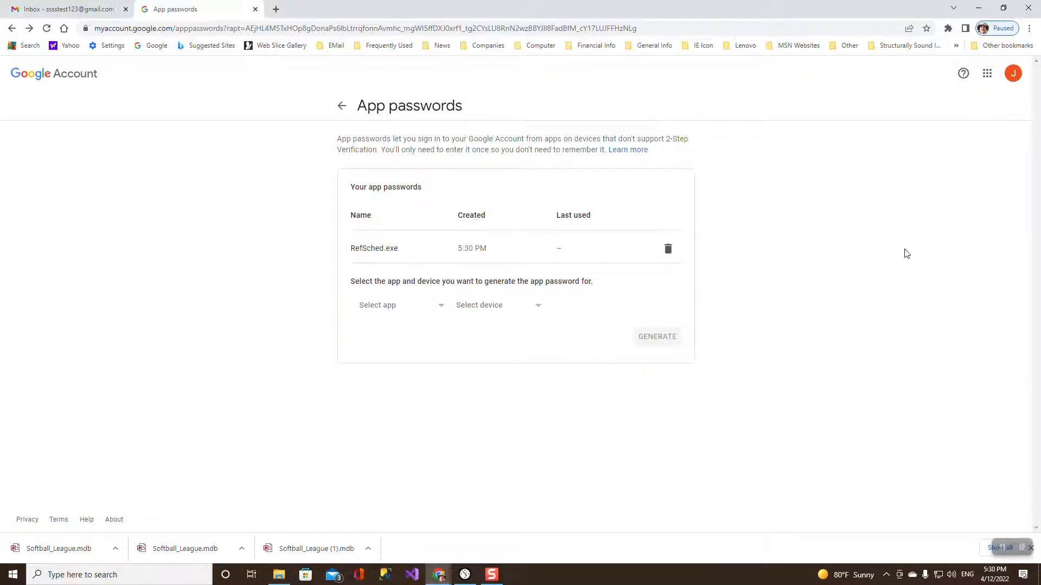
pyautogui.click(256, 9)
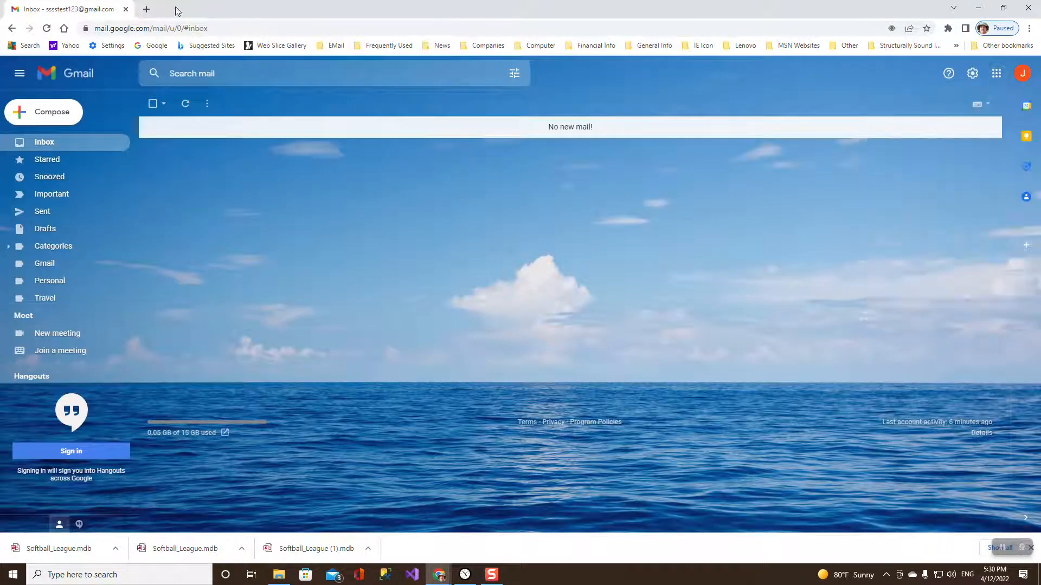
pyautogui.click(47, 142)
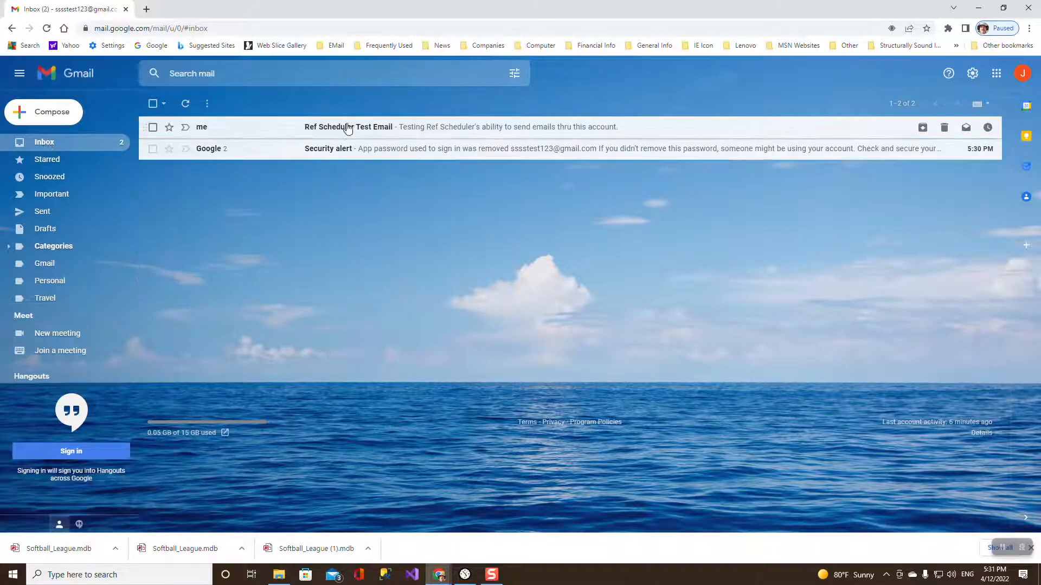
pyautogui.click(347, 128)
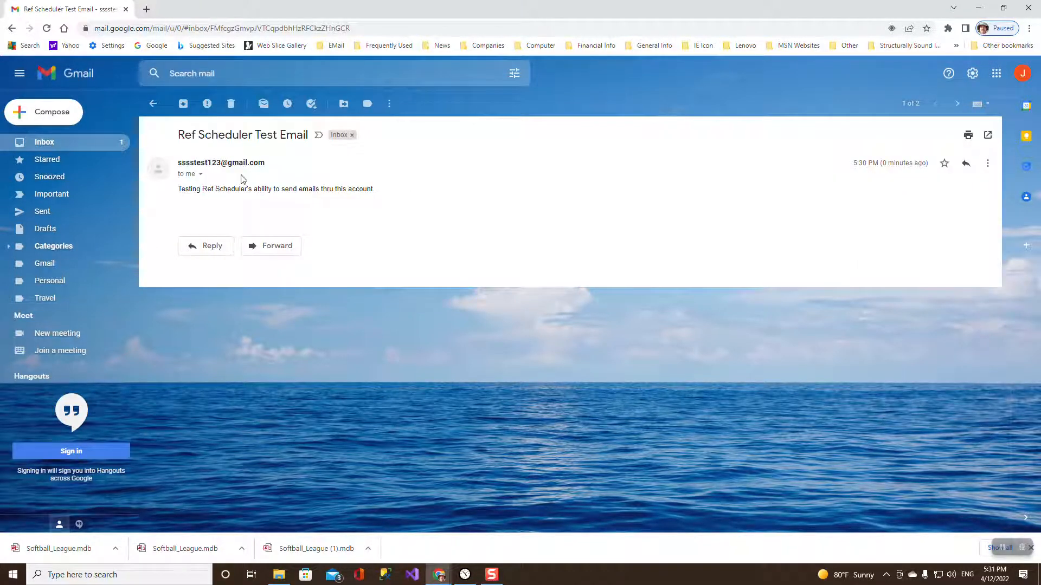
pyautogui.click(200, 174)
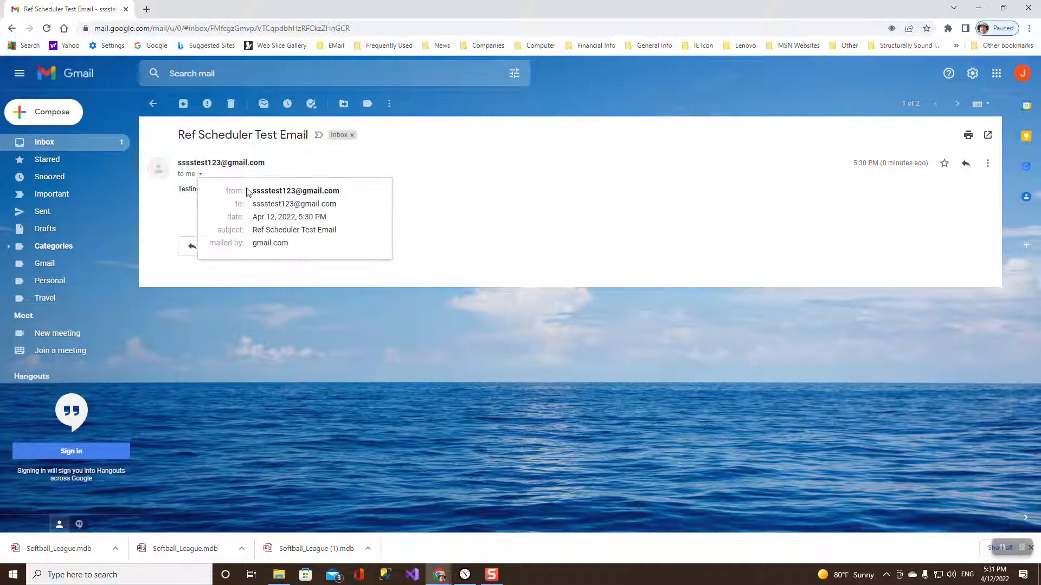
pyautogui.moveTo(259, 191)
pyautogui.moveTo(292, 189)
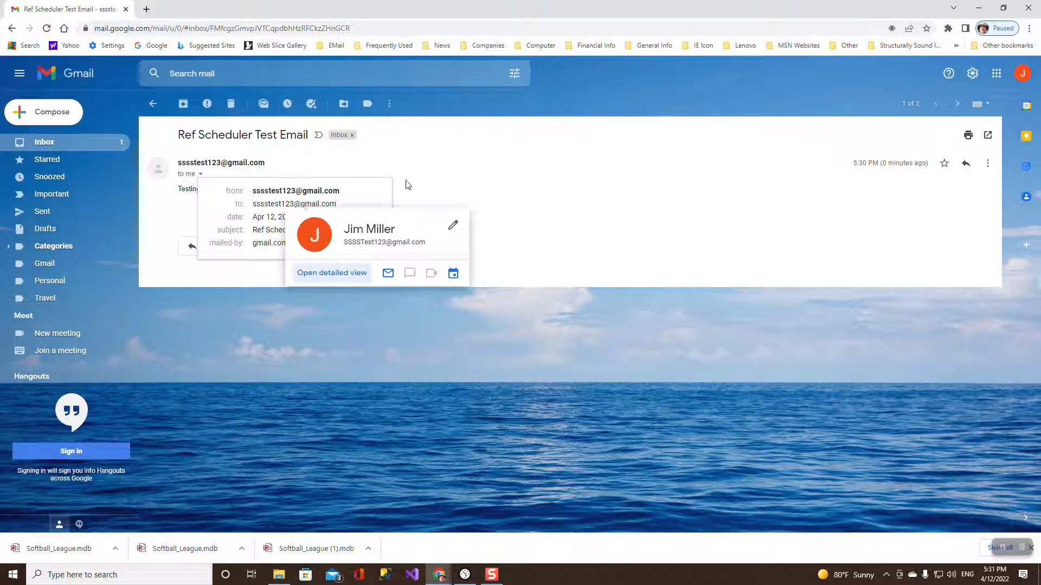
pyautogui.click(387, 155)
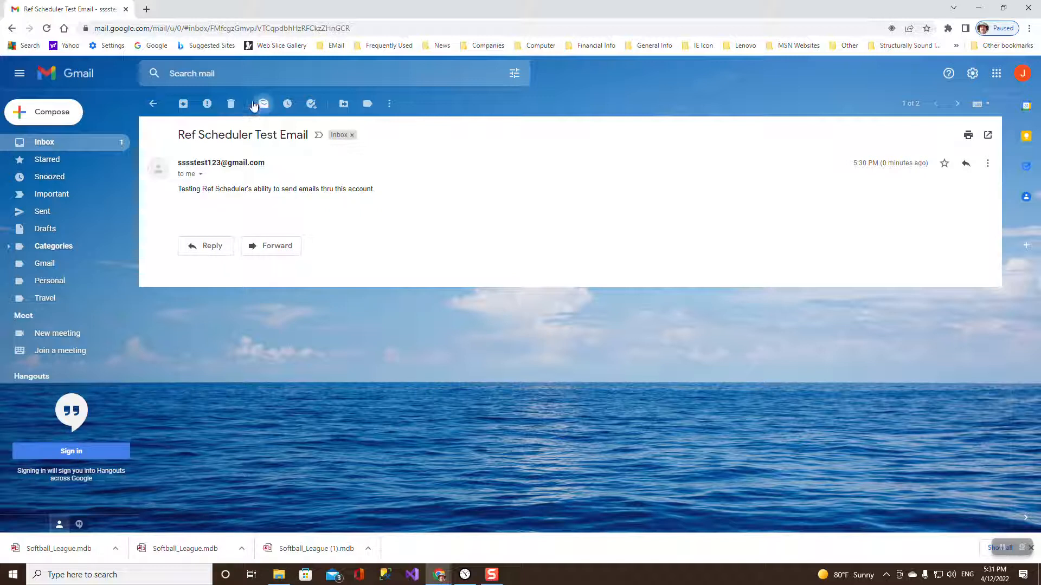
pyautogui.click(231, 103)
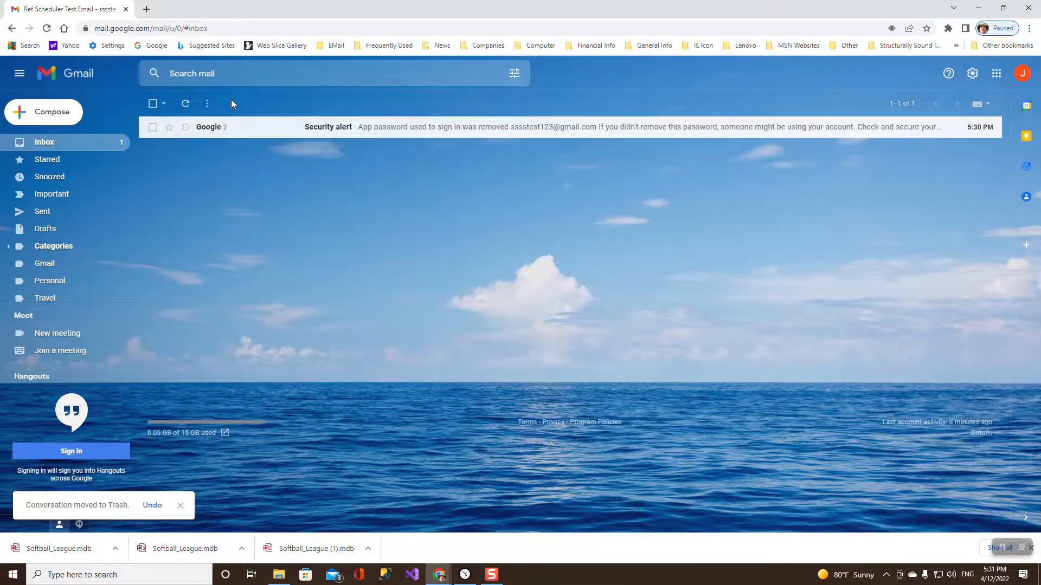
# Delete the Security alert email and return to Ref Scheduler.
pyautogui.click(351, 129)
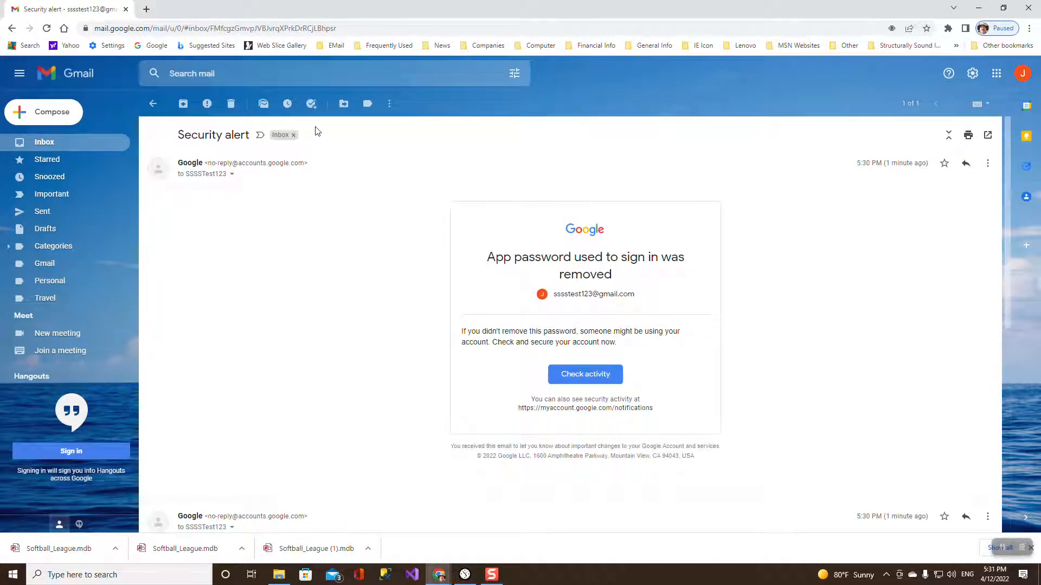
pyautogui.click(232, 104)
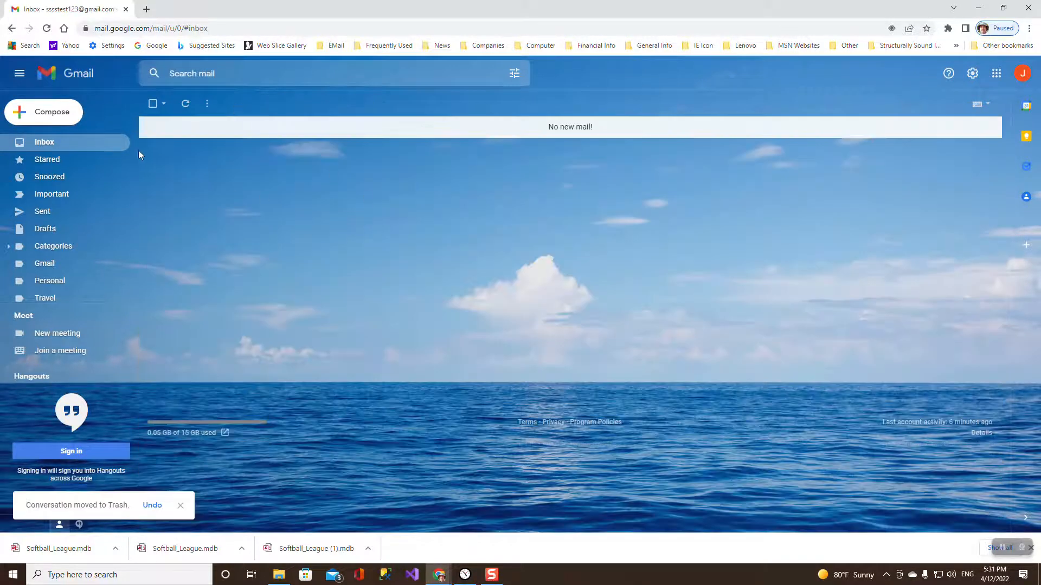
pyautogui.moveTo(441, 580)
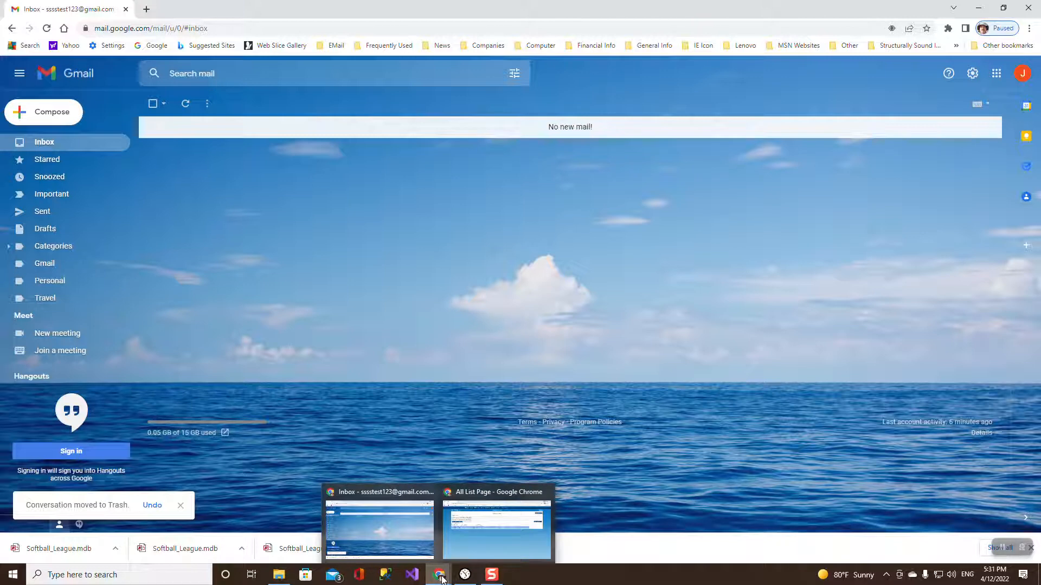
pyautogui.click(464, 574)
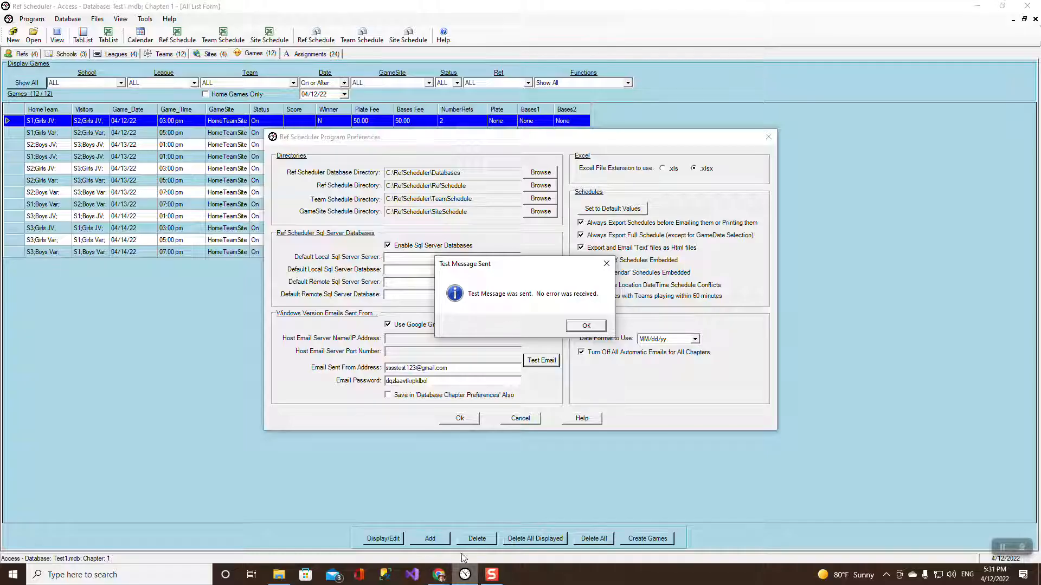
# Dismiss Test Message Sent, close Program Preferences with Ok, and show the Refs list.
pyautogui.click(582, 327)
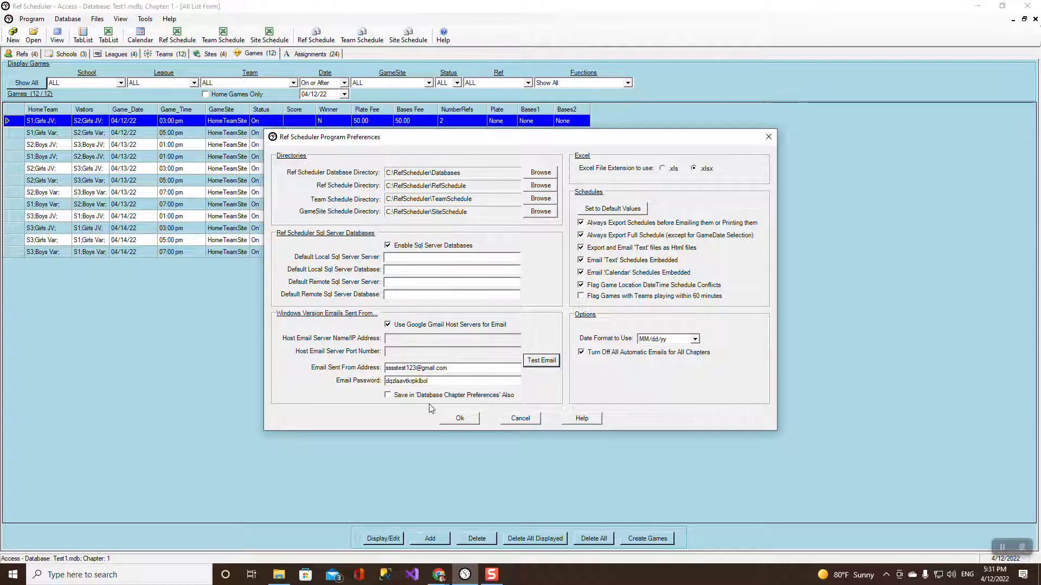
pyautogui.click(459, 420)
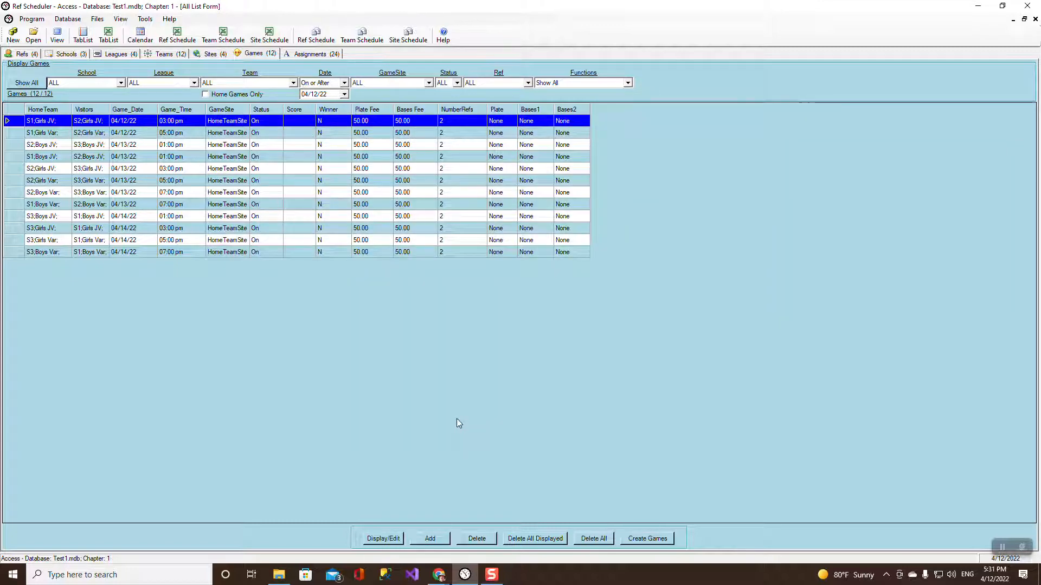
pyautogui.click(23, 54)
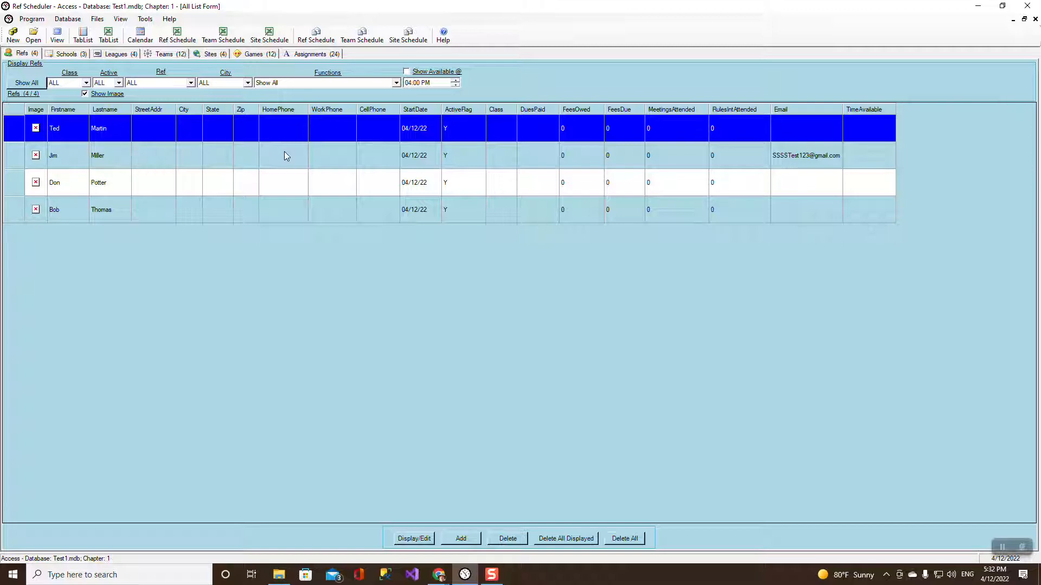
# Make the second ref the assigner, and save internet passwords for the second and first refs.
pyautogui.doubleClick(9, 157)
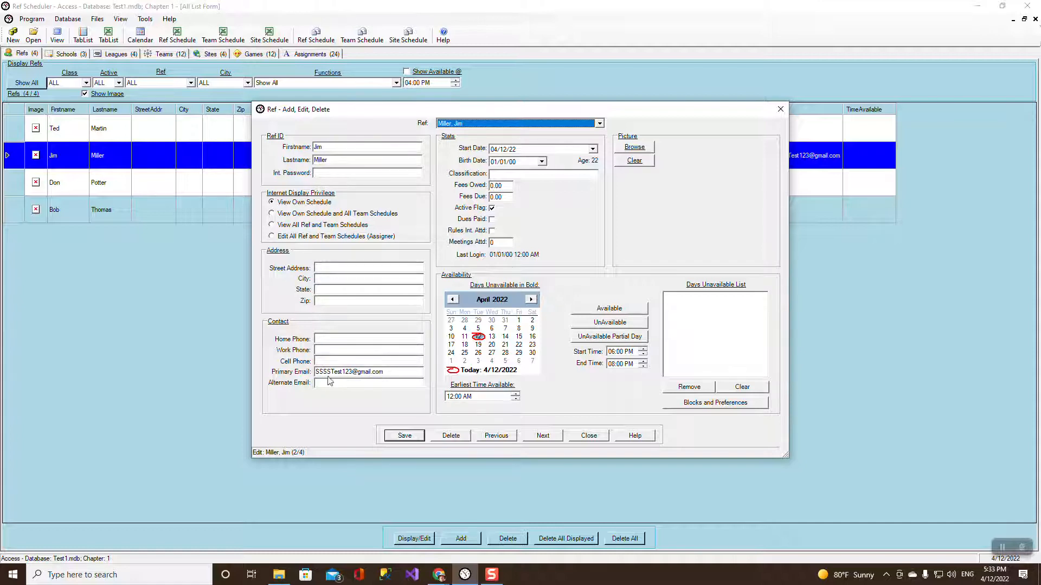
pyautogui.click(273, 238)
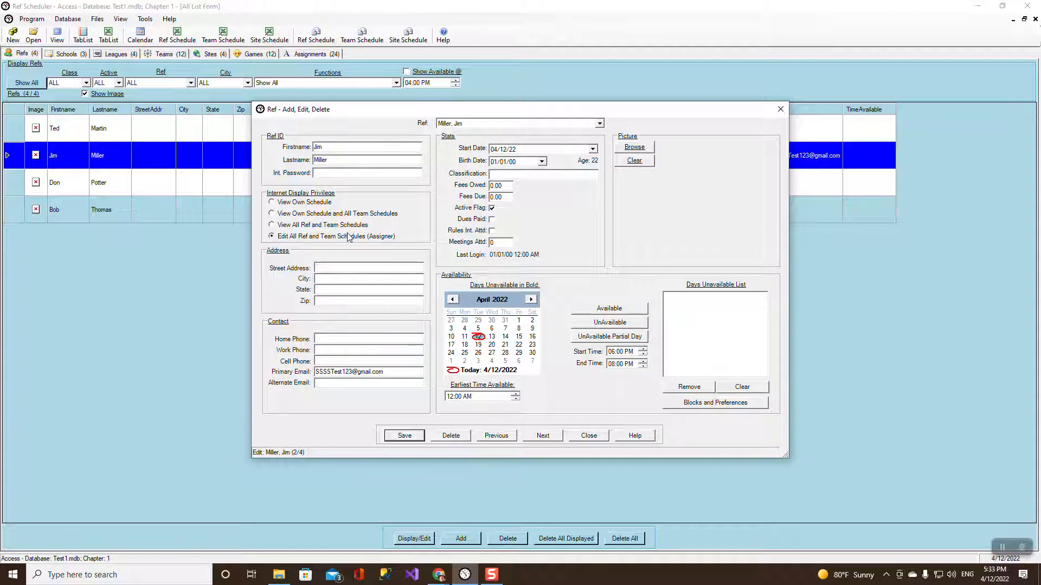
pyautogui.click(322, 173)
pyautogui.click(411, 440)
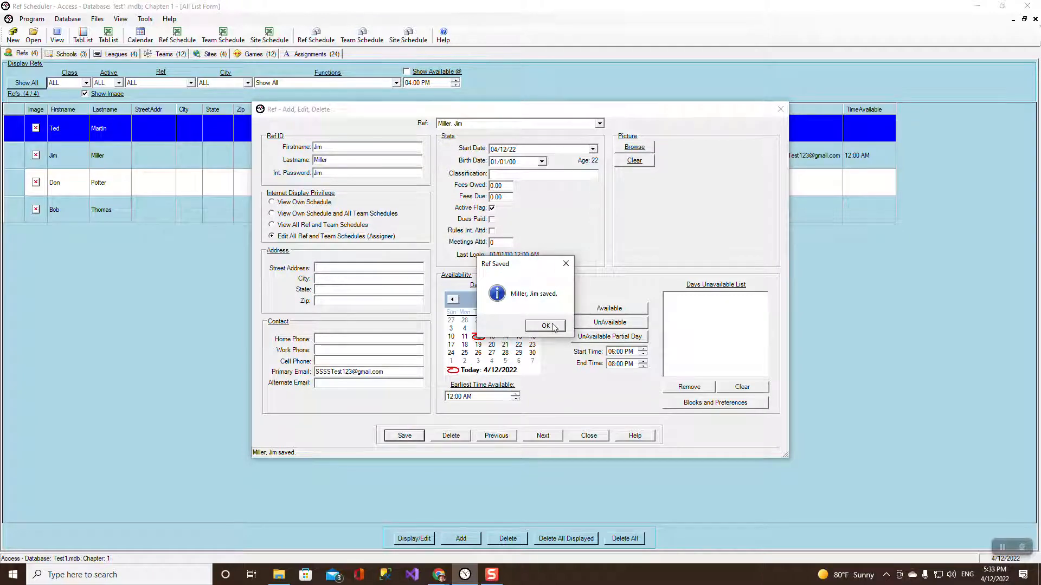
pyautogui.click(546, 325)
pyautogui.click(599, 124)
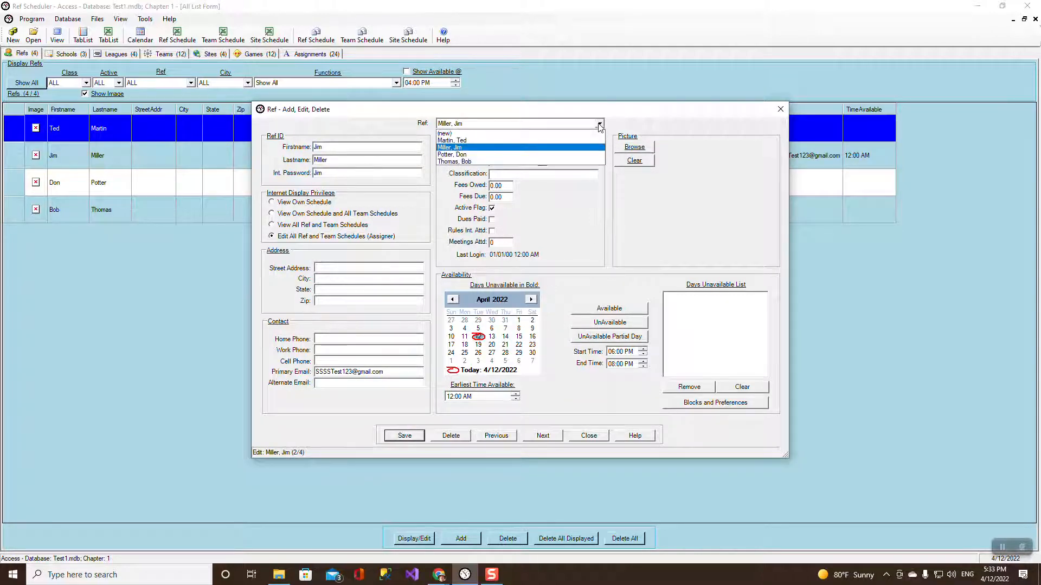
pyautogui.click(490, 145)
pyautogui.click(342, 172)
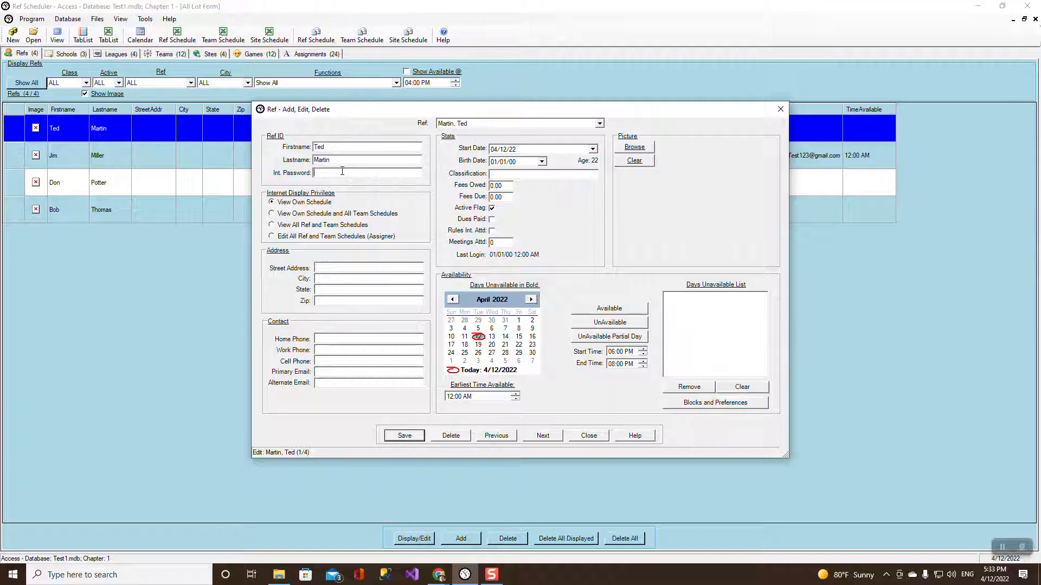
pyautogui.click(407, 436)
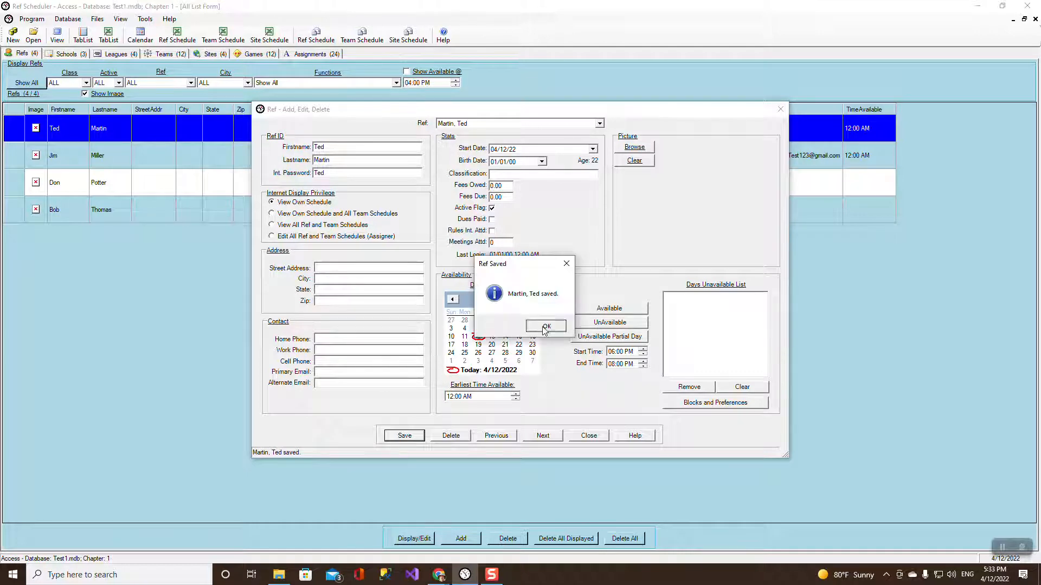
pyautogui.click(546, 326)
# Save internet passwords for the third and fourth refs, then close the Ref edit form.
pyautogui.click(599, 123)
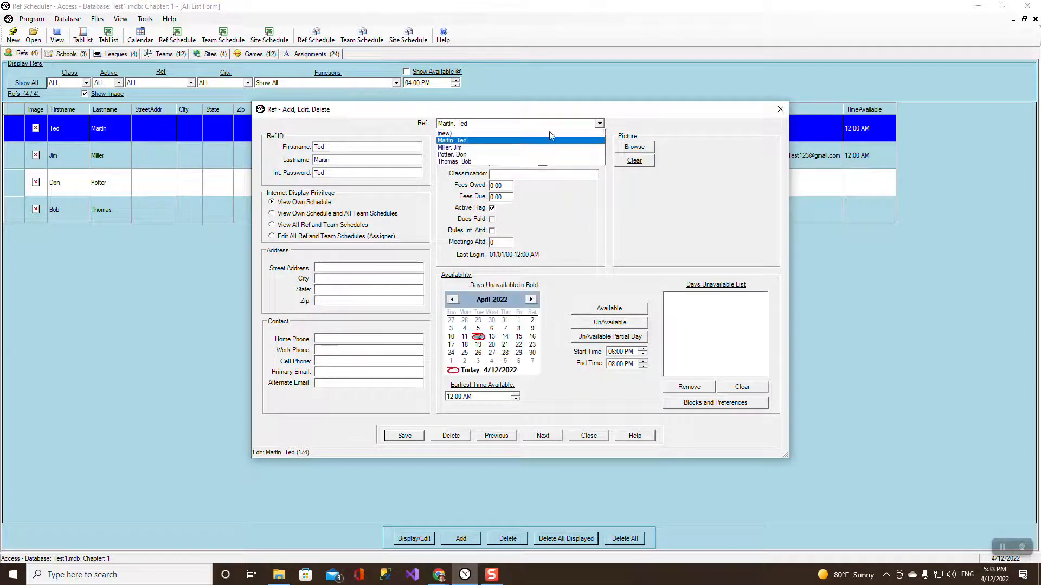
pyautogui.click(484, 154)
pyautogui.click(352, 174)
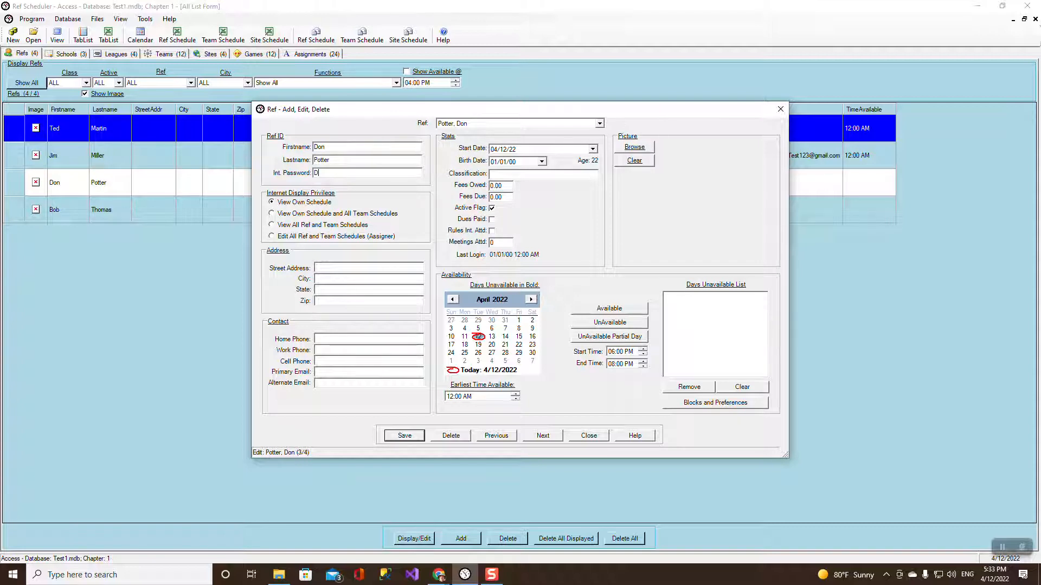
pyautogui.click(401, 435)
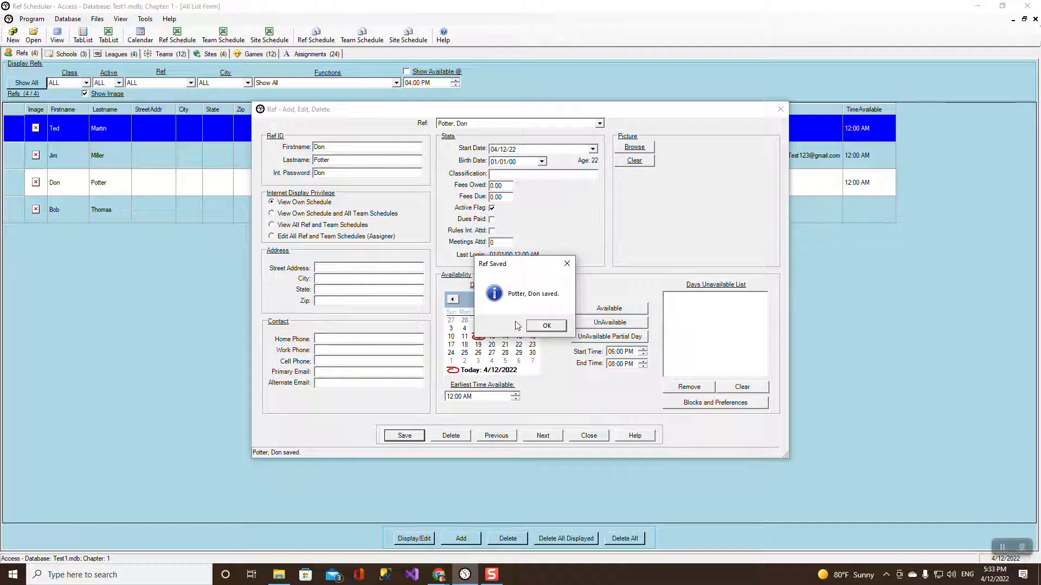
pyautogui.click(544, 326)
pyautogui.click(598, 124)
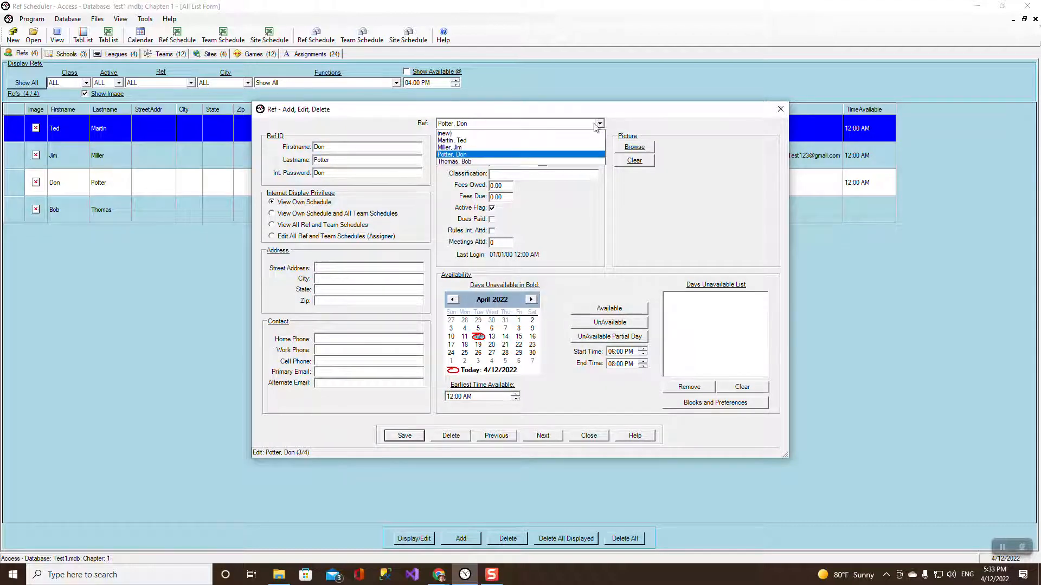
pyautogui.click(455, 162)
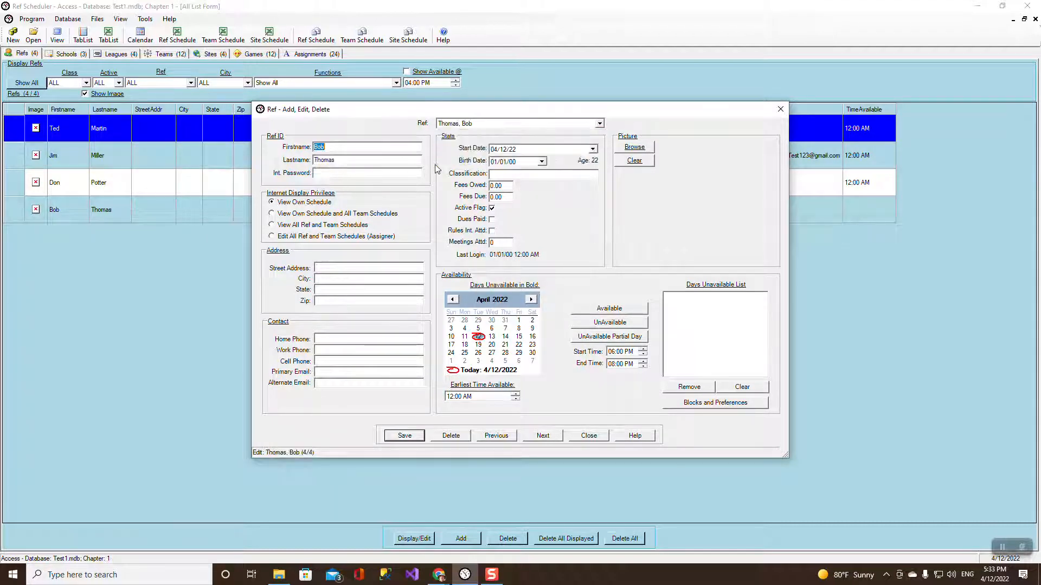
pyautogui.click(361, 173)
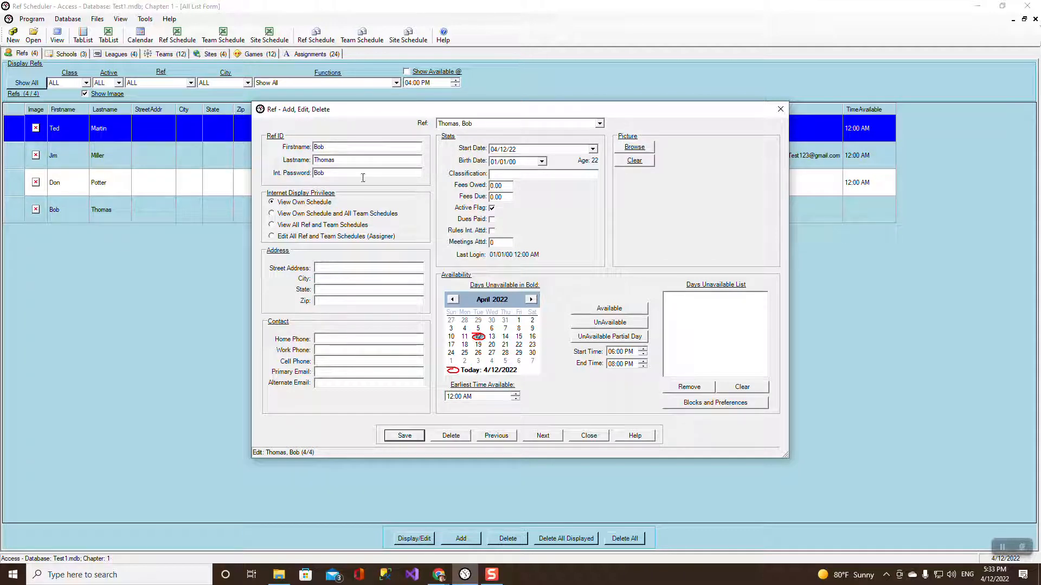
pyautogui.click(404, 436)
pyautogui.click(557, 329)
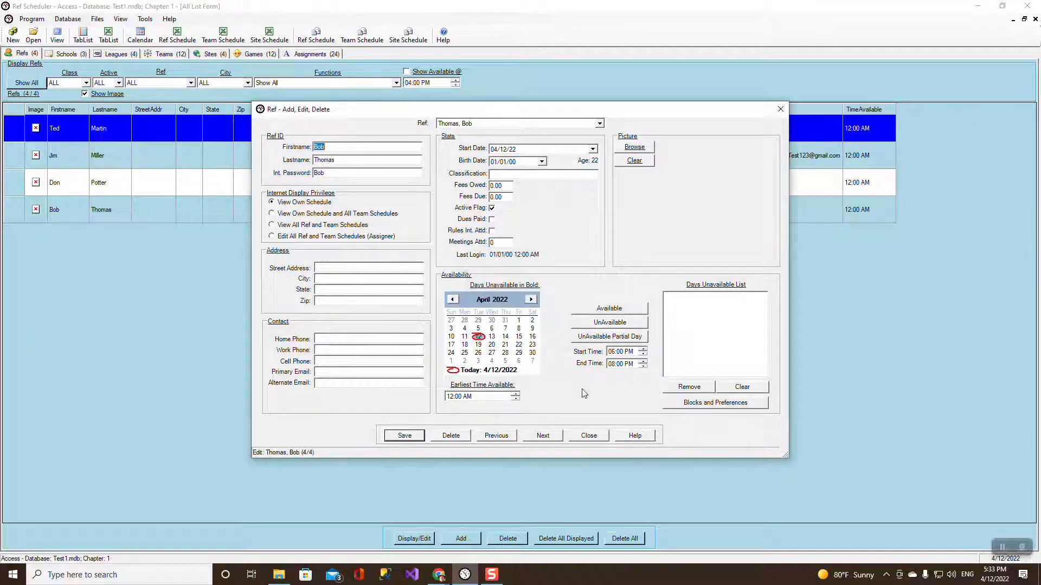
pyautogui.click(594, 436)
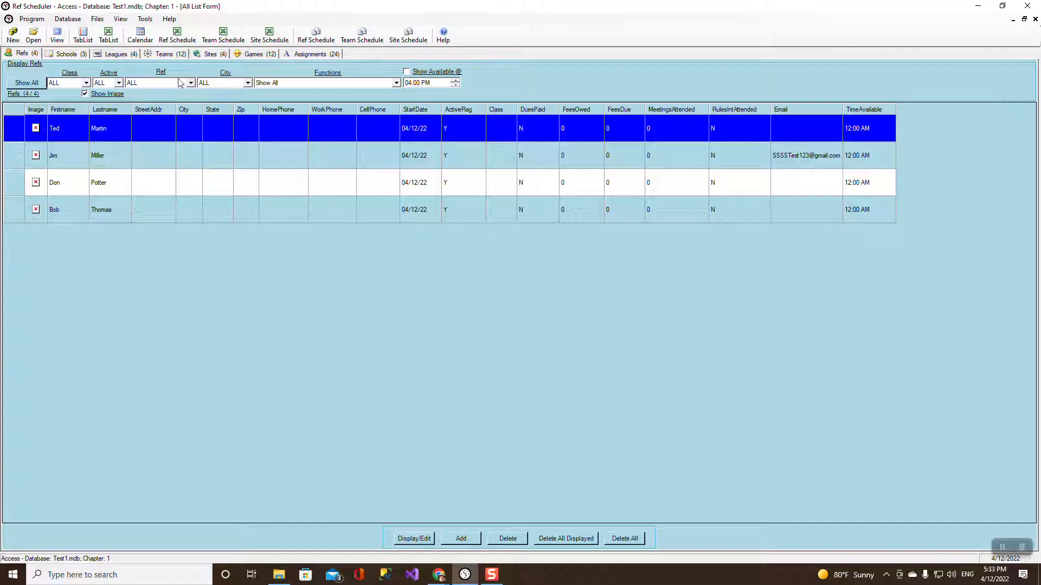
# Email the text ref schedule to the second ref, completing 1 of 1 schedules.
pyautogui.click(99, 21)
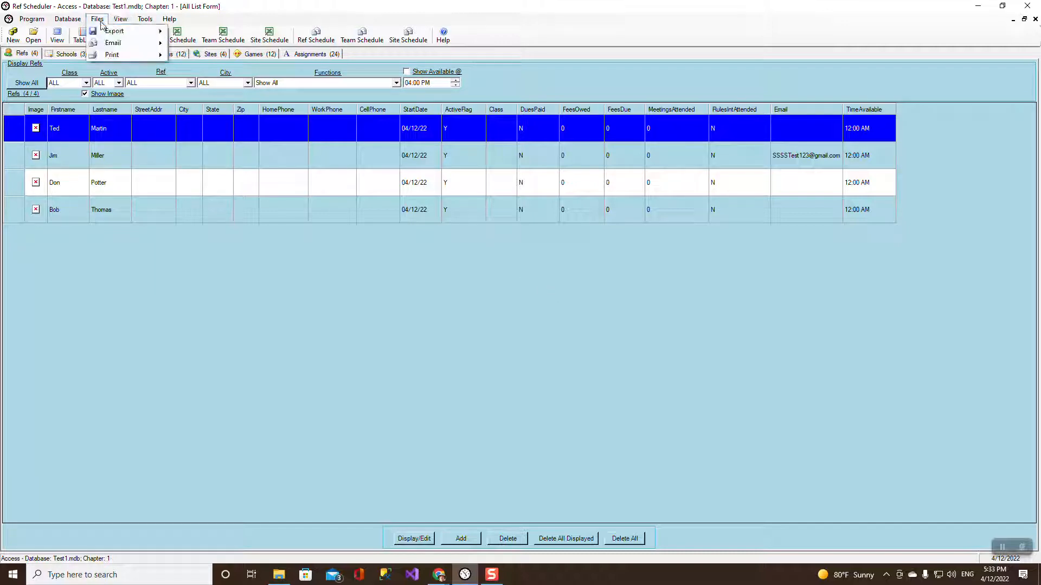
pyautogui.moveTo(114, 43)
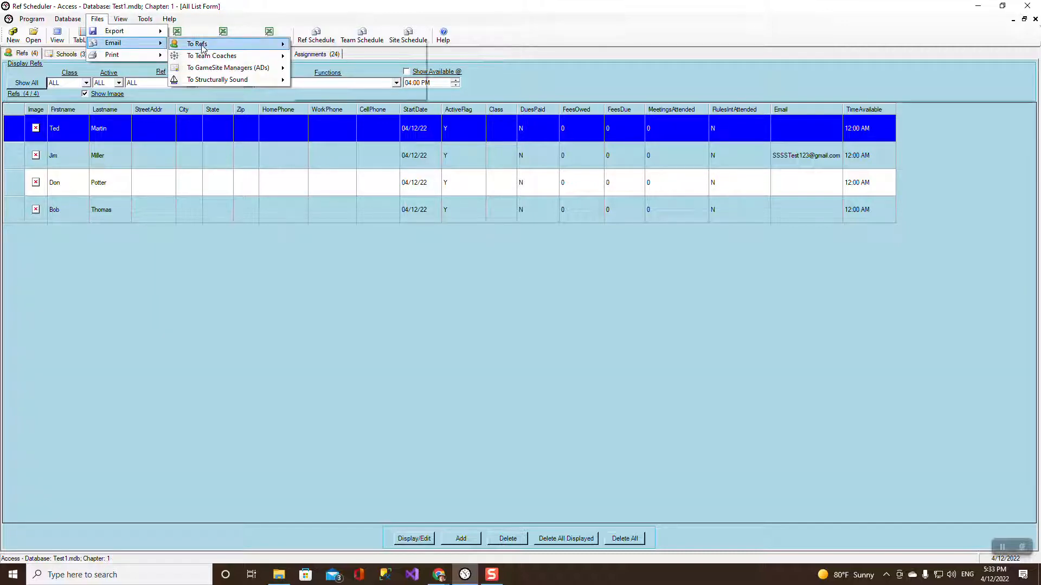
pyautogui.moveTo(201, 48)
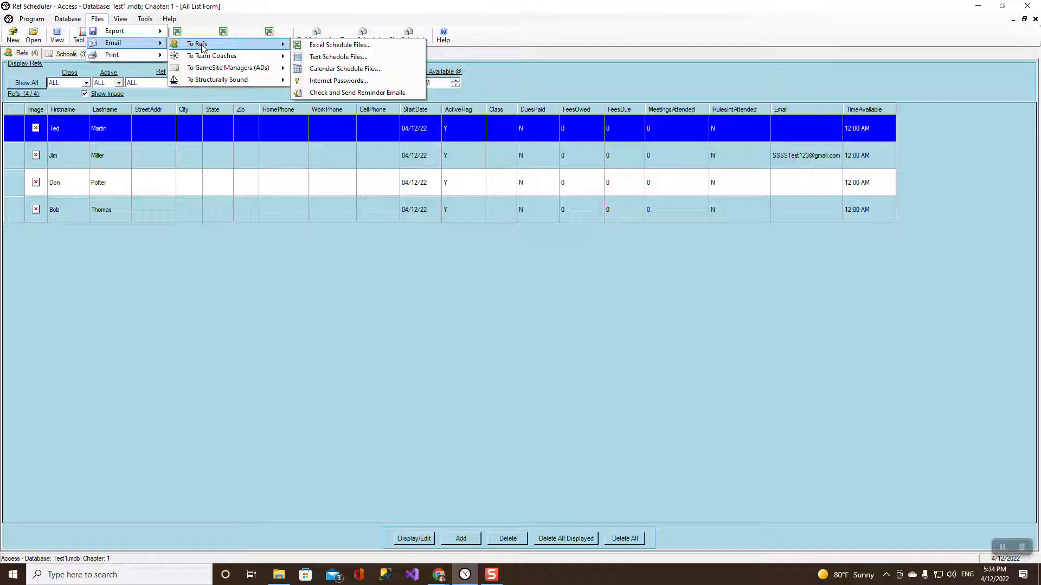
pyautogui.click(327, 58)
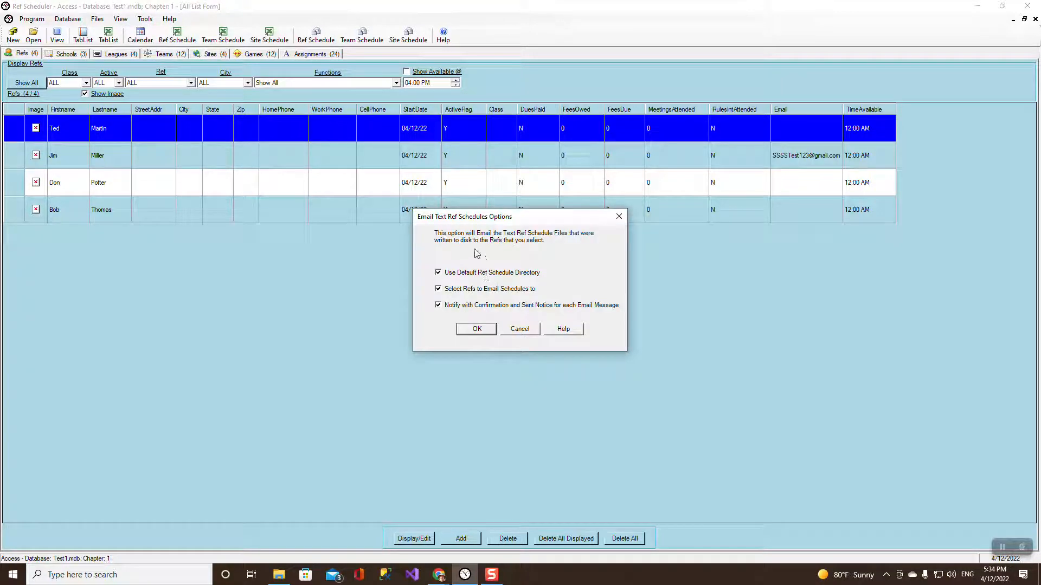
pyautogui.click(477, 329)
pyautogui.click(128, 108)
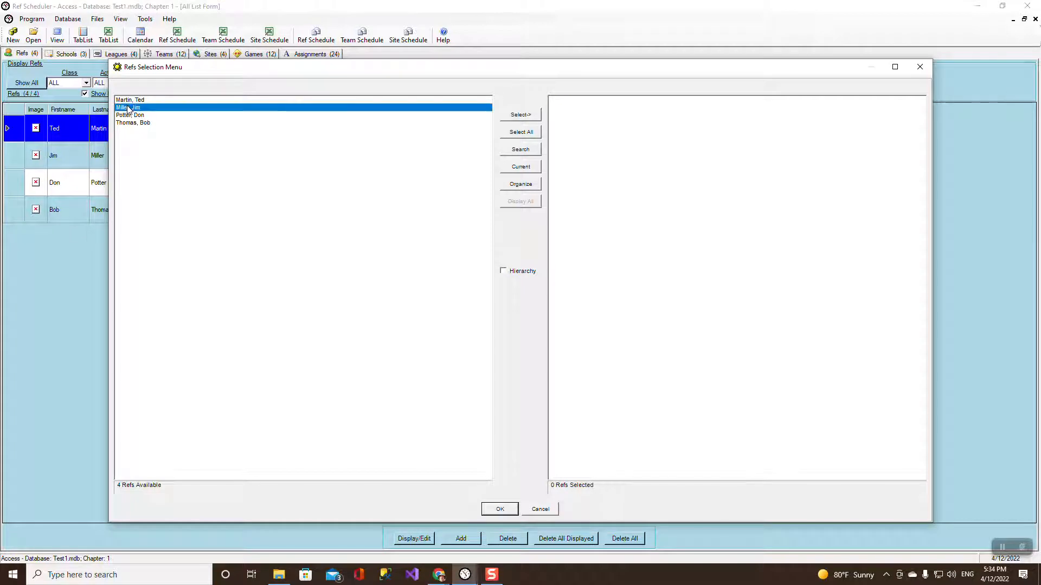
pyautogui.click(521, 115)
pyautogui.click(500, 508)
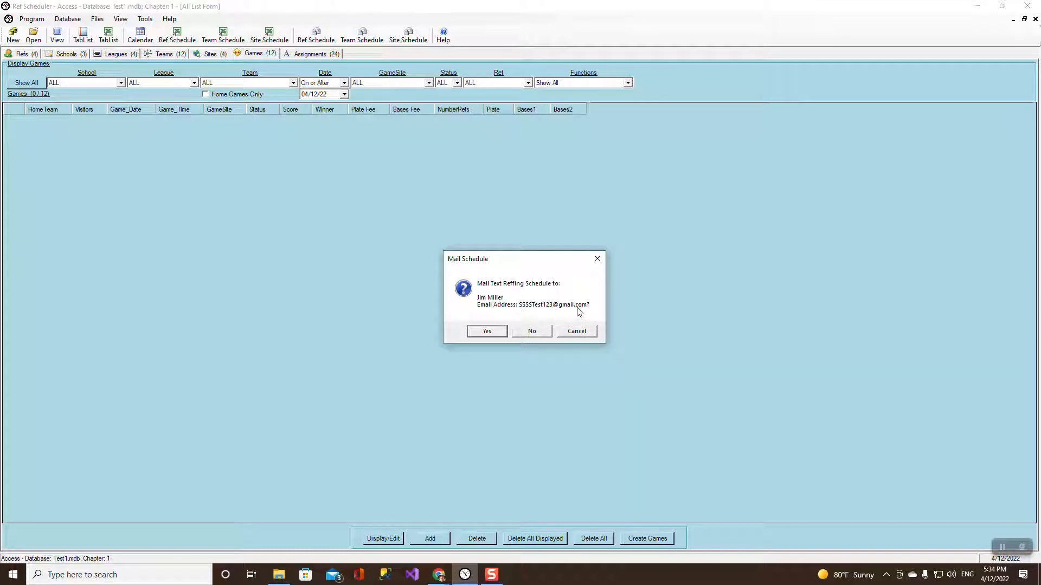
pyautogui.click(487, 331)
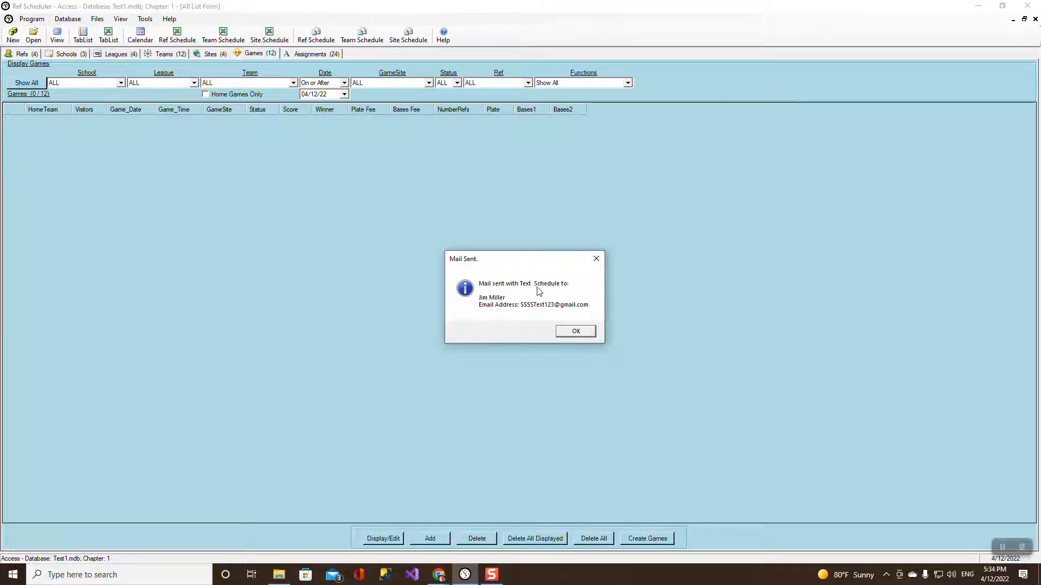
pyautogui.click(583, 334)
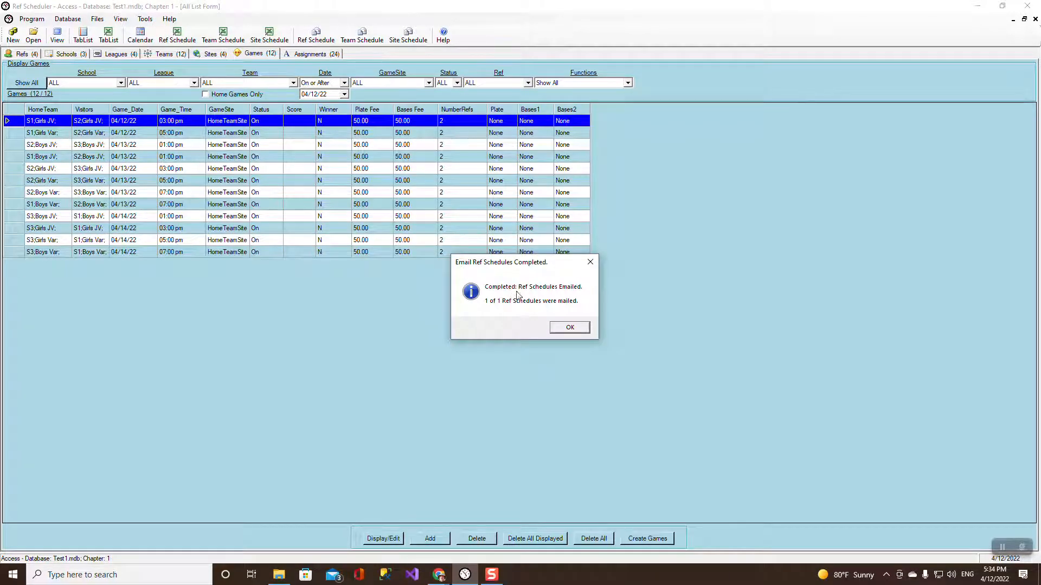
pyautogui.click(568, 328)
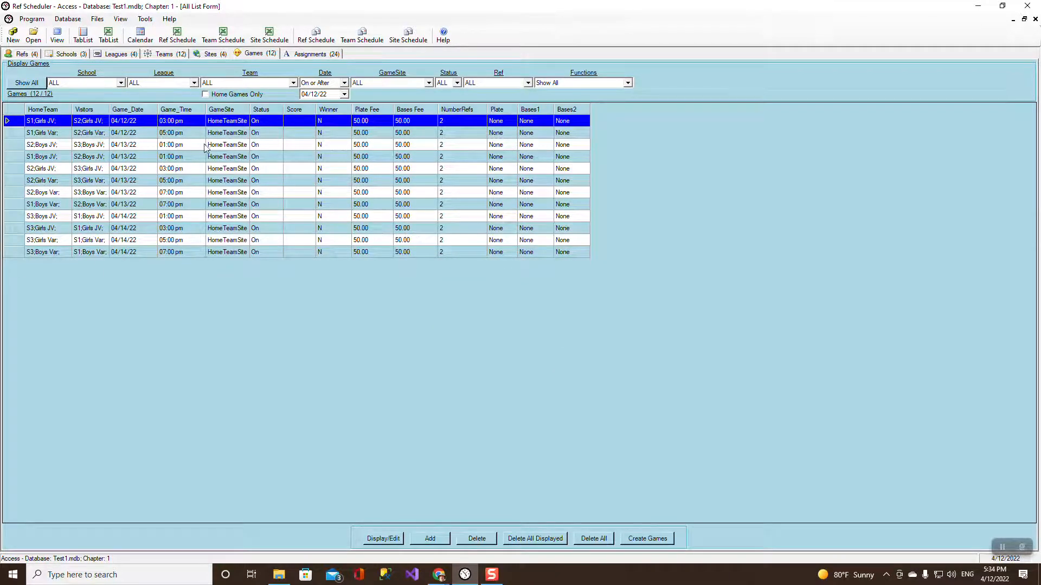
# Open Program Preferences, cancel without changes, and show the Refs list.
pyautogui.click(31, 18)
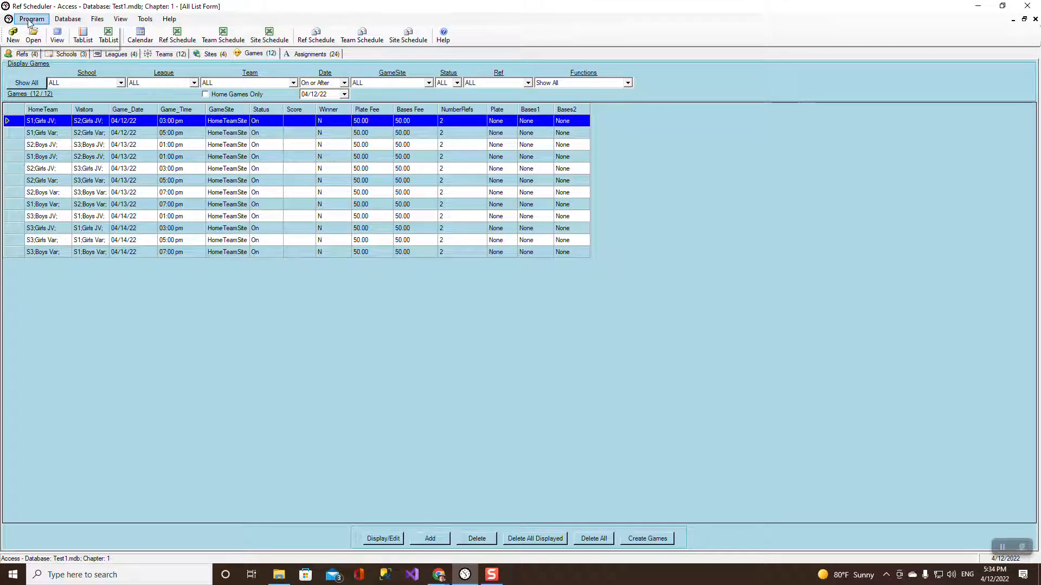
pyautogui.click(44, 30)
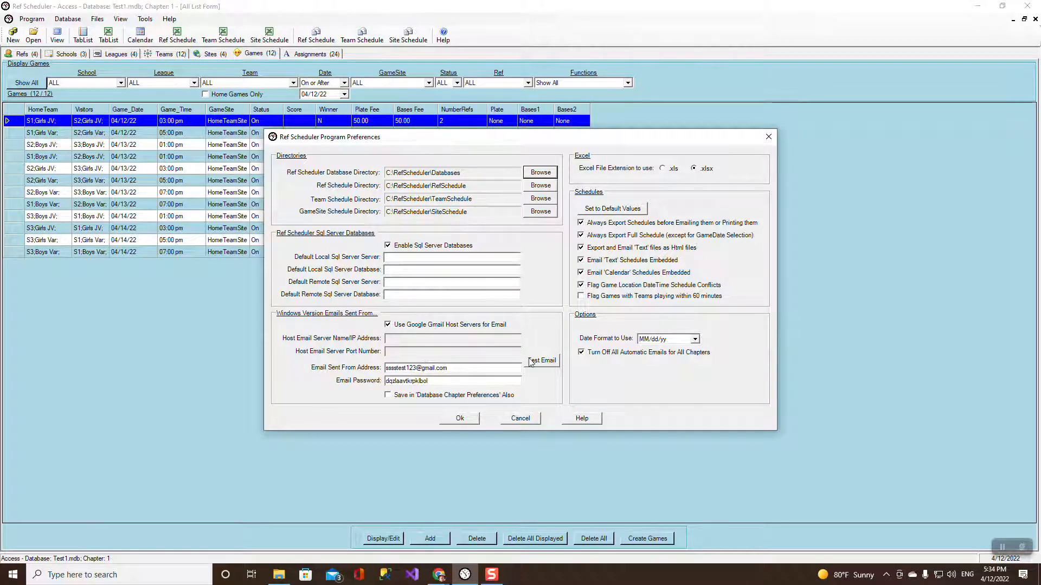
pyautogui.click(523, 419)
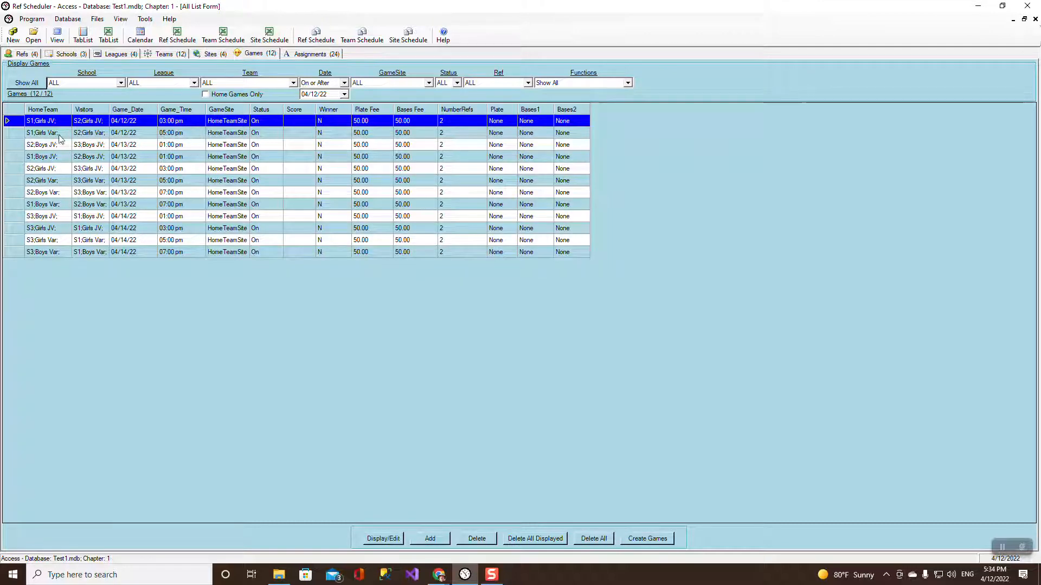
pyautogui.click(34, 55)
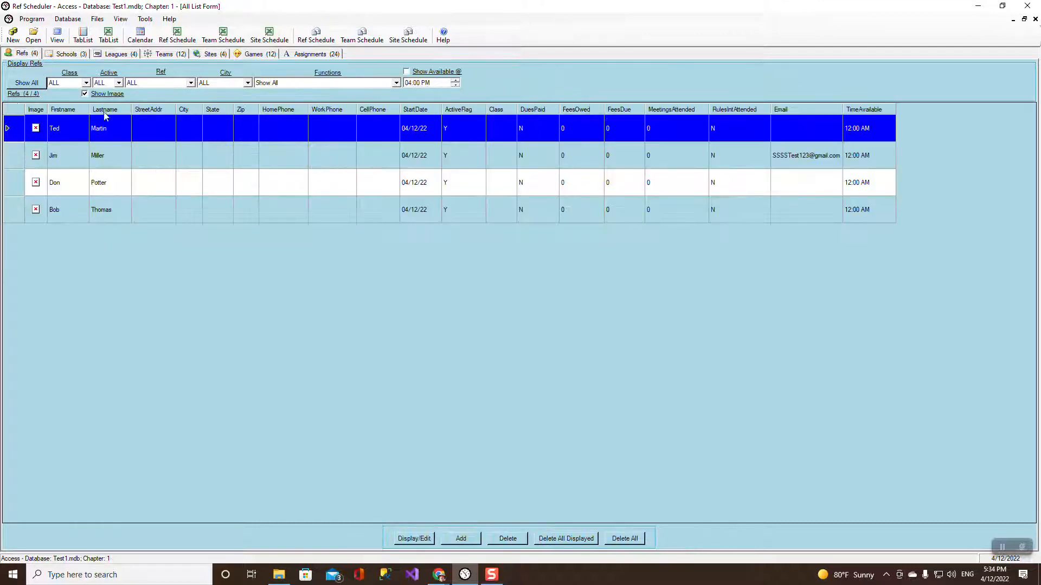
pyautogui.doubleClick(11, 156)
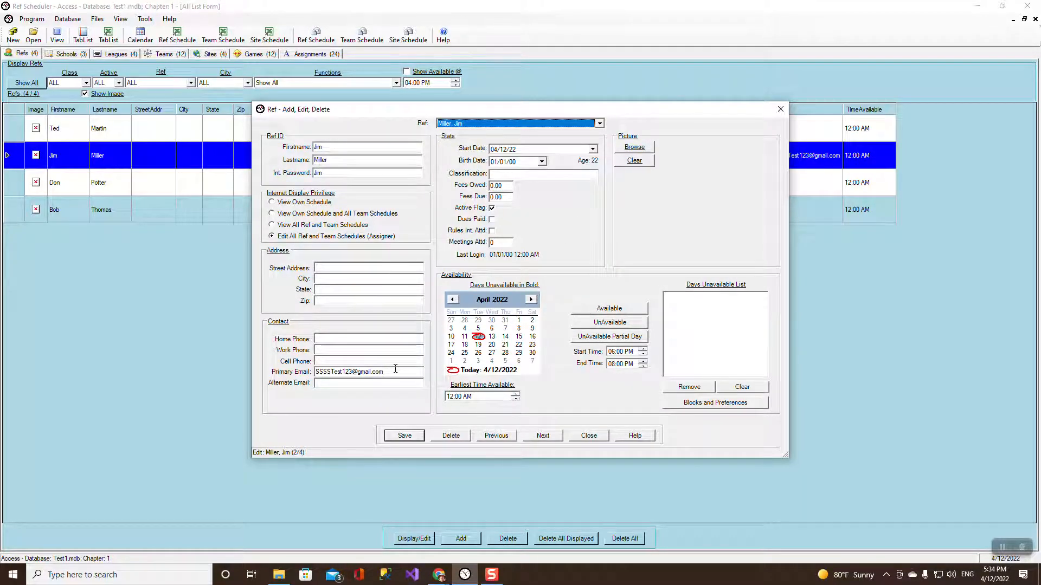
pyautogui.moveTo(393, 372); pyautogui.dragTo(314, 372)
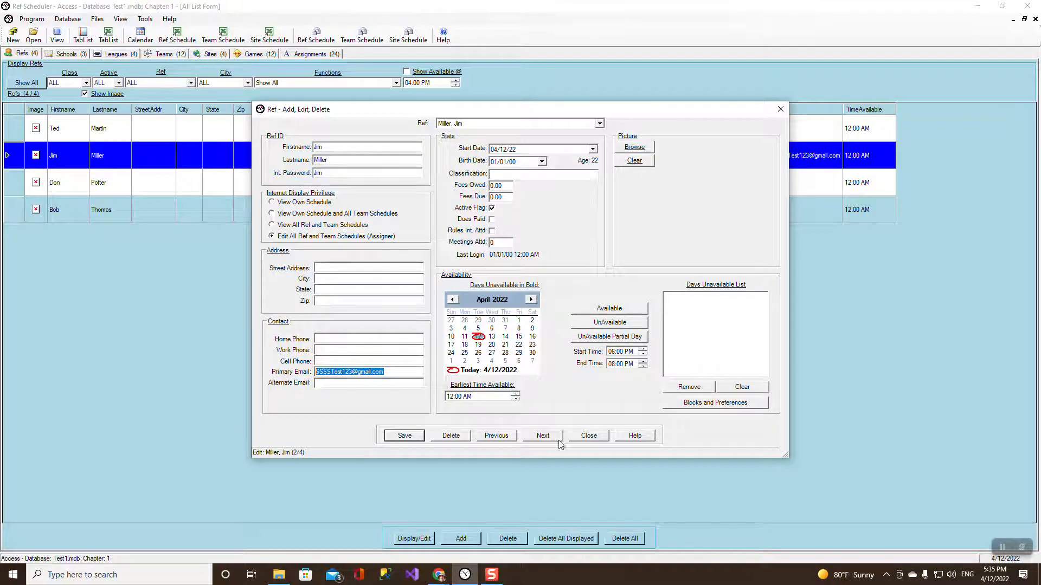
pyautogui.click(589, 437)
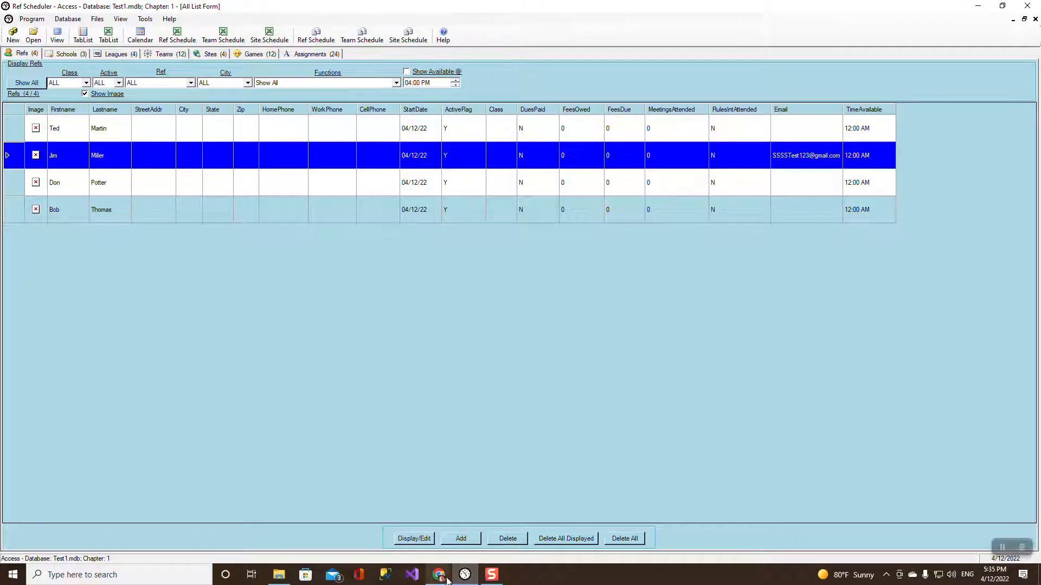
pyautogui.moveTo(443, 575)
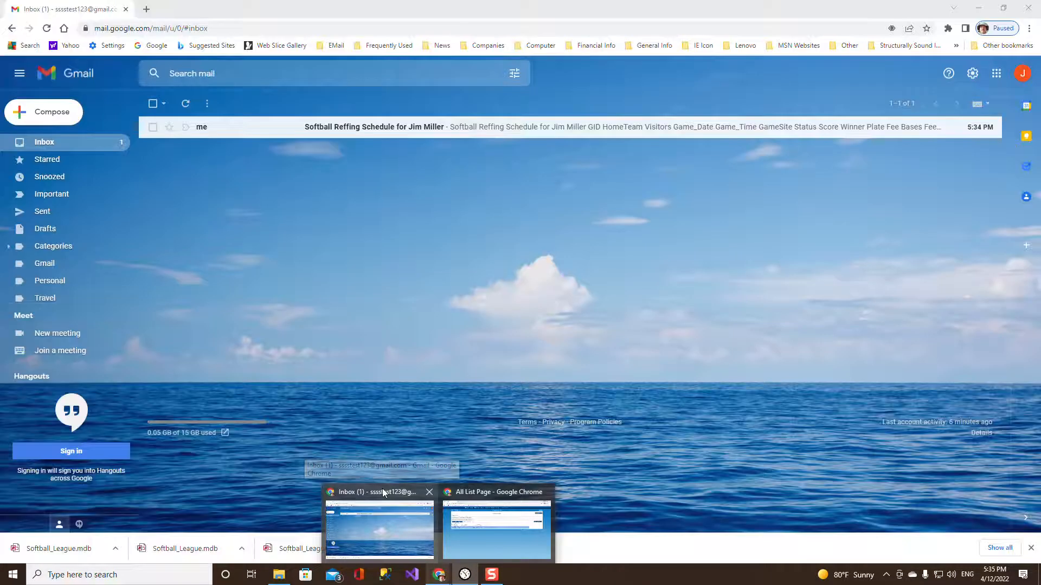
# Open the Softball Reffing Schedule email in Gmail, inspect its sender details, and delete it.
pyautogui.click(383, 493)
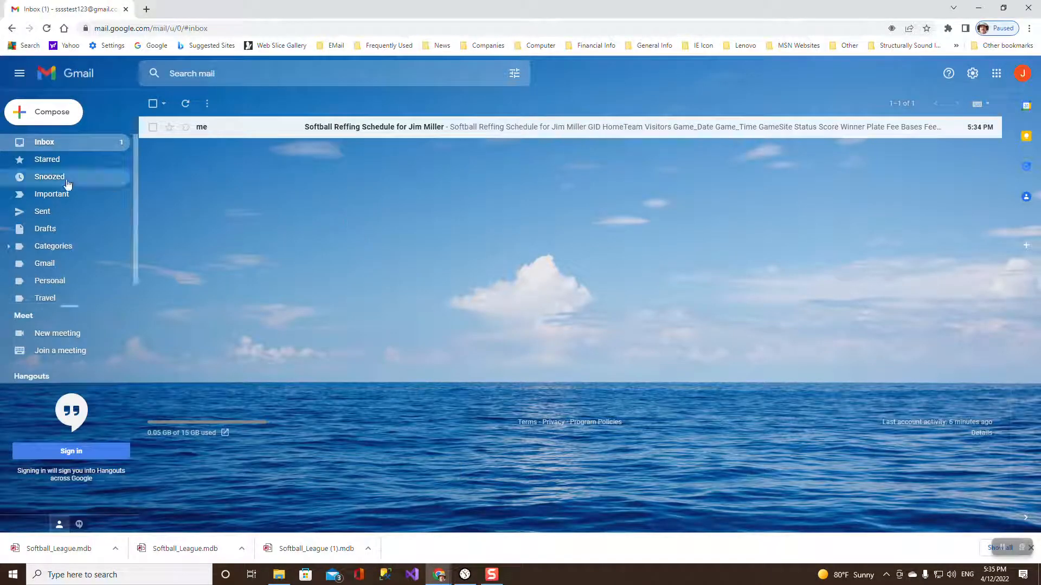
pyautogui.click(371, 127)
pyautogui.click(231, 174)
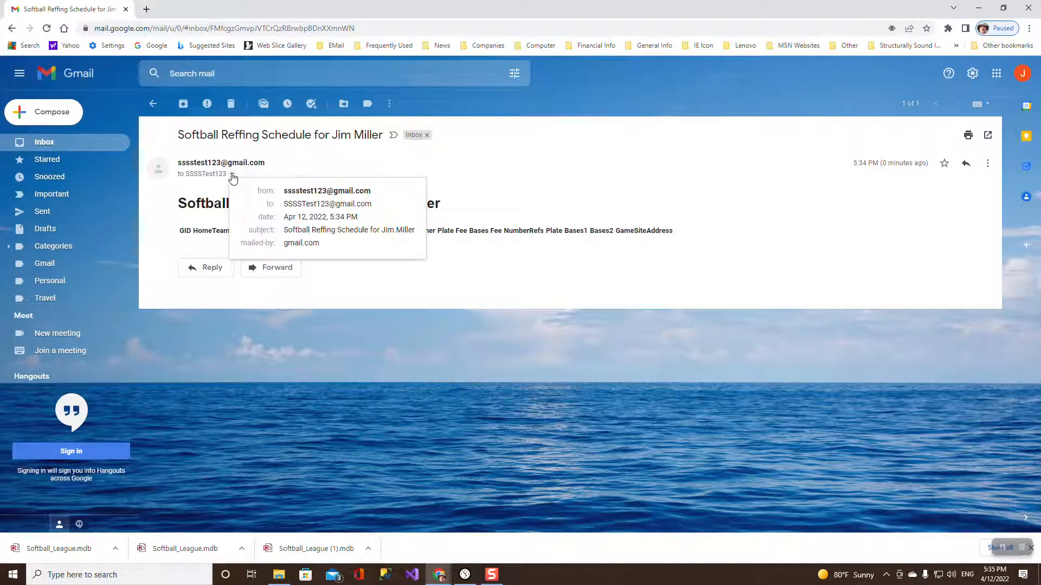
pyautogui.click(493, 179)
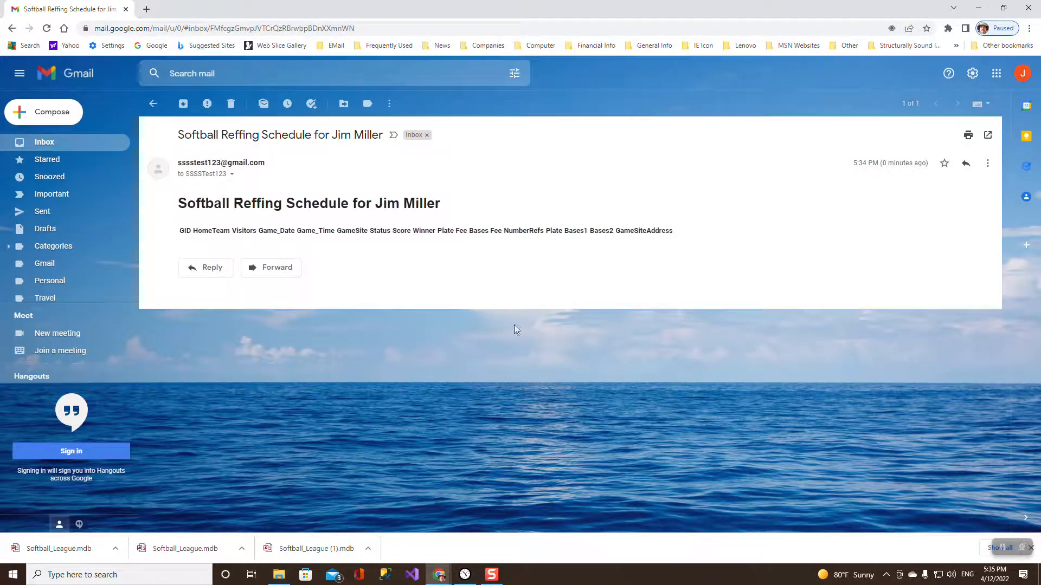
pyautogui.click(231, 104)
# Assign Plate and Bases1 refs to the 04/12/22 3:00 PM Girls JV game and save.
pyautogui.click(464, 574)
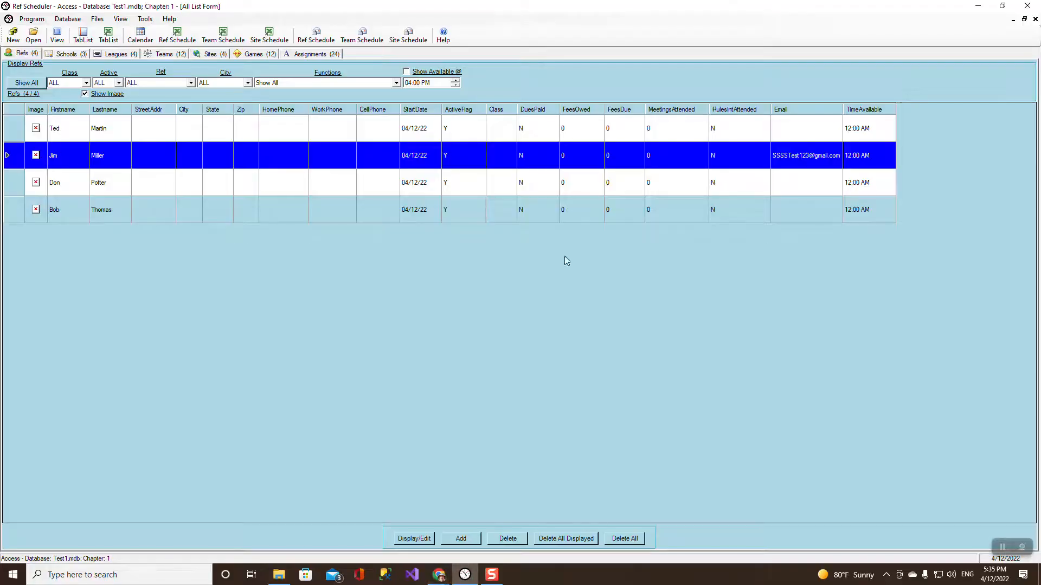
pyautogui.click(253, 54)
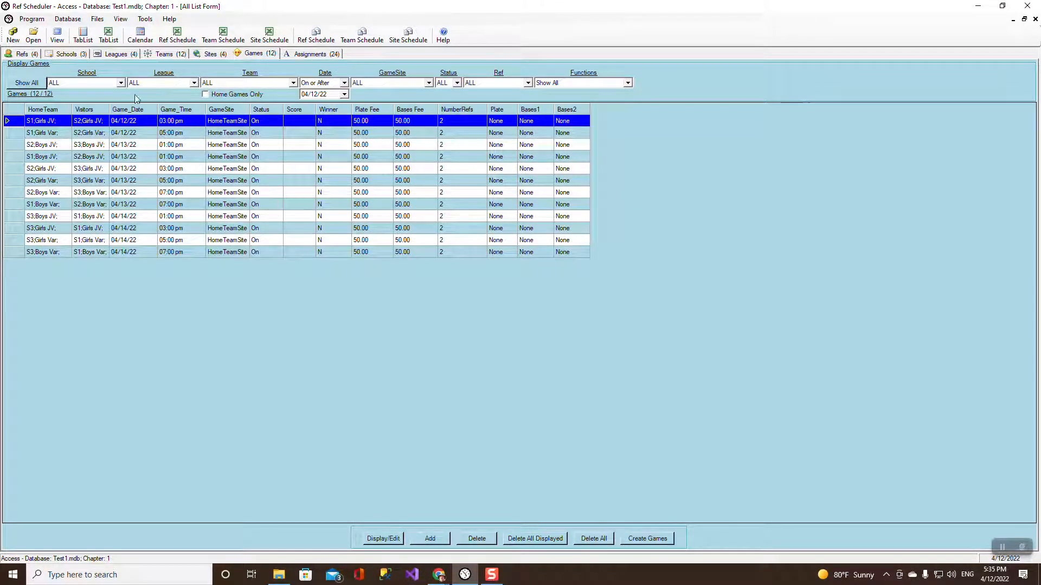
pyautogui.doubleClick(38, 123)
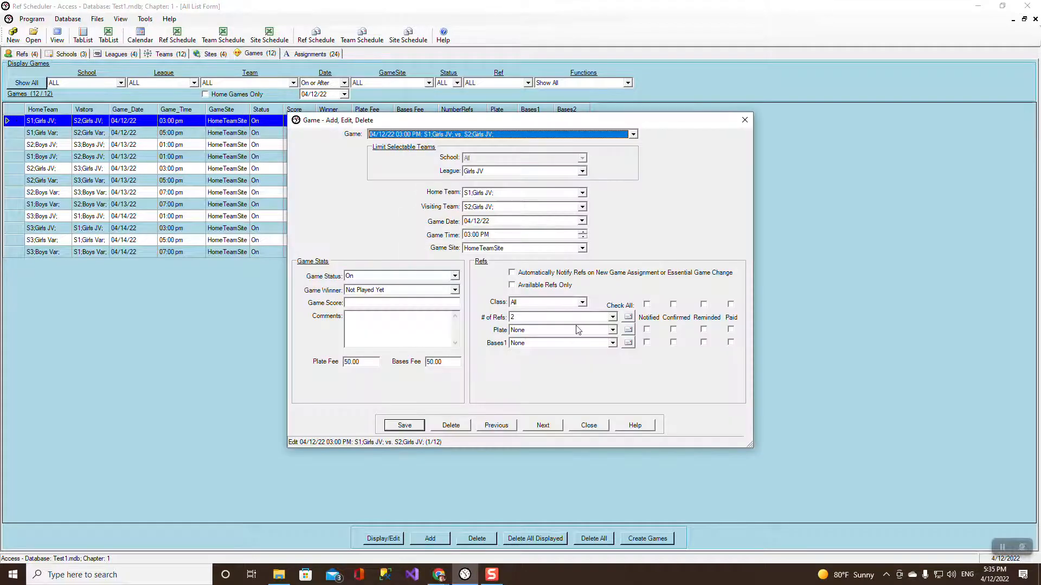
pyautogui.click(612, 330)
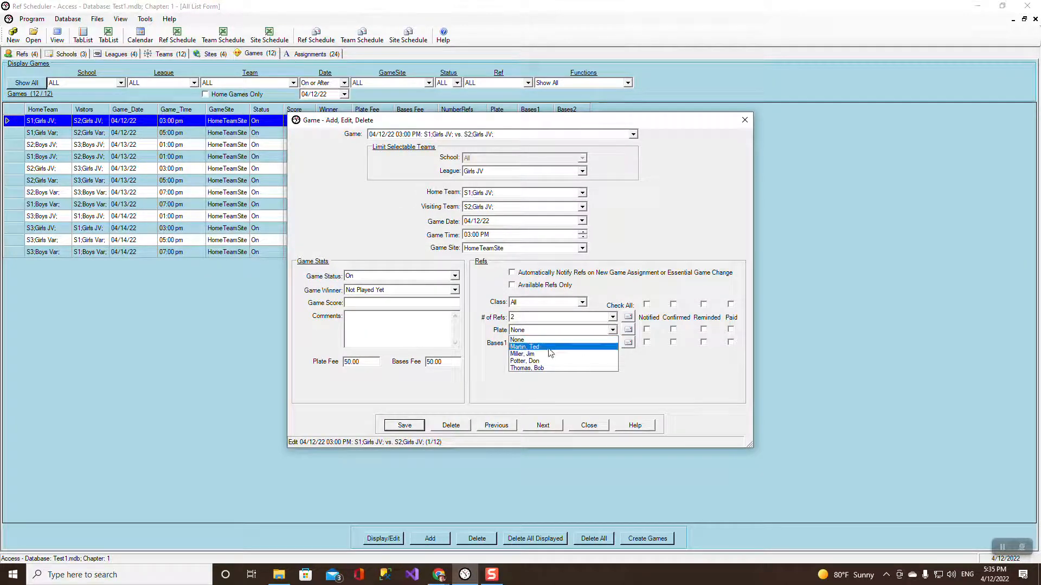
pyautogui.click(599, 356)
pyautogui.click(601, 343)
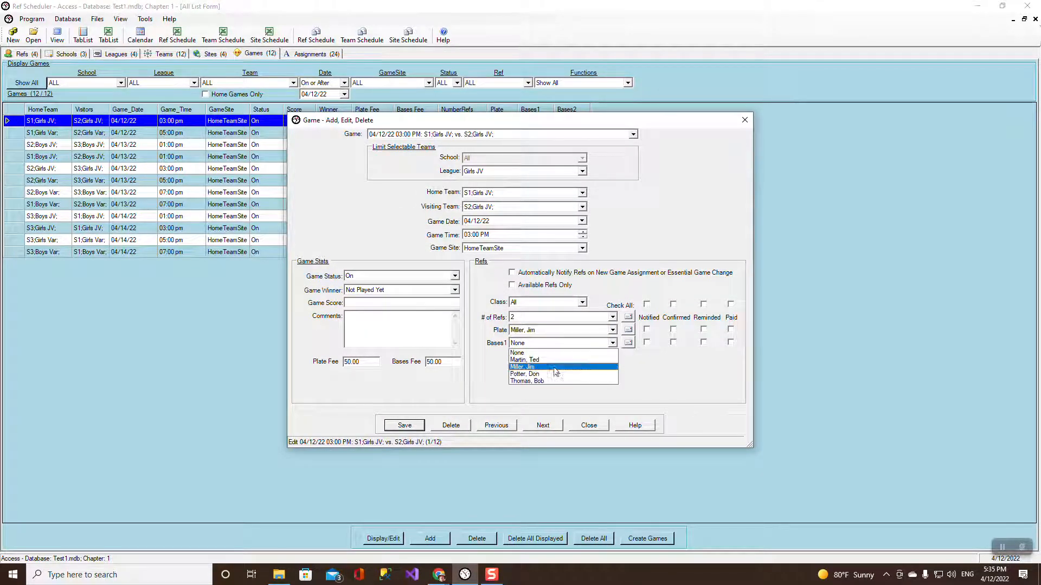
pyautogui.click(544, 374)
pyautogui.click(405, 426)
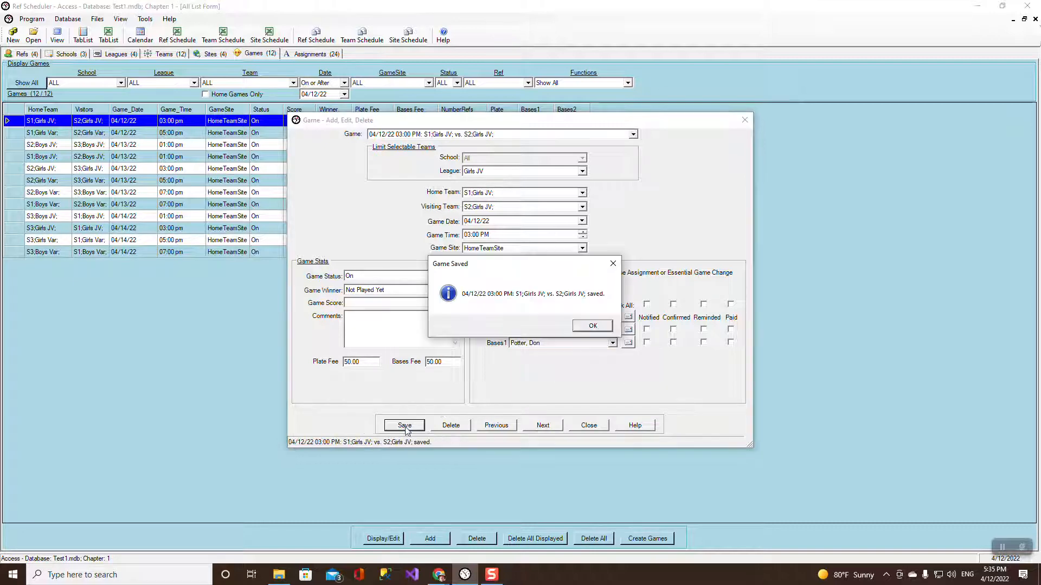
pyautogui.click(592, 325)
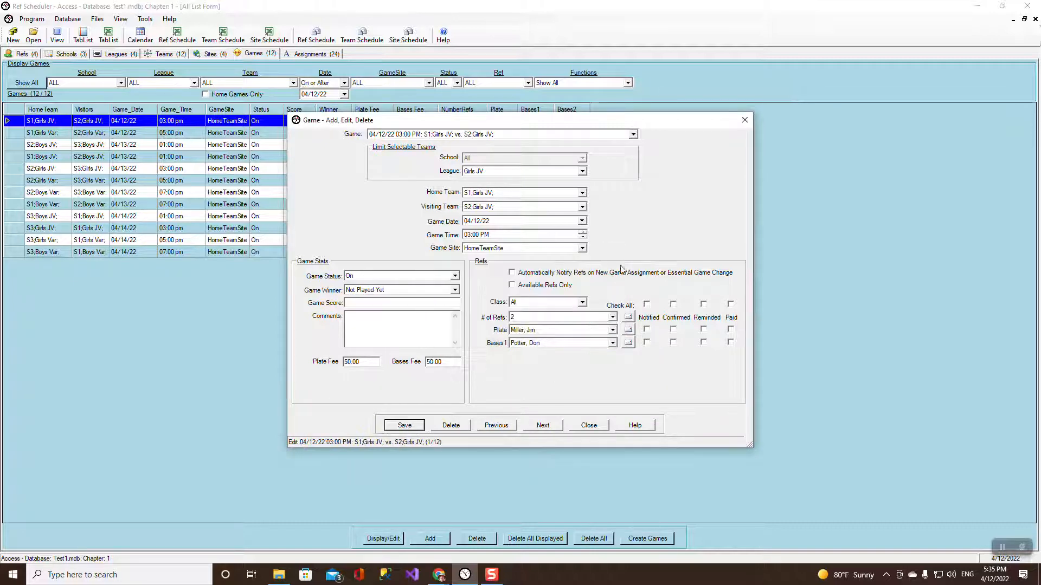
# Keep the HomeTeamSite game site, then load the 04/13/22 01:00 PM Boys JV game.
pyautogui.click(581, 248)
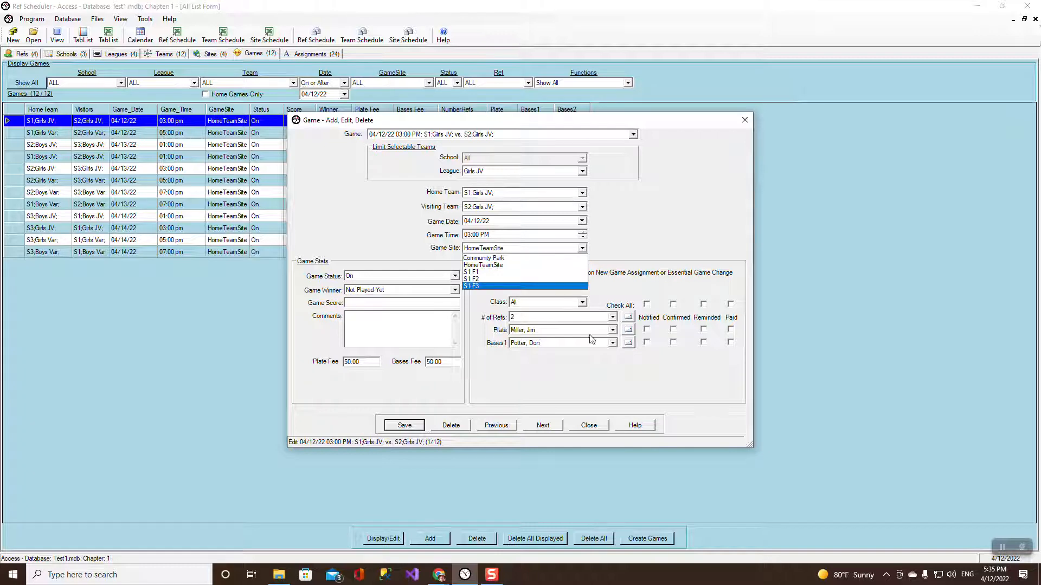
pyautogui.click(598, 432)
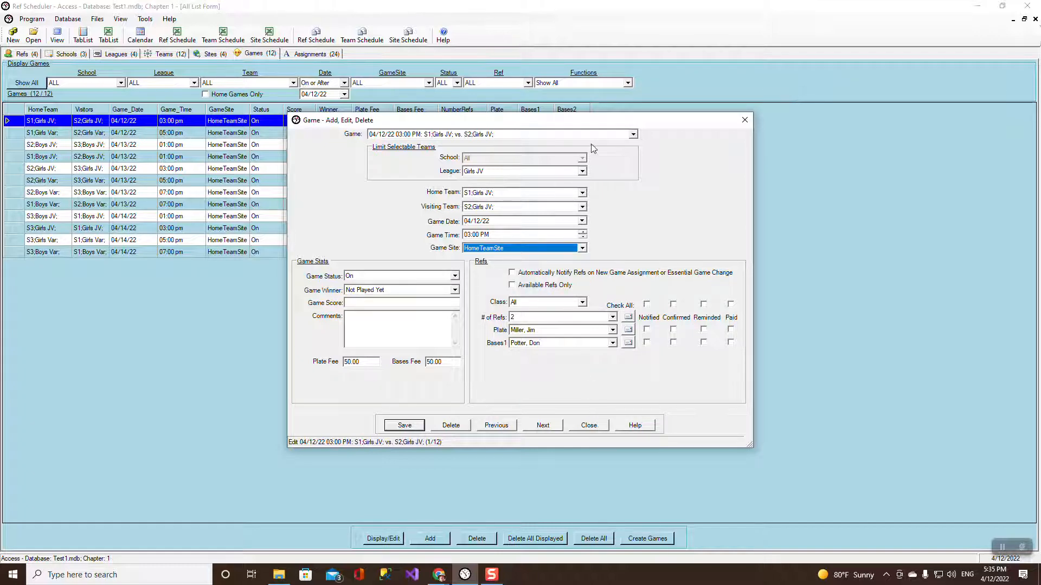
pyautogui.click(634, 135)
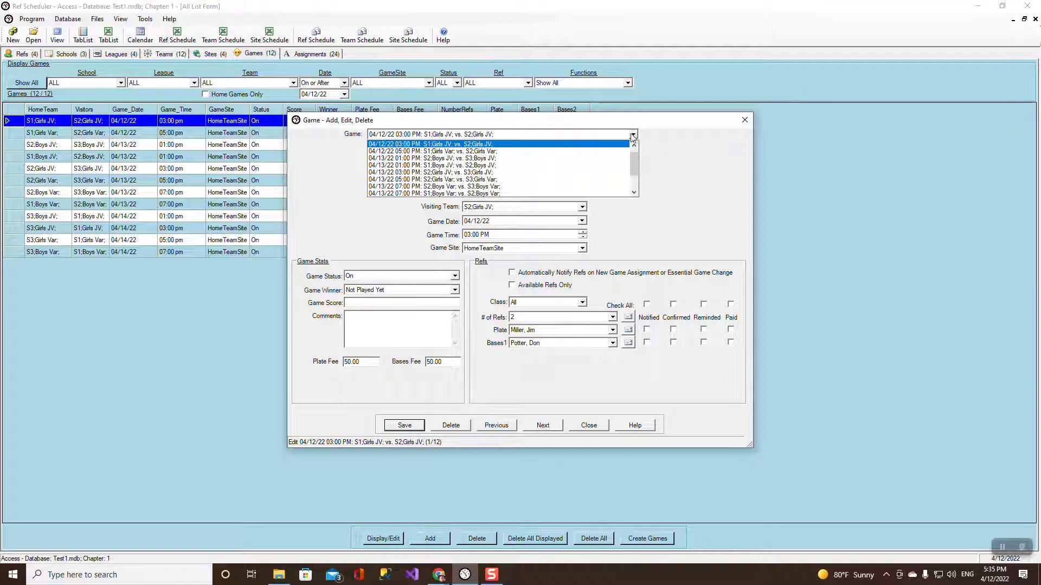
pyautogui.click(450, 159)
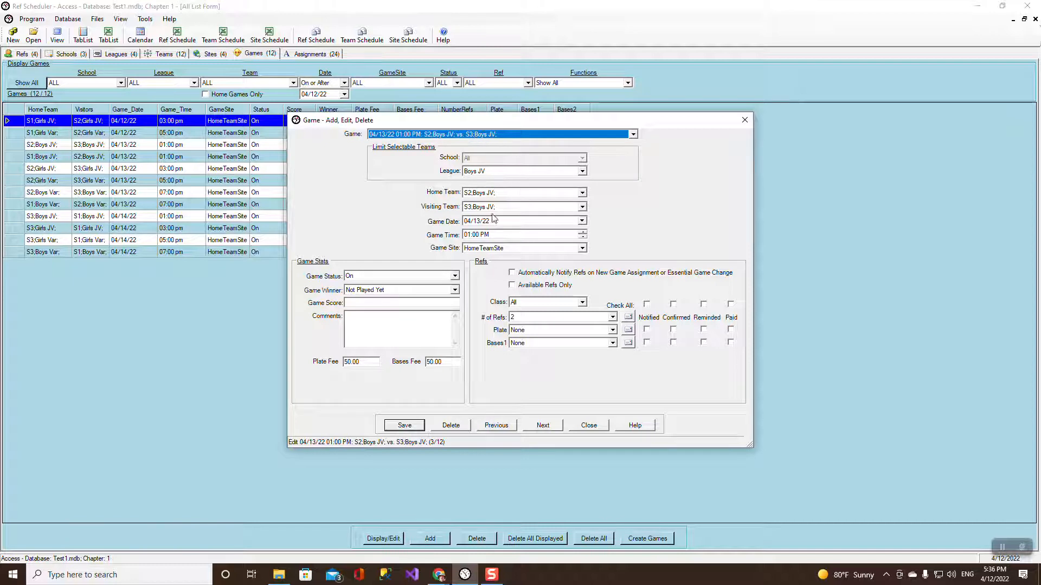
pyautogui.click(581, 248)
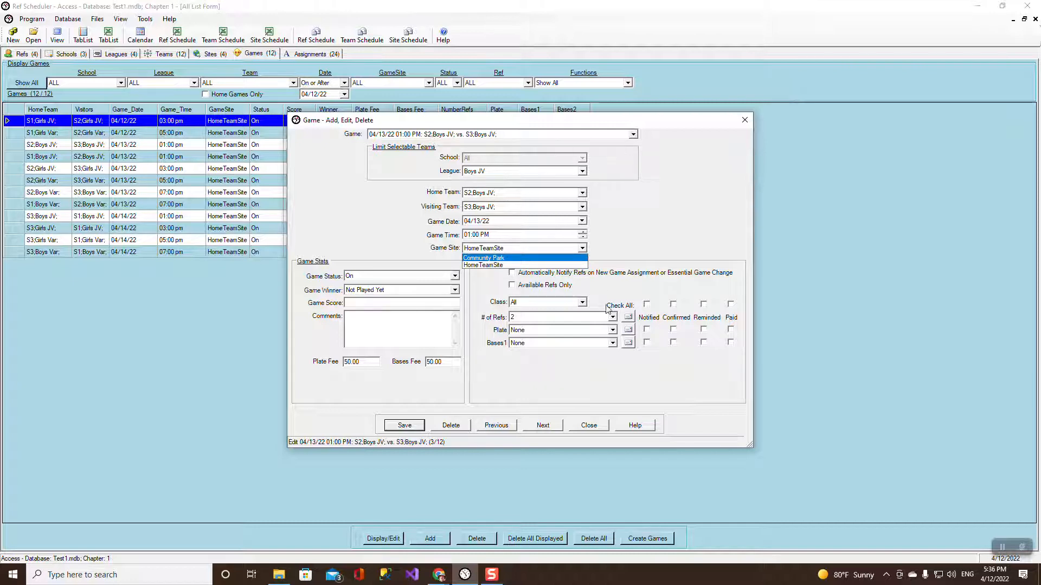
# Leave the game site at HomeTeamSite and close the game editing form without changes.
pyautogui.click(593, 426)
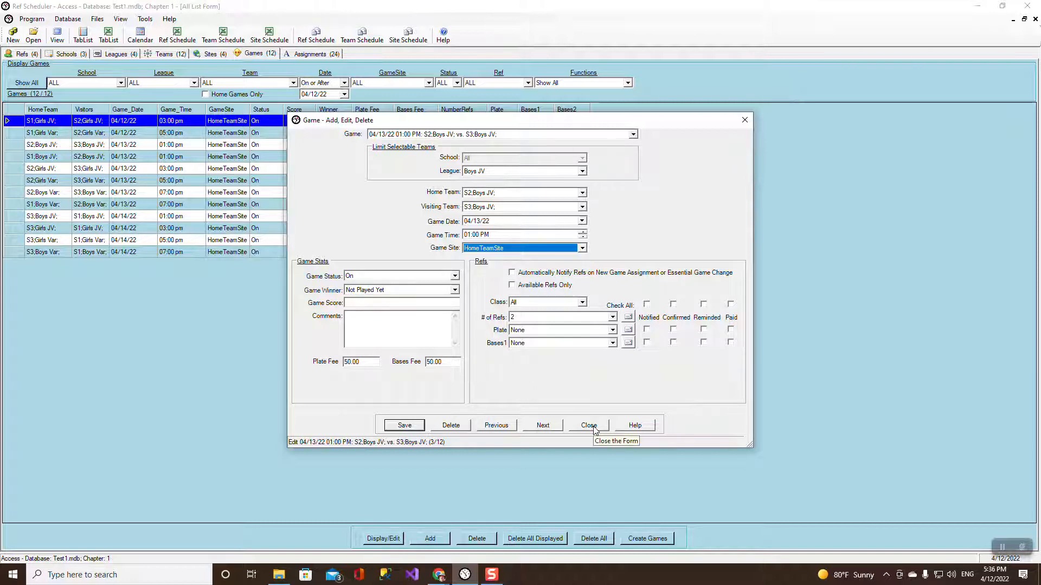
pyautogui.click(592, 427)
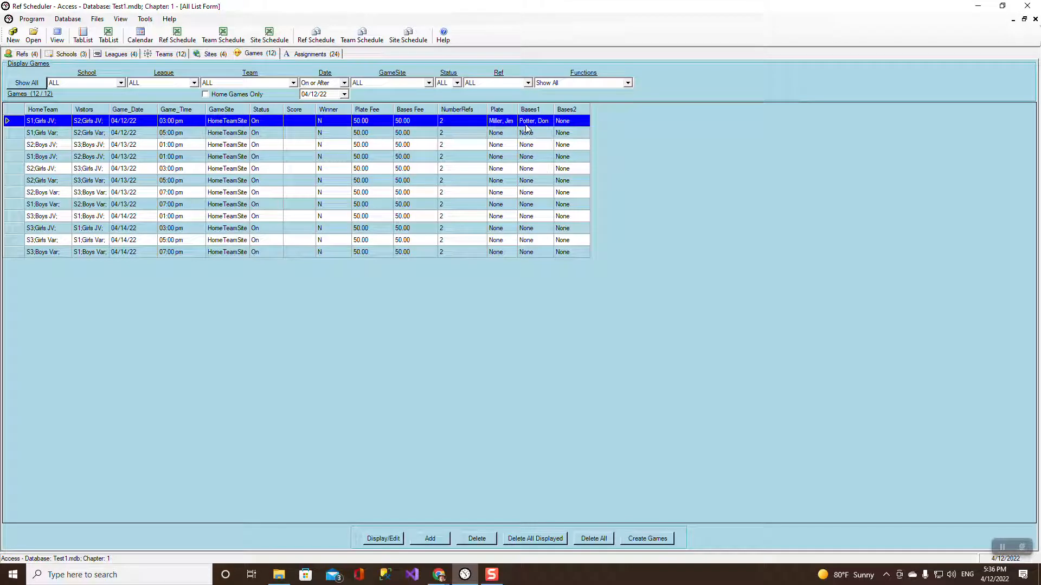
# Auto-assign refs to all unassigned slots, making 22 Plate and Bases1 assignments.
pyautogui.click(145, 18)
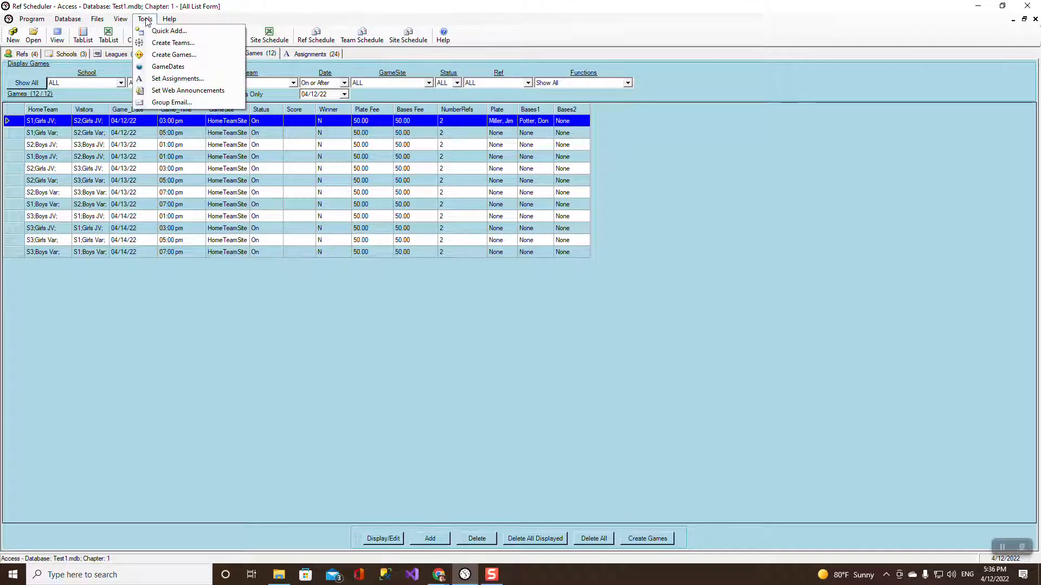
pyautogui.click(168, 78)
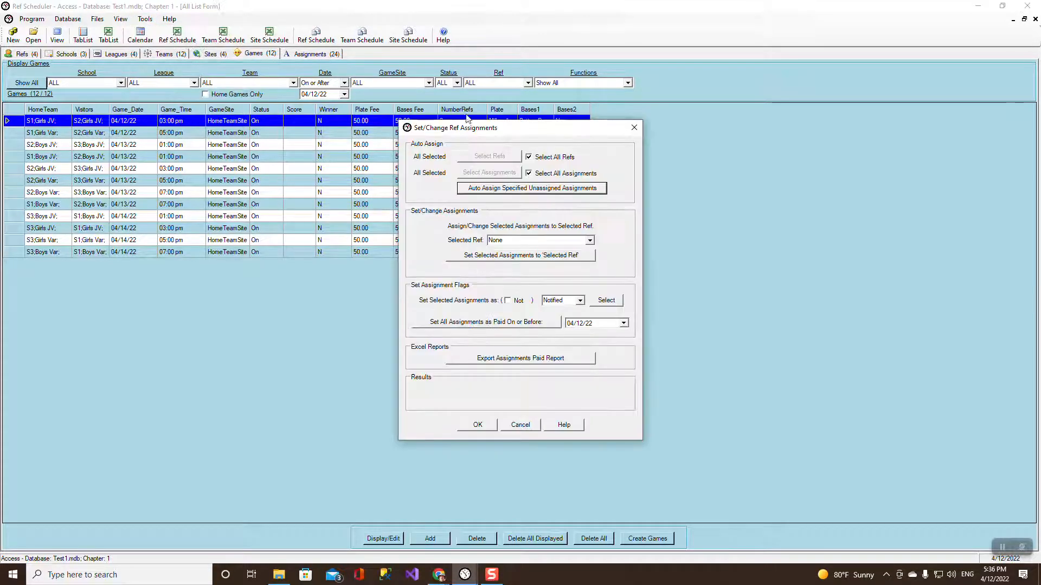
pyautogui.click(506, 190)
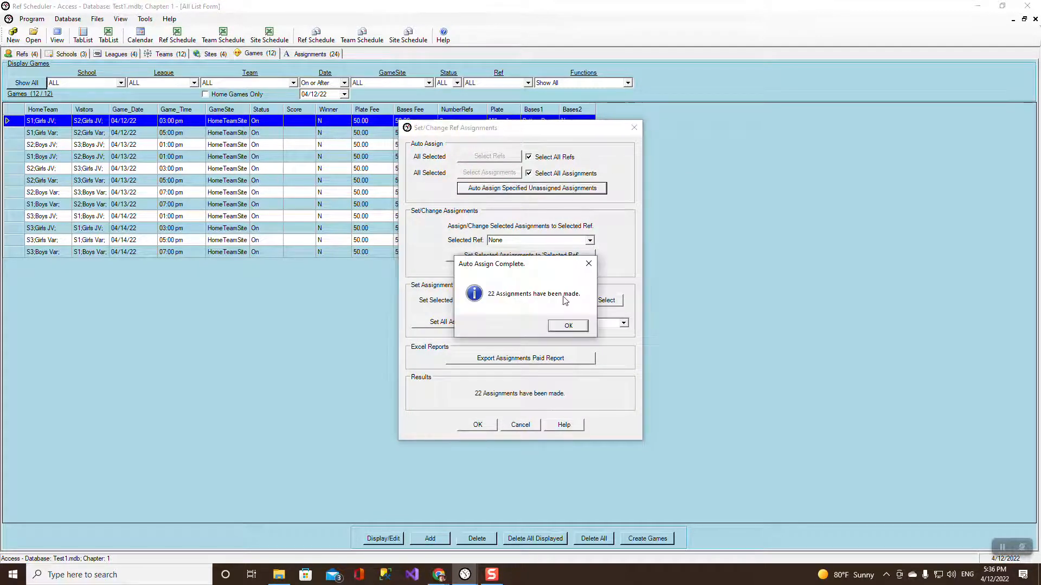
pyautogui.click(568, 325)
pyautogui.click(491, 426)
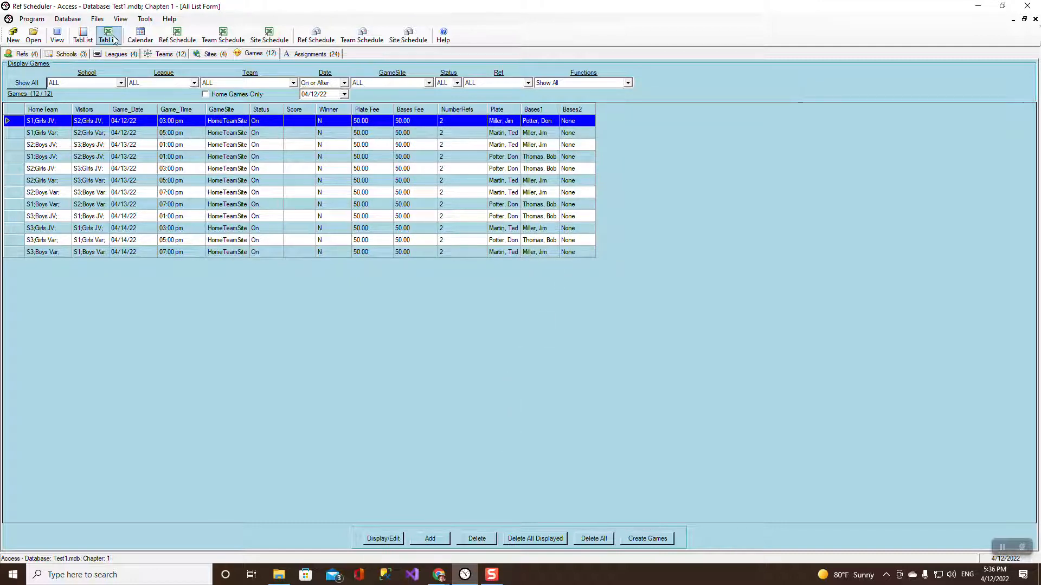
# Email one chosen ref their text schedule file, confirming 1 of 1 schedules mailed.
pyautogui.click(97, 19)
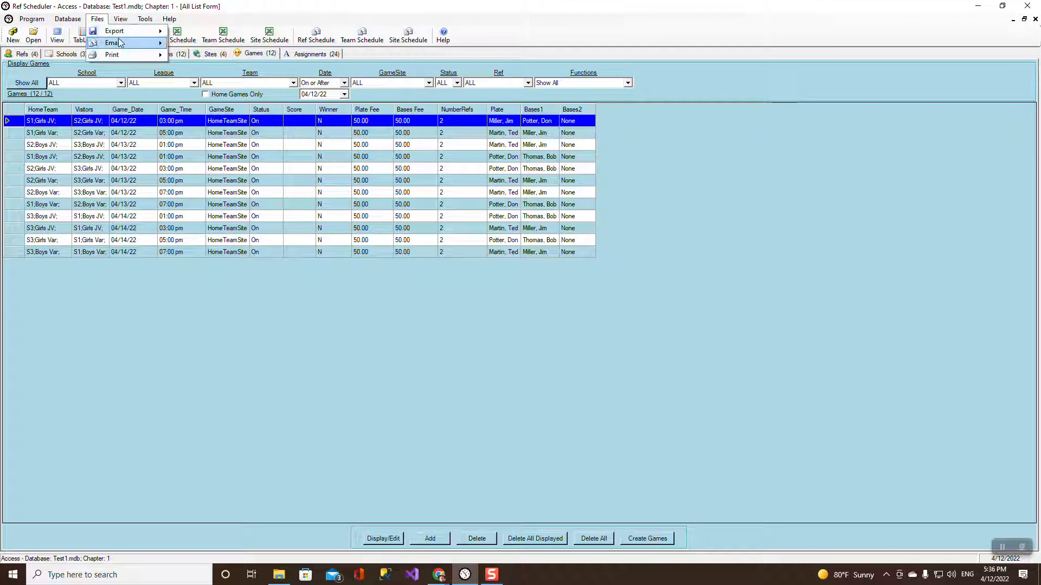
pyautogui.moveTo(121, 43)
pyautogui.moveTo(204, 49)
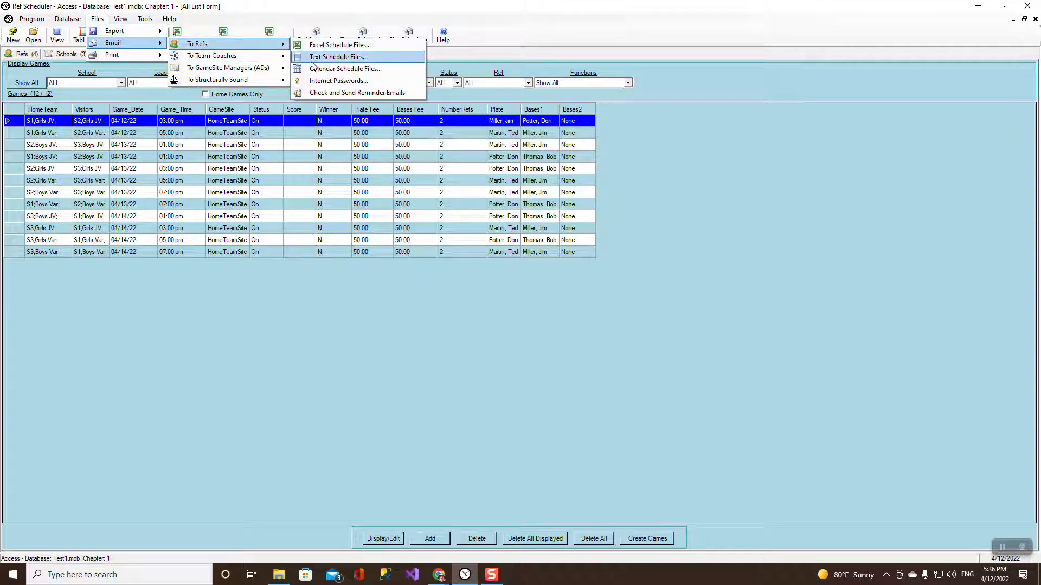
pyautogui.click(347, 57)
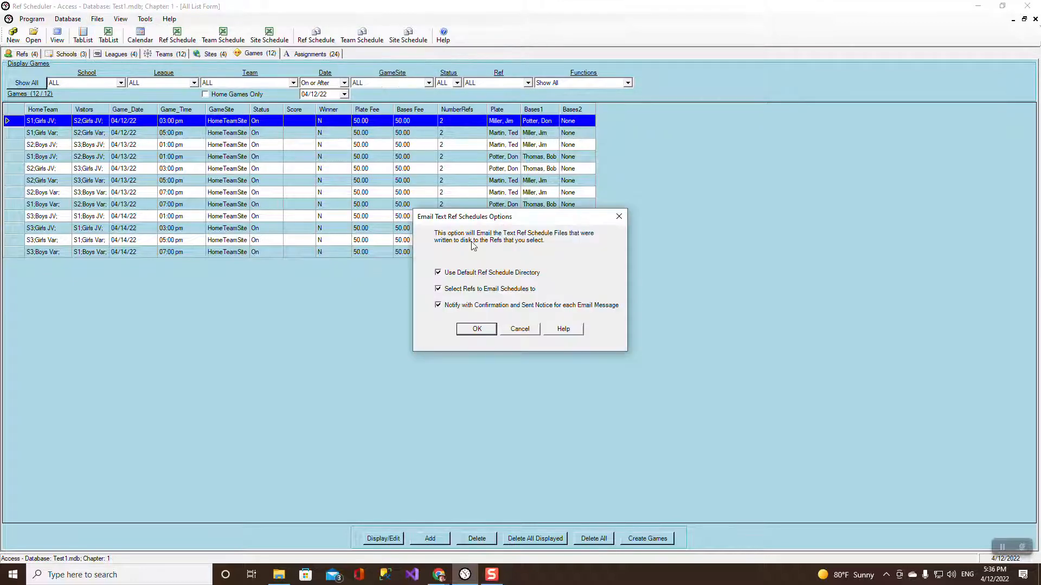
pyautogui.click(476, 329)
pyautogui.doubleClick(137, 108)
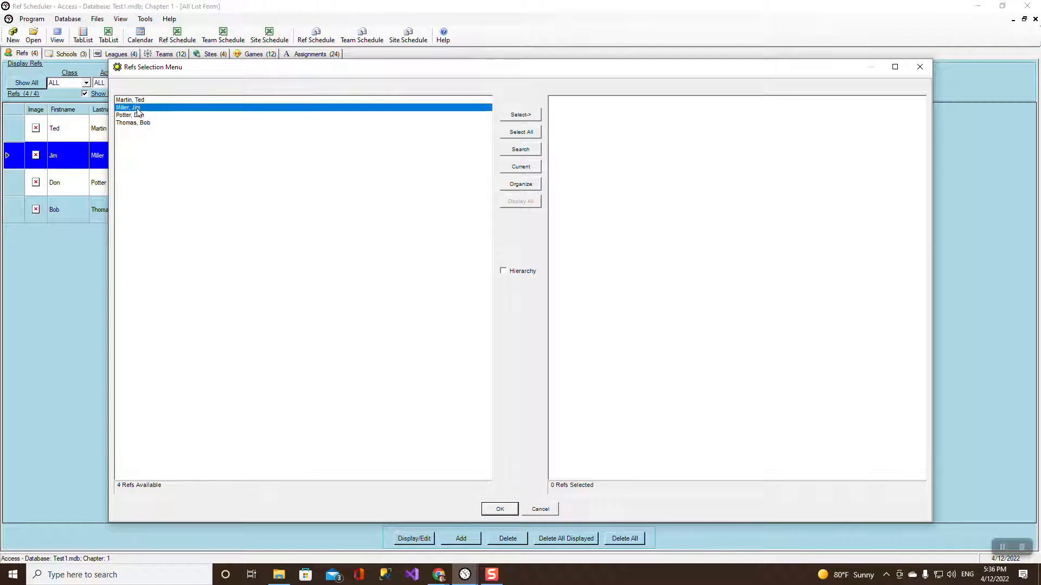
pyautogui.click(508, 508)
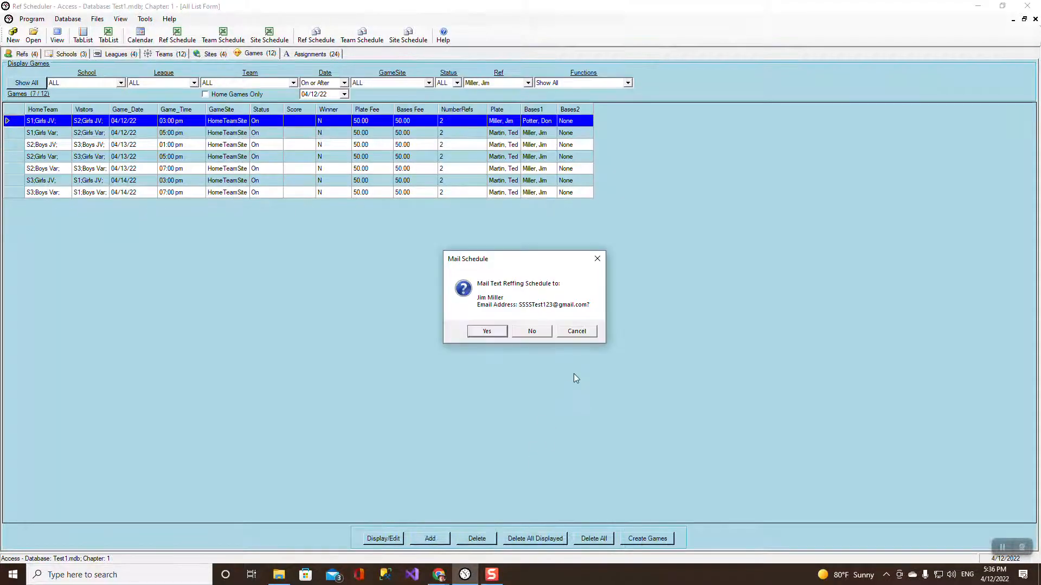
pyautogui.click(488, 333)
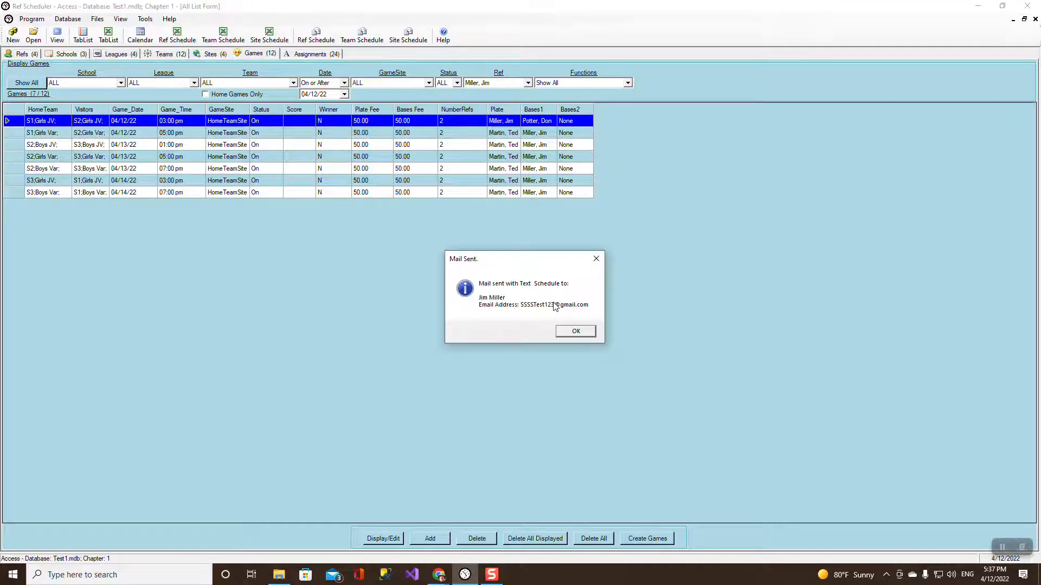
pyautogui.click(576, 334)
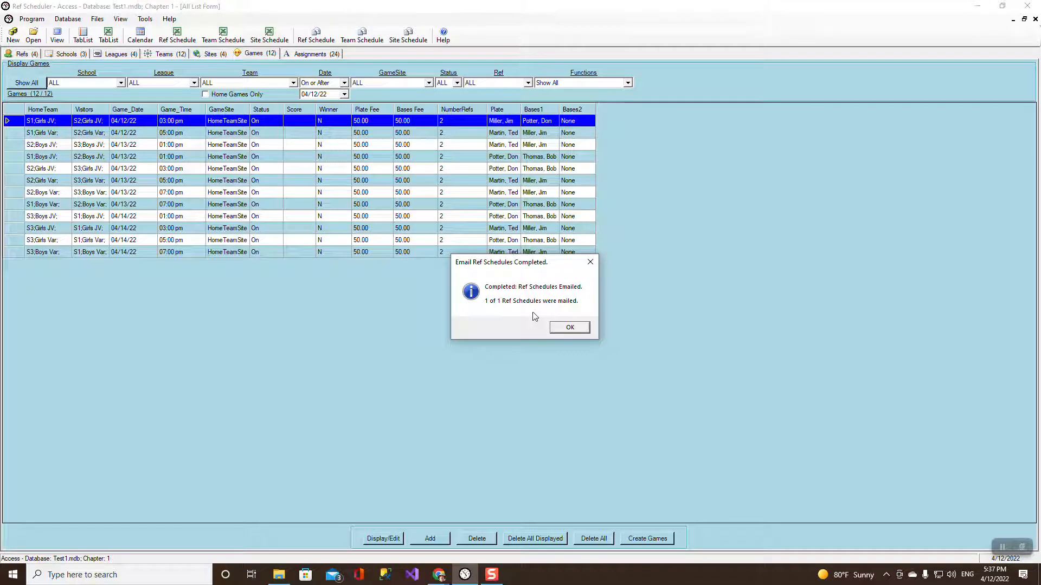
pyautogui.click(573, 328)
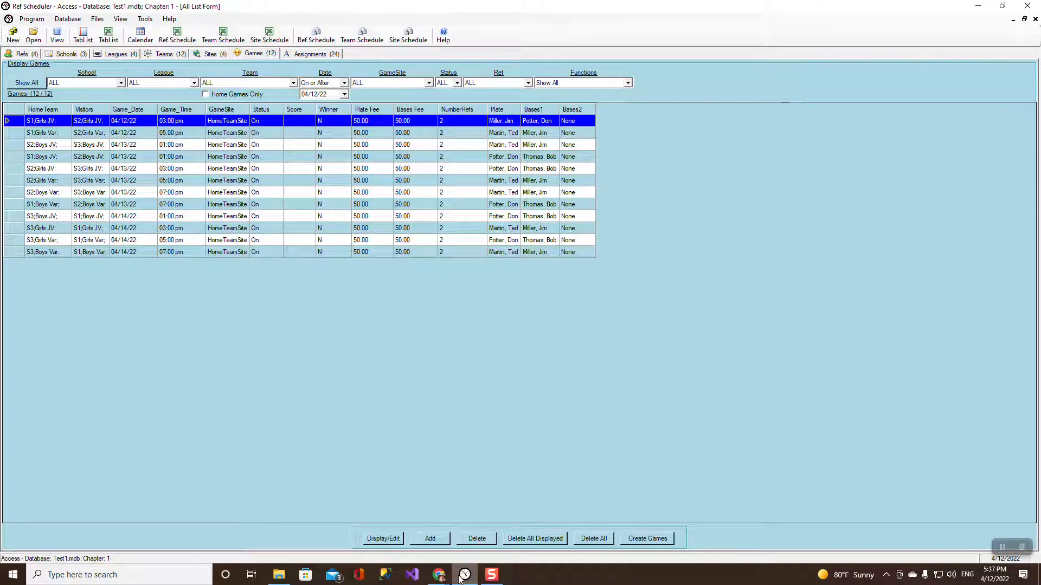
# Read the Softball Reffing Schedule email listing the ref's 7 games, then return to Ref Scheduler.
pyautogui.moveTo(438, 573)
pyautogui.click(392, 499)
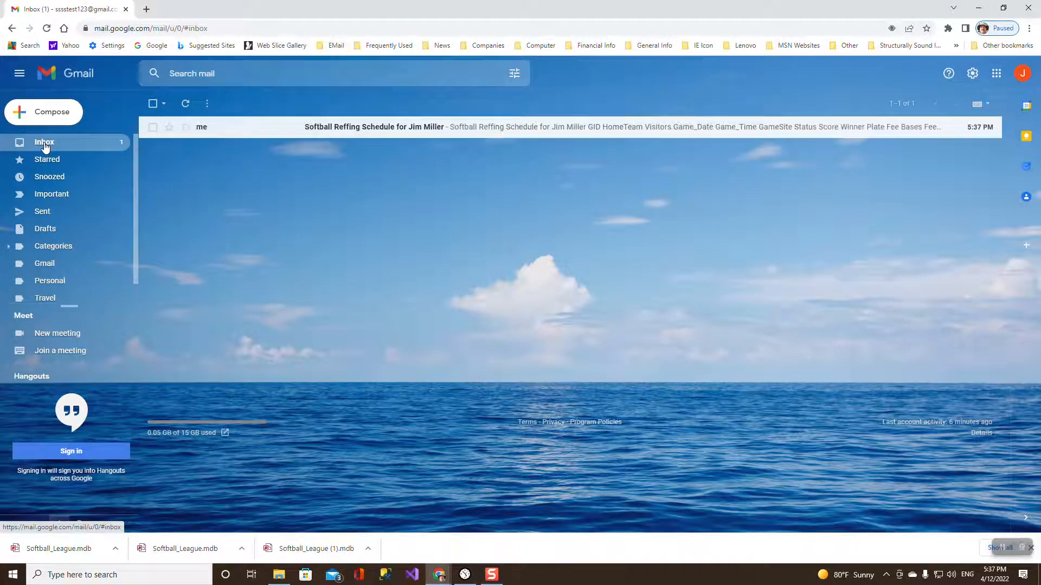
pyautogui.click(368, 128)
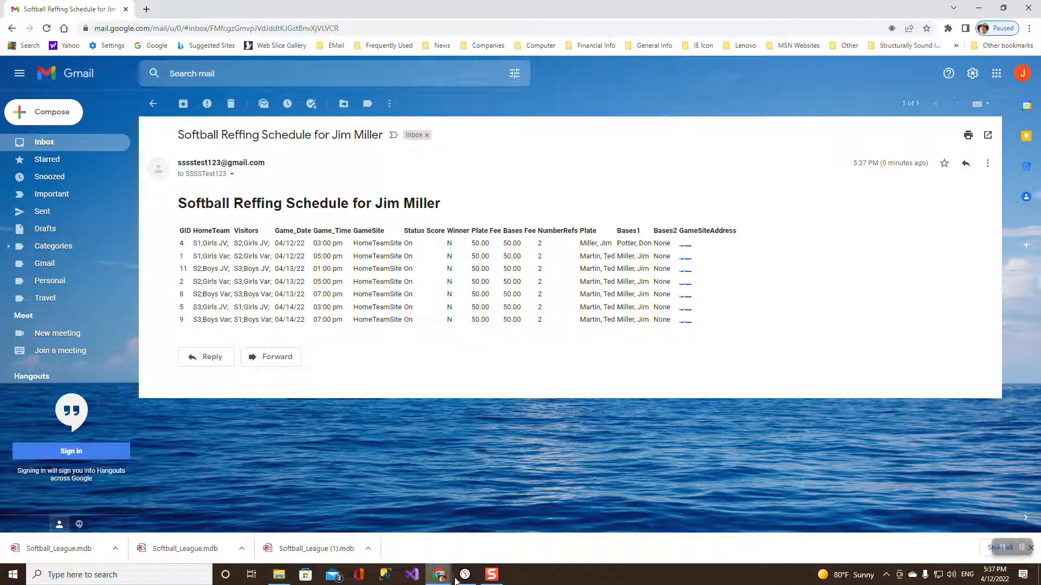
pyautogui.moveTo(464, 578)
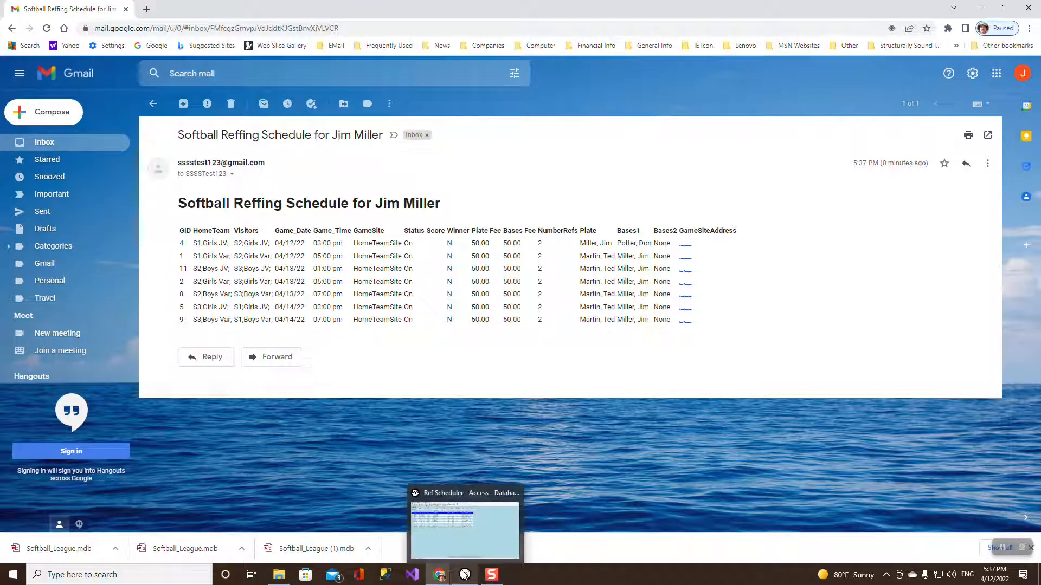
pyautogui.click(464, 575)
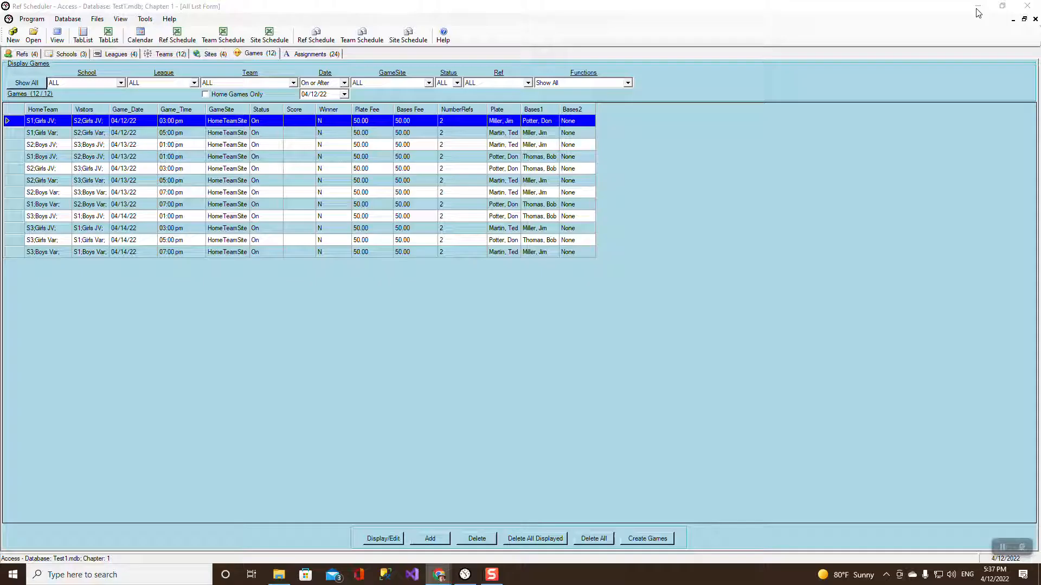
# Quit Ref Scheduler, confirming Yes, and bring up the Ref Scheduler Web All List page.
pyautogui.click(464, 575)
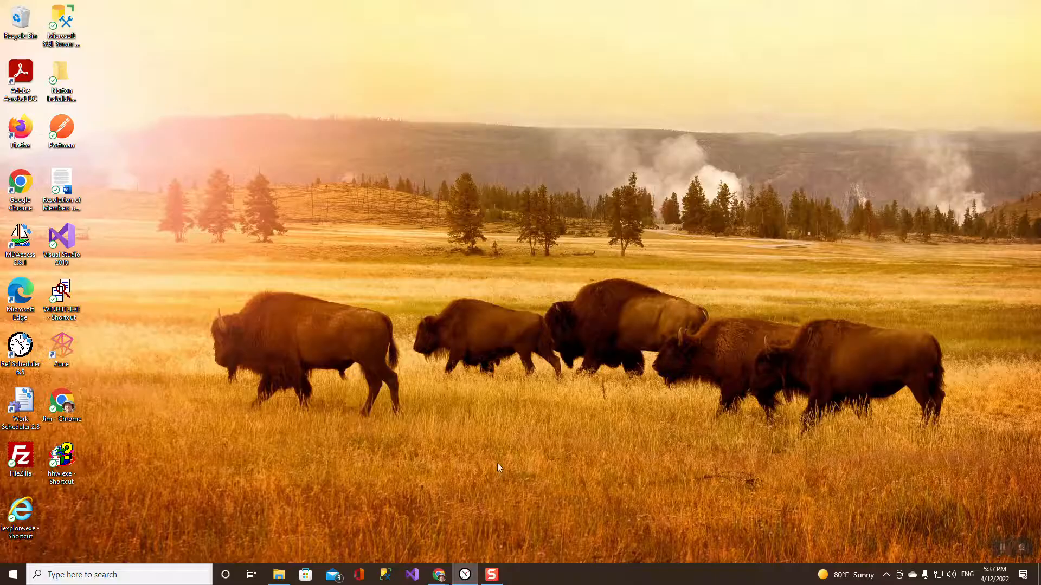
pyautogui.click(464, 576)
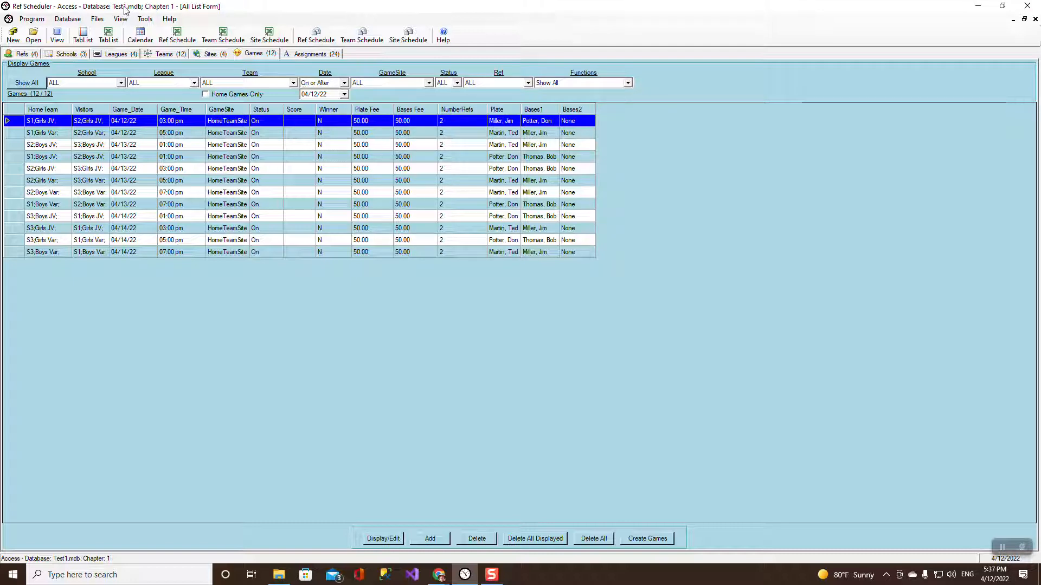
pyautogui.click(1027, 6)
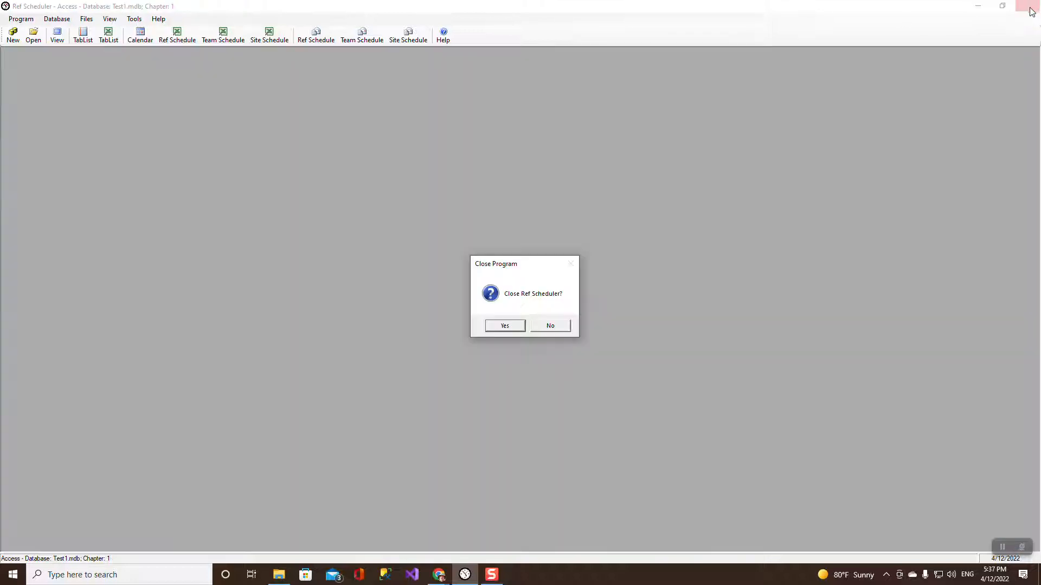
pyautogui.click(512, 325)
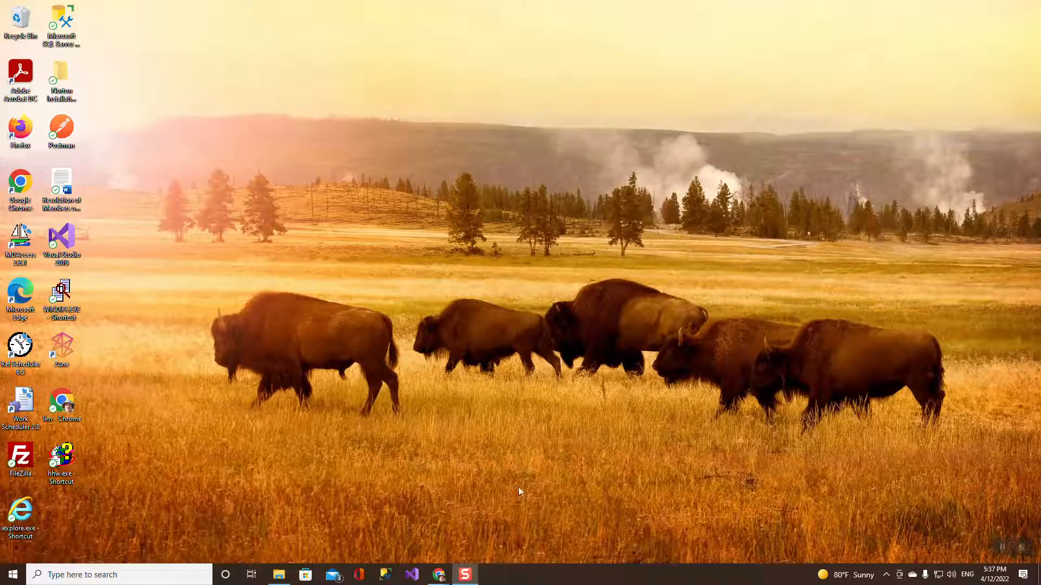
pyautogui.moveTo(440, 576)
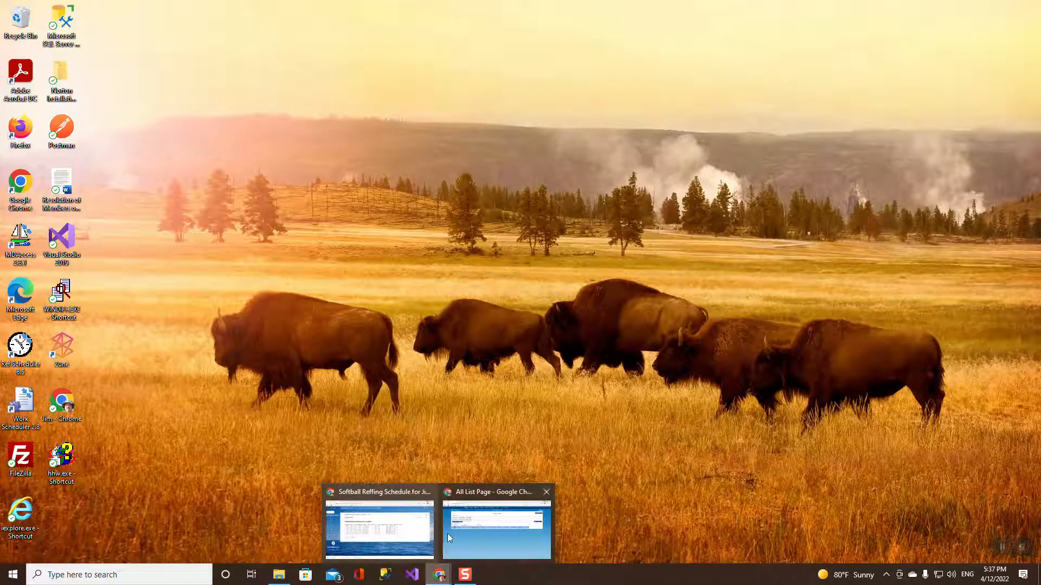
pyautogui.moveTo(496, 491)
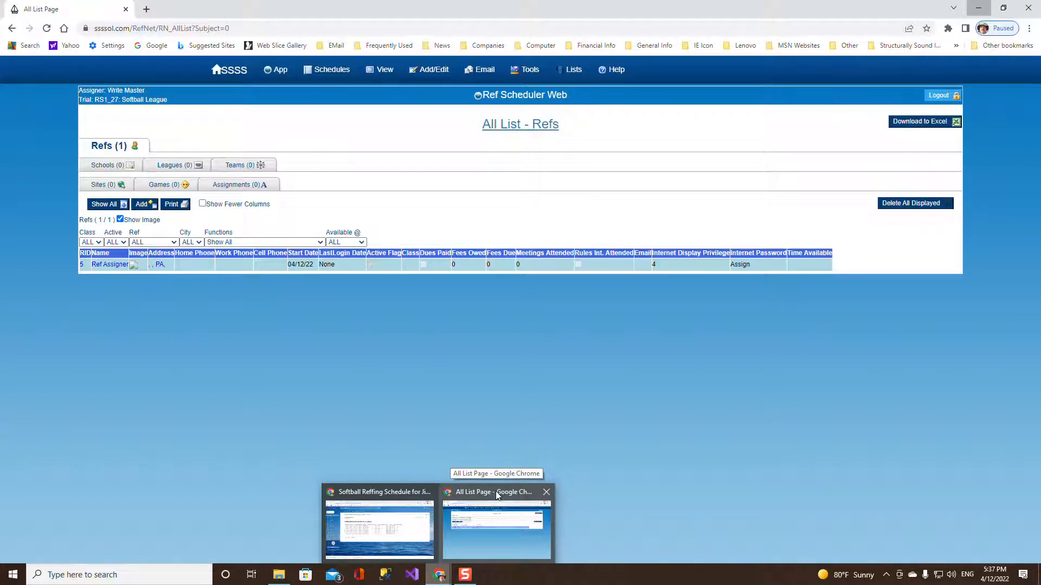
pyautogui.click(495, 491)
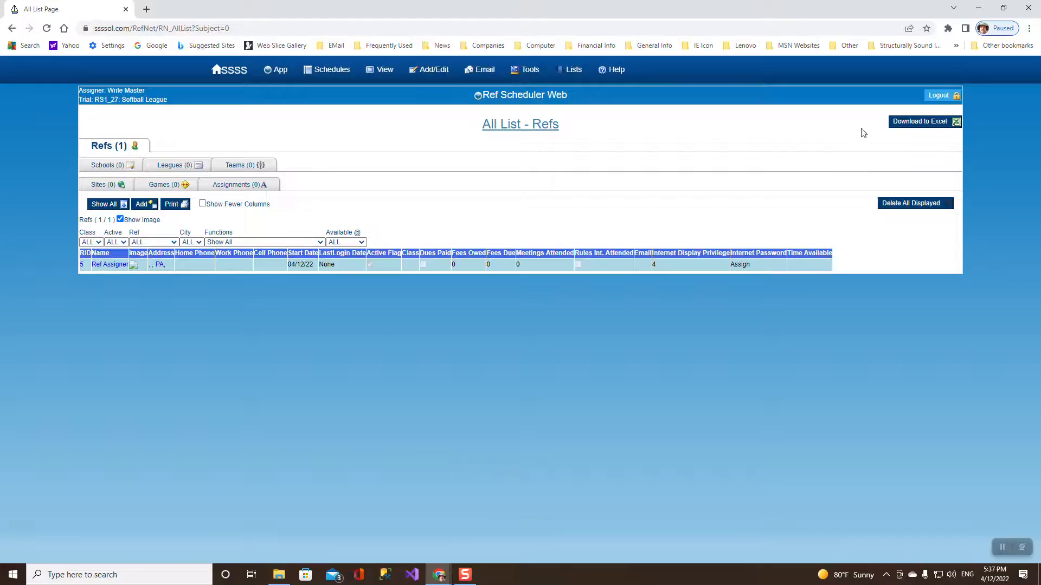
pyautogui.click(940, 97)
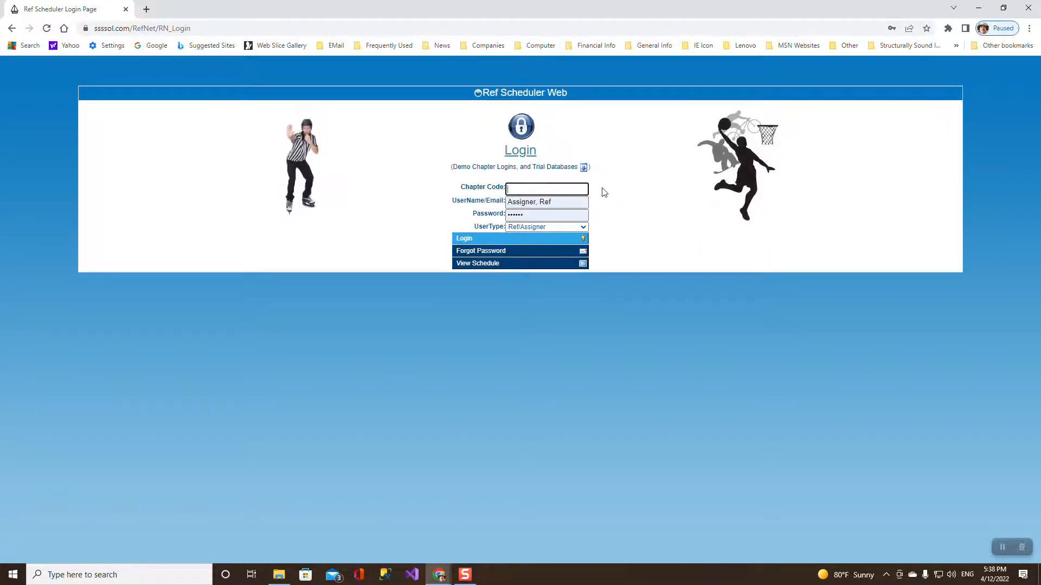
pyautogui.click(523, 97)
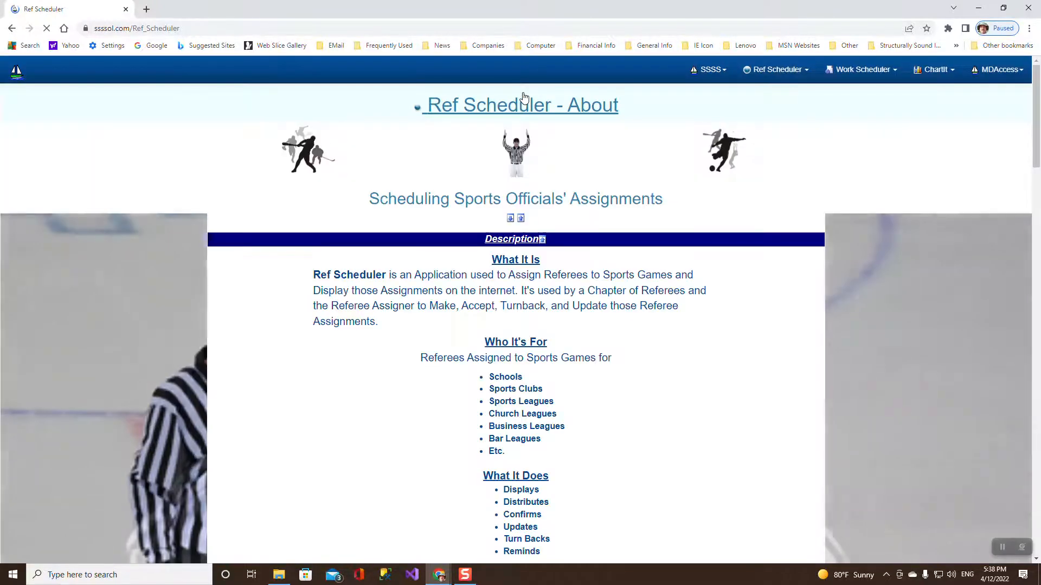
pyautogui.click(19, 70)
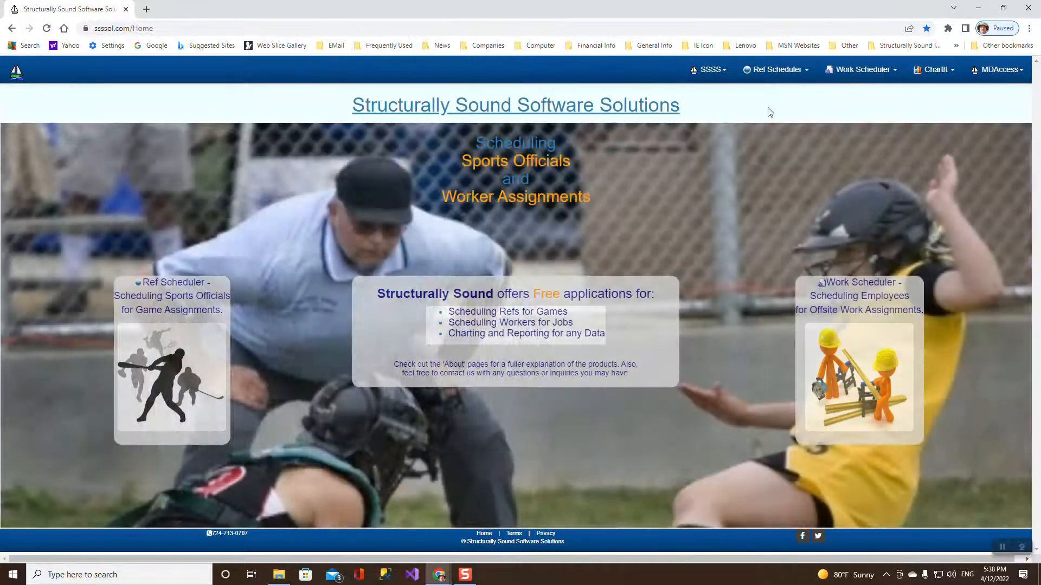
pyautogui.click(776, 70)
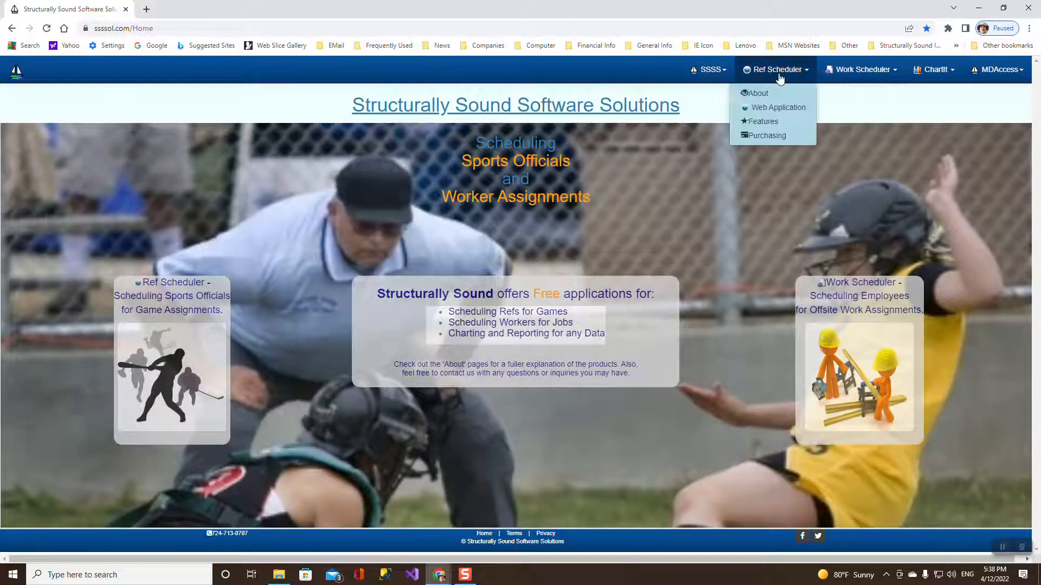
pyautogui.click(768, 94)
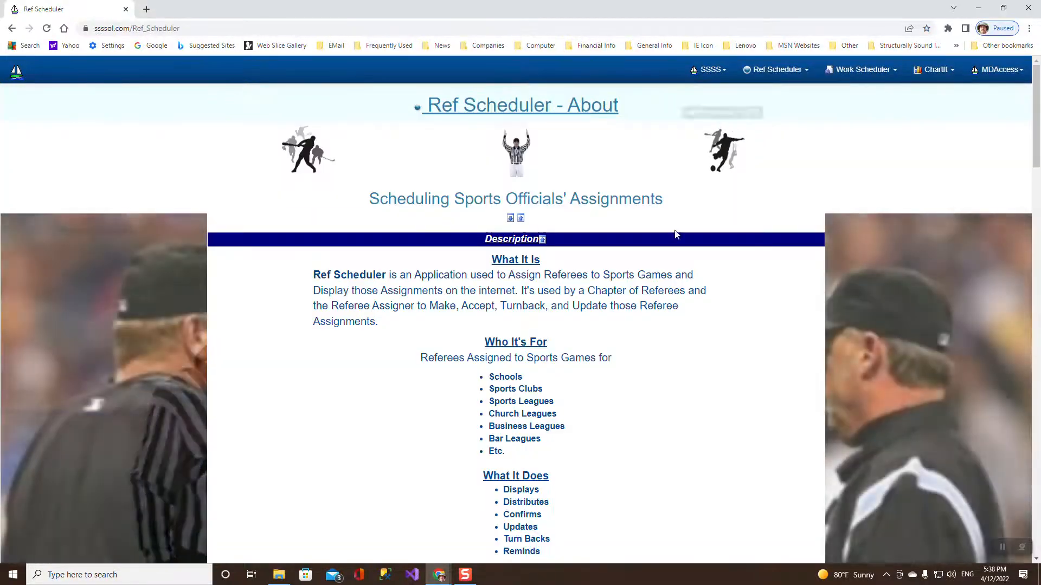
pyautogui.scroll(-15, 659, 355)
pyautogui.scroll(1, 565, 256)
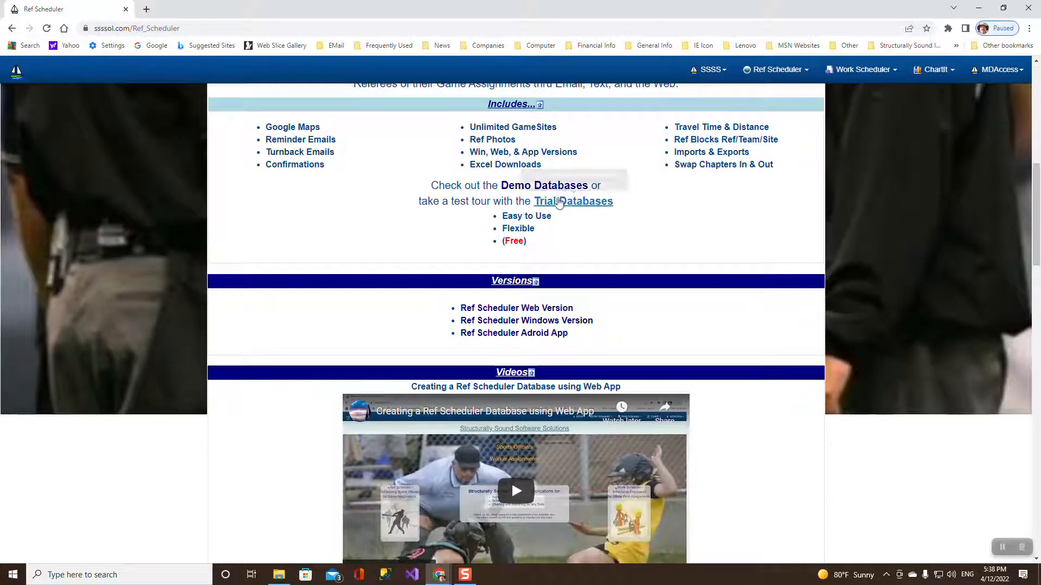
pyautogui.click(561, 203)
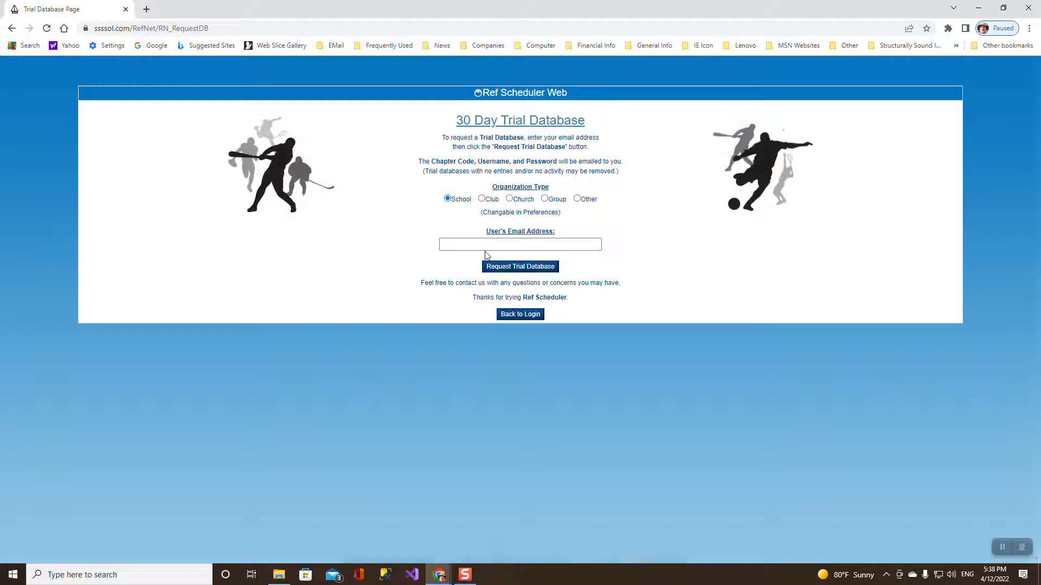
pyautogui.click(501, 242)
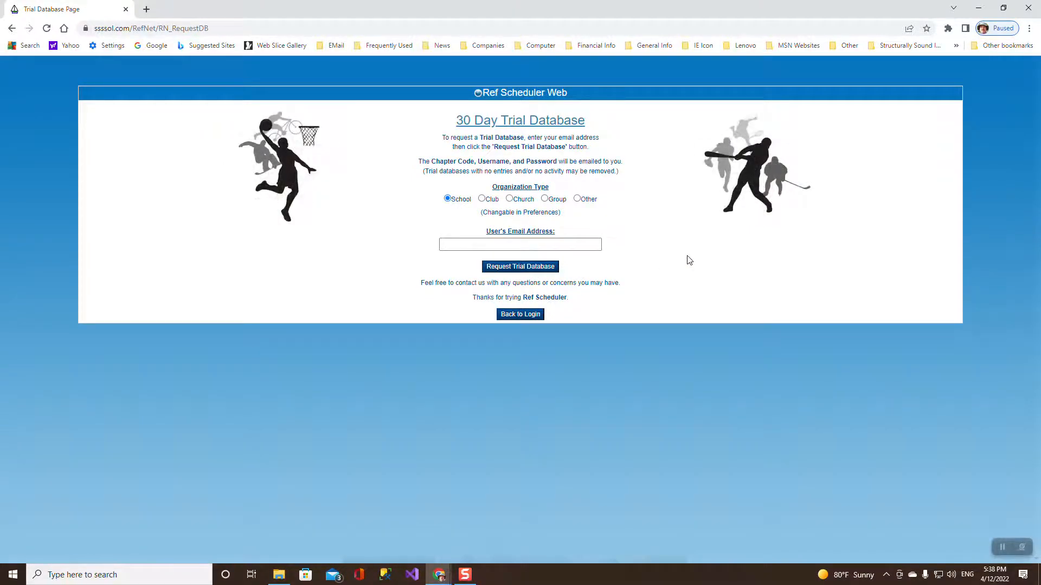
pyautogui.click(538, 315)
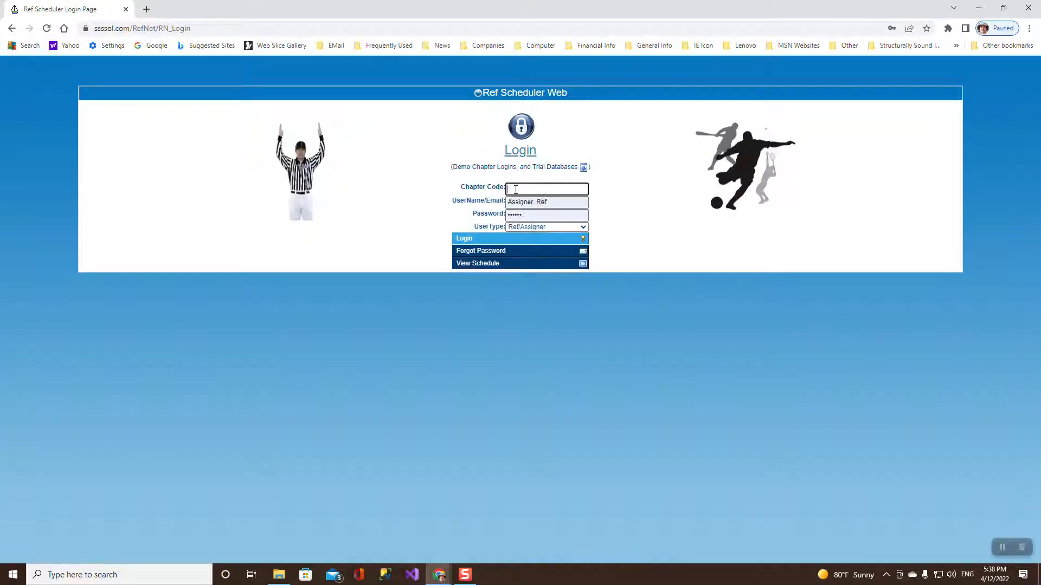
# Enter the trial chapter code and log in as the assigner with the saved credentials.
pyautogui.write('RS1_27')
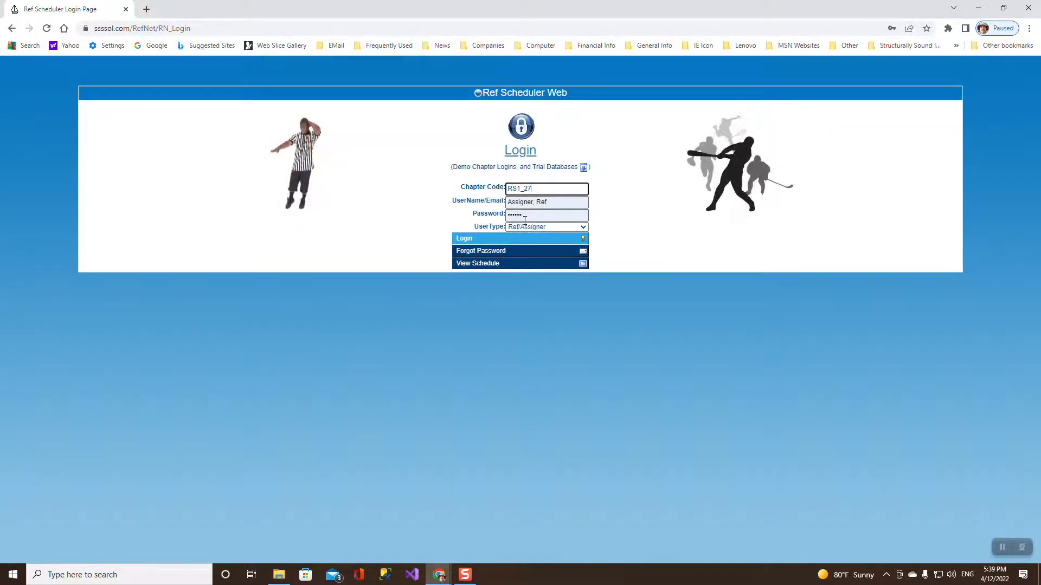
pyautogui.click(519, 242)
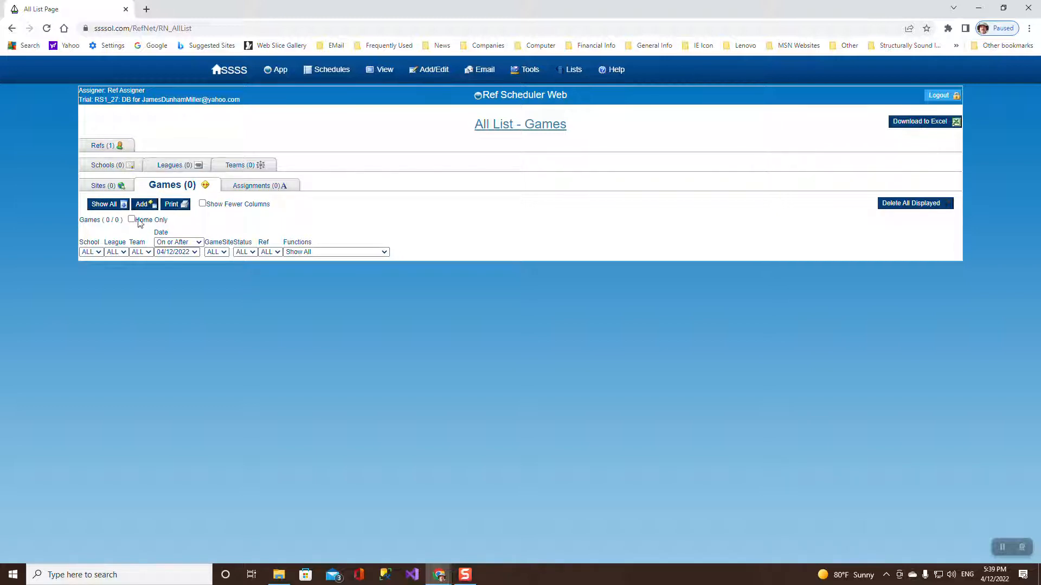
# Open App > Import Data from the Refs list and choose Test1.mdb as the MS Access file.
pyautogui.click(103, 147)
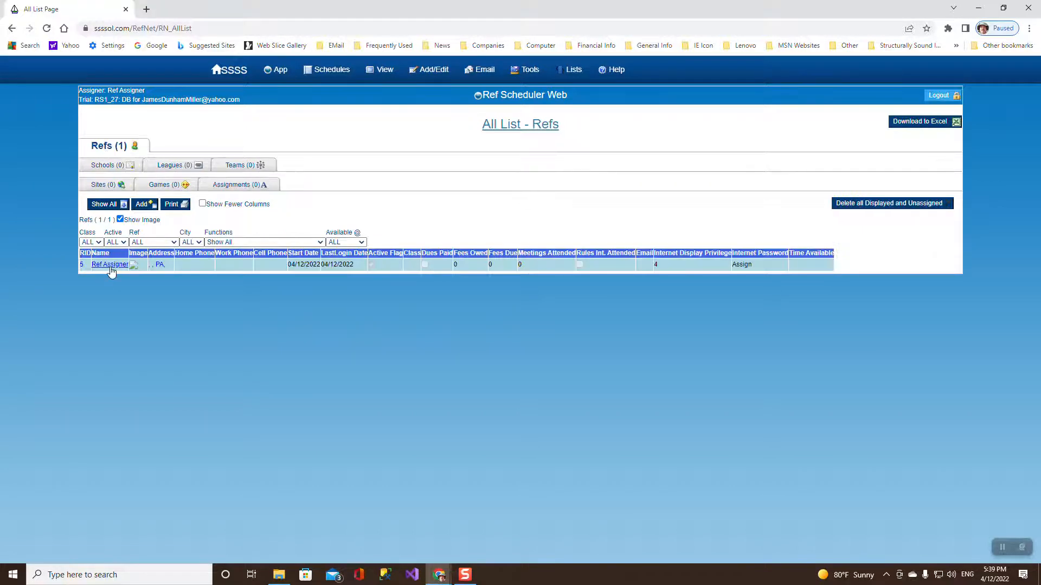
pyautogui.moveTo(296, 74)
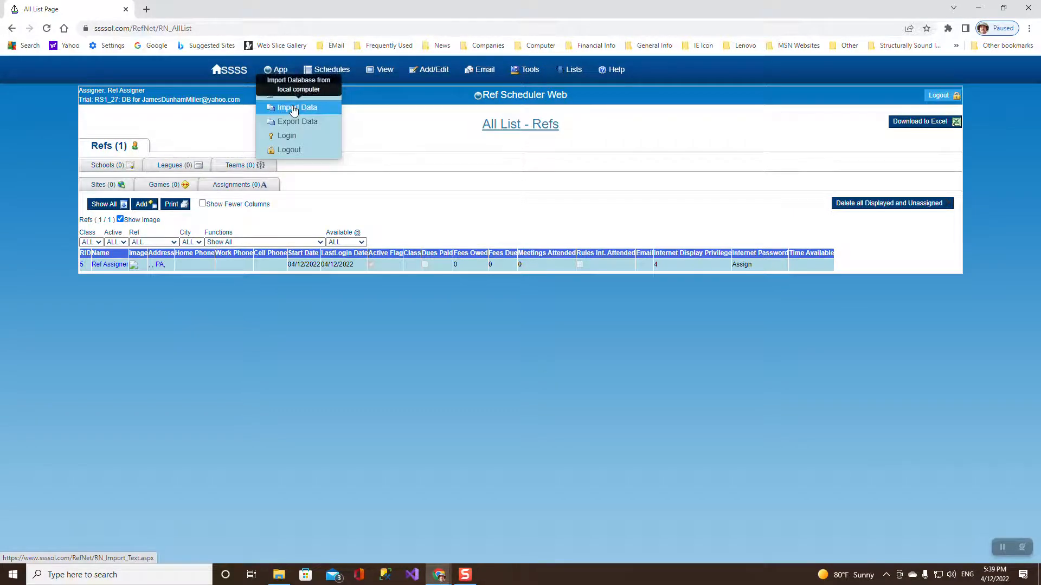
pyautogui.click(294, 109)
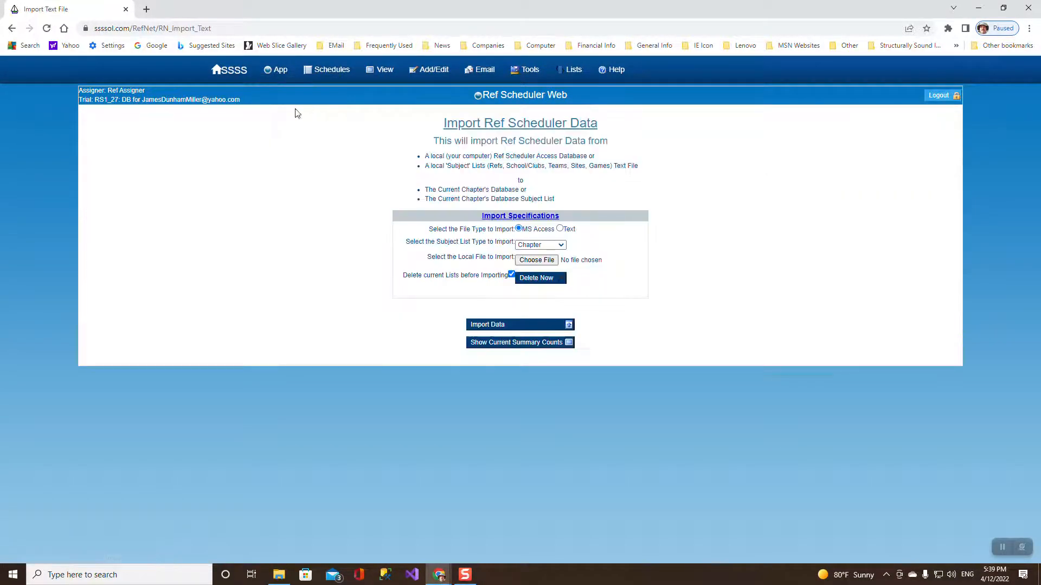
pyautogui.click(535, 262)
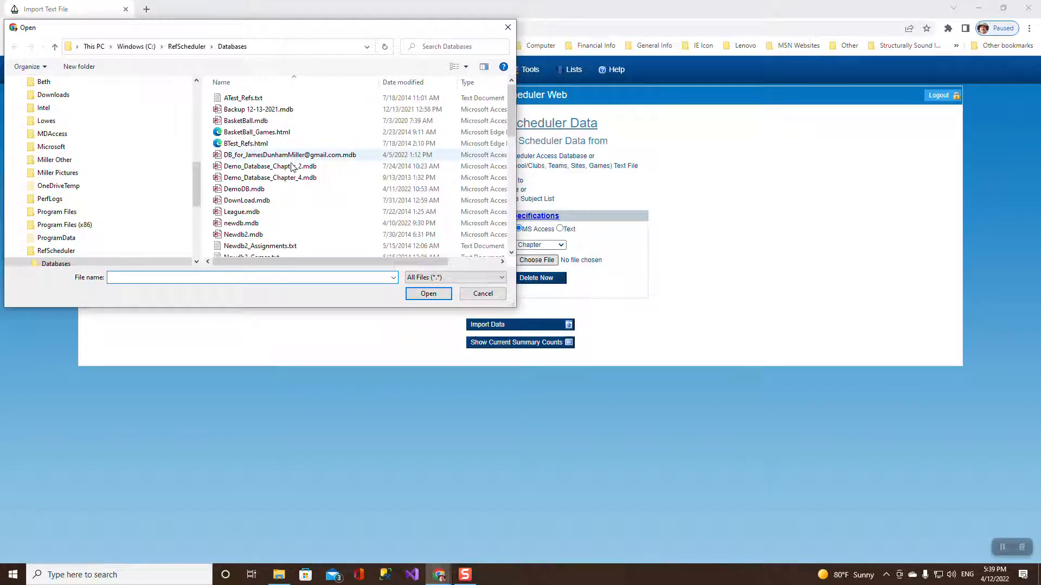
pyautogui.moveTo(509, 109); pyautogui.dragTo(514, 225)
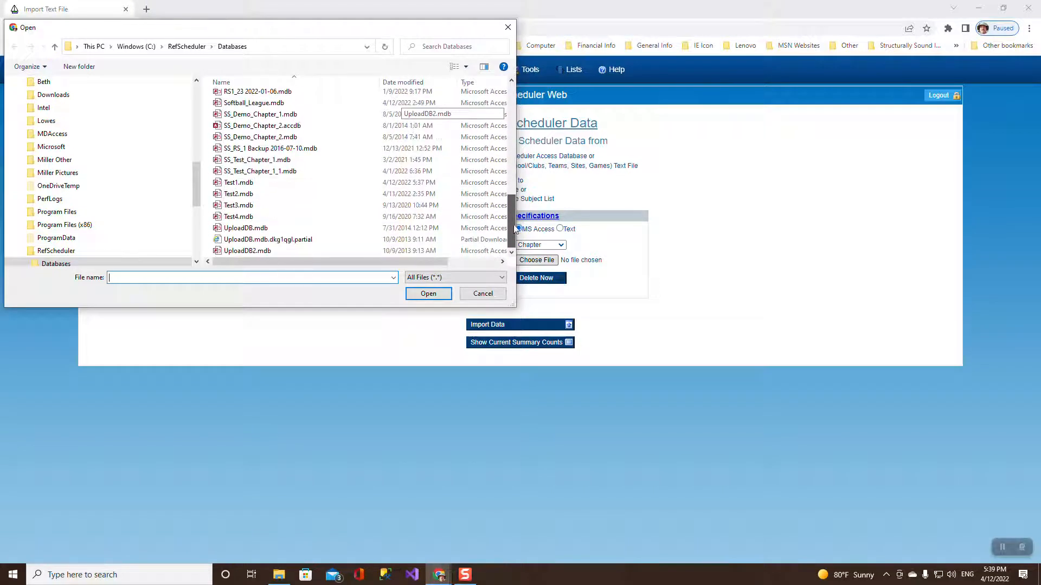
pyautogui.doubleClick(238, 182)
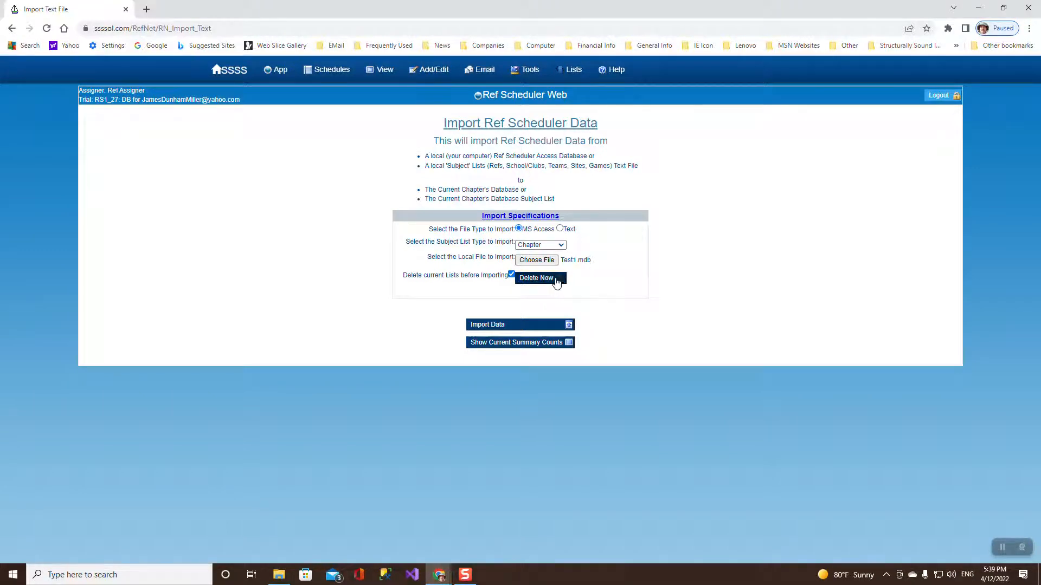
# Import Test1.mdb, confirming that current lists are replaced with the imported data.
pyautogui.click(534, 325)
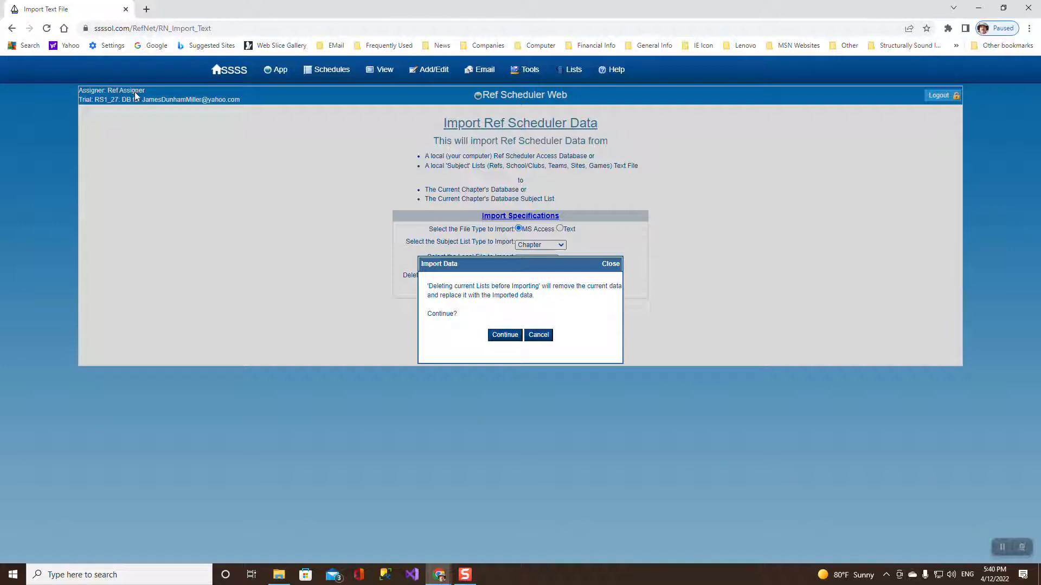
pyautogui.click(506, 336)
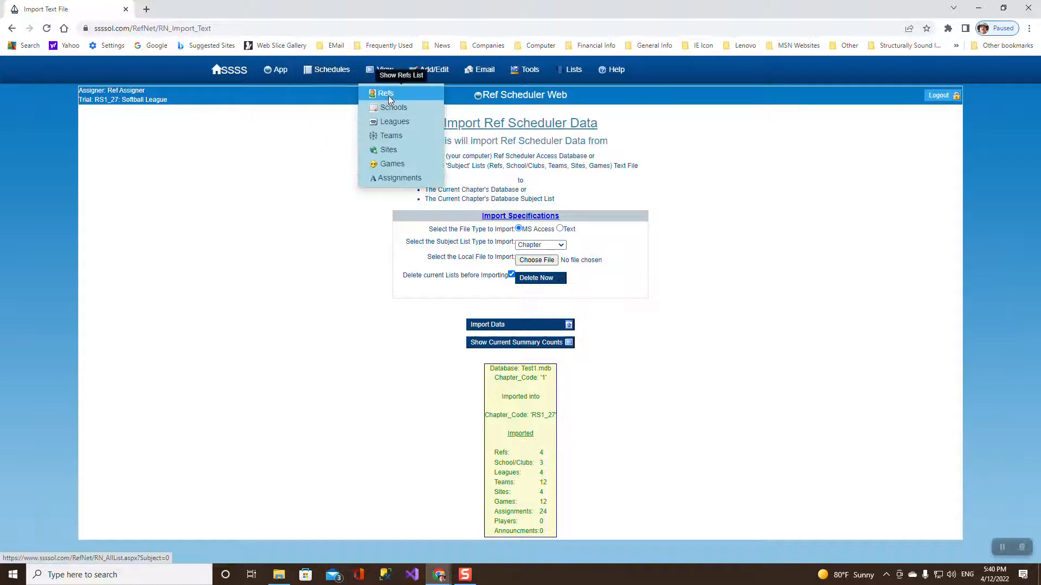
# Inspect two imported referees' detail records, then return to the list of all 4 refs.
pyautogui.click(388, 97)
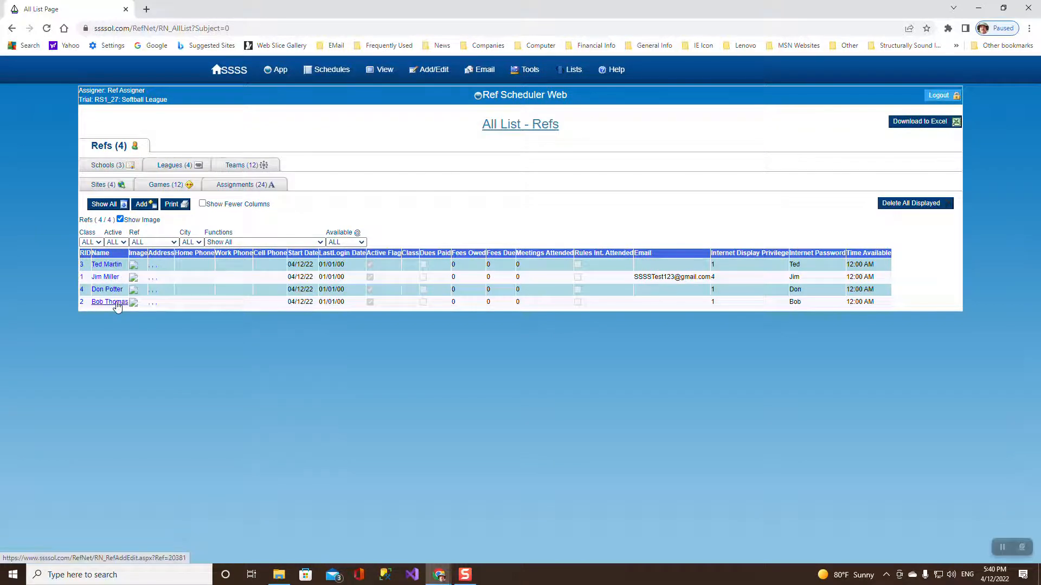
pyautogui.click(101, 278)
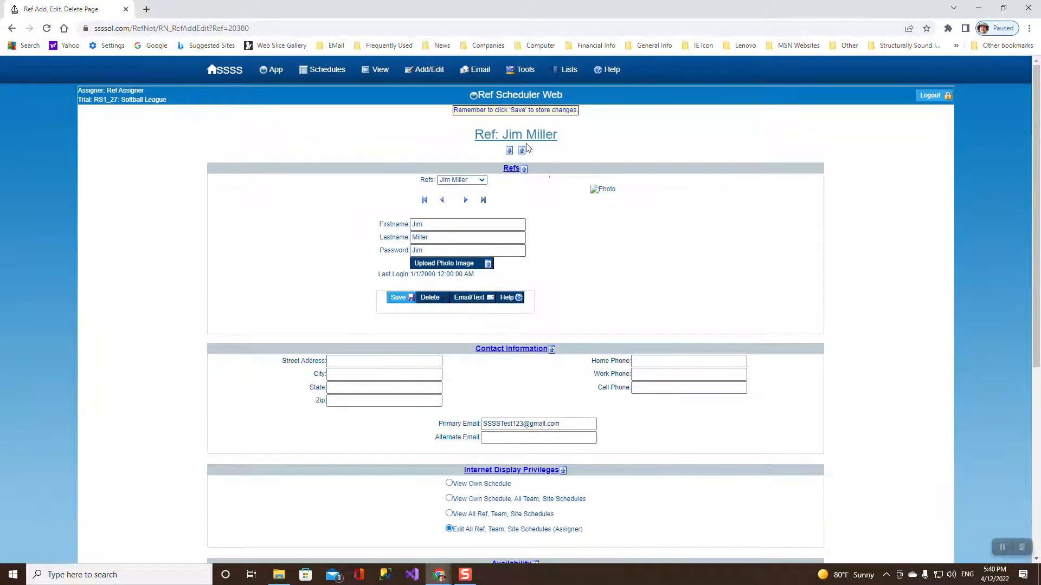
pyautogui.click(484, 184)
pyautogui.click(468, 211)
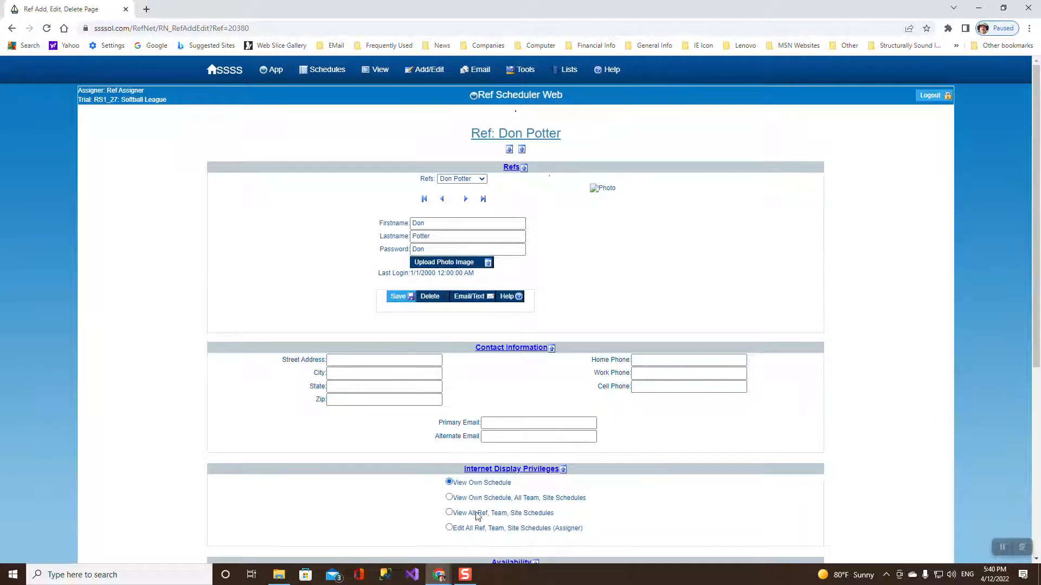
pyautogui.moveTo(372, 78)
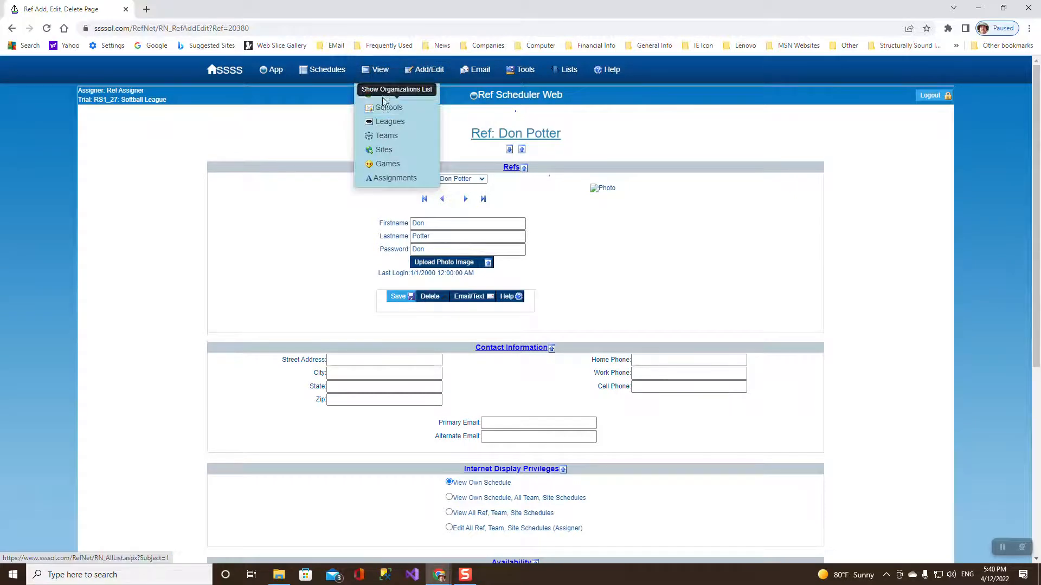
pyautogui.click(382, 95)
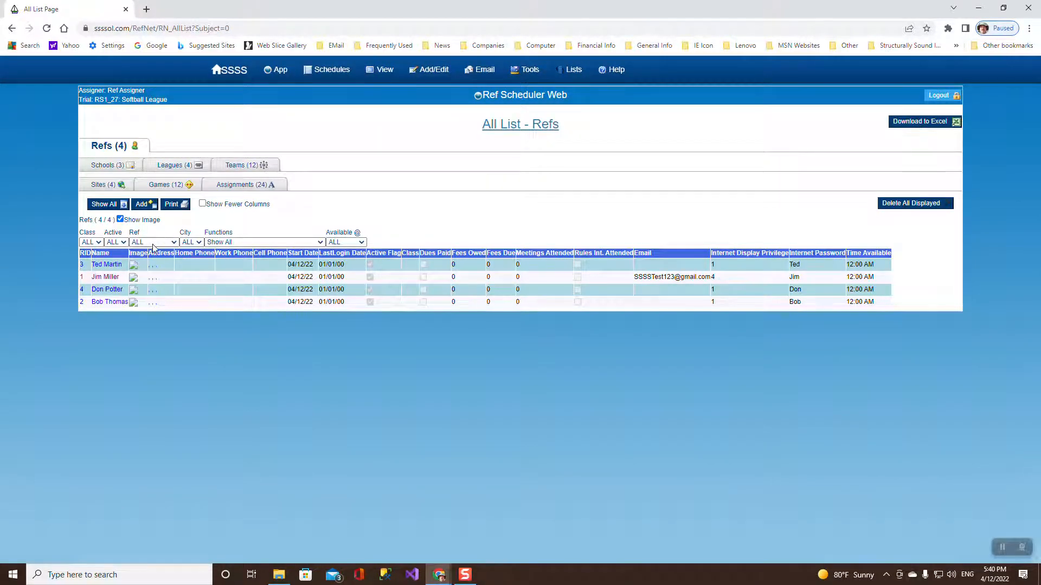
# Browse schools, leagues and teams, filtering to Girls Var before showing all 12 teams.
pyautogui.click(116, 166)
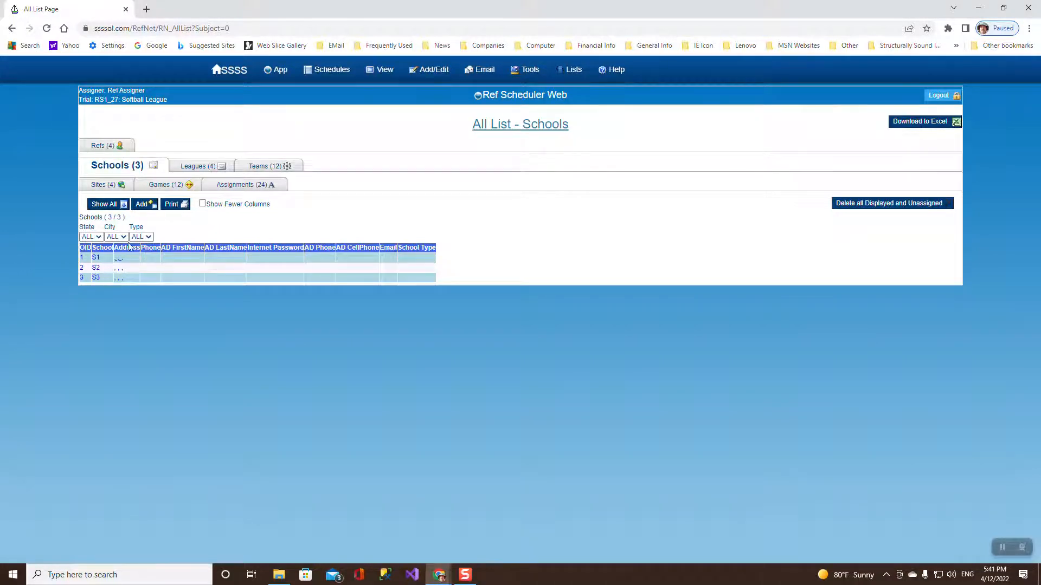
pyautogui.click(196, 166)
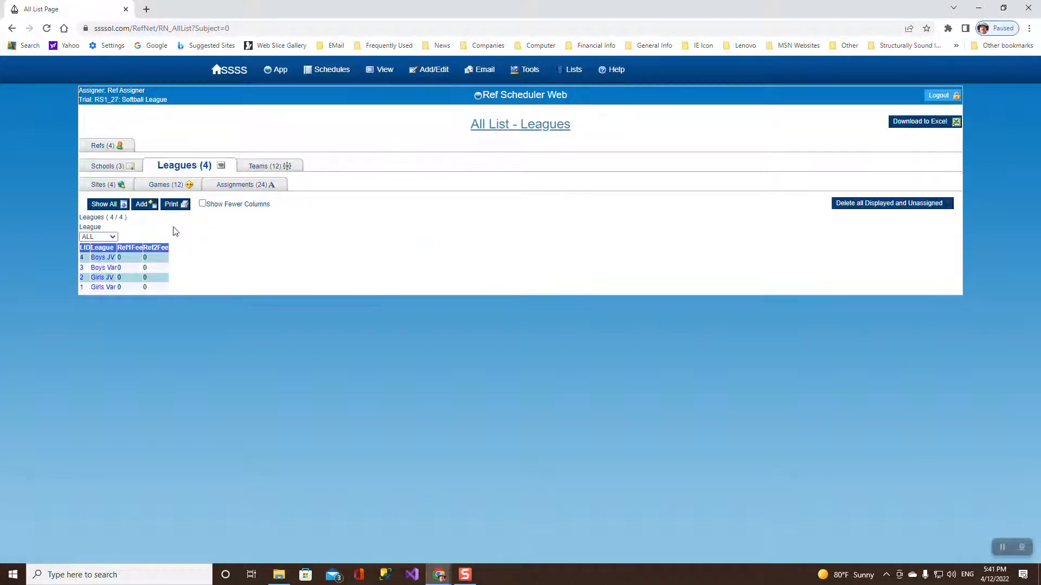
pyautogui.click(261, 169)
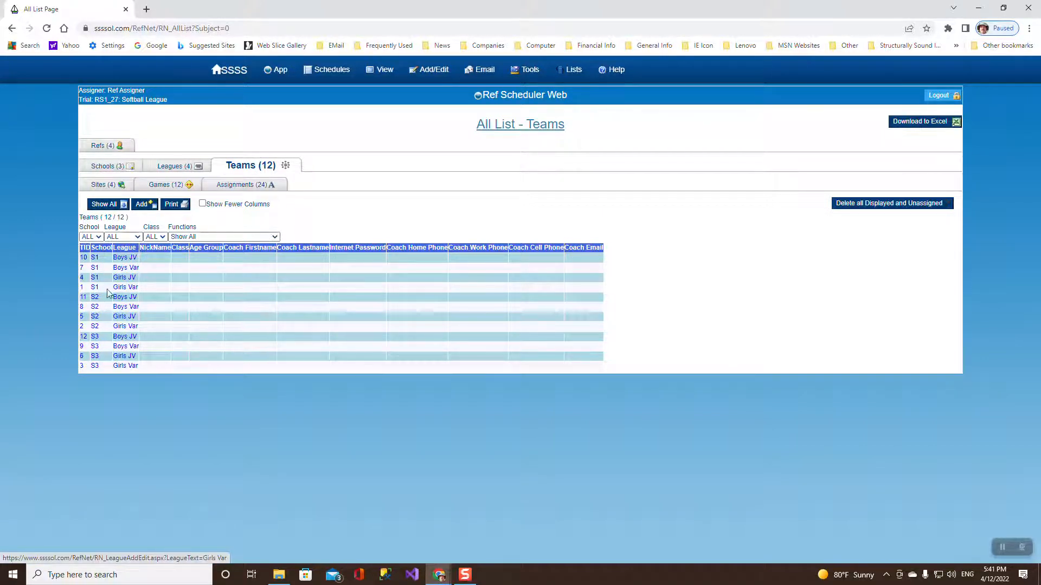
pyautogui.click(137, 237)
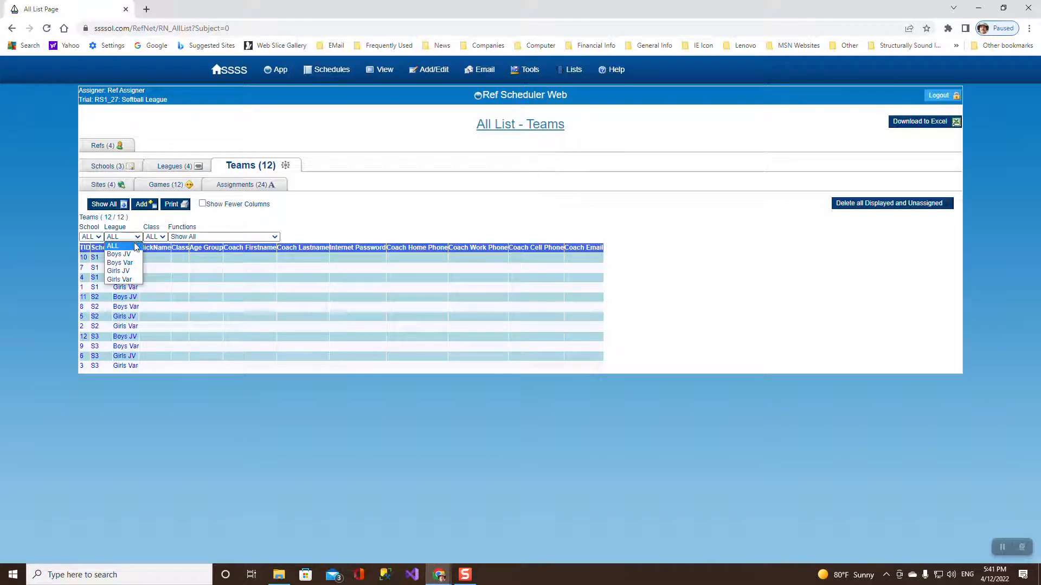
pyautogui.click(129, 280)
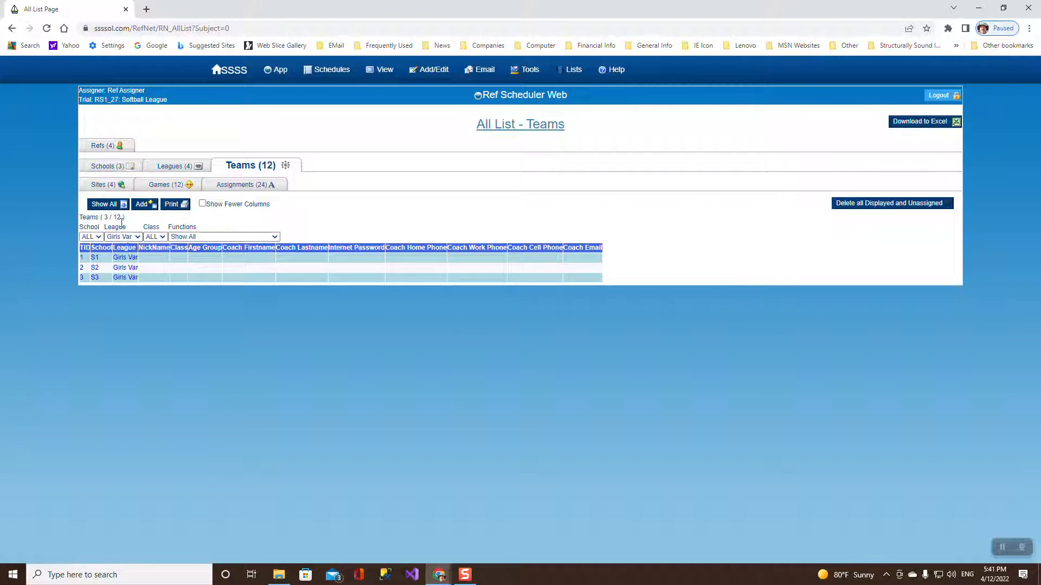
pyautogui.click(105, 204)
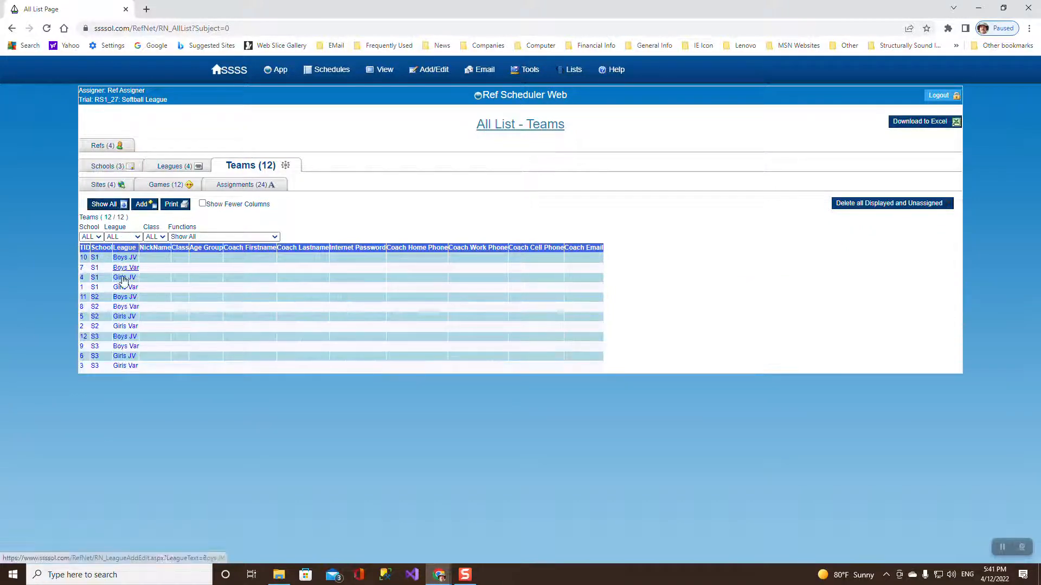
# Review sites, games sorted by GID and assignments sorted by AID, then start a new game.
pyautogui.click(103, 185)
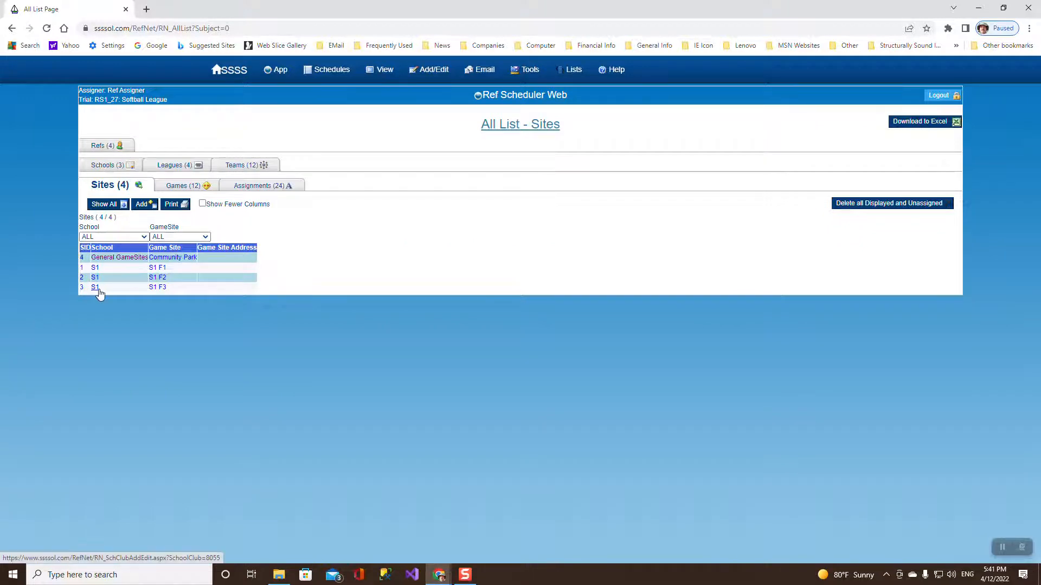
pyautogui.click(176, 187)
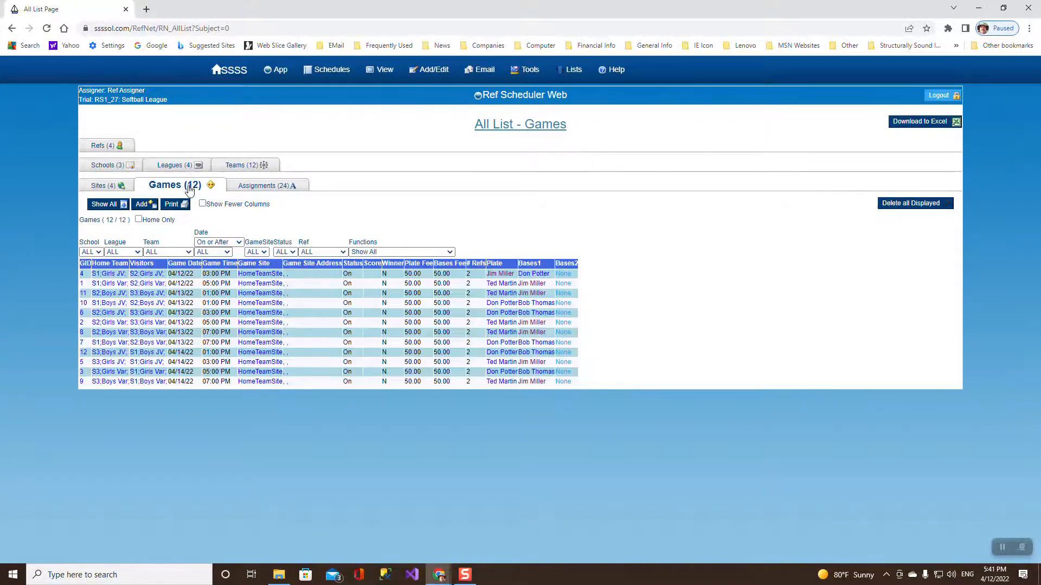
pyautogui.click(85, 265)
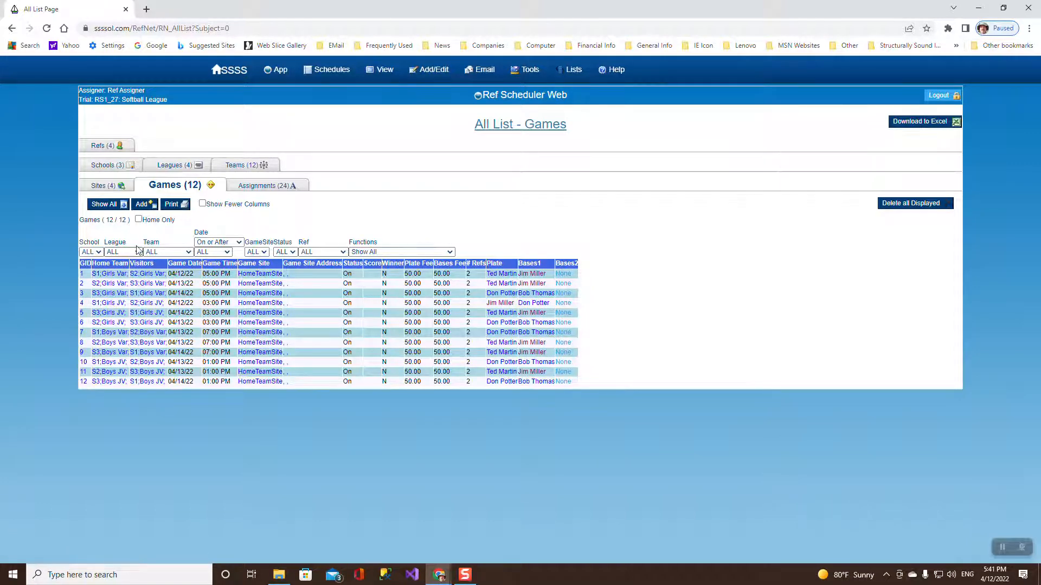
pyautogui.click(262, 186)
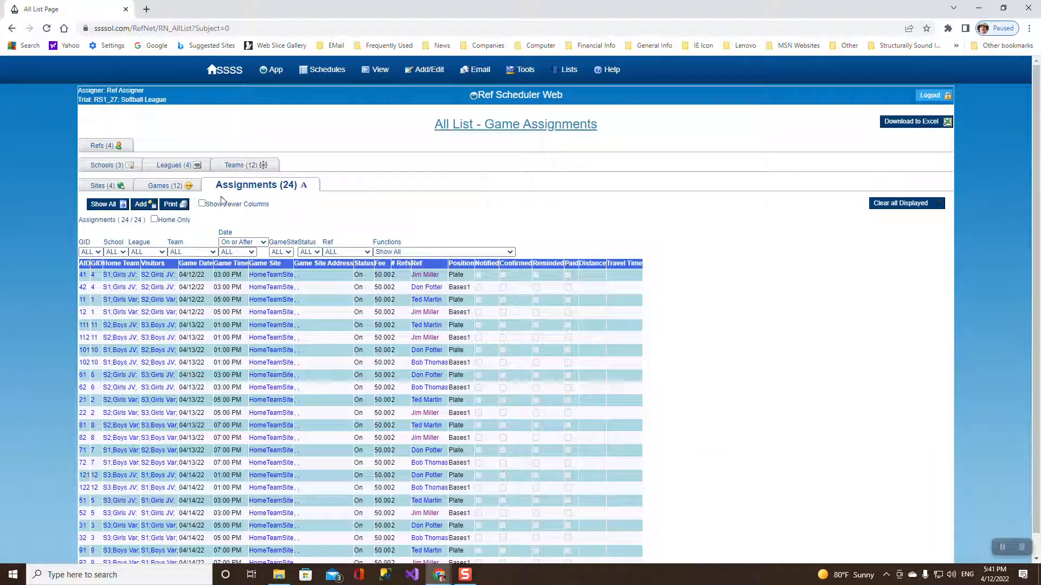
pyautogui.click(88, 265)
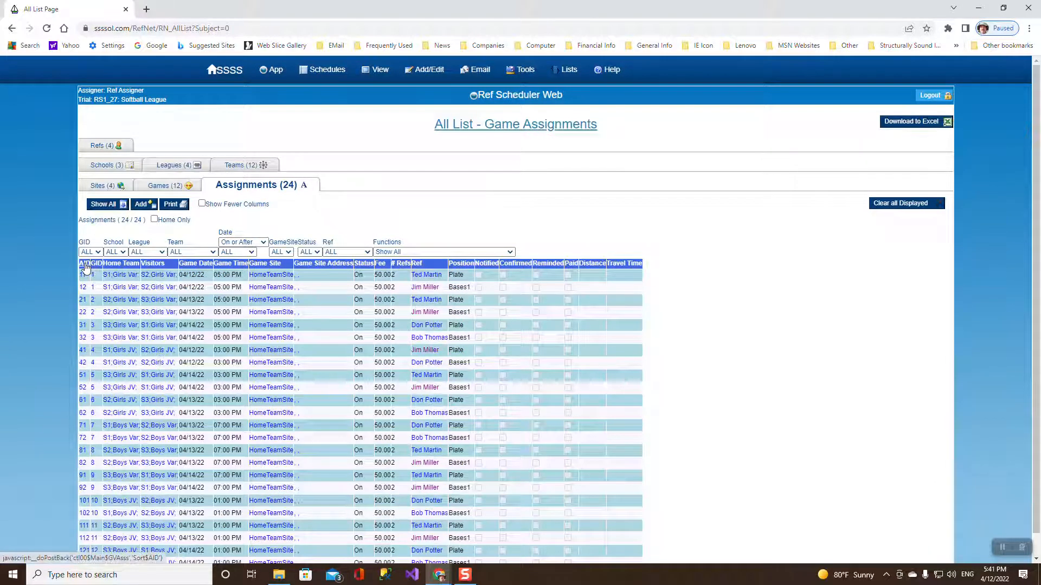
pyautogui.scroll(-1, 326, 336)
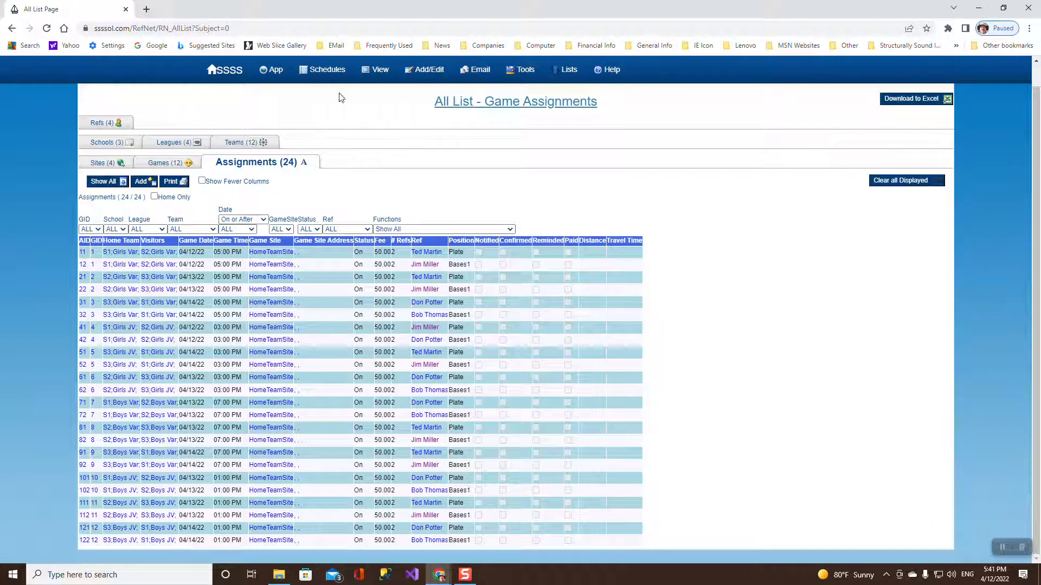
pyautogui.click(167, 165)
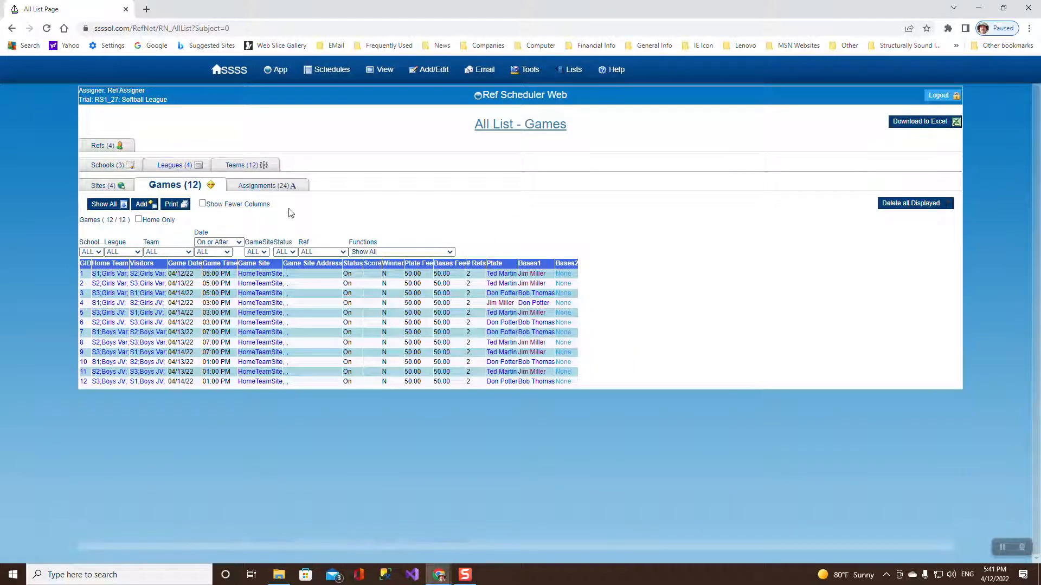
pyautogui.click(142, 204)
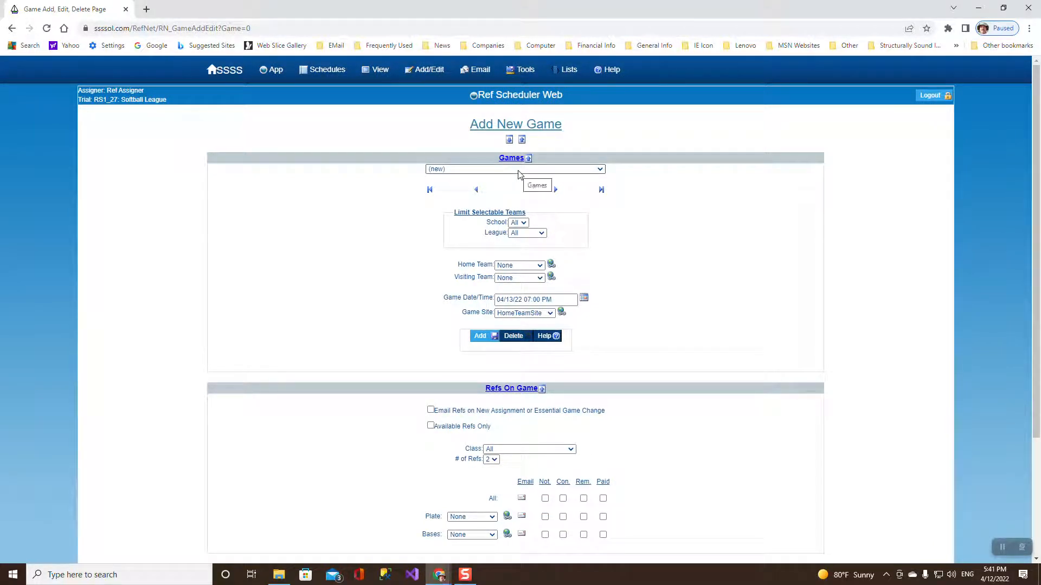
# Start a new game limited to Girls Var, with S1 home and S2 visiting.
pyautogui.click(598, 168)
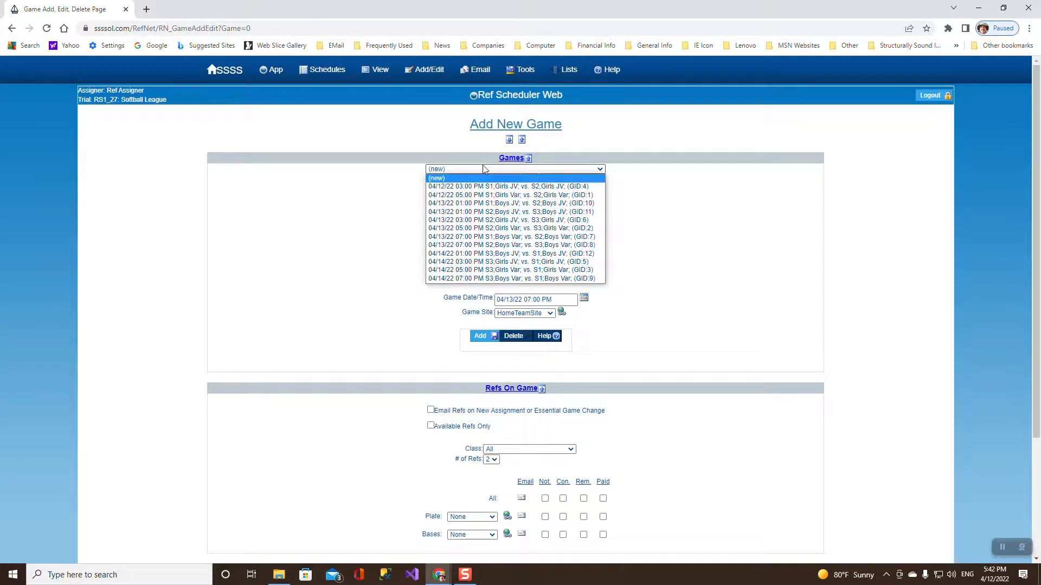
pyautogui.click(547, 172)
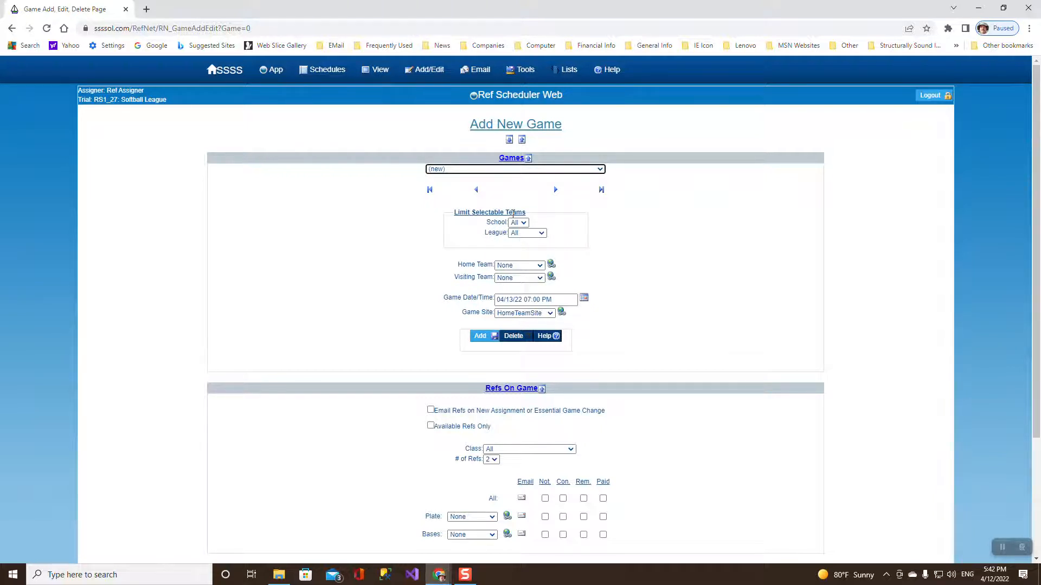
pyautogui.click(534, 235)
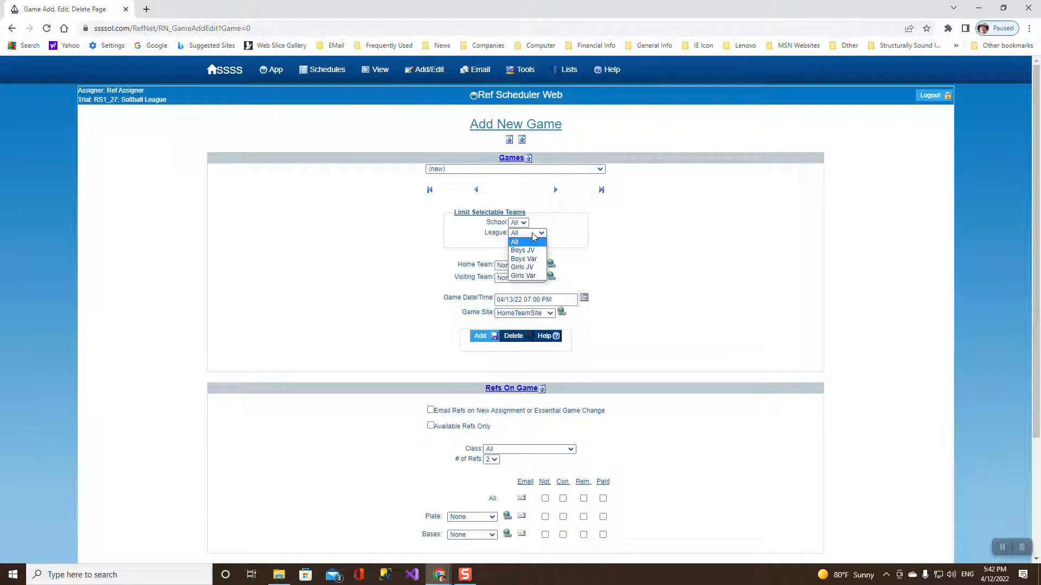
pyautogui.click(534, 236)
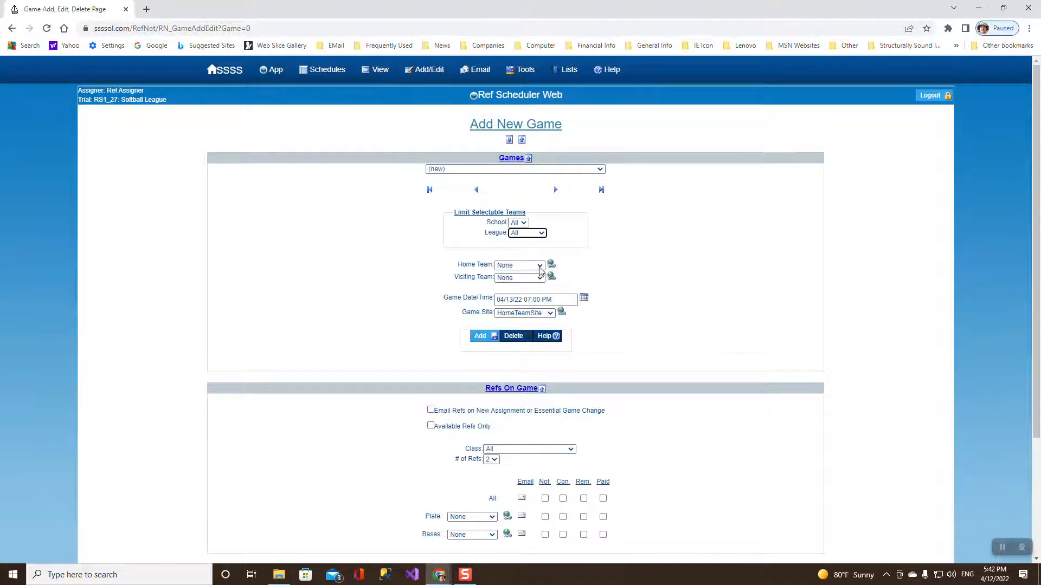
pyautogui.click(539, 267)
pyautogui.click(540, 268)
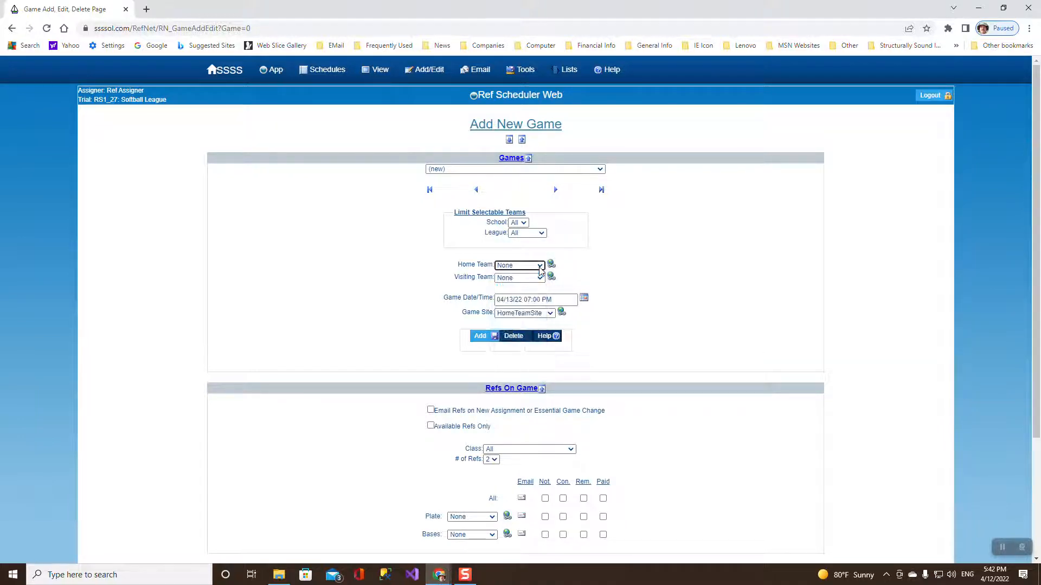
pyautogui.click(541, 234)
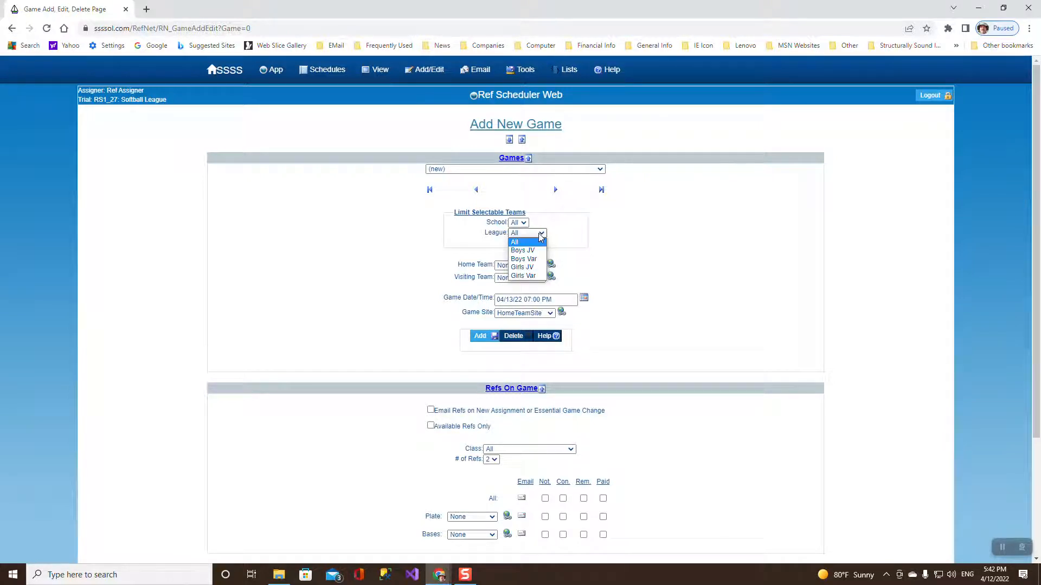
pyautogui.click(535, 276)
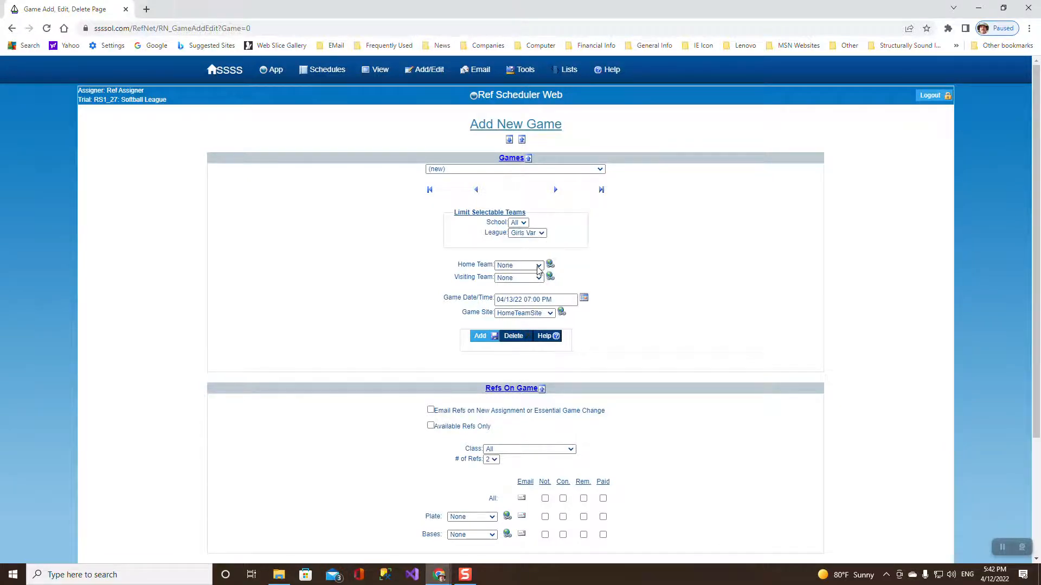
pyautogui.click(539, 267)
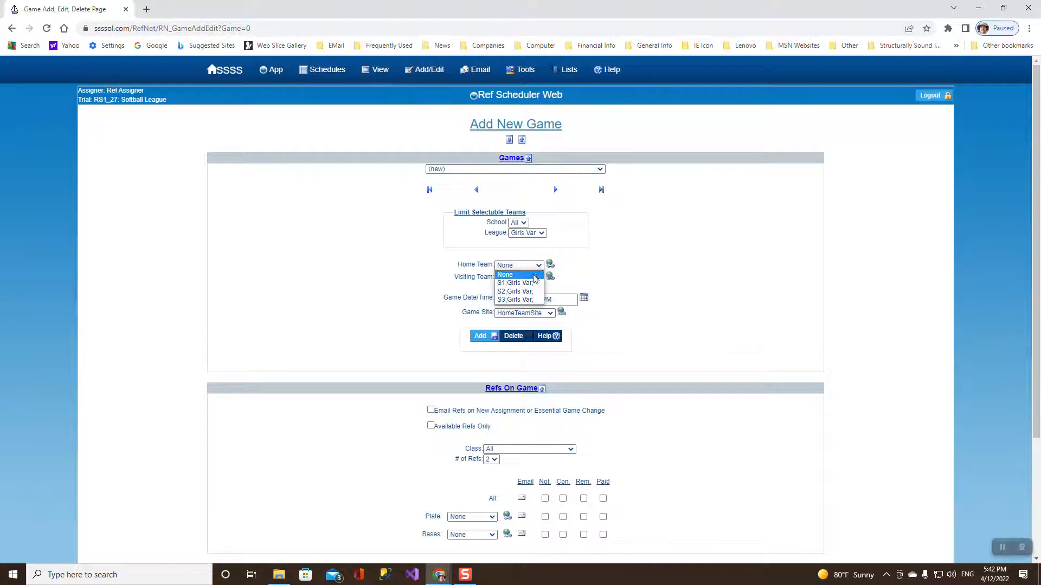
pyautogui.click(534, 283)
pyautogui.click(533, 285)
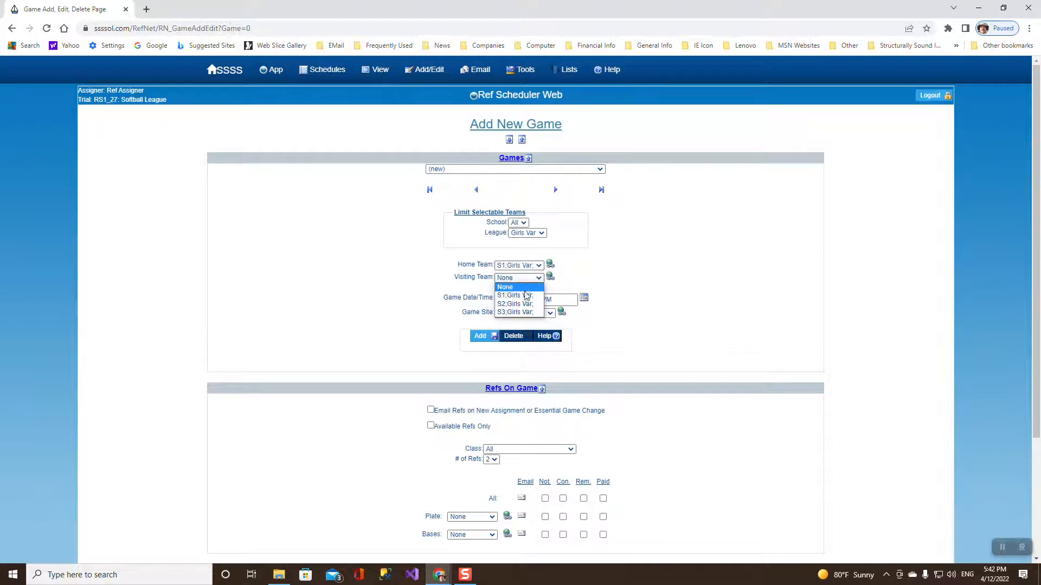
pyautogui.click(525, 301)
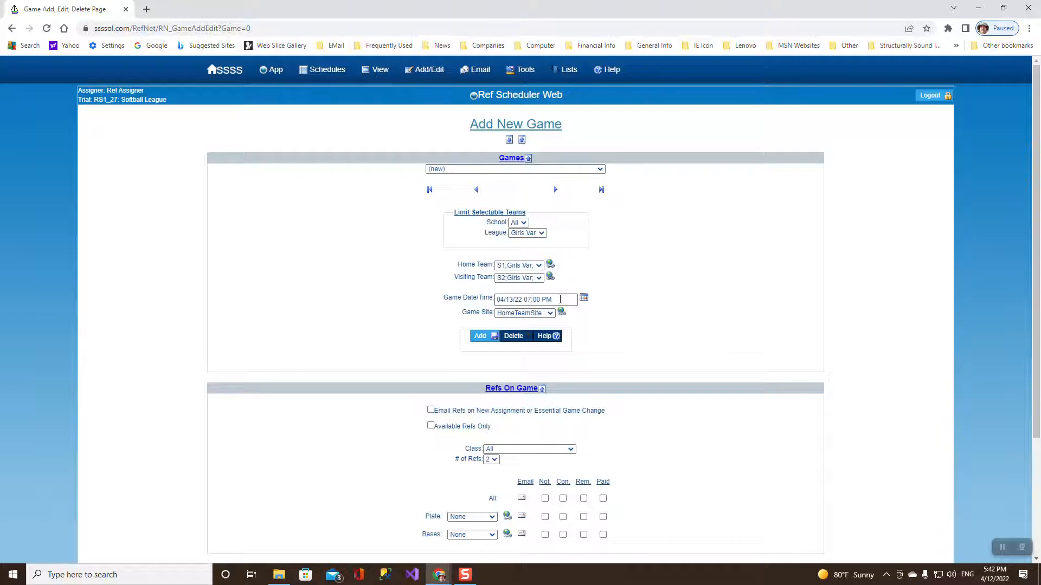
# Set the game date to April 18, 2022 and the site to S1 F1.
pyautogui.click(584, 301)
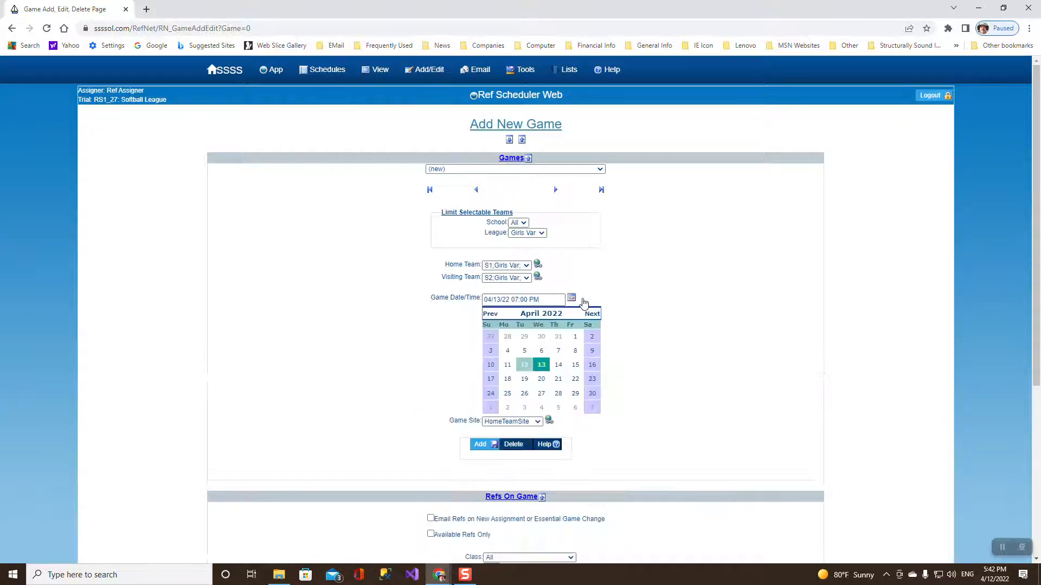
pyautogui.click(508, 379)
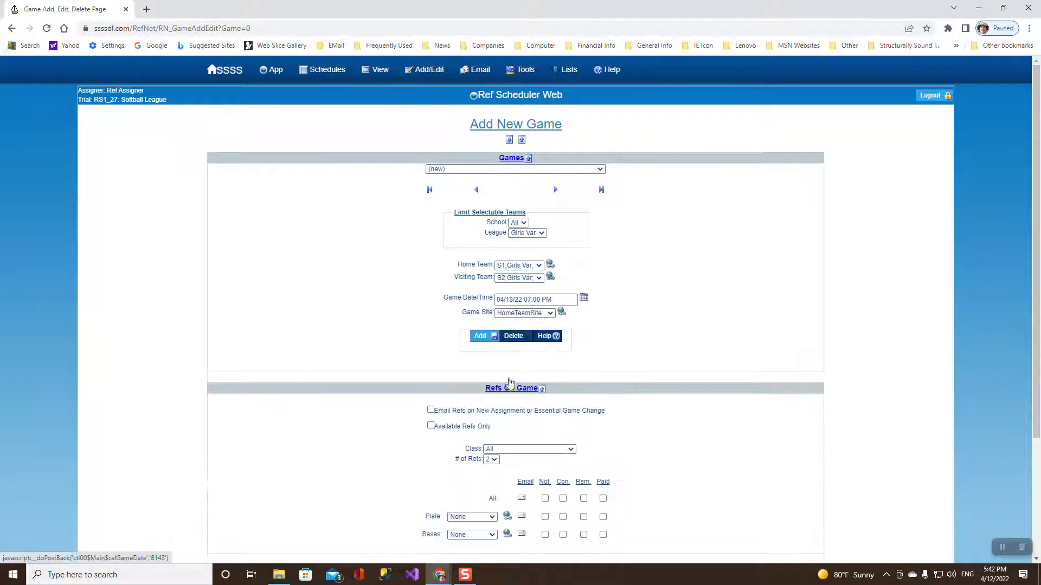
pyautogui.click(550, 314)
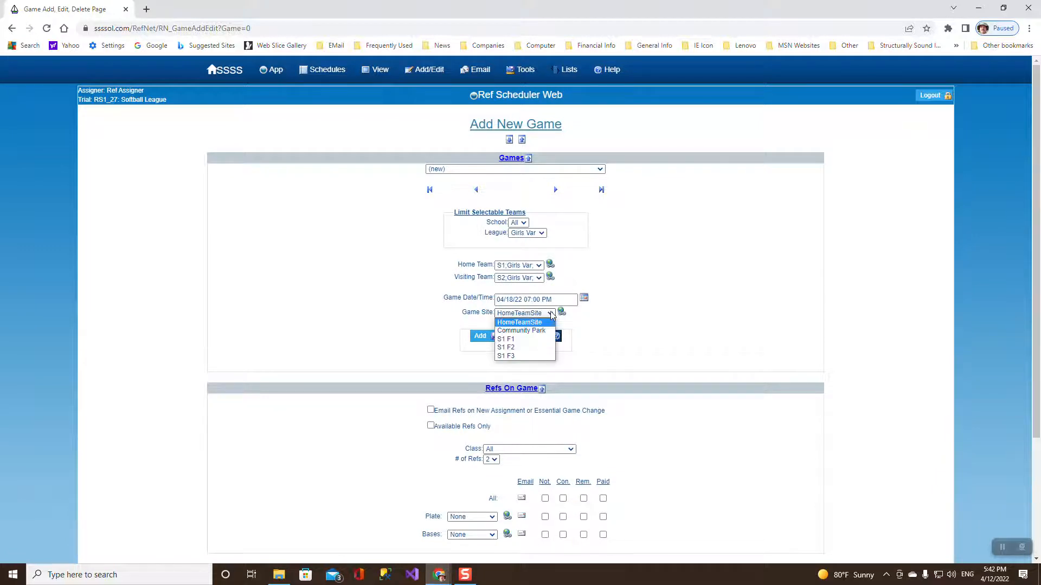
pyautogui.click(518, 339)
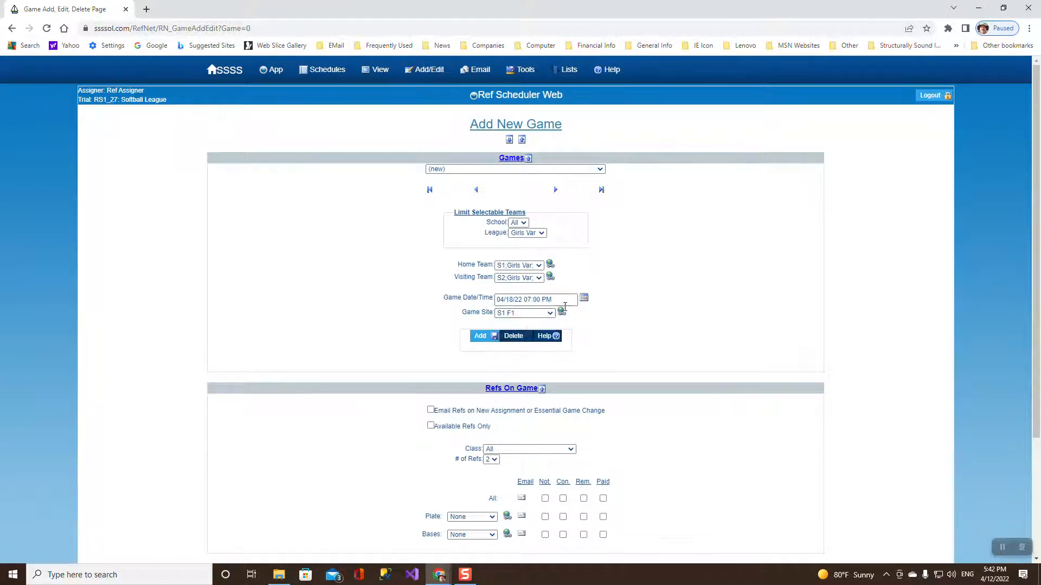
pyautogui.click(550, 314)
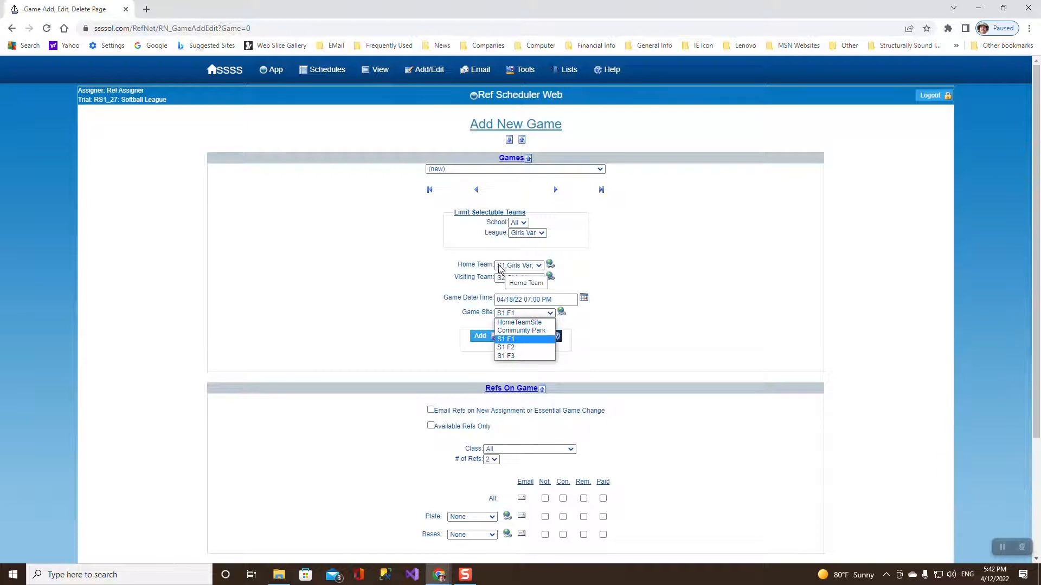
pyautogui.click(604, 271)
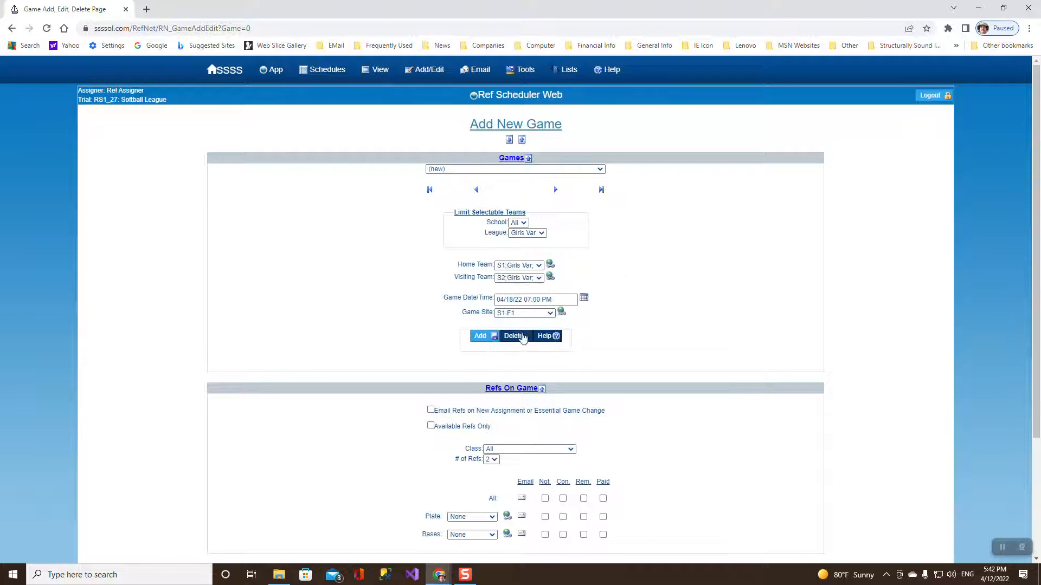
# Assign plate and bases referees and add the game as GID 13.
pyautogui.click(491, 518)
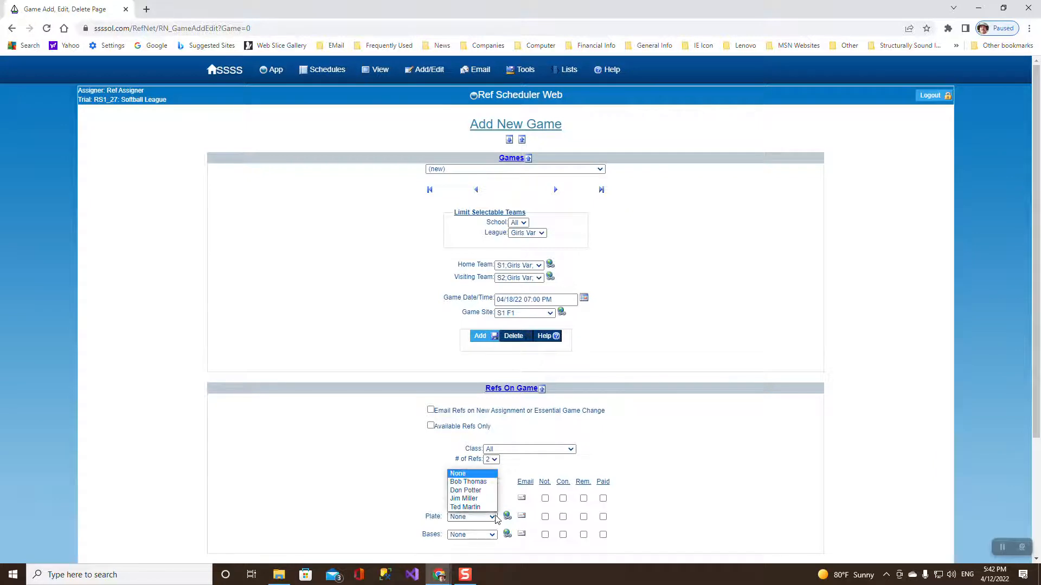
pyautogui.click(470, 490)
pyautogui.click(493, 517)
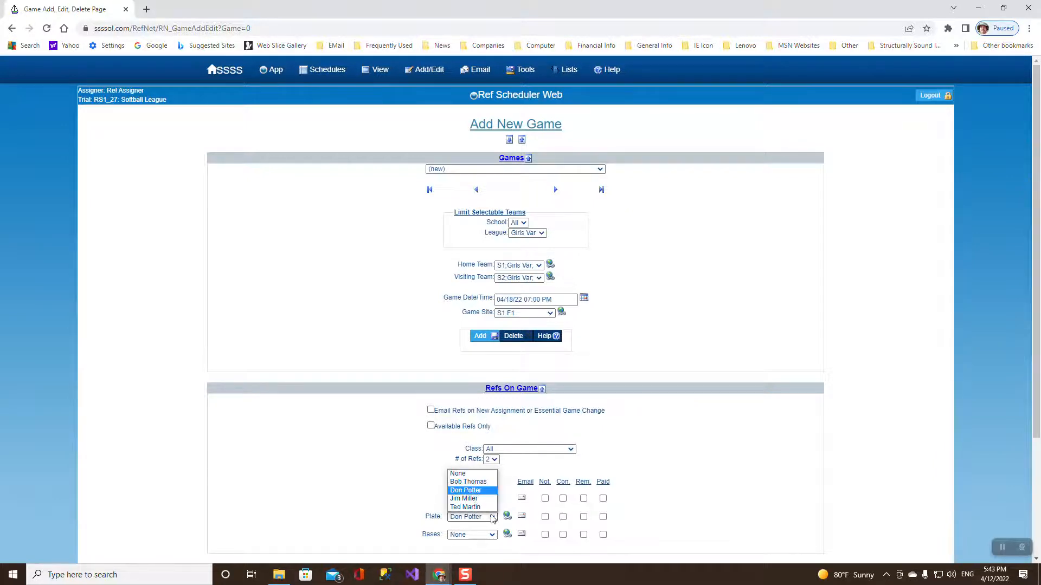
pyautogui.click(471, 499)
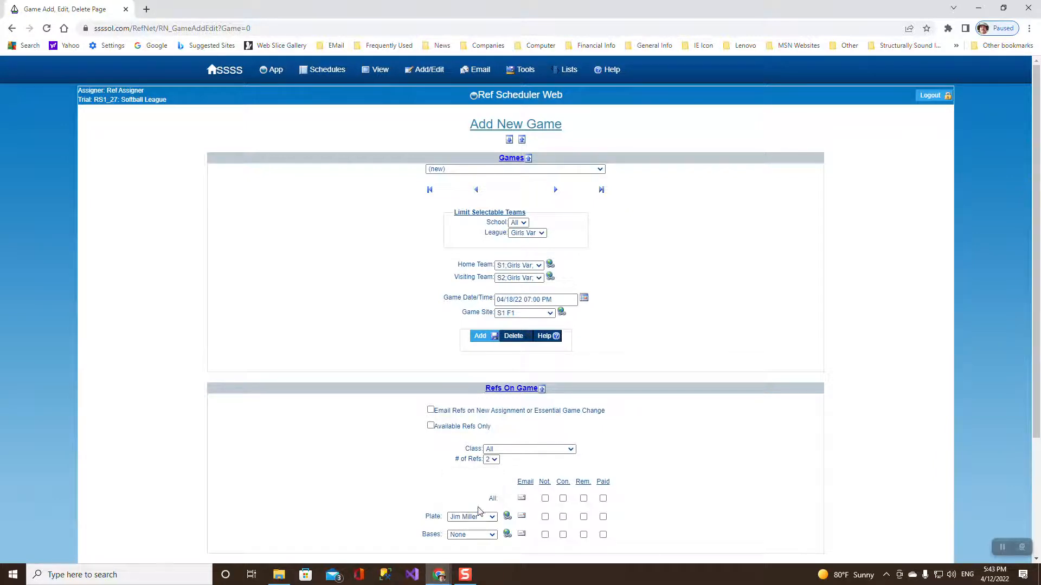
pyautogui.click(491, 535)
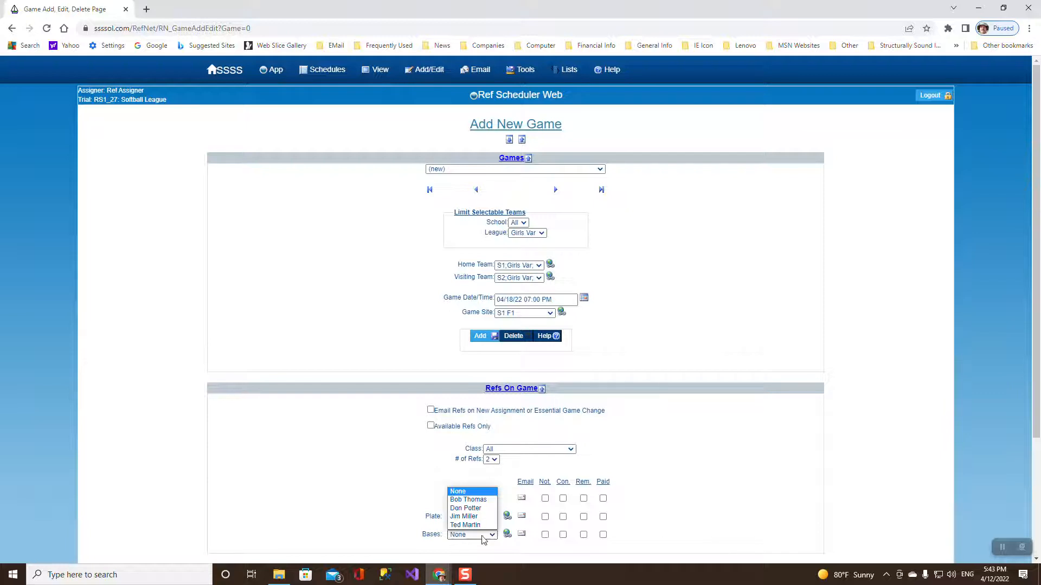
pyautogui.click(467, 508)
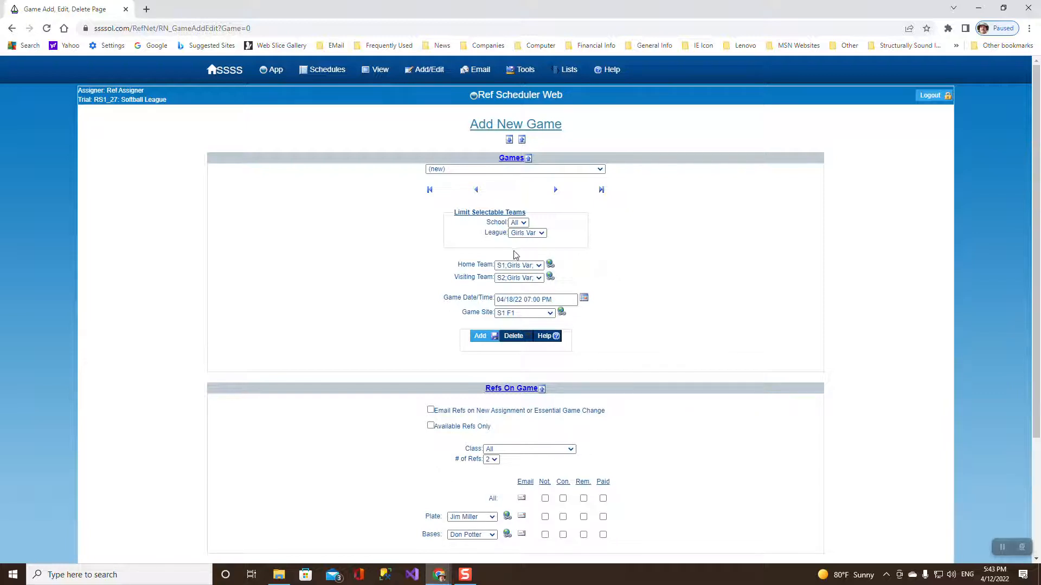
pyautogui.click(480, 336)
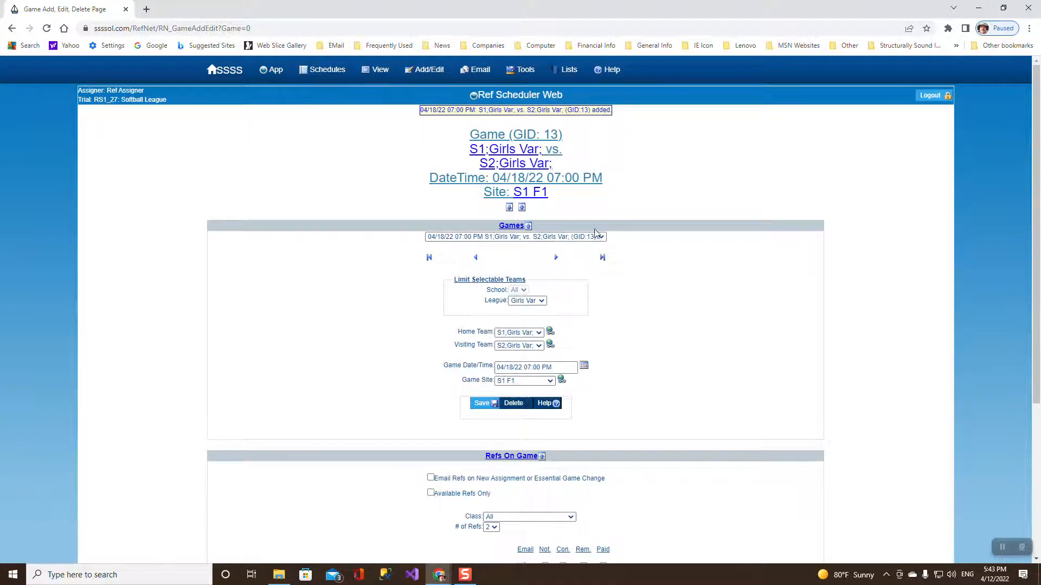
pyautogui.click(599, 237)
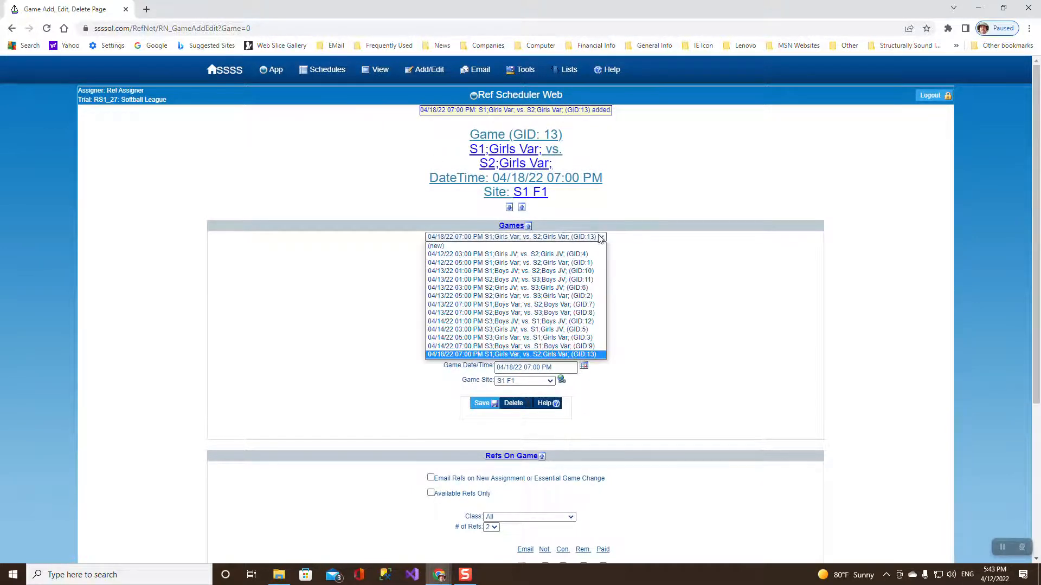
# Start a new game with S2 Girls Var home, S3 Girls Var visiting, at HomeTeamSite.
pyautogui.click(467, 247)
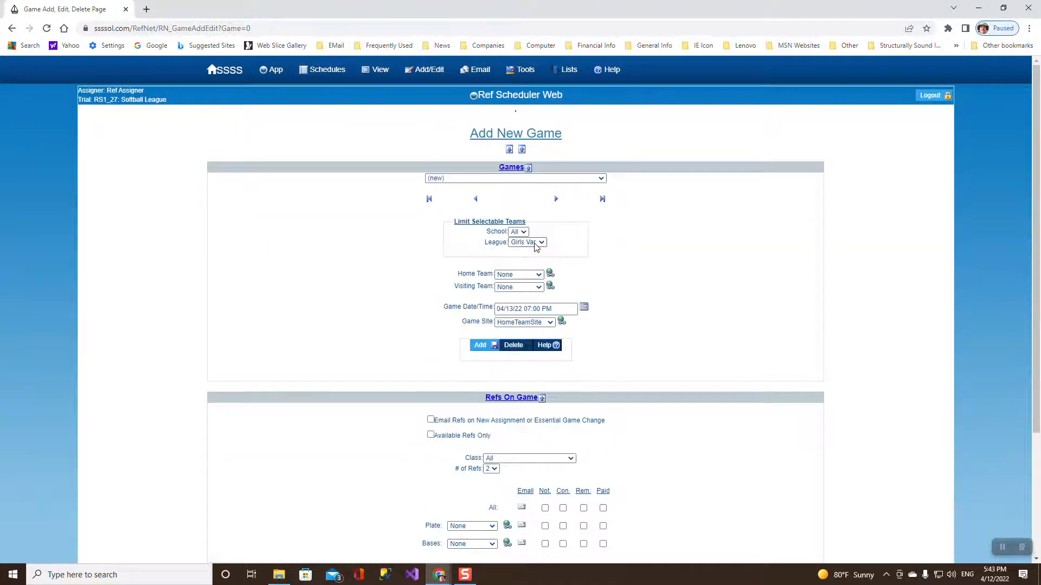
pyautogui.click(538, 275)
pyautogui.click(539, 291)
pyautogui.click(538, 287)
pyautogui.click(527, 319)
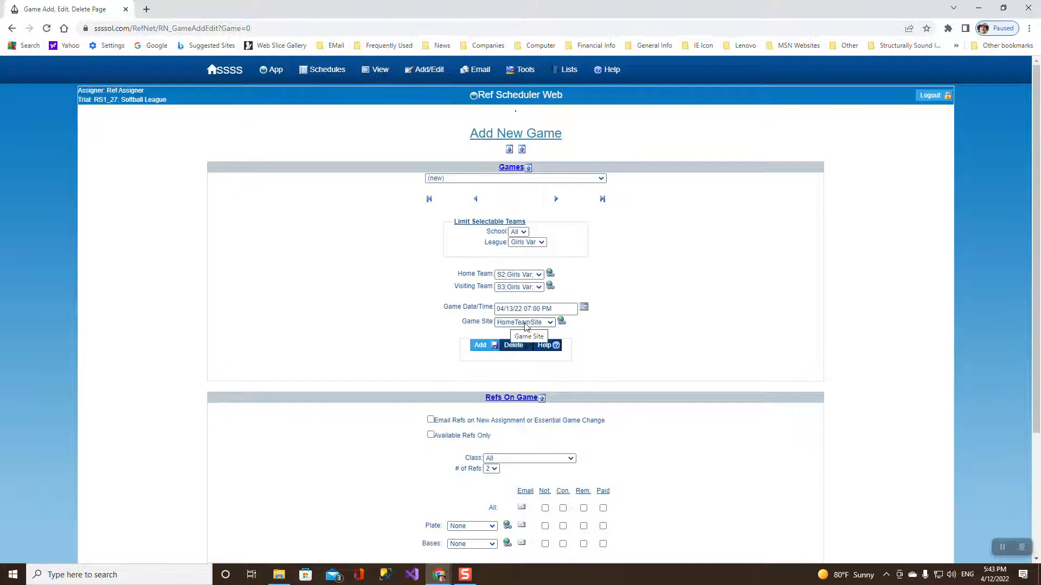
pyautogui.click(550, 322)
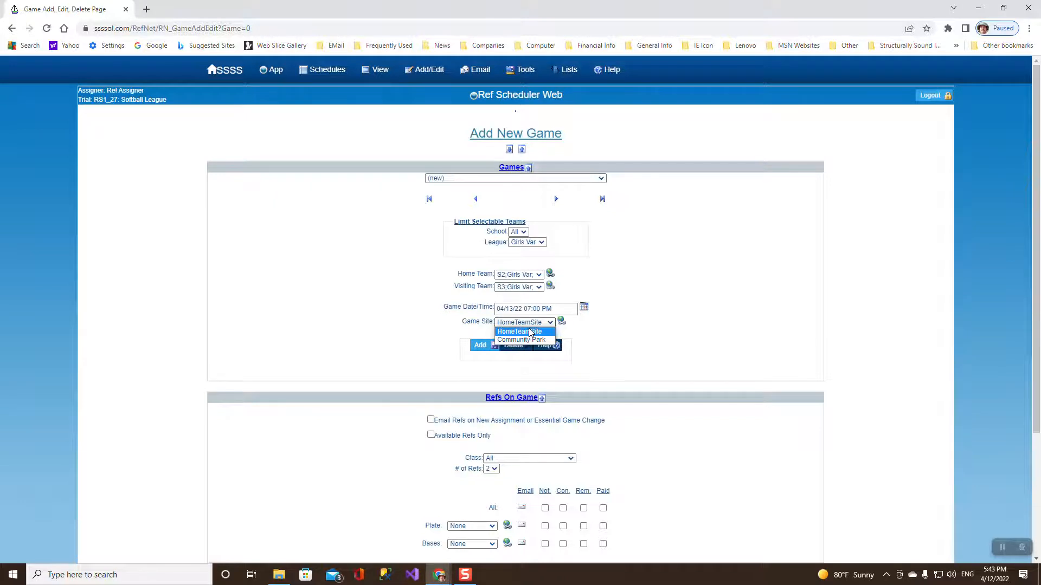
pyautogui.click(672, 289)
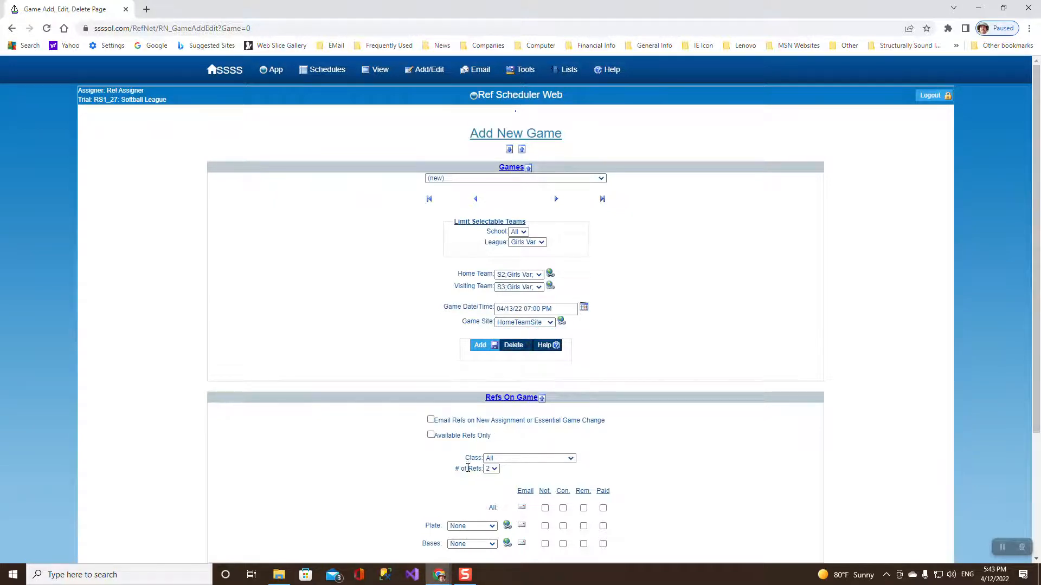
# Assign plate and bases referees and submit the game, which raises a referee-conflict warning.
pyautogui.scroll(-3, 629, 366)
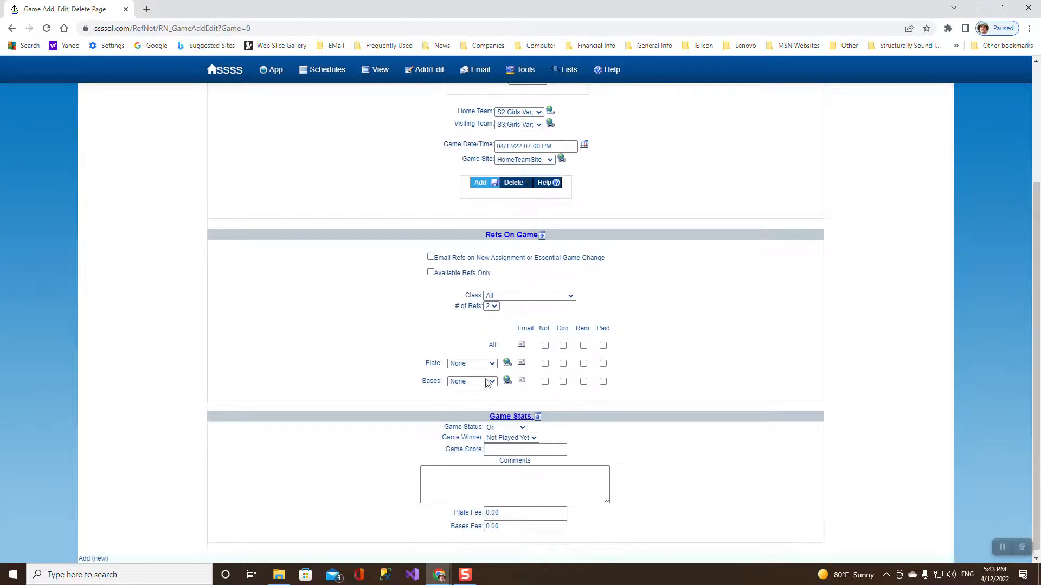
pyautogui.click(493, 364)
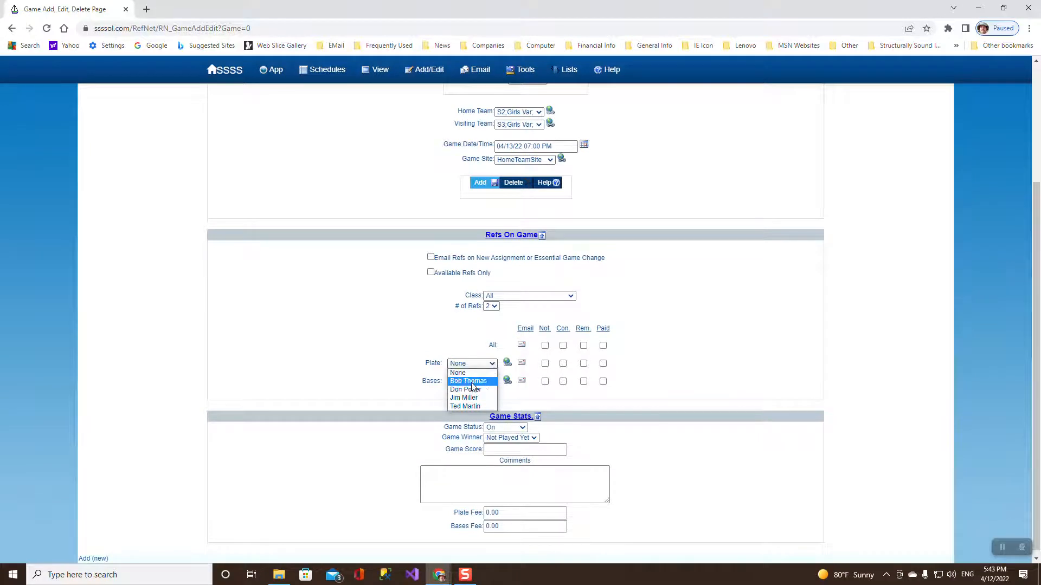
pyautogui.click(488, 382)
pyautogui.click(493, 383)
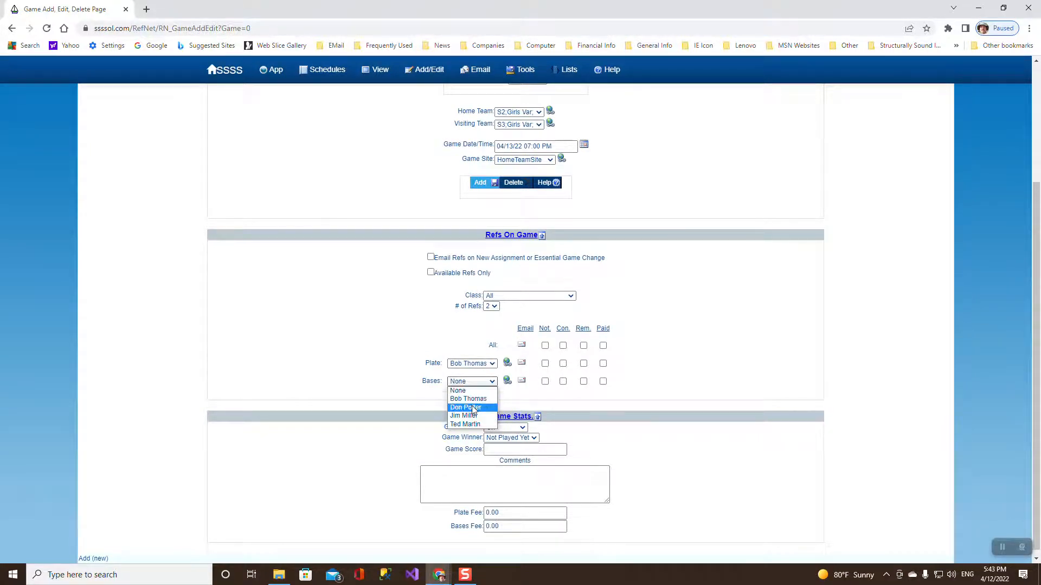
pyautogui.click(466, 424)
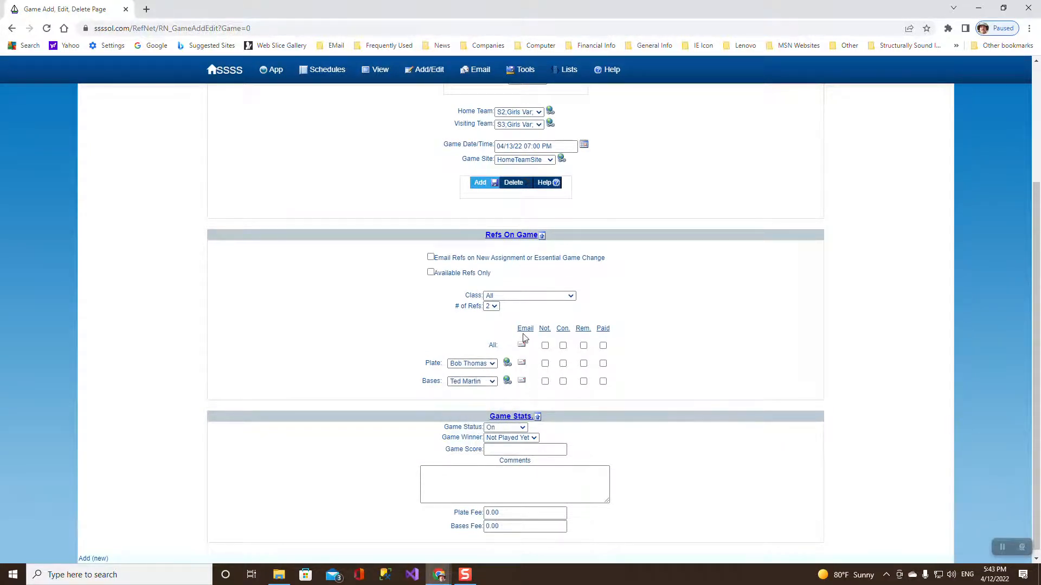
pyautogui.scroll(3, 648, 302)
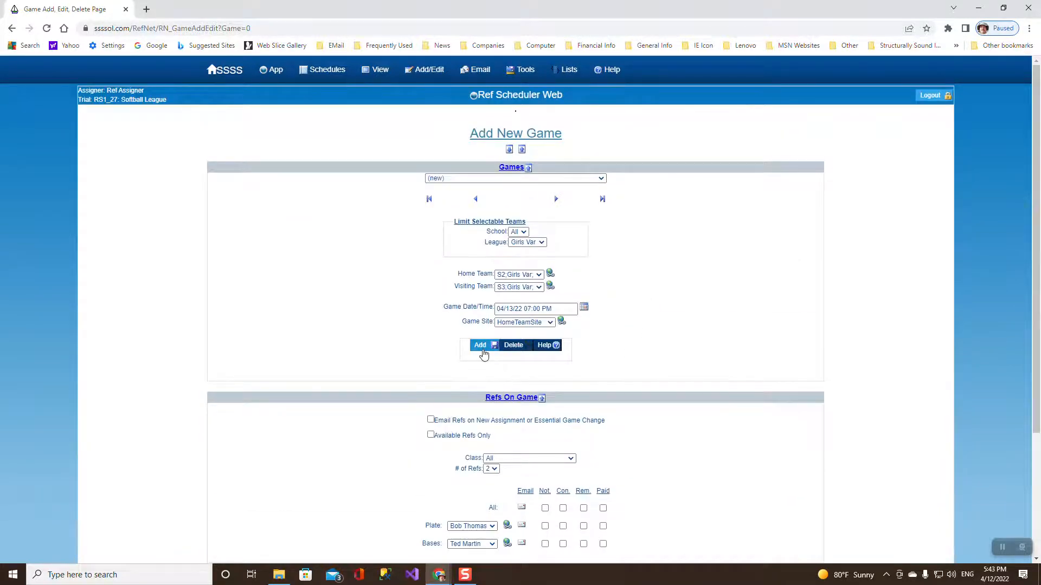
pyautogui.click(480, 346)
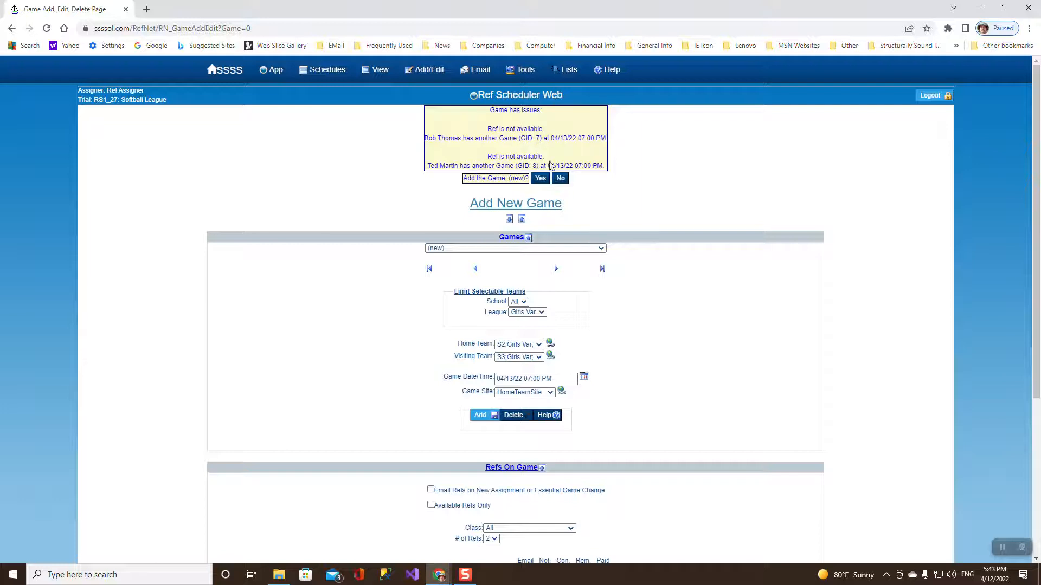
# Change the S2 vs S3 game date to April 19, 2022 and add it as game 14.
pyautogui.scroll(-1, 569, 404)
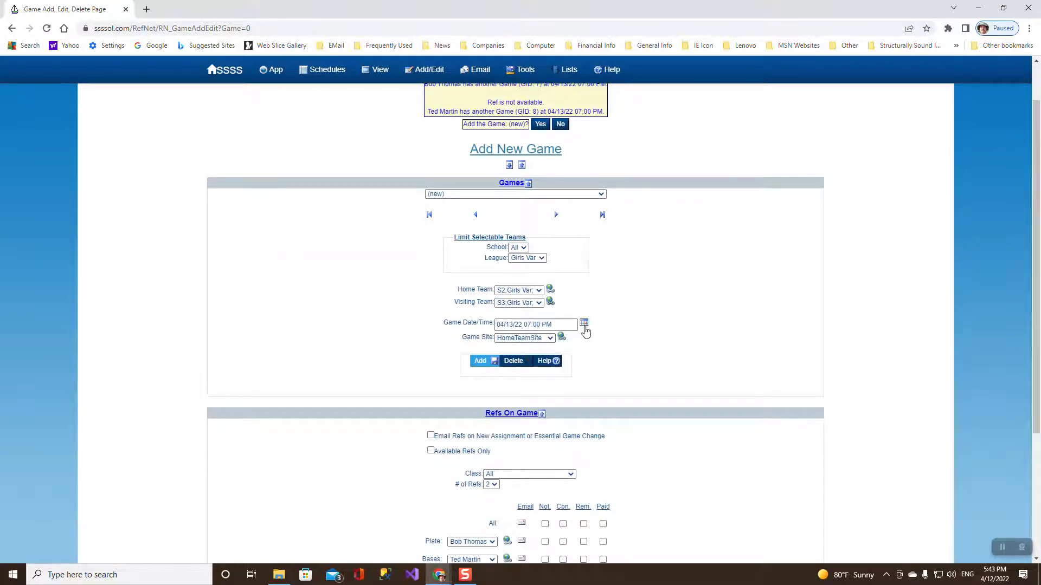
pyautogui.click(584, 324)
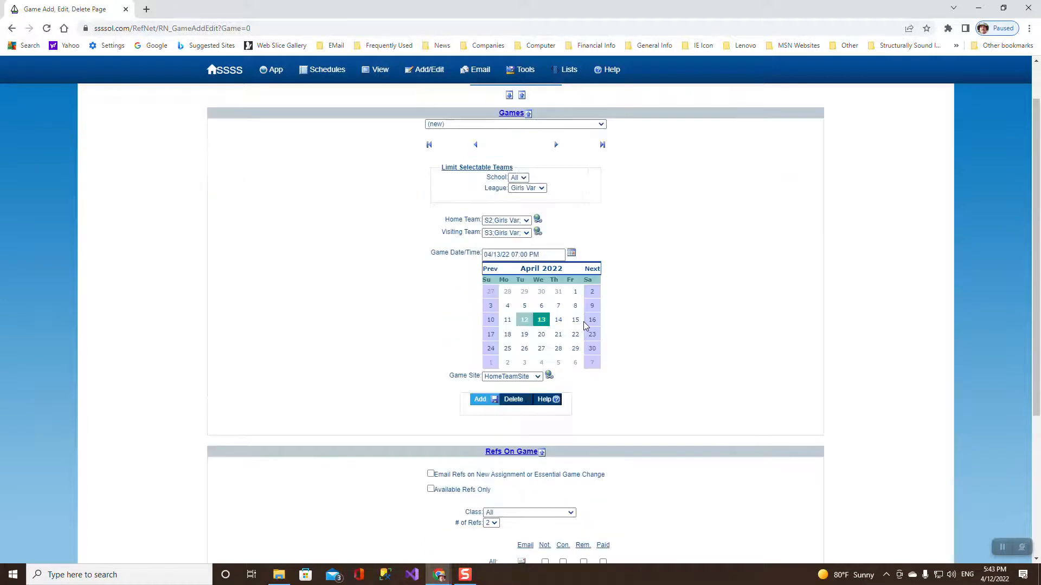
pyautogui.click(524, 336)
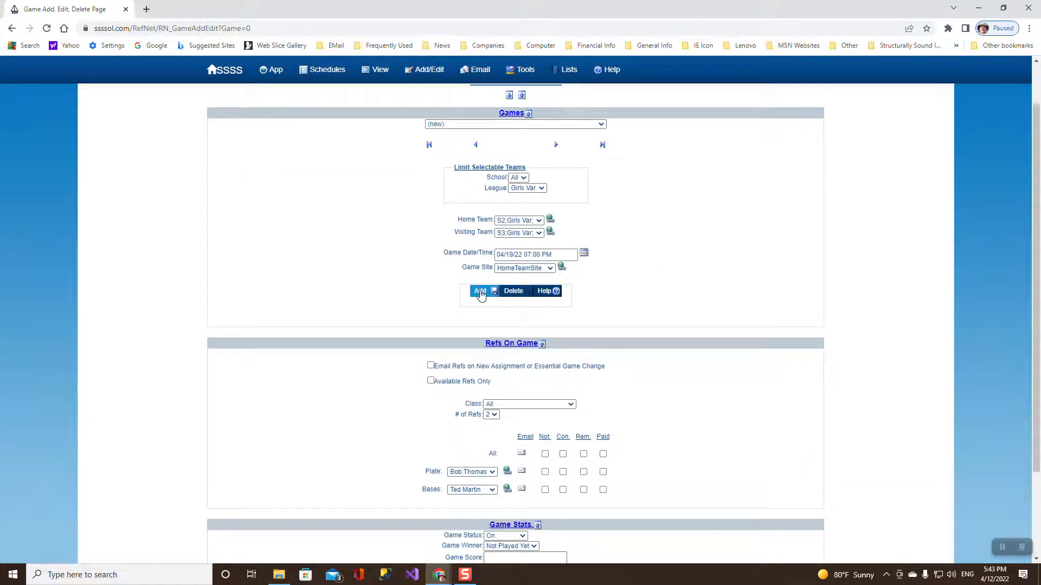
pyautogui.click(480, 293)
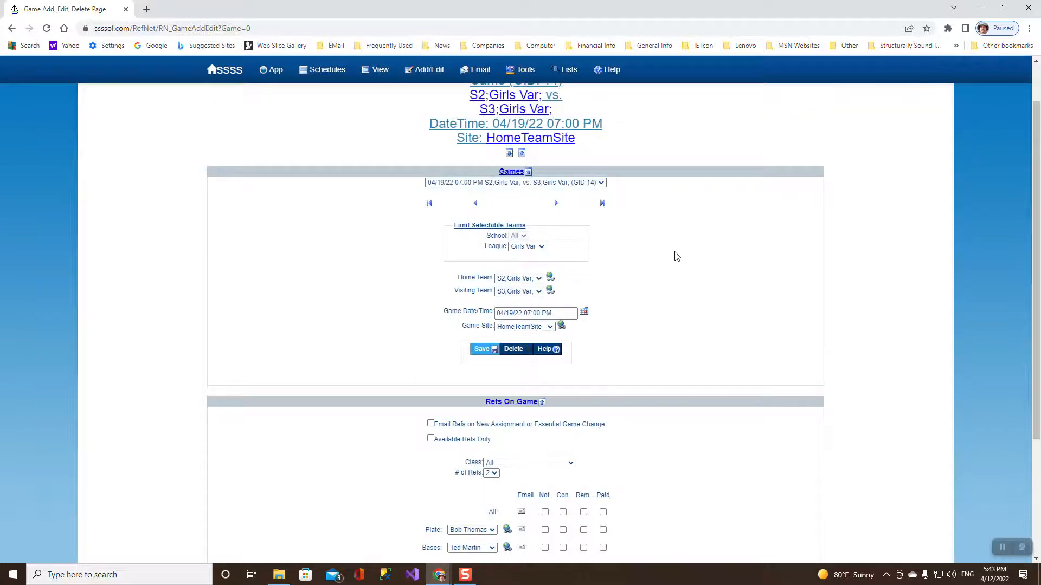
pyautogui.scroll(1, 677, 256)
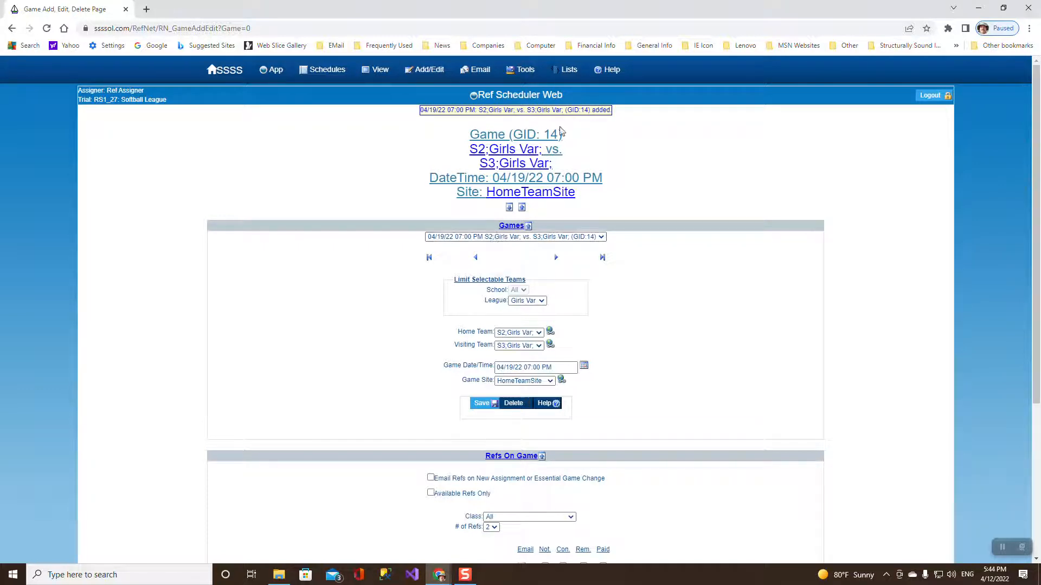
pyautogui.click(600, 237)
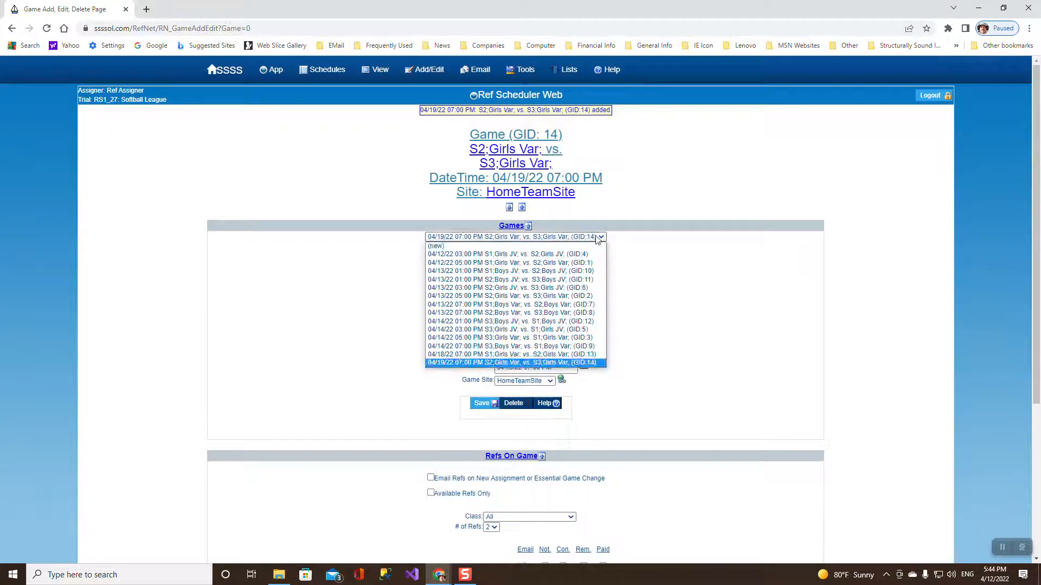
# Start a new game with S3 Girls Var home, S1 Girls Var visiting, on April 20, 2022.
pyautogui.click(480, 246)
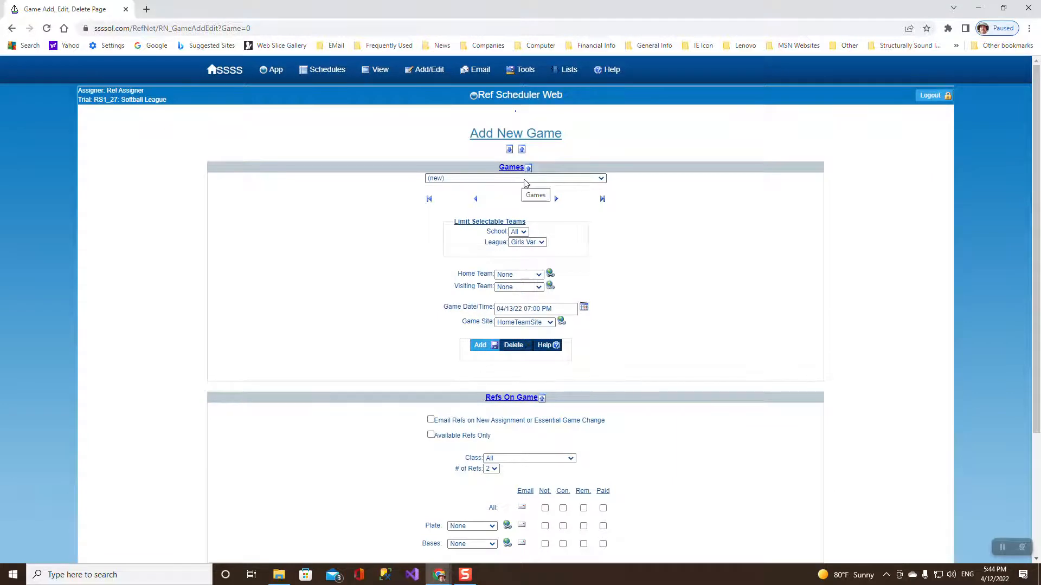
pyautogui.click(524, 276)
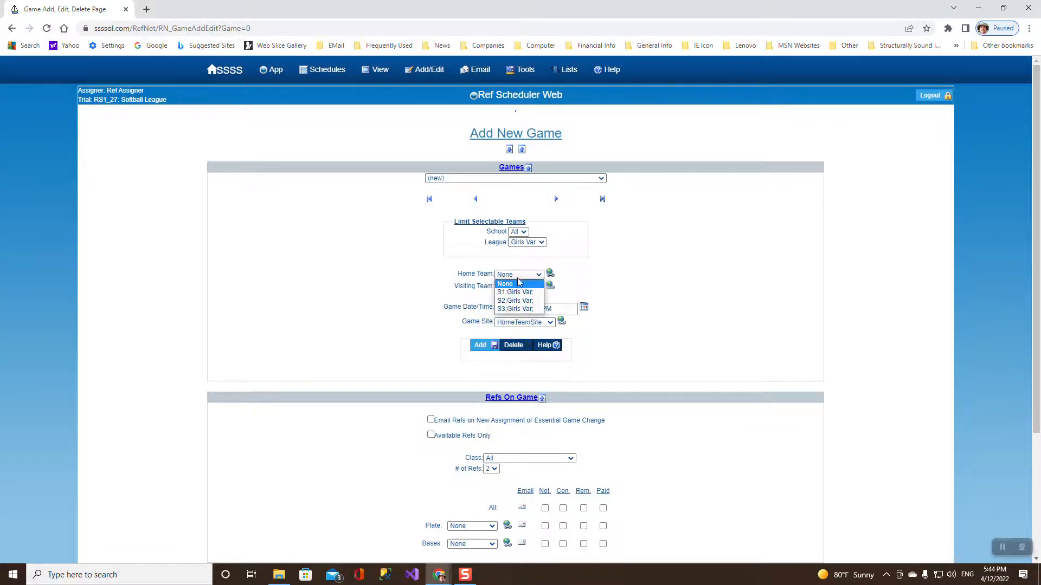
pyautogui.click(515, 309)
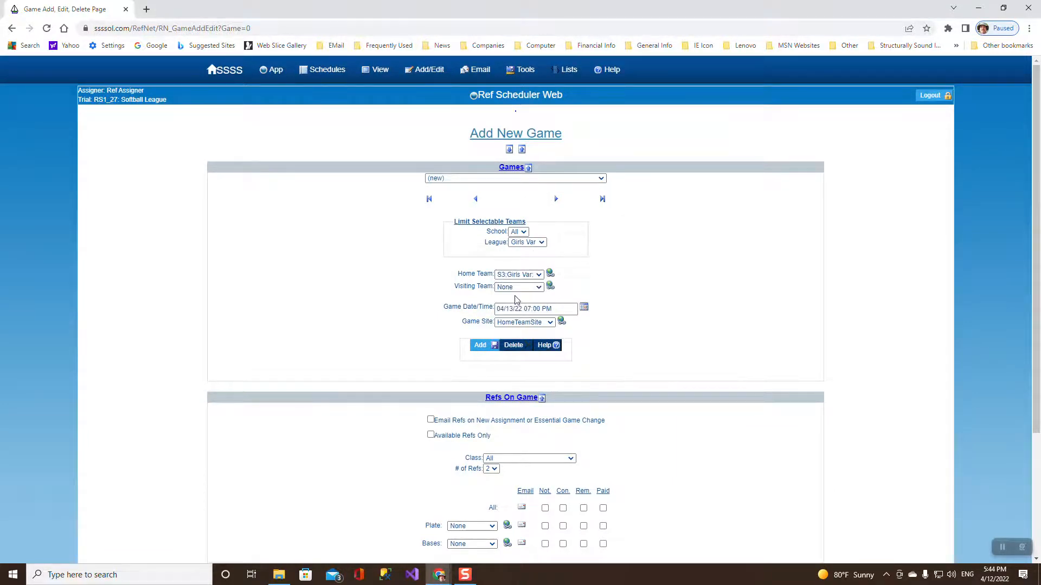
pyautogui.click(519, 289)
pyautogui.click(538, 308)
pyautogui.click(584, 309)
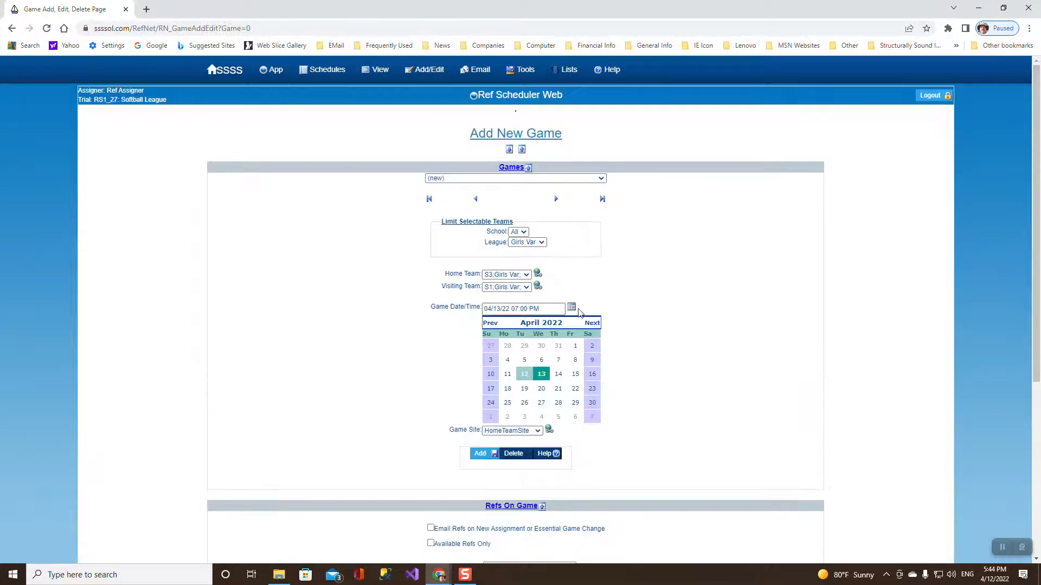
pyautogui.click(541, 390)
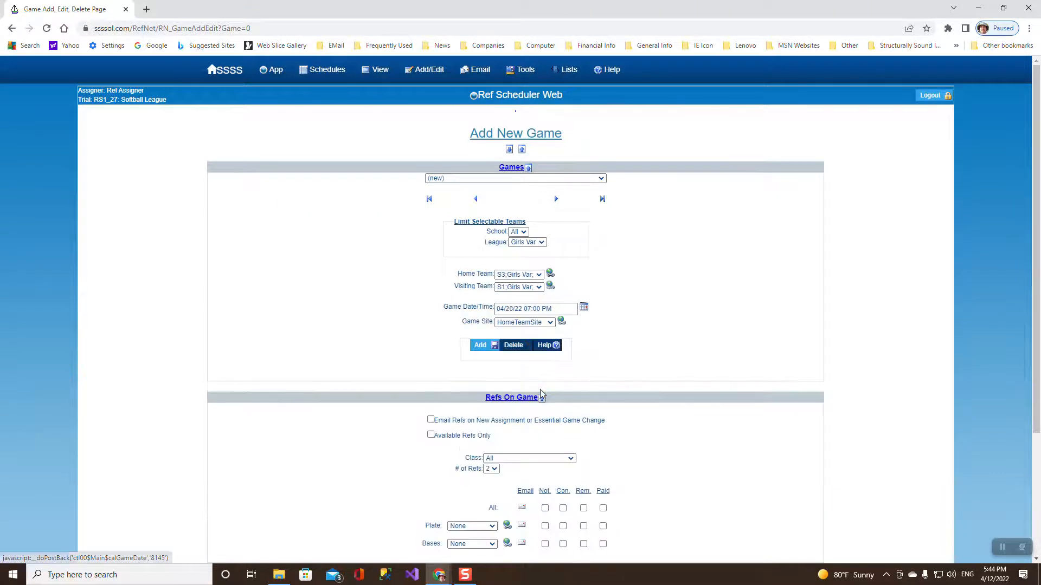
# Assign plate and bases referees and add the game as GID 15.
pyautogui.scroll(-2, 515, 477)
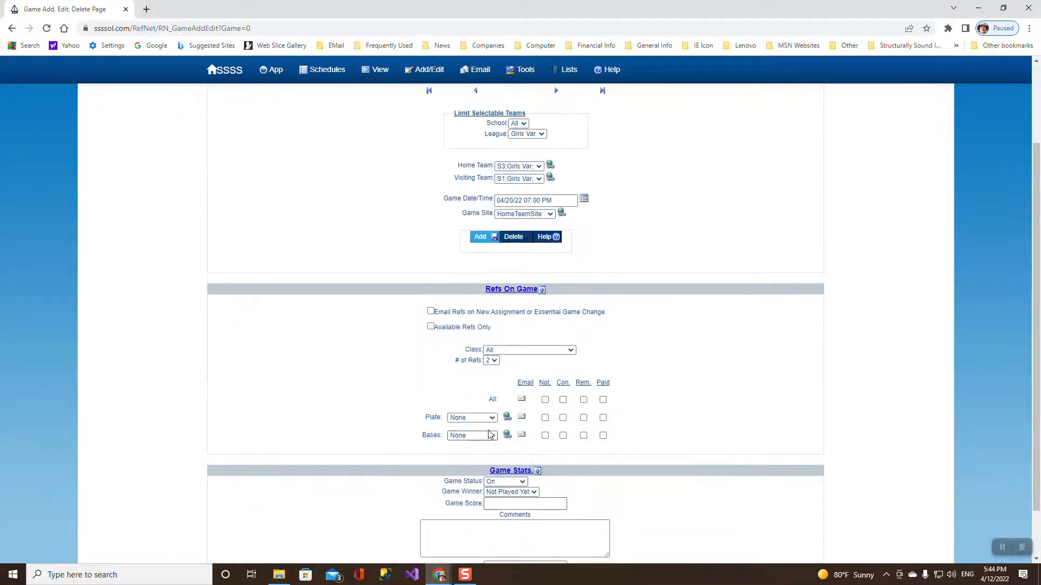
pyautogui.click(492, 419)
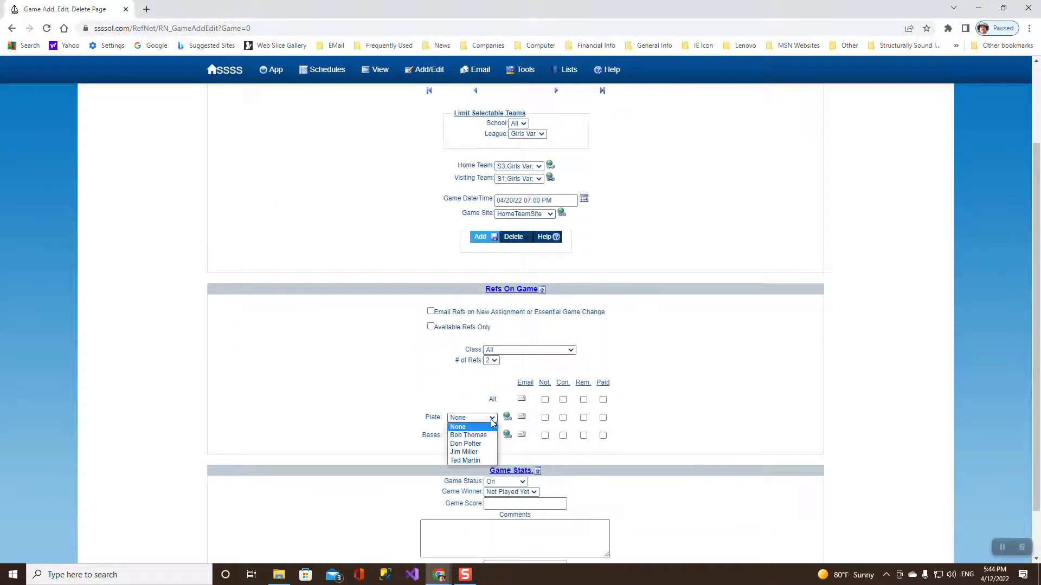
pyautogui.click(488, 452)
pyautogui.click(492, 437)
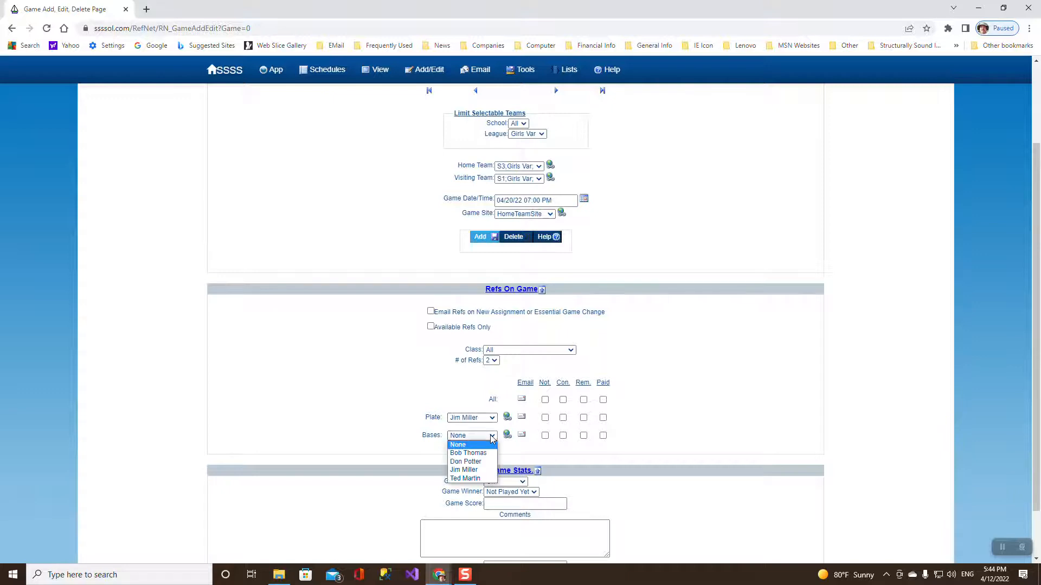
pyautogui.click(473, 461)
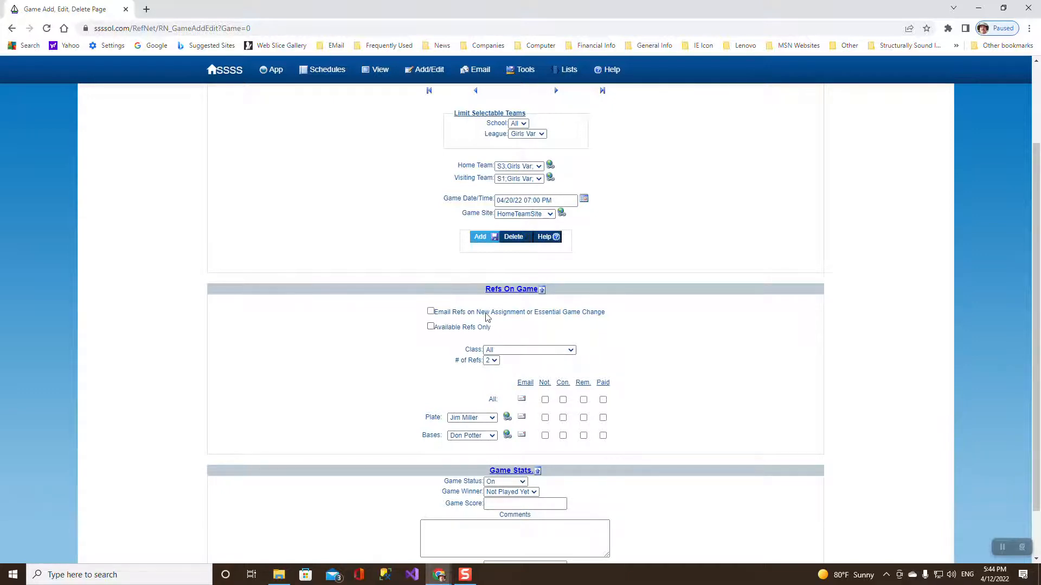
pyautogui.click(481, 237)
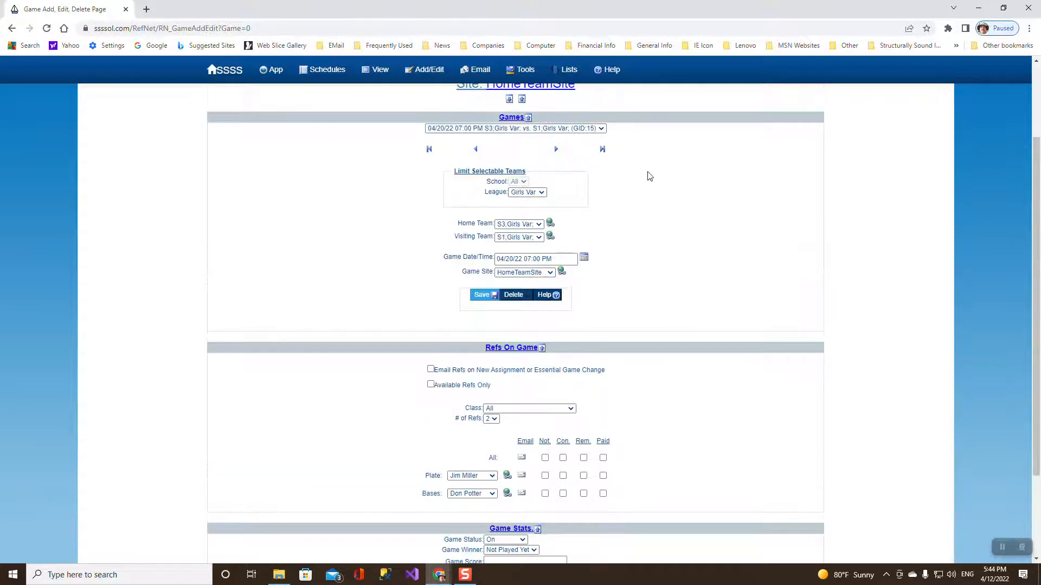
pyautogui.scroll(2, 649, 176)
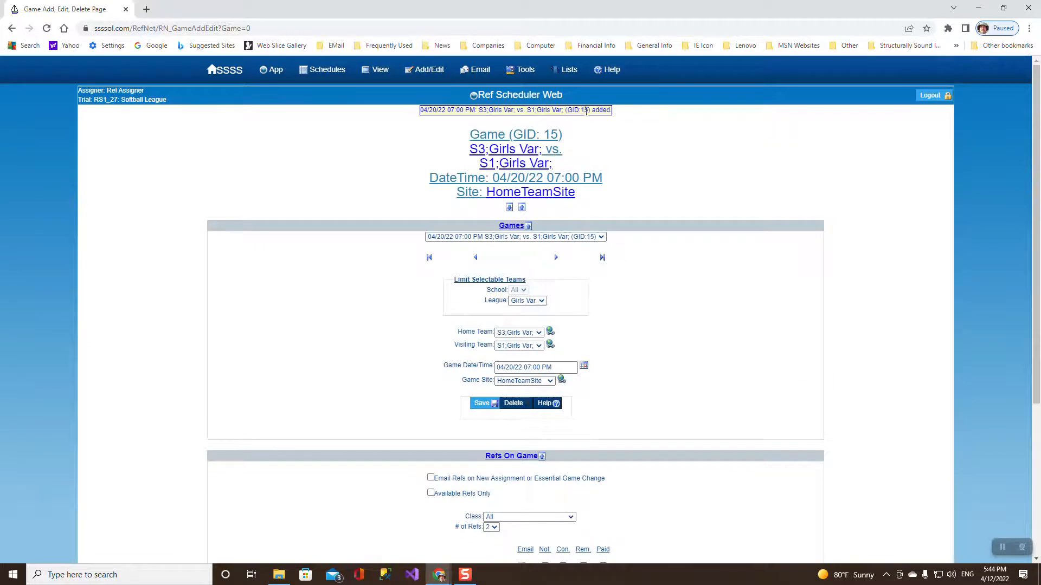
pyautogui.moveTo(383, 72)
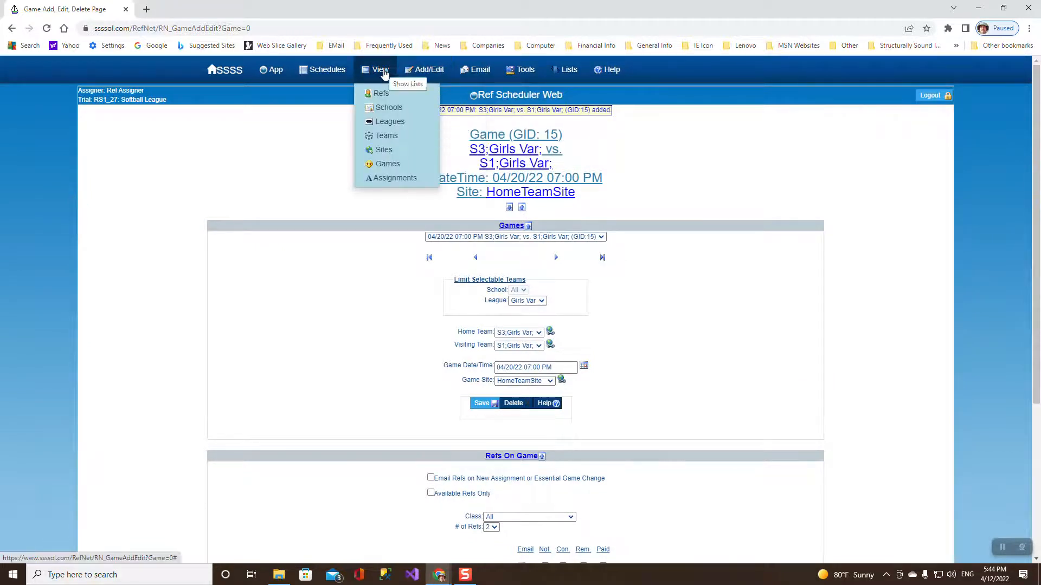
# Show the All List of 15 games, then switch to the list of 4 refs.
pyautogui.click(393, 164)
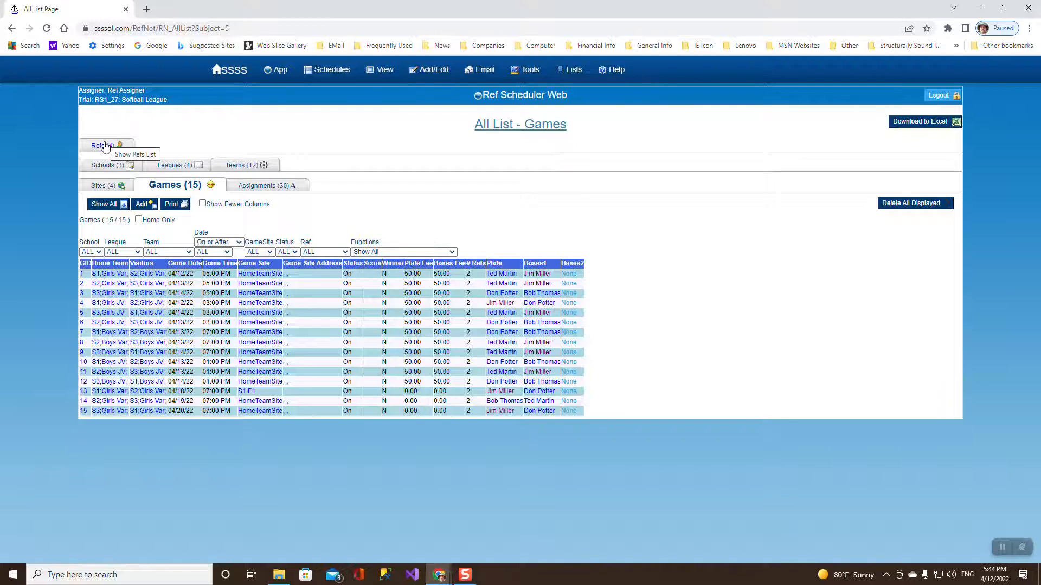
pyautogui.moveTo(333, 74)
pyautogui.click(100, 147)
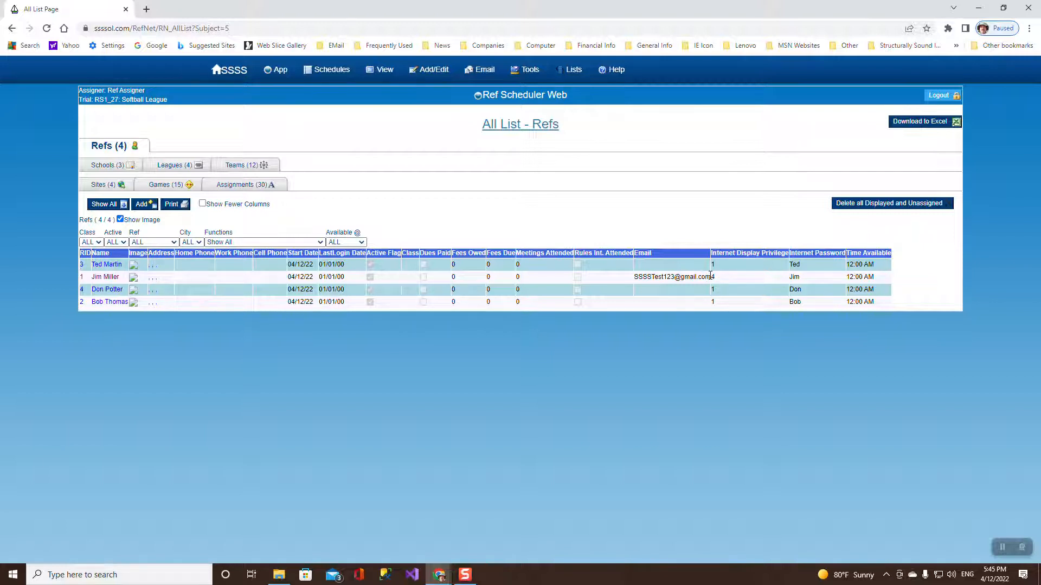
pyautogui.moveTo(277, 73)
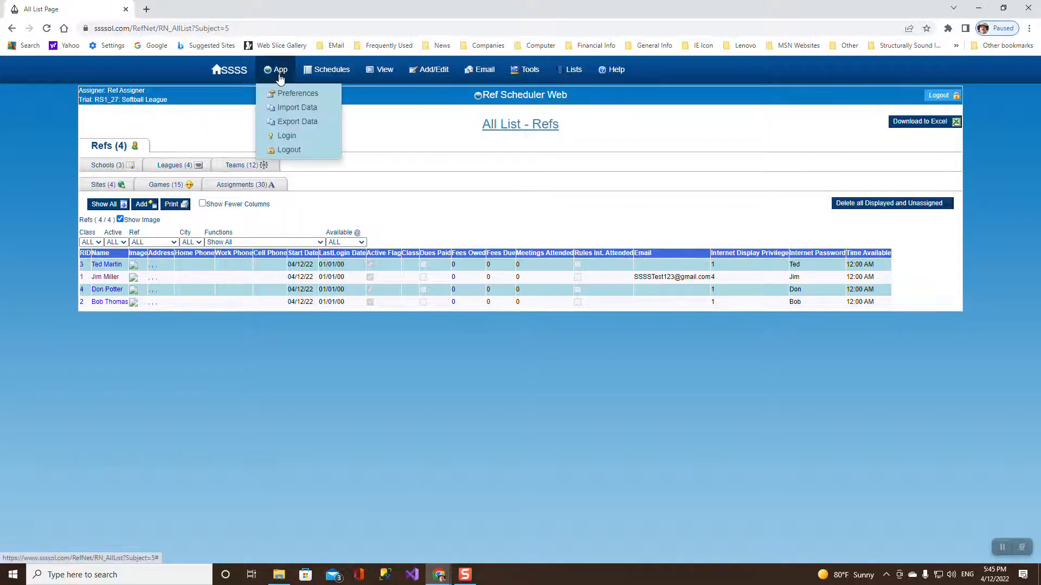
pyautogui.click(292, 123)
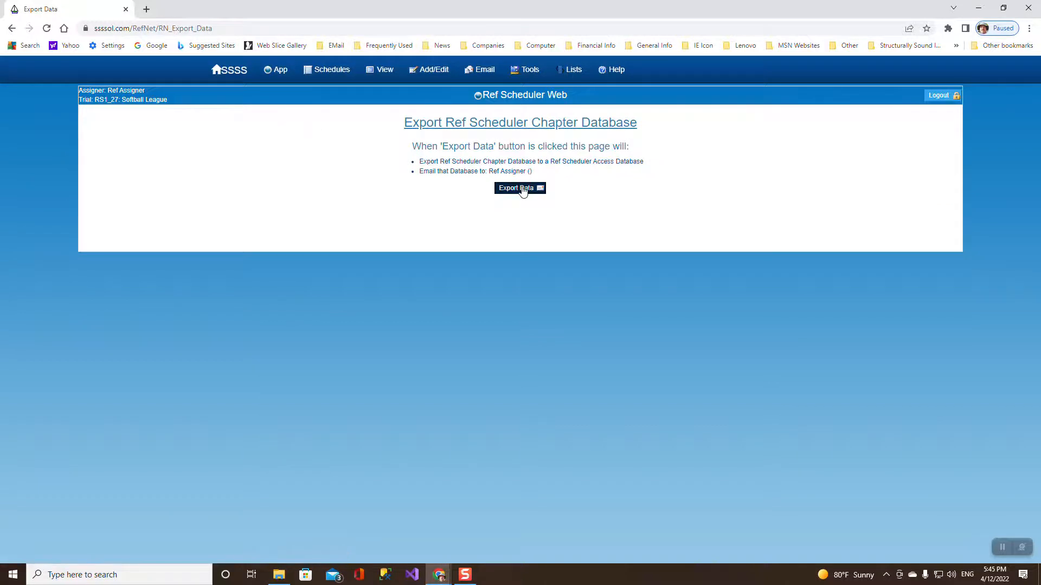
pyautogui.click(530, 188)
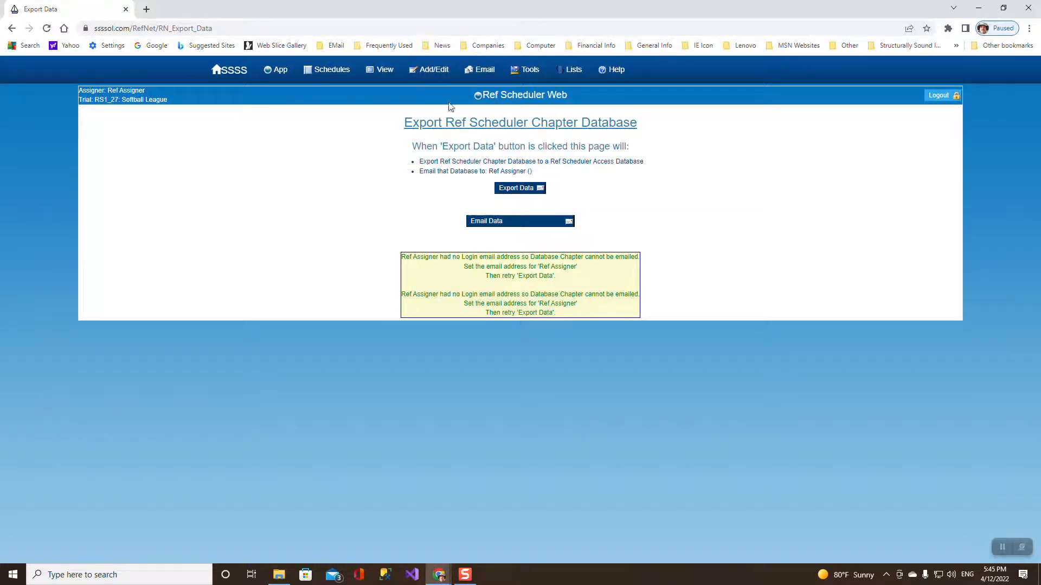
pyautogui.click(379, 74)
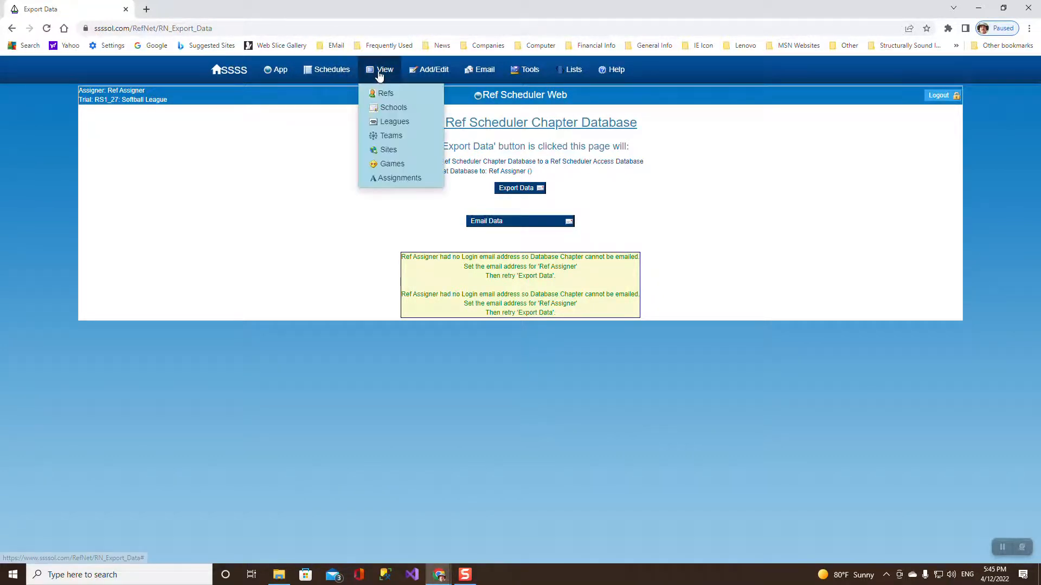
pyautogui.click(392, 95)
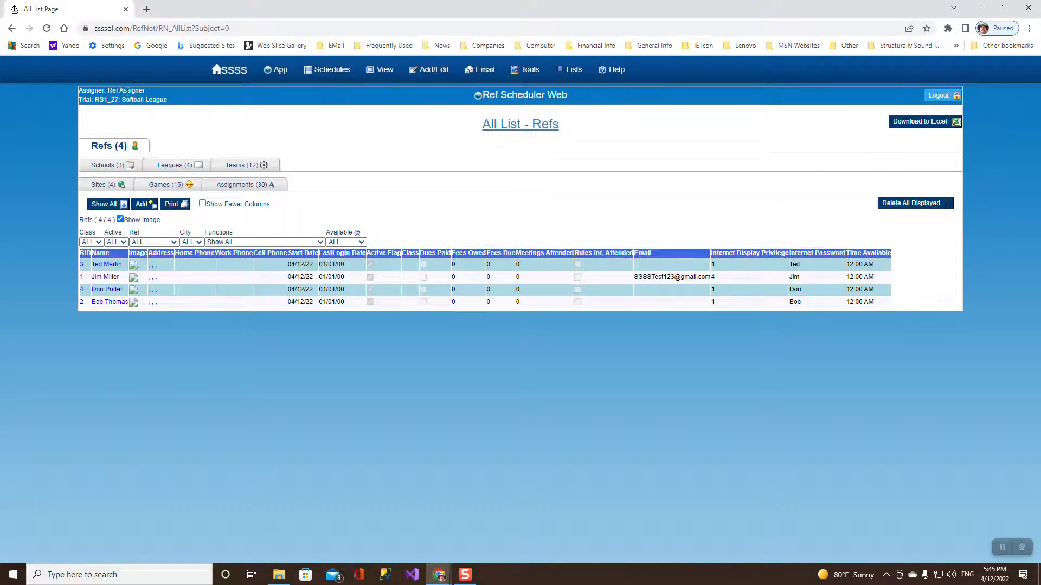
# Log out and log back into chapter RS1_27 with the referee's user name and password.
pyautogui.click(936, 96)
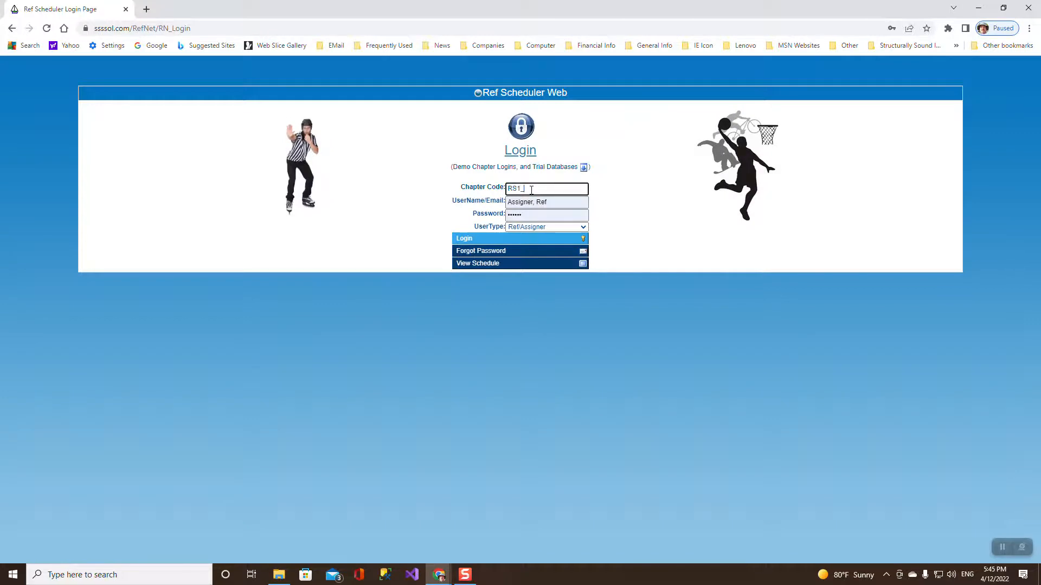
pyautogui.write('27')
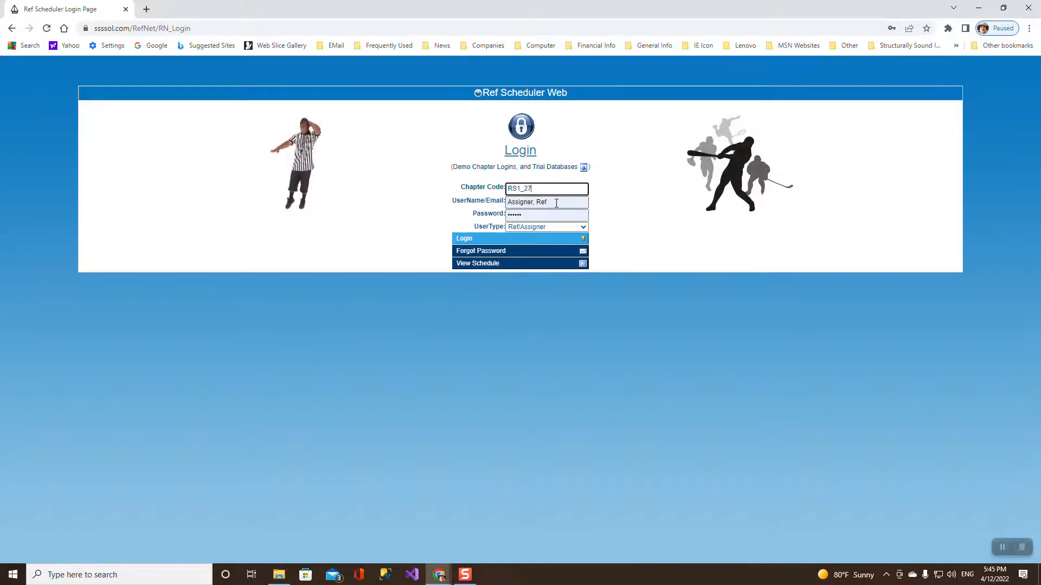
pyautogui.moveTo(556, 203); pyautogui.dragTo(495, 209)
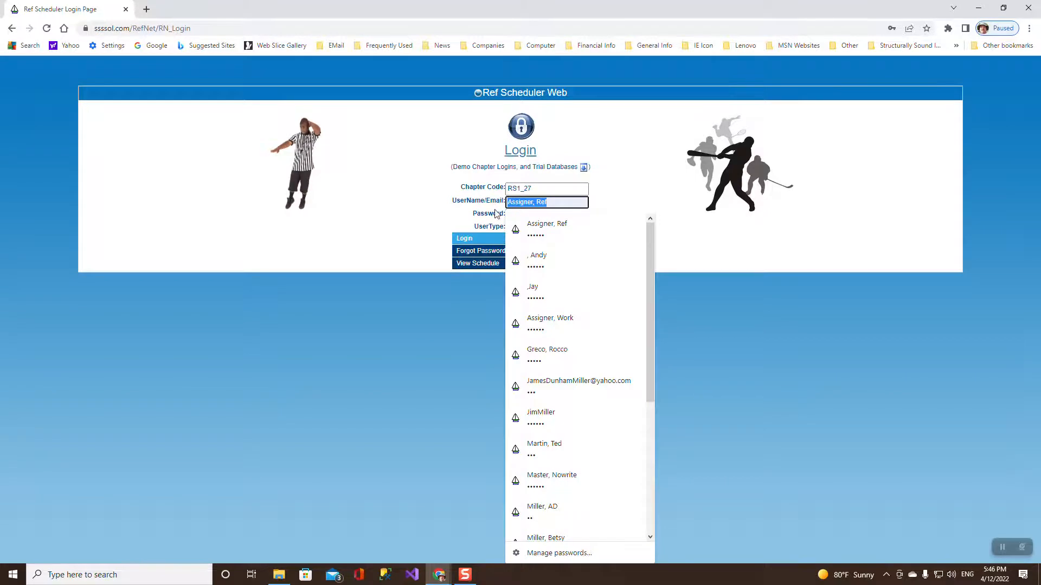
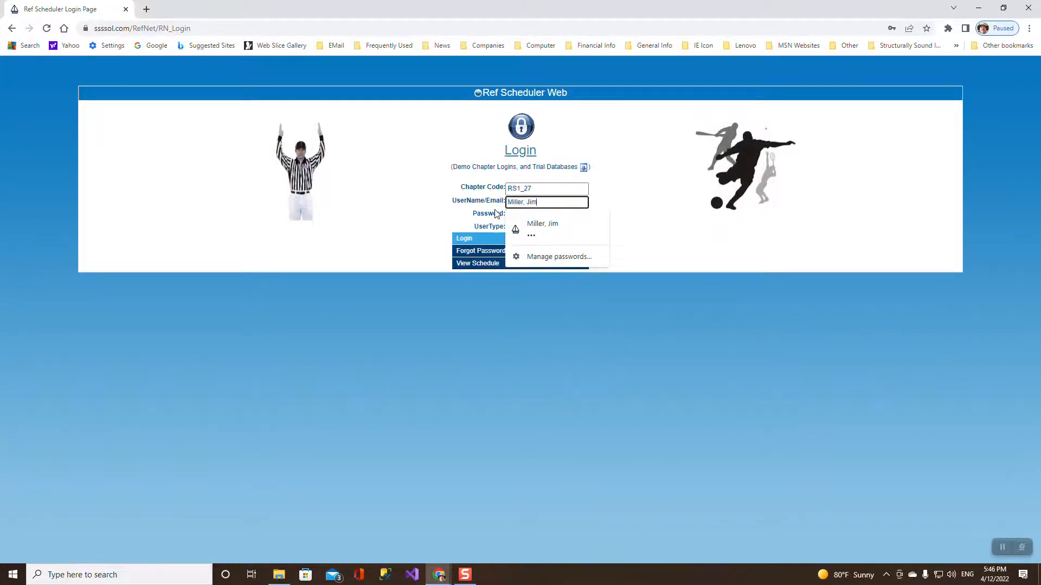
pyautogui.press('Tab')
pyautogui.write('x')
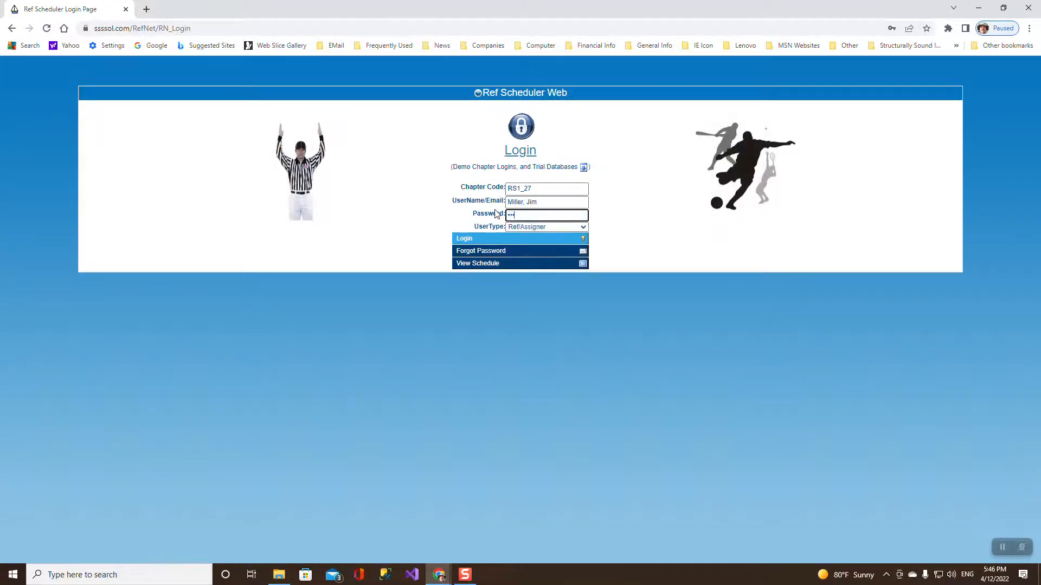
pyautogui.click(519, 241)
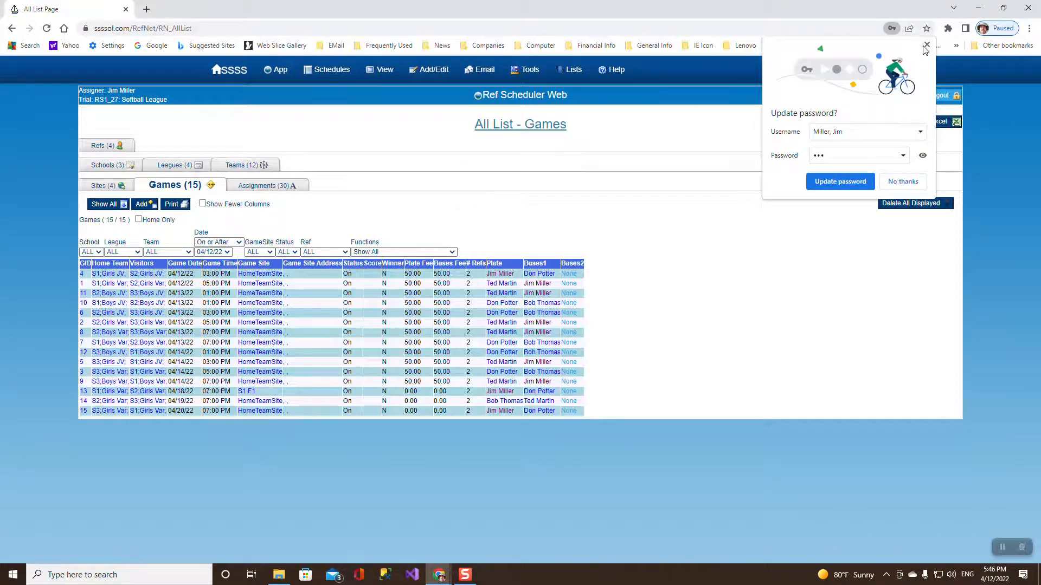
# Dismiss the password popup and export the chapter data as Softball_League.mdb by email.
pyautogui.click(925, 45)
pyautogui.moveTo(276, 71)
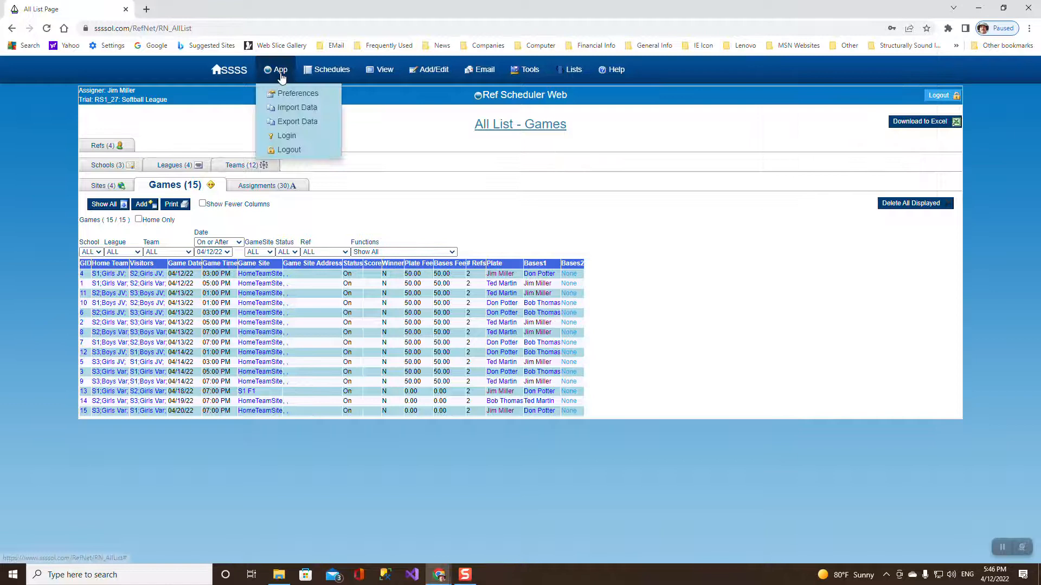
pyautogui.click(297, 122)
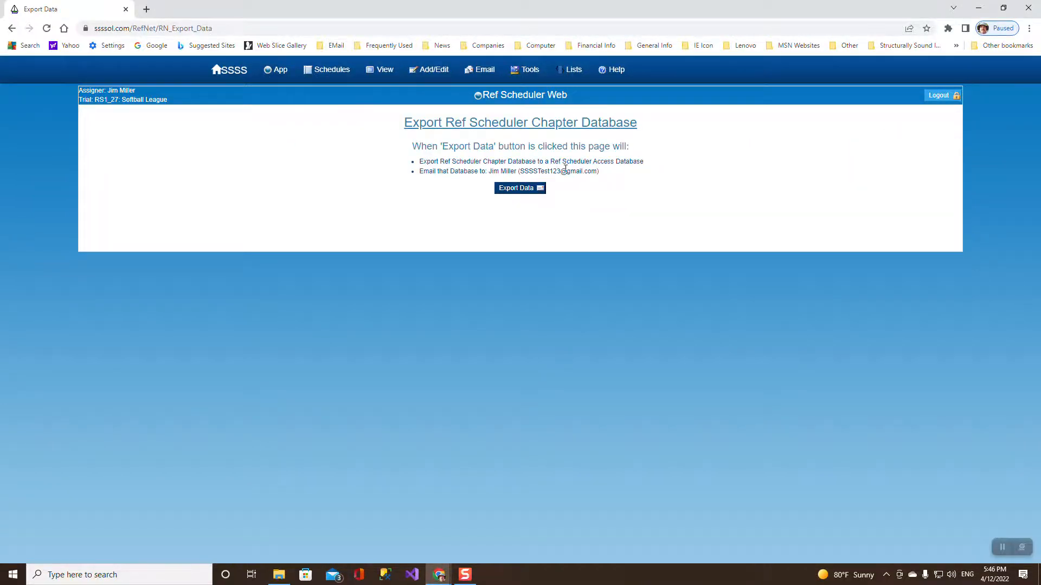
pyautogui.click(517, 189)
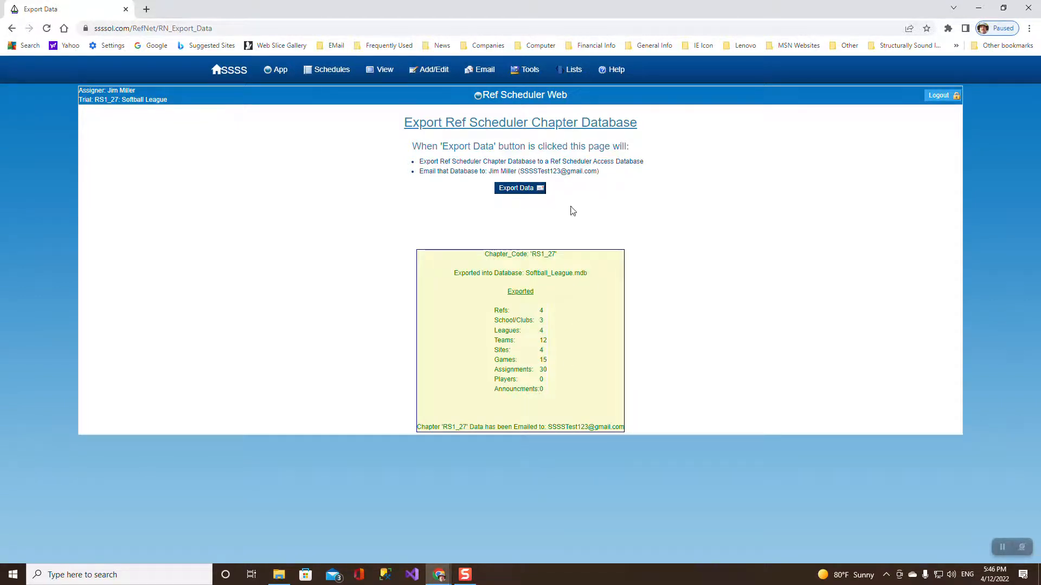
# Trash the softball reffing schedule email and open the Softball League database email.
pyautogui.moveTo(438, 576)
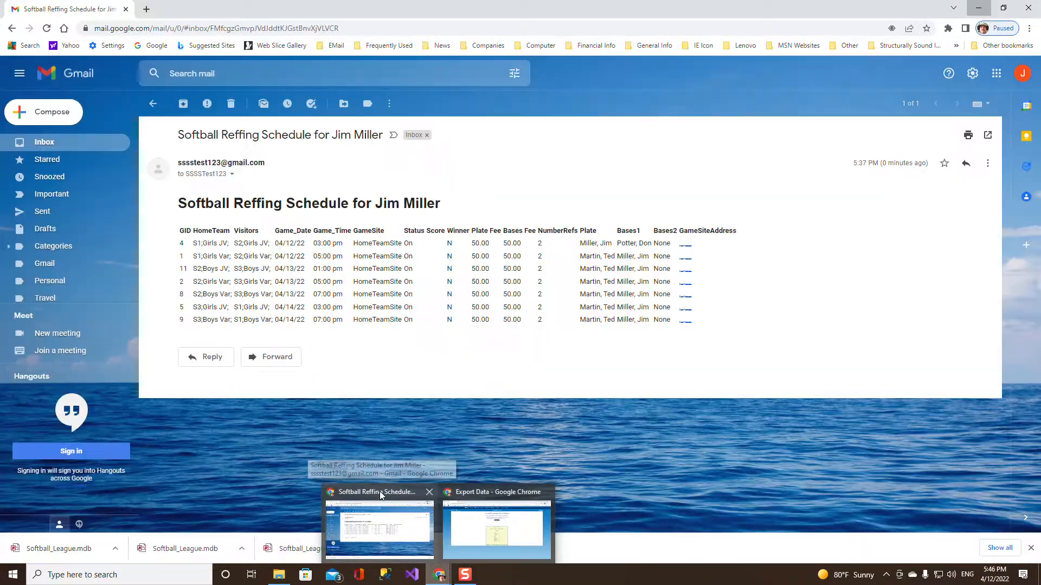
pyautogui.click(380, 491)
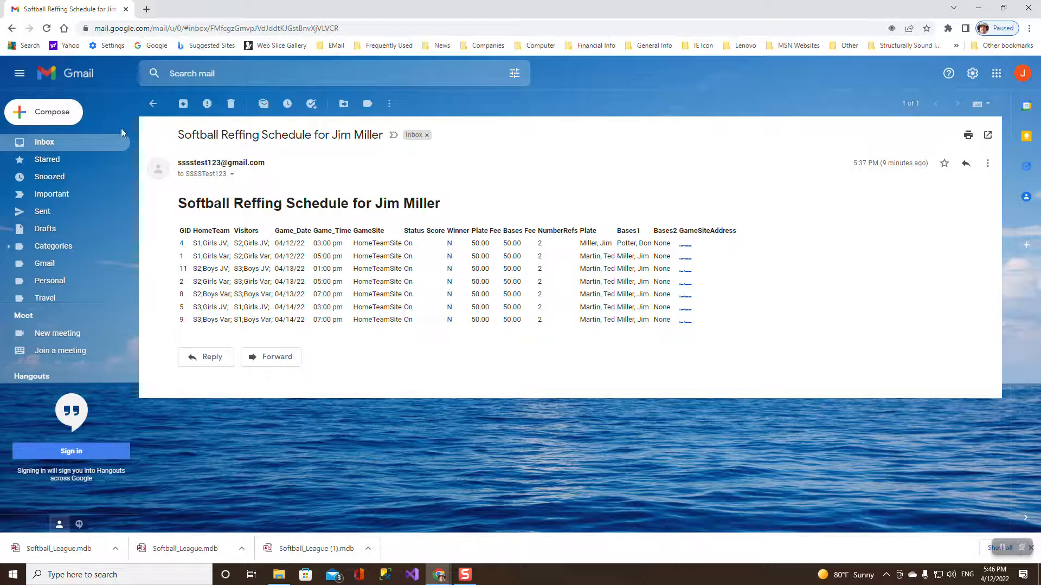
pyautogui.click(49, 146)
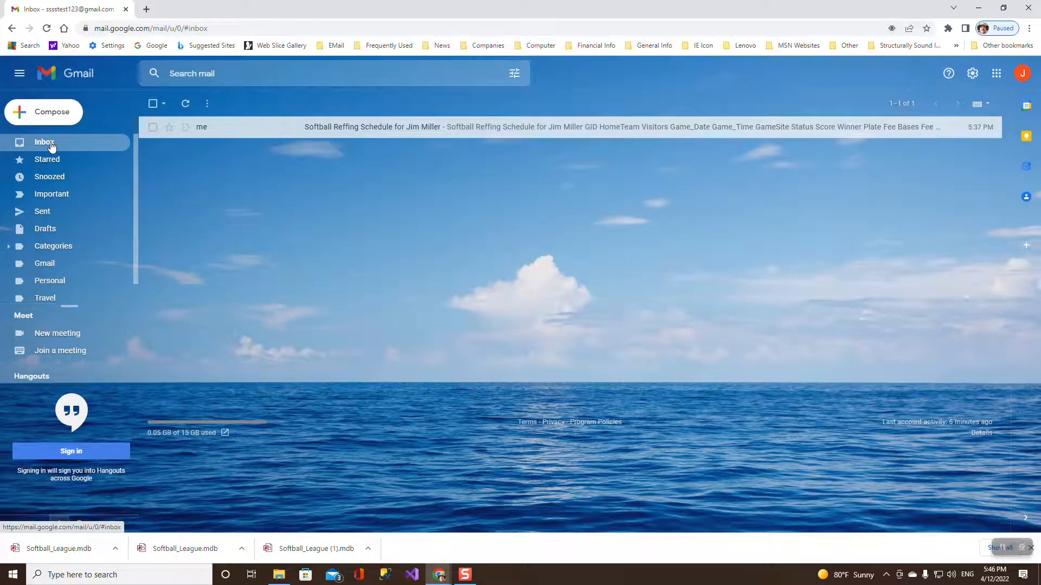
pyautogui.click(363, 127)
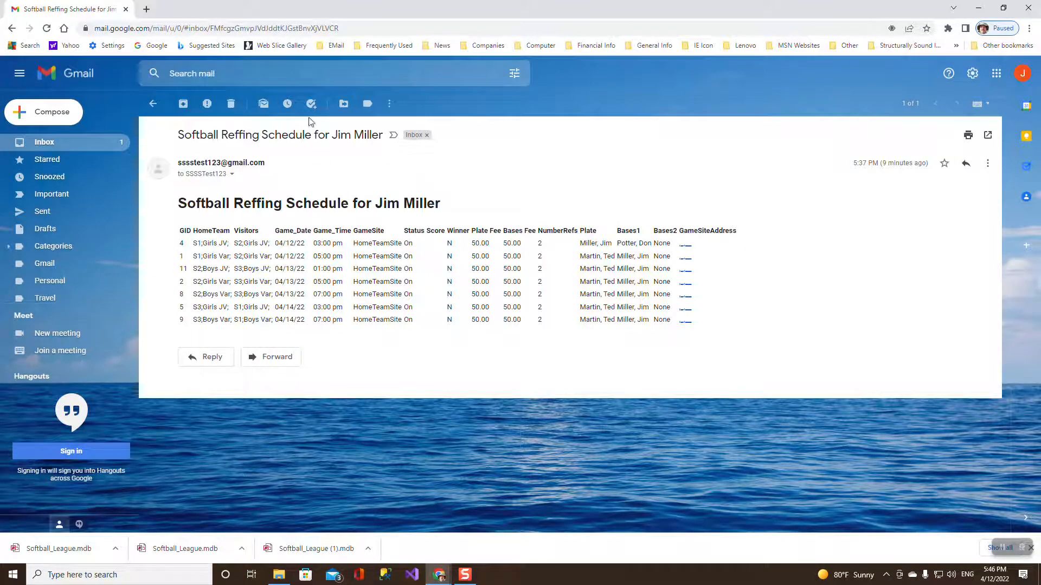
pyautogui.click(231, 103)
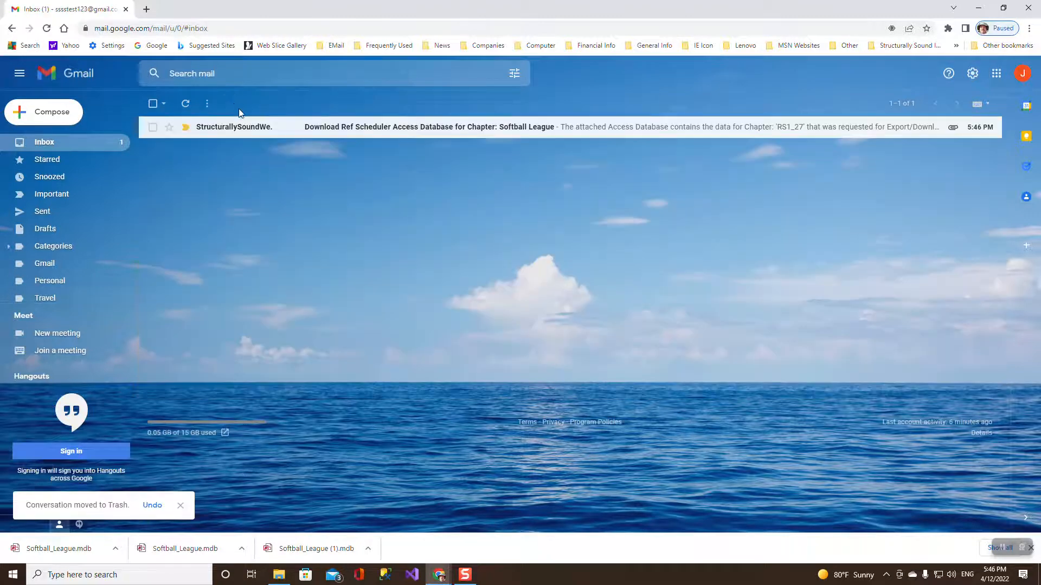
pyautogui.click(356, 126)
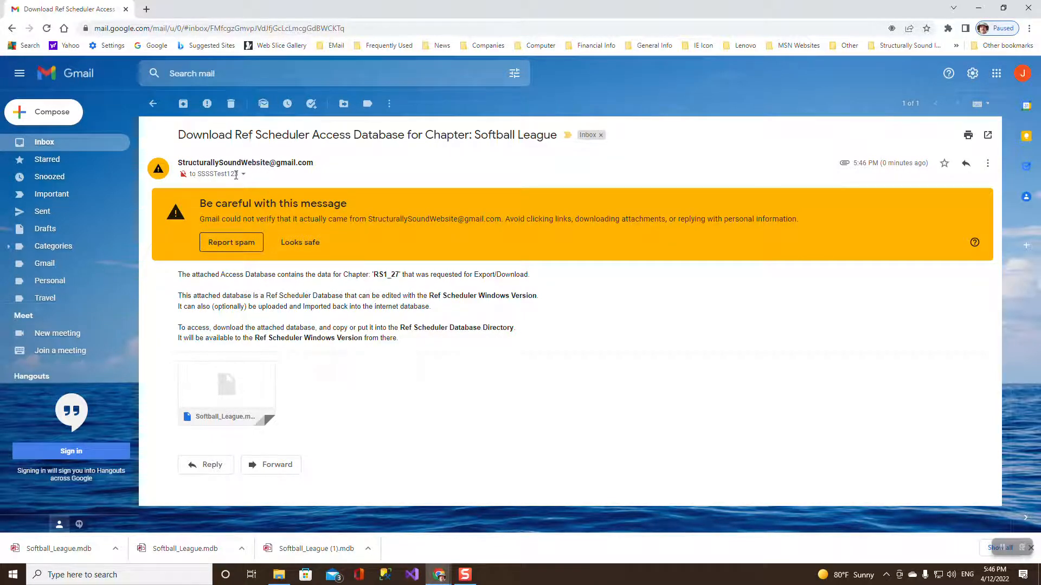
pyautogui.moveTo(208, 178)
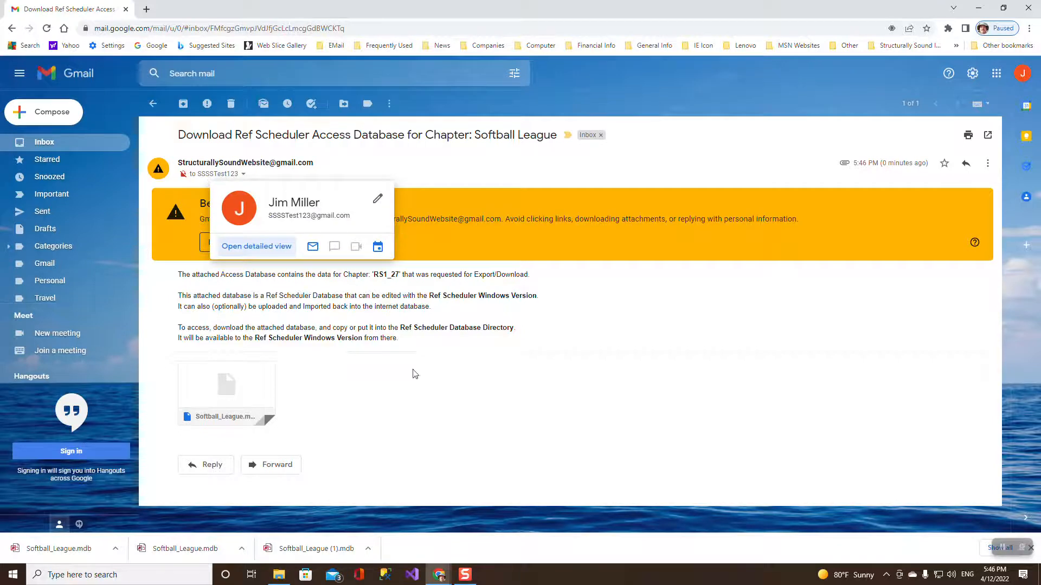
pyautogui.moveTo(267, 421)
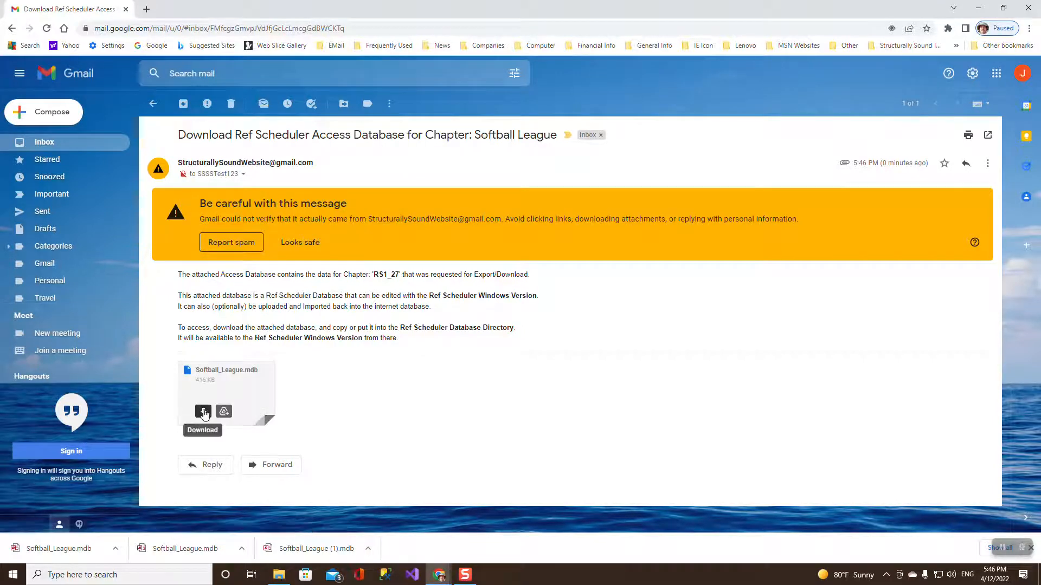
# Save Softball_League.mdb into the RefScheduler Databases folder, replacing the existing copy.
pyautogui.click(204, 413)
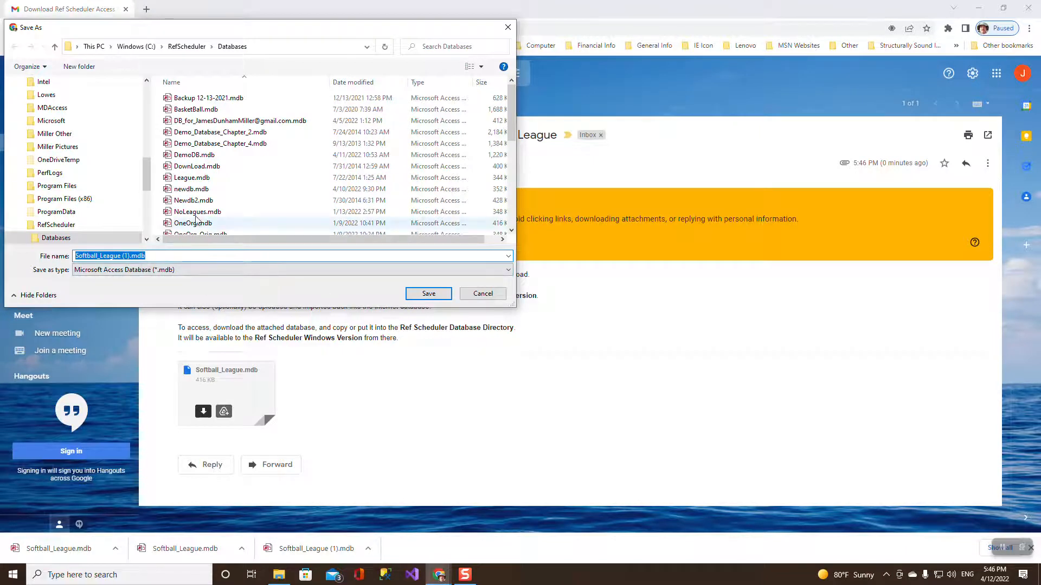
pyautogui.scroll(-1, 264, 195)
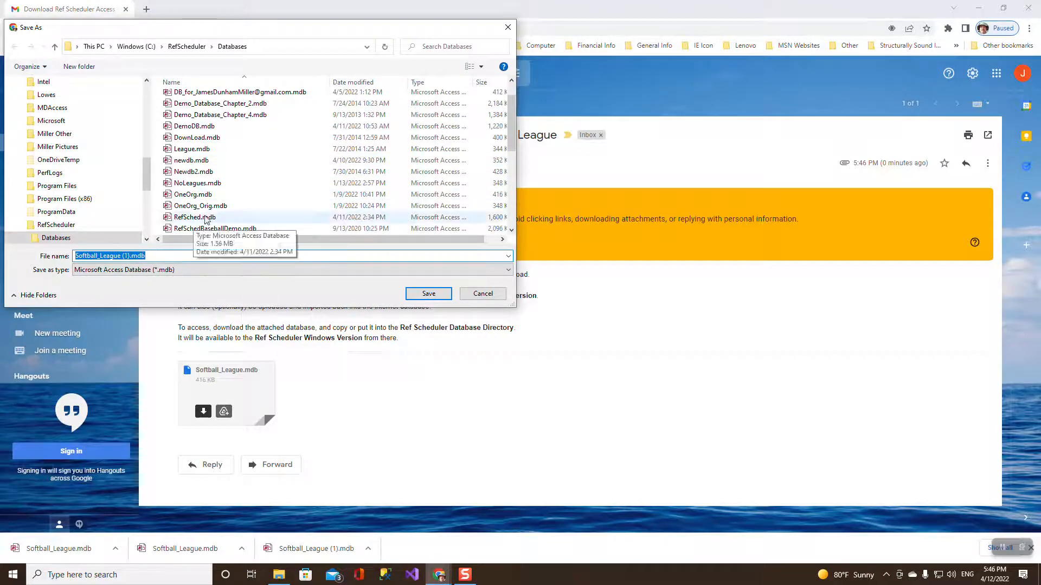
pyautogui.scroll(-4, 219, 214)
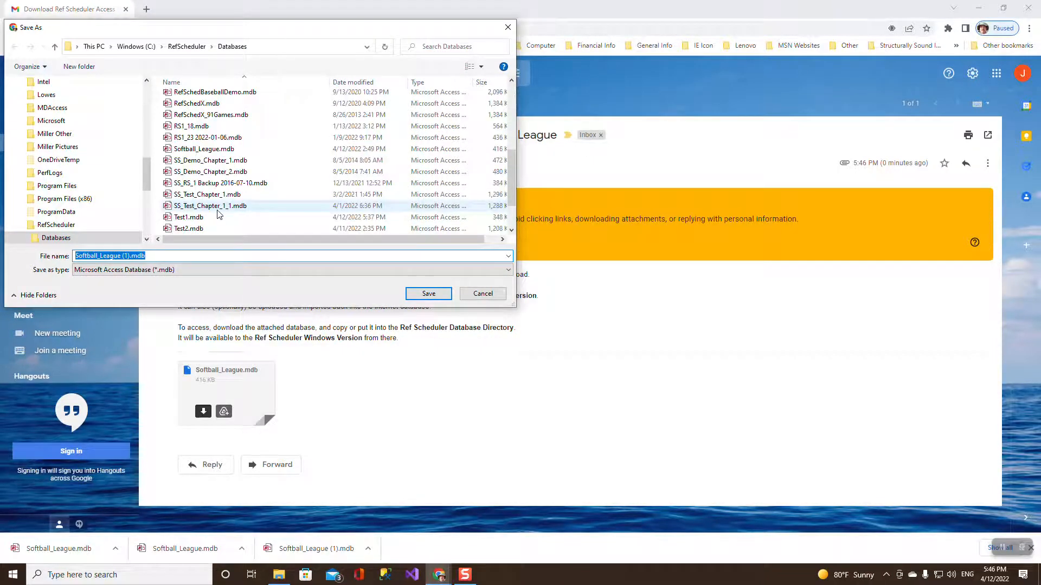
pyautogui.scroll(-1, 223, 206)
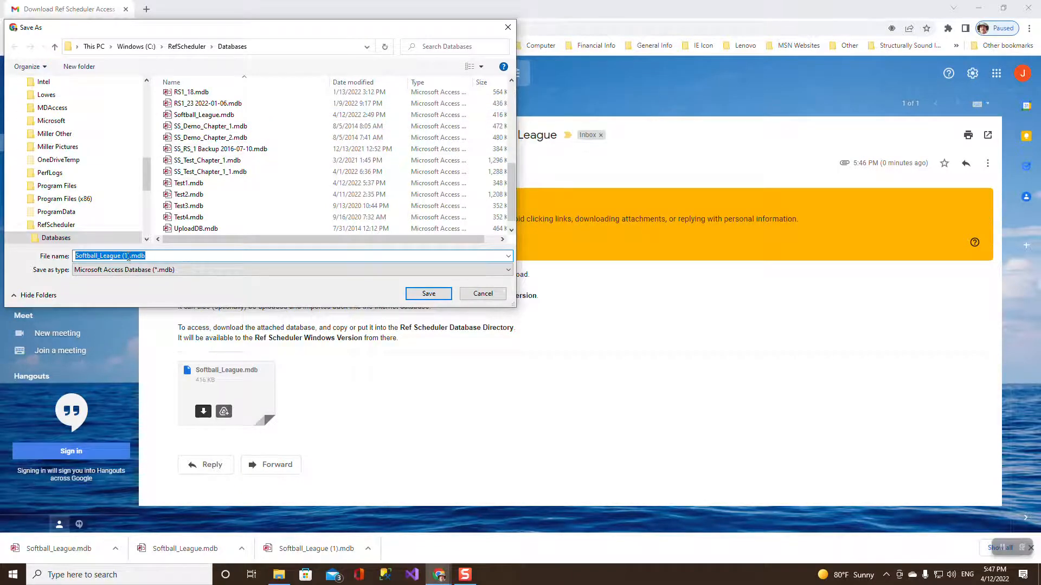
pyautogui.click(211, 120)
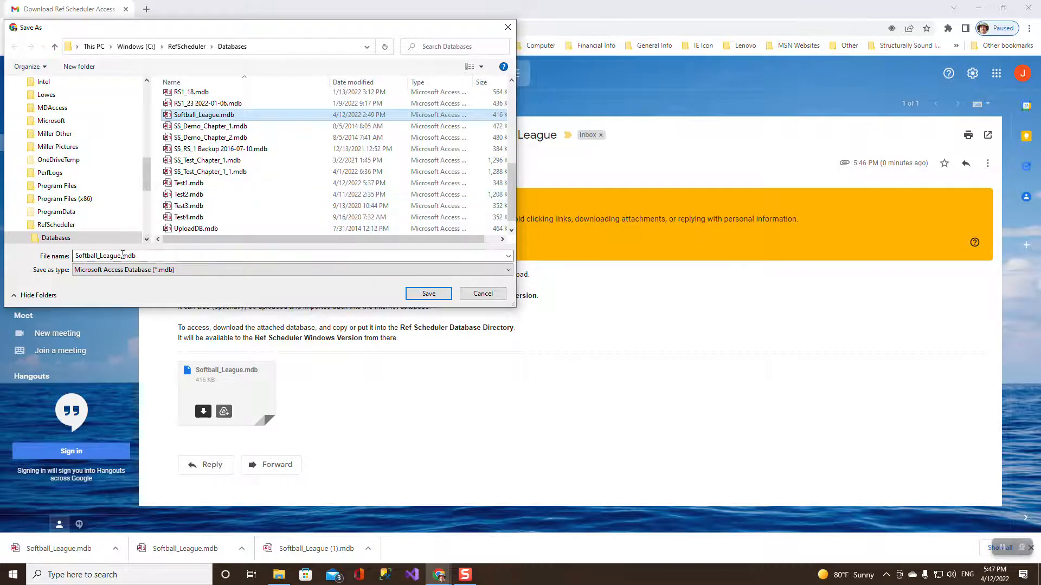
pyautogui.click(428, 294)
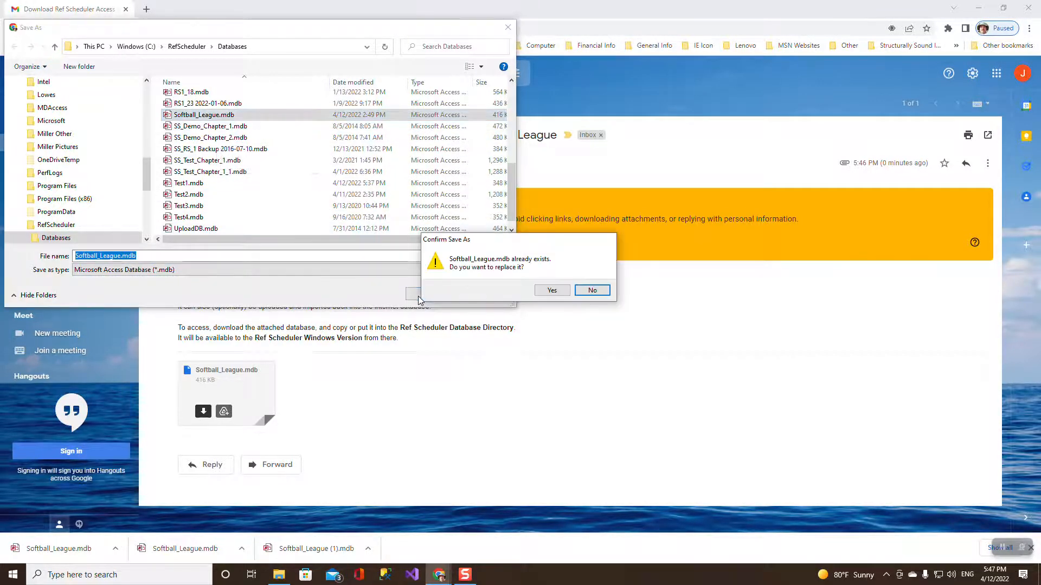
pyautogui.click(551, 290)
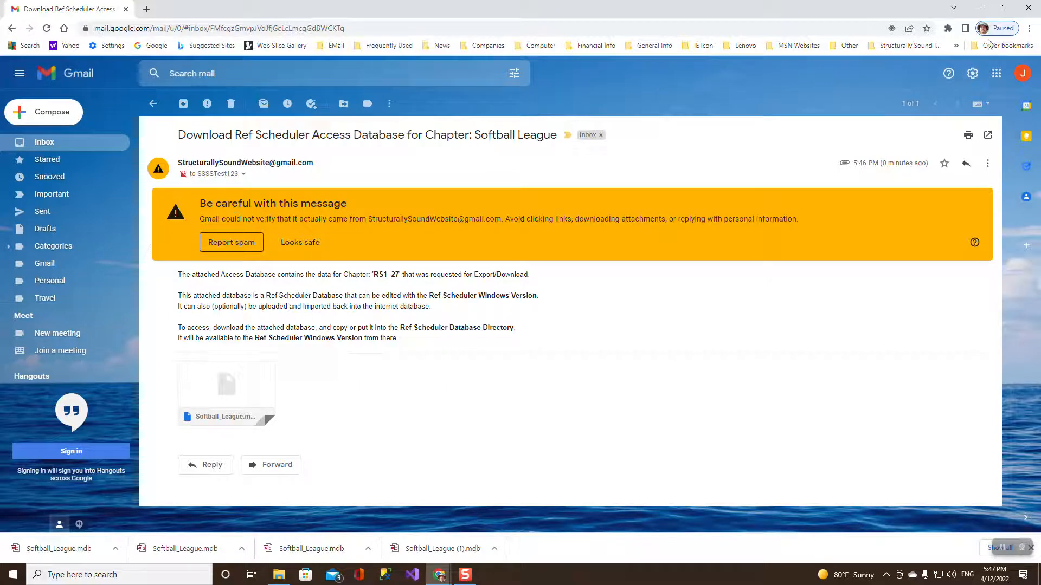
# Show the web refs list, minimize both browser windows, and launch desktop Ref Scheduler.
pyautogui.click(979, 11)
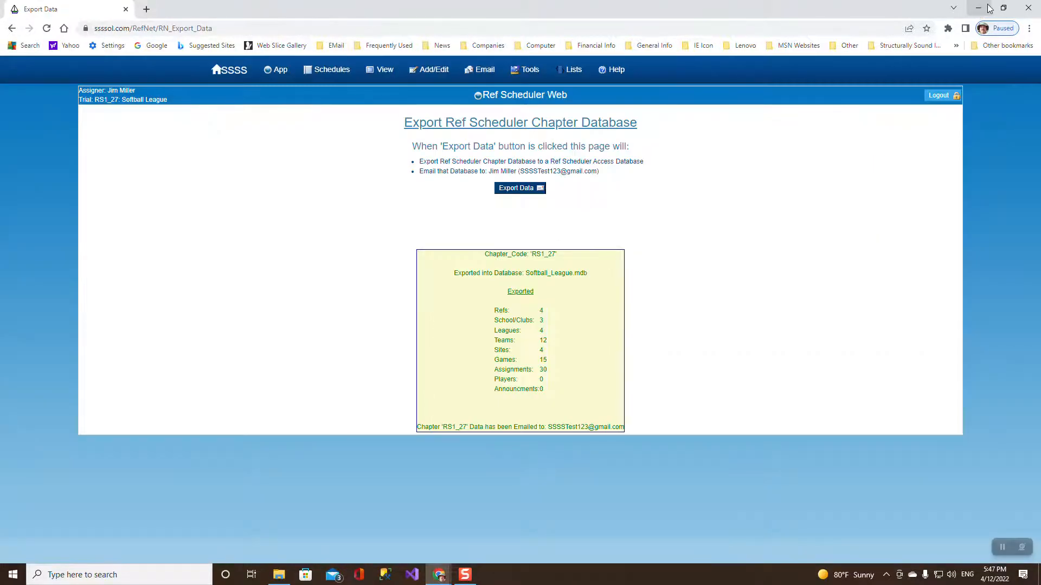
pyautogui.moveTo(384, 73)
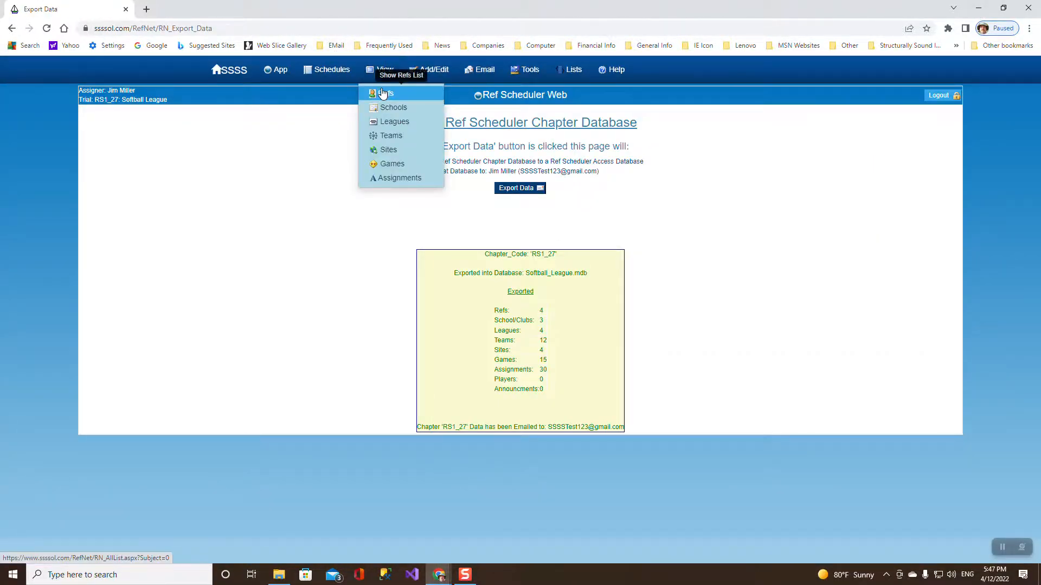
pyautogui.click(385, 93)
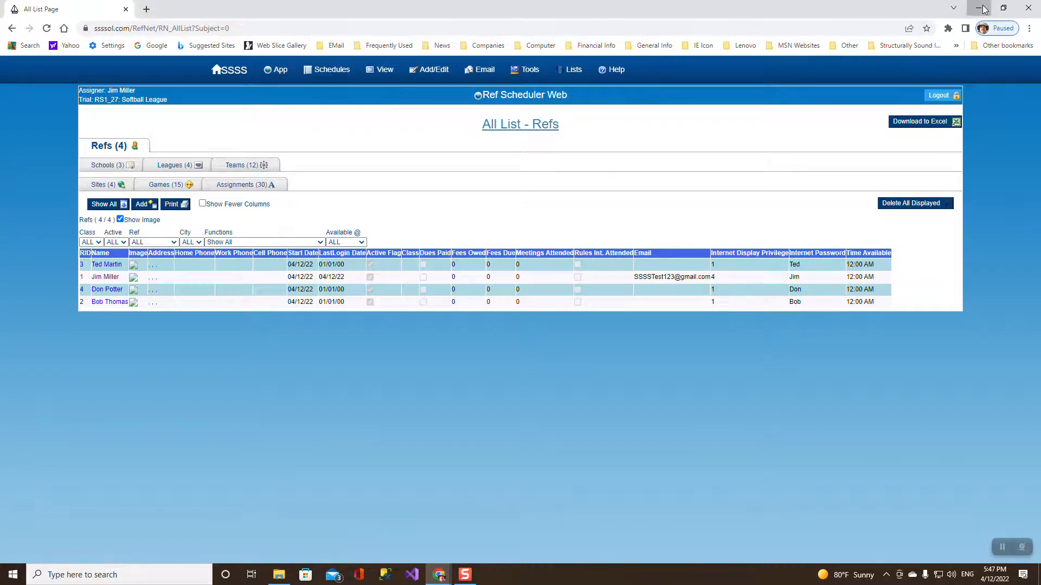
pyautogui.click(984, 10)
pyautogui.doubleClick(27, 352)
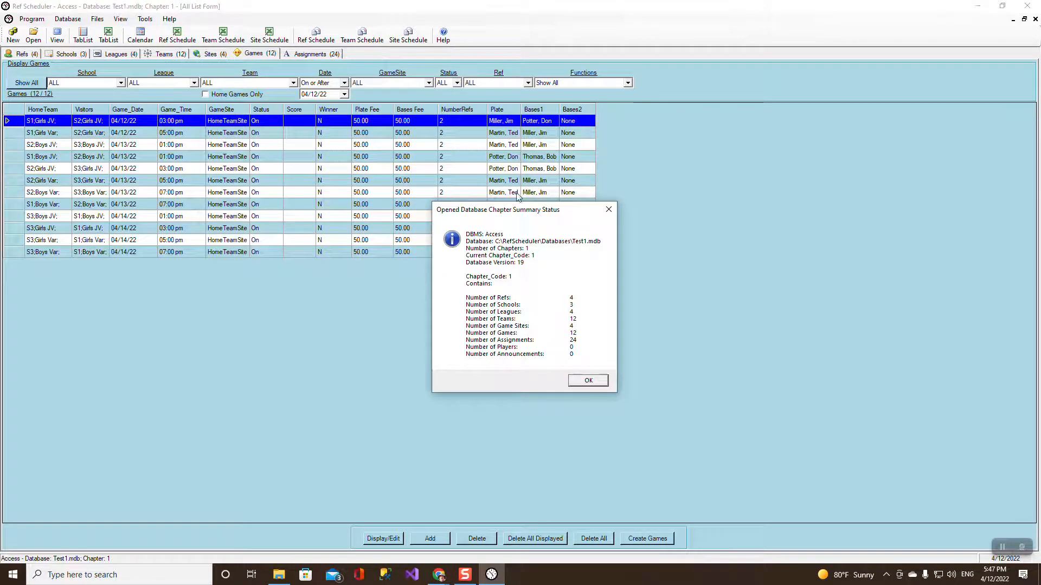
# Close the Test1.mdb summary and open the Softball_League.mdb Access database from the RefScheduler Databases folder.
pyautogui.click(588, 380)
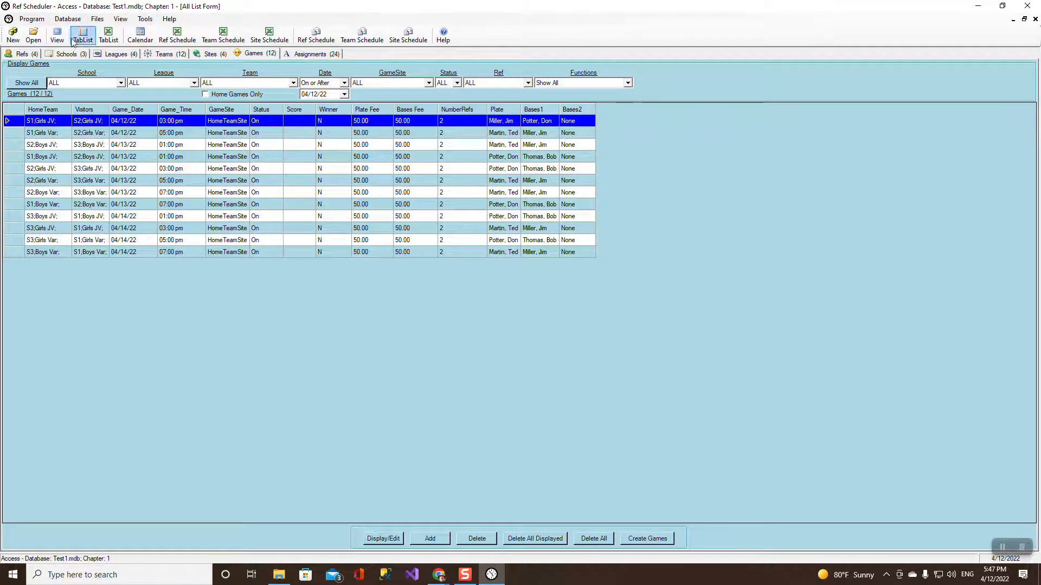
pyautogui.click(68, 19)
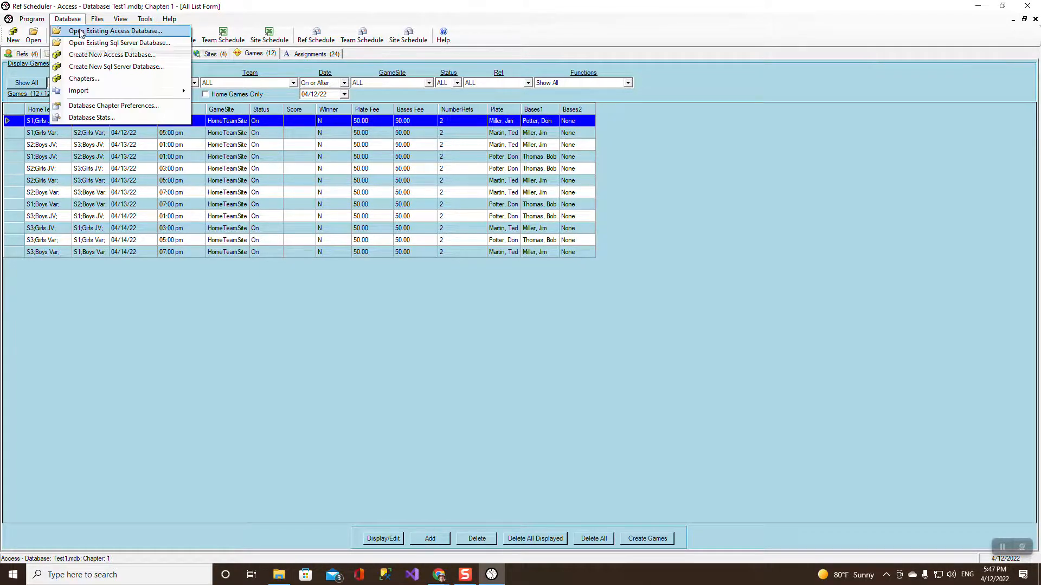
pyautogui.click(81, 32)
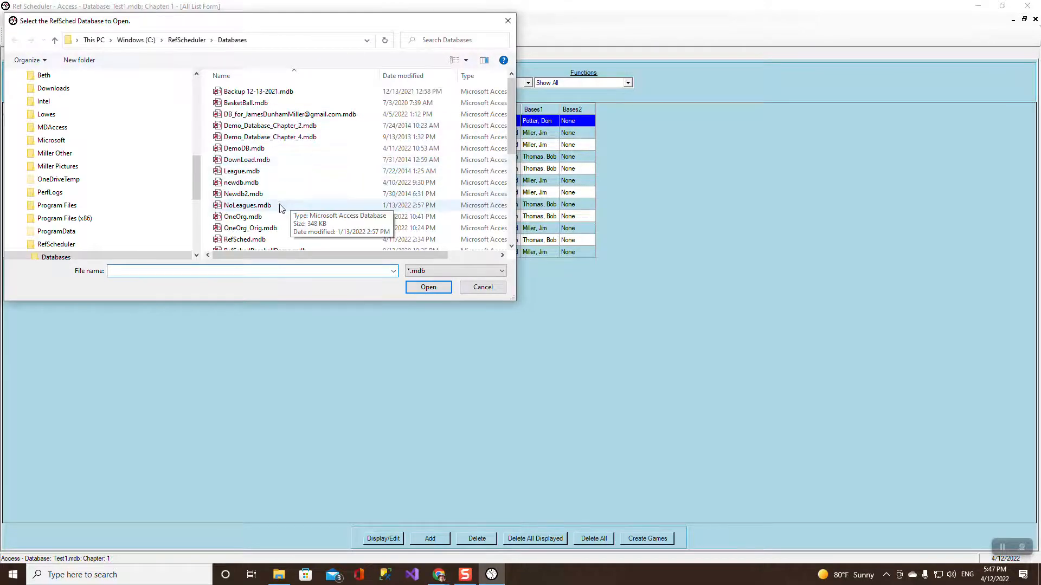
pyautogui.moveTo(509, 103); pyautogui.dragTo(514, 202)
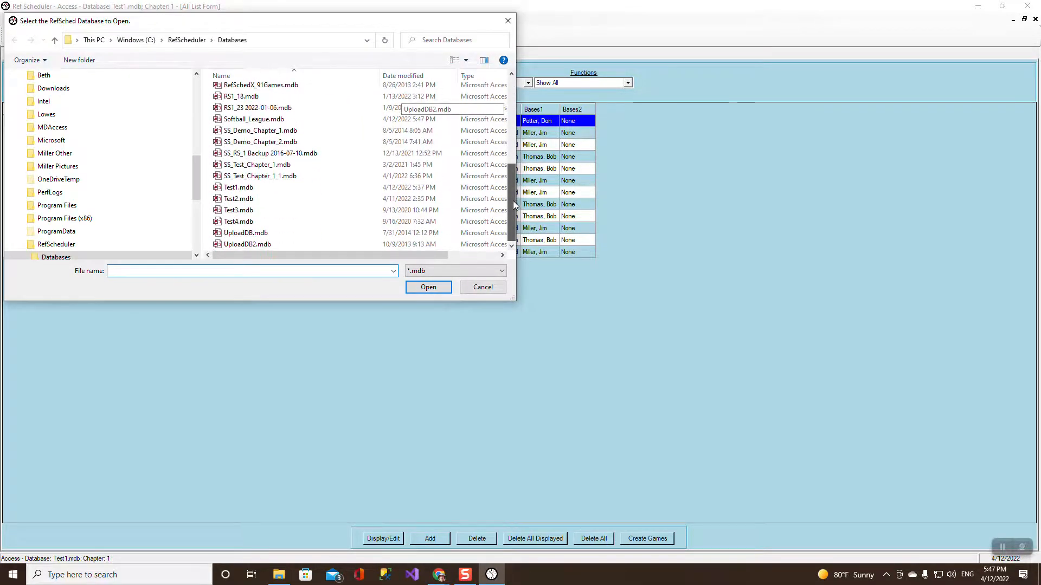
pyautogui.doubleClick(270, 118)
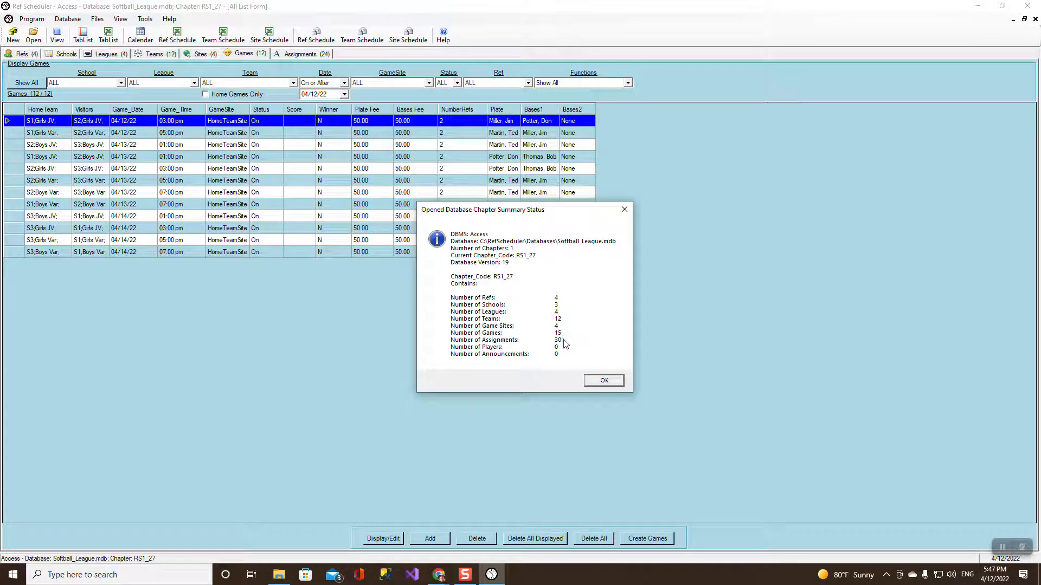
# Sort the 15 Softball_League games by GID, then browse Schools, Leagues, Teams, Sites, Games and Assignments.
pyautogui.click(611, 384)
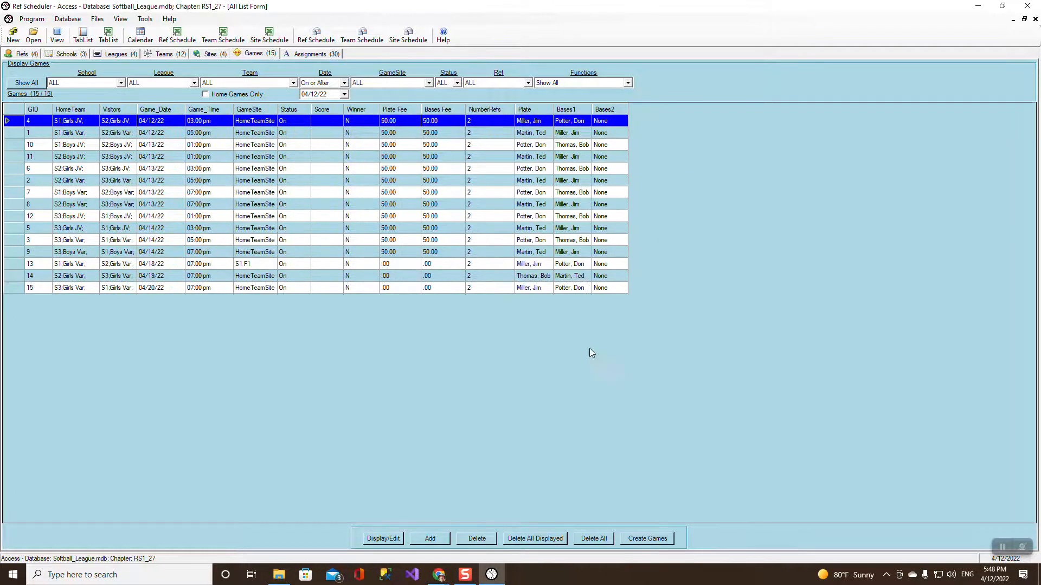
pyautogui.click(36, 112)
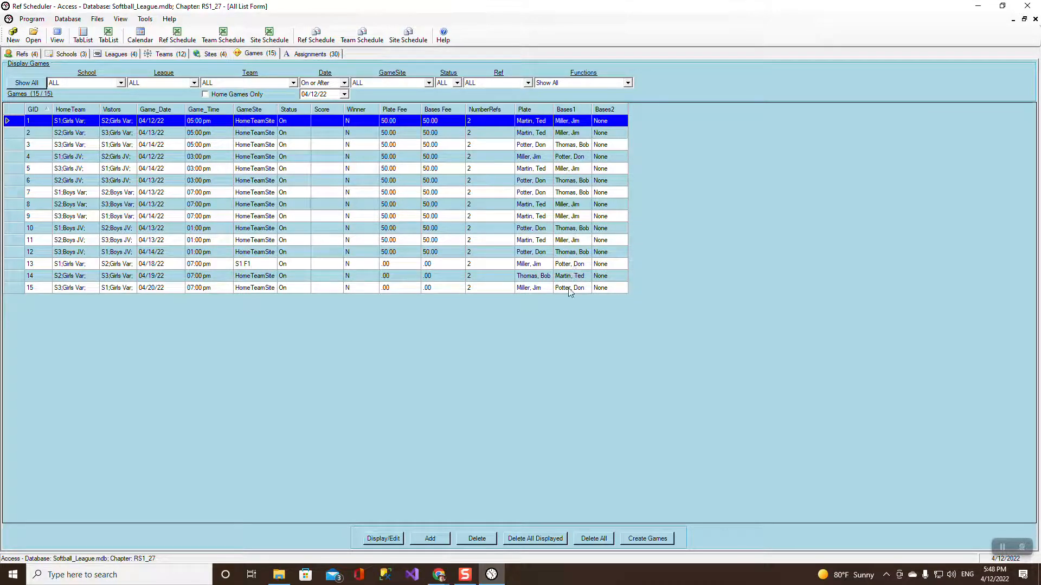
pyautogui.click(76, 54)
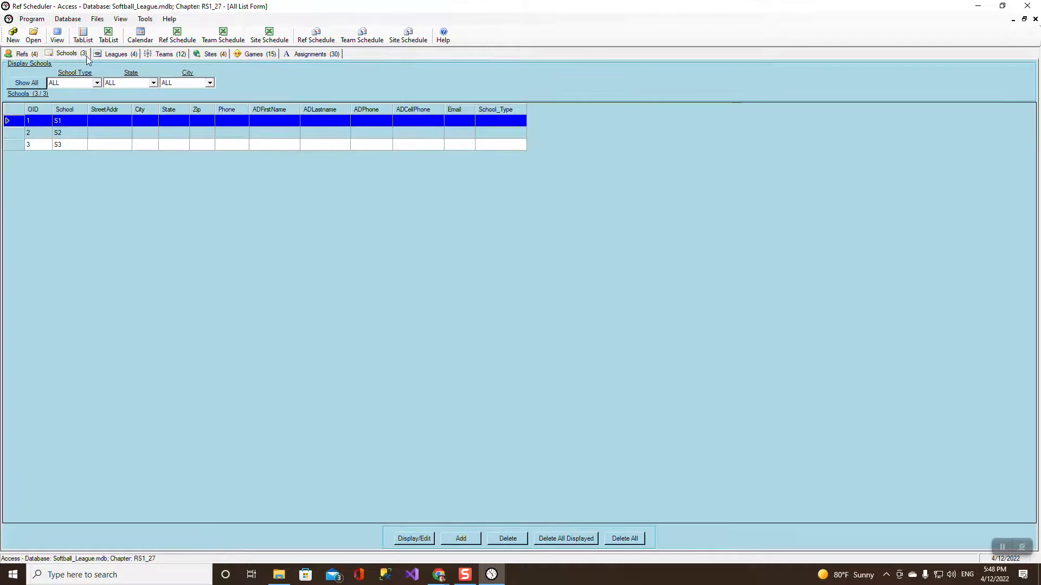
pyautogui.click(124, 55)
pyautogui.click(163, 55)
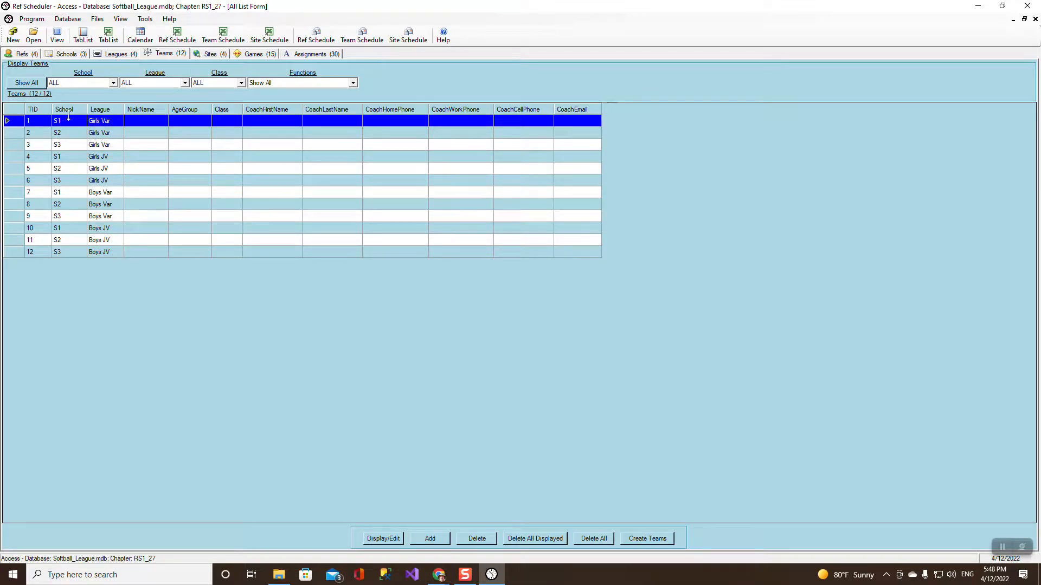
pyautogui.click(214, 55)
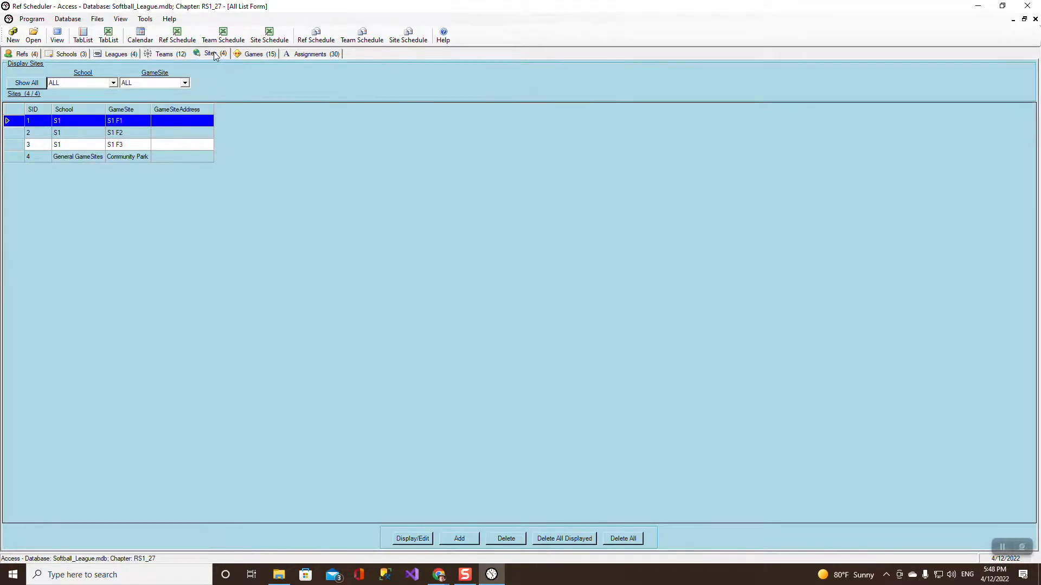
pyautogui.click(253, 54)
pyautogui.click(314, 54)
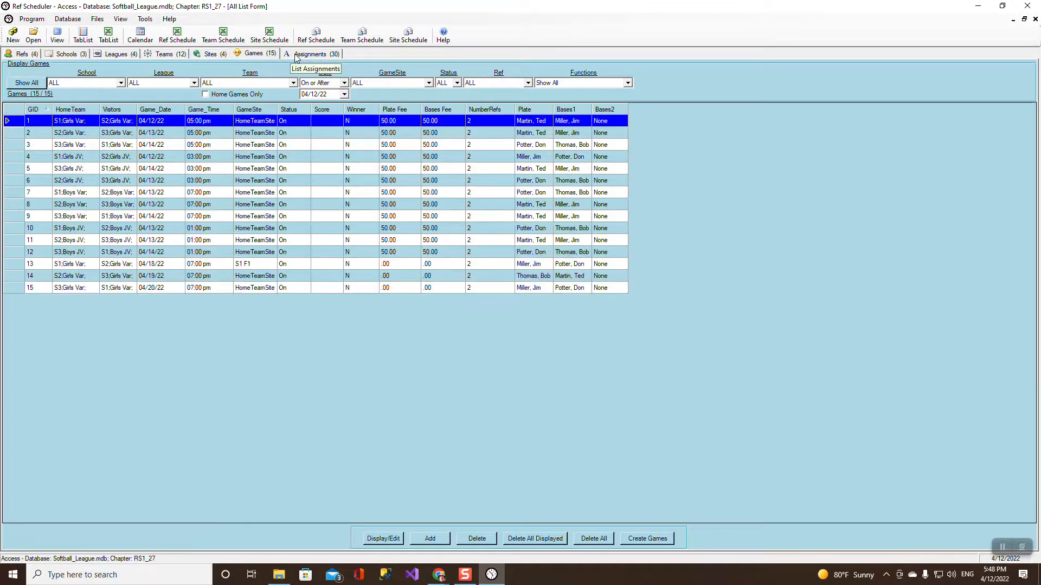